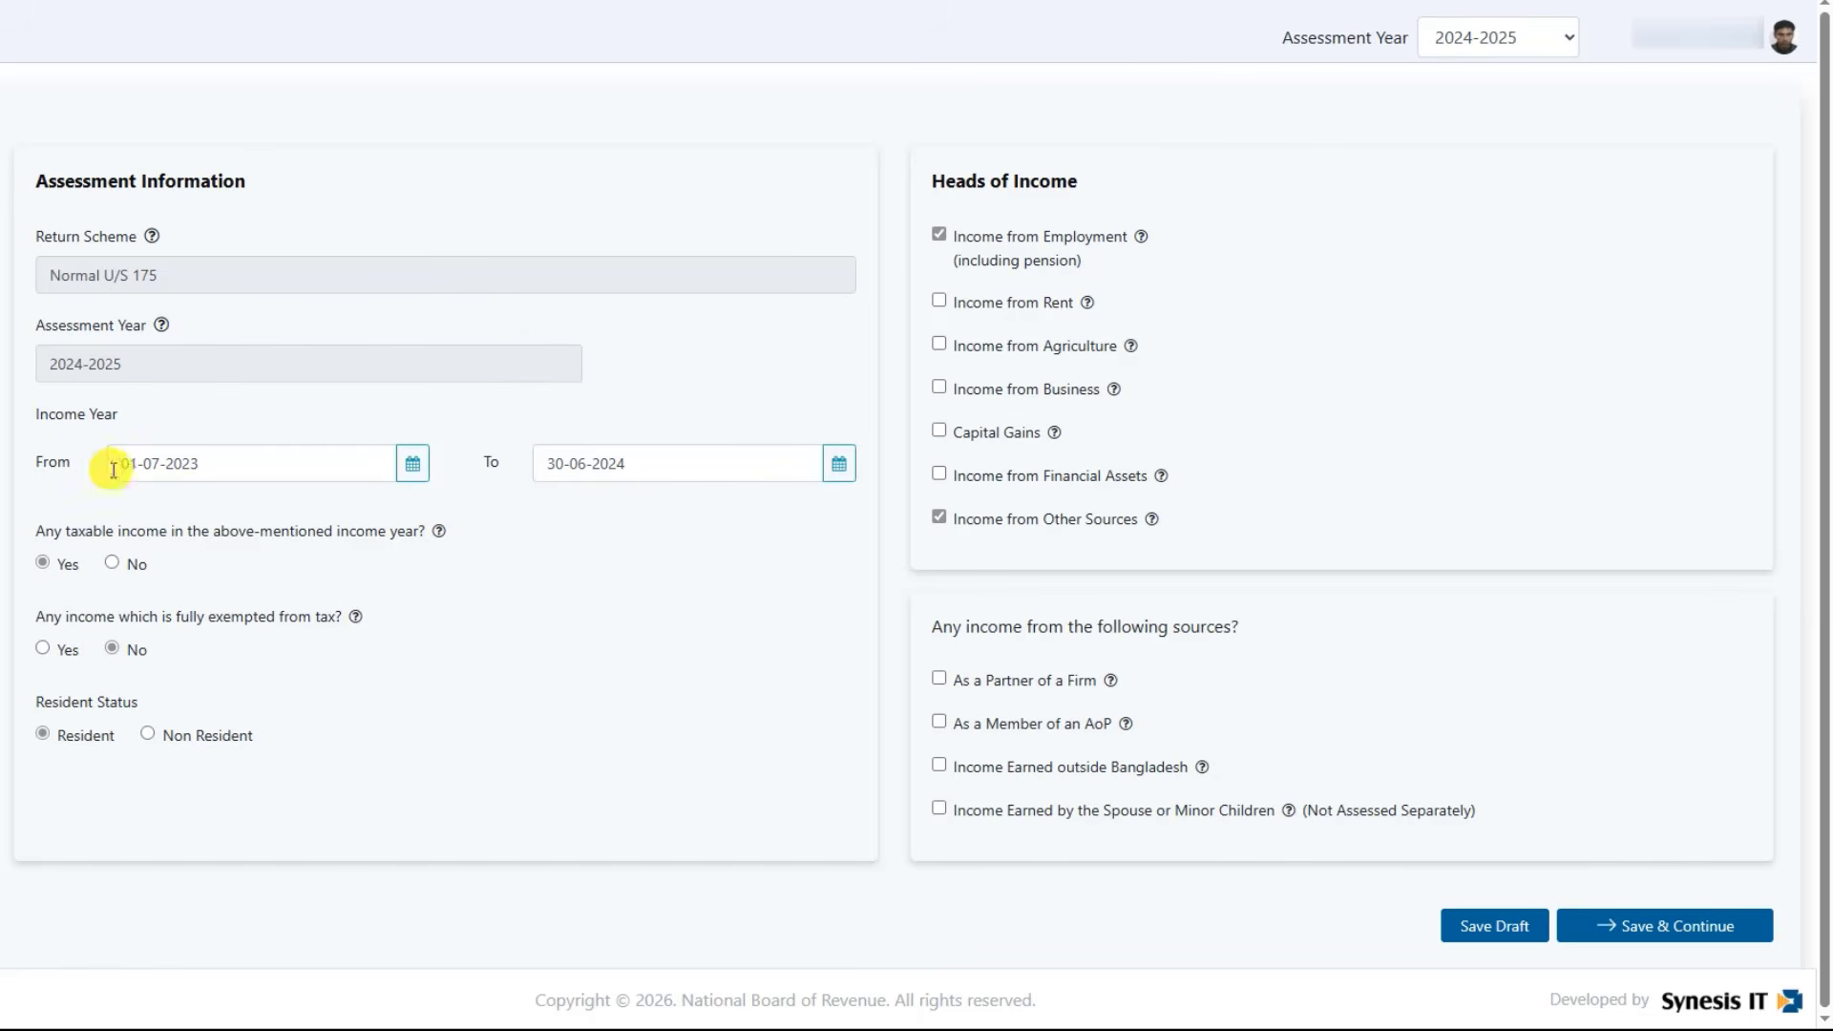
Step: Check the income year's start and end dates in the assessment information, and save the page to continue
drag(35, 414, 238, 462)
drag(538, 463, 642, 464)
click(538, 458)
click(1640, 927)
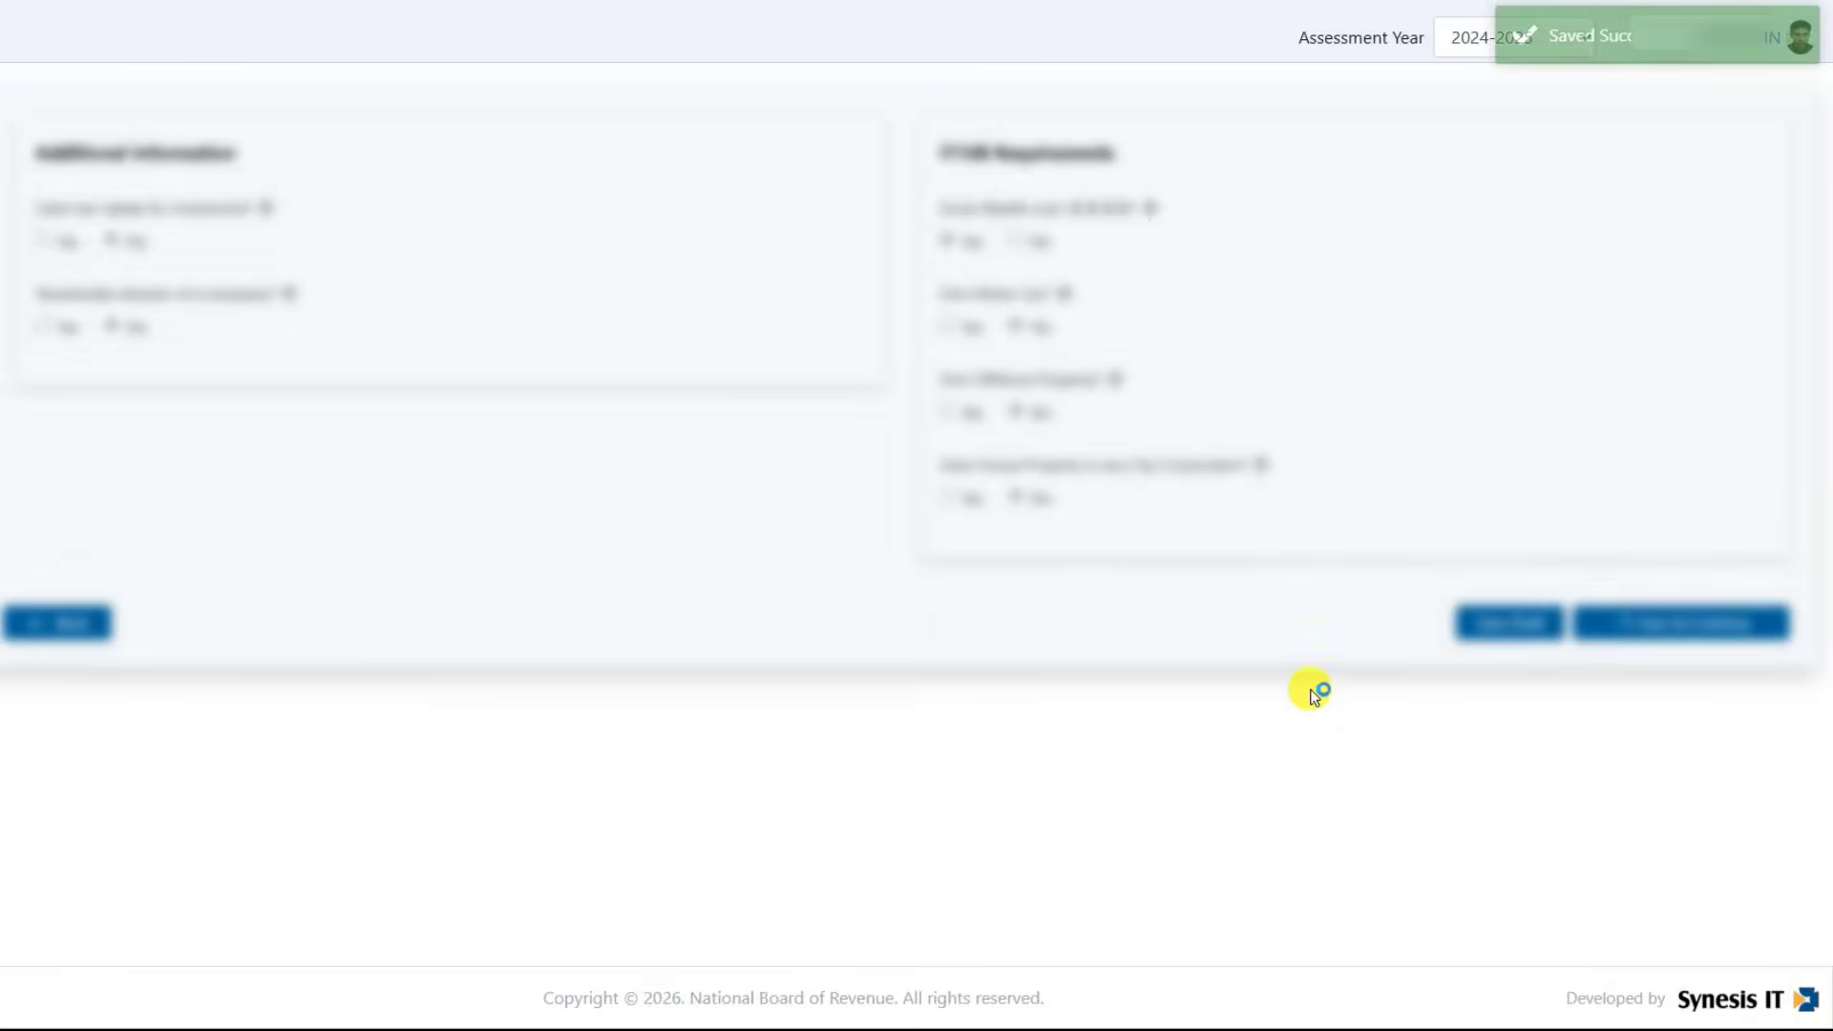
Step: Select Any Other Area as the location of the main source of income in the additional information
drag(47, 152, 259, 156)
drag(31, 215, 168, 223)
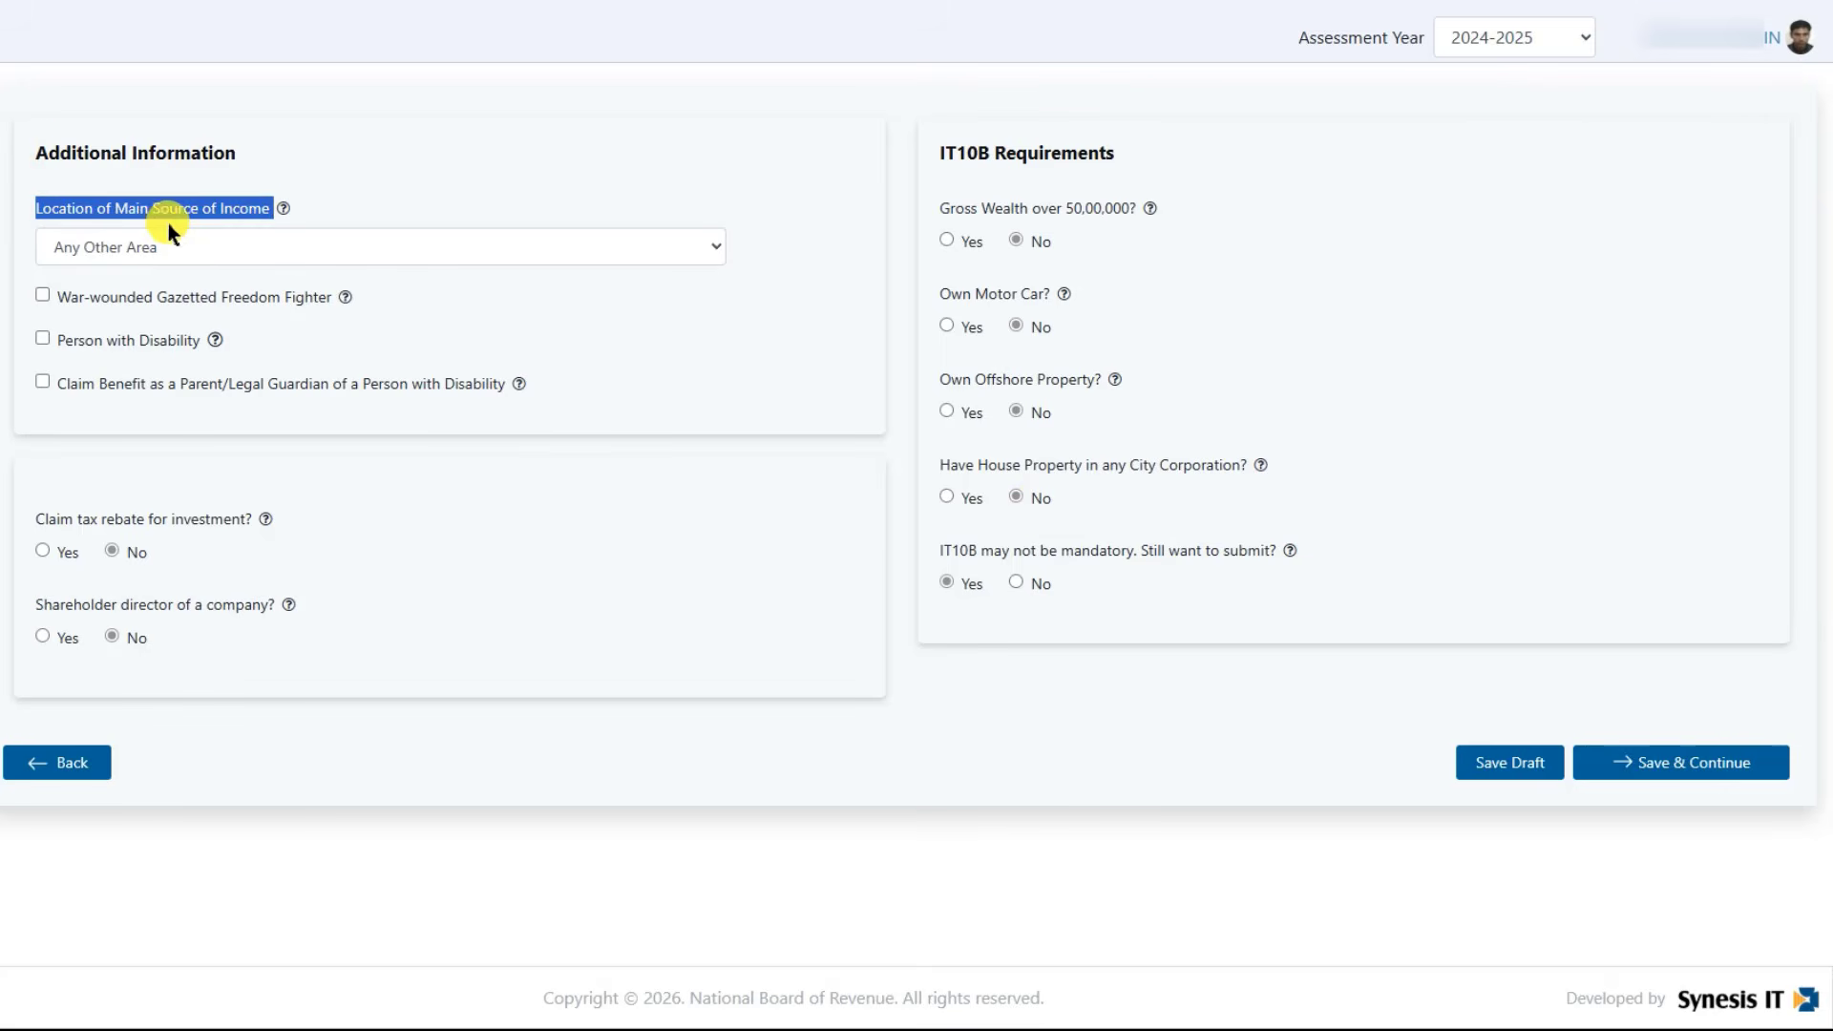
click(370, 203)
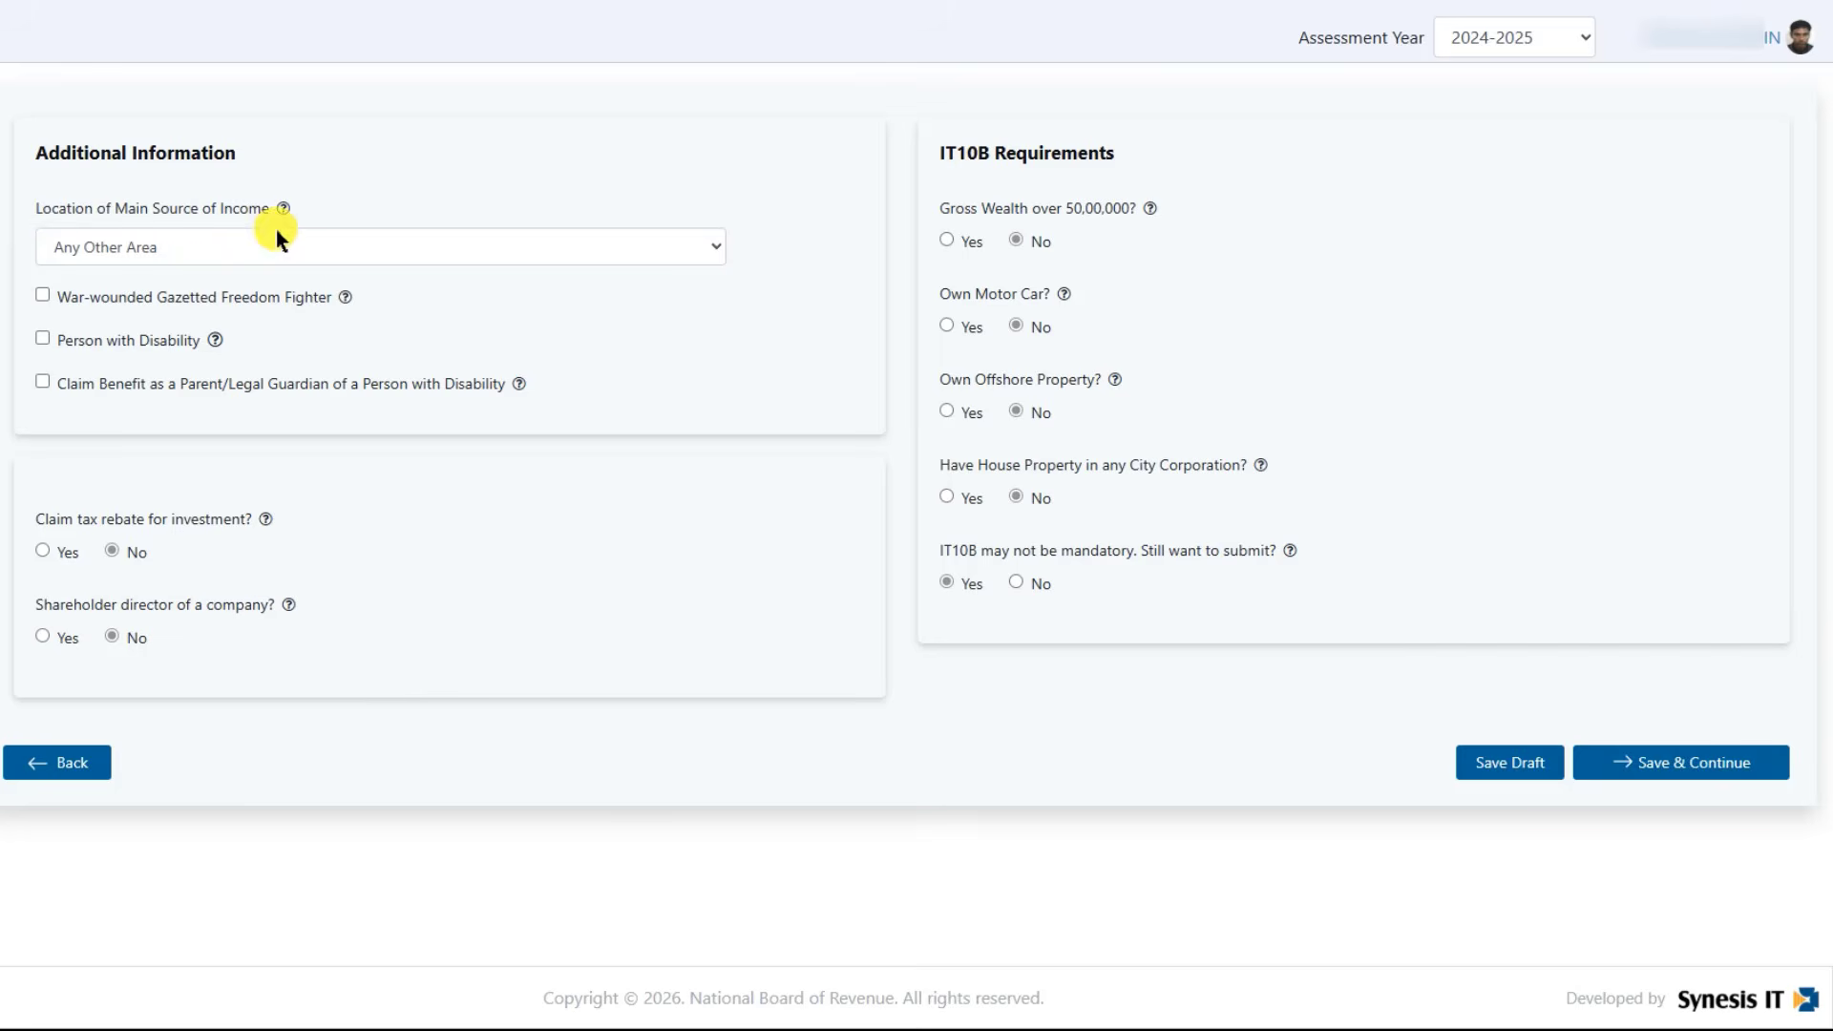
click(180, 248)
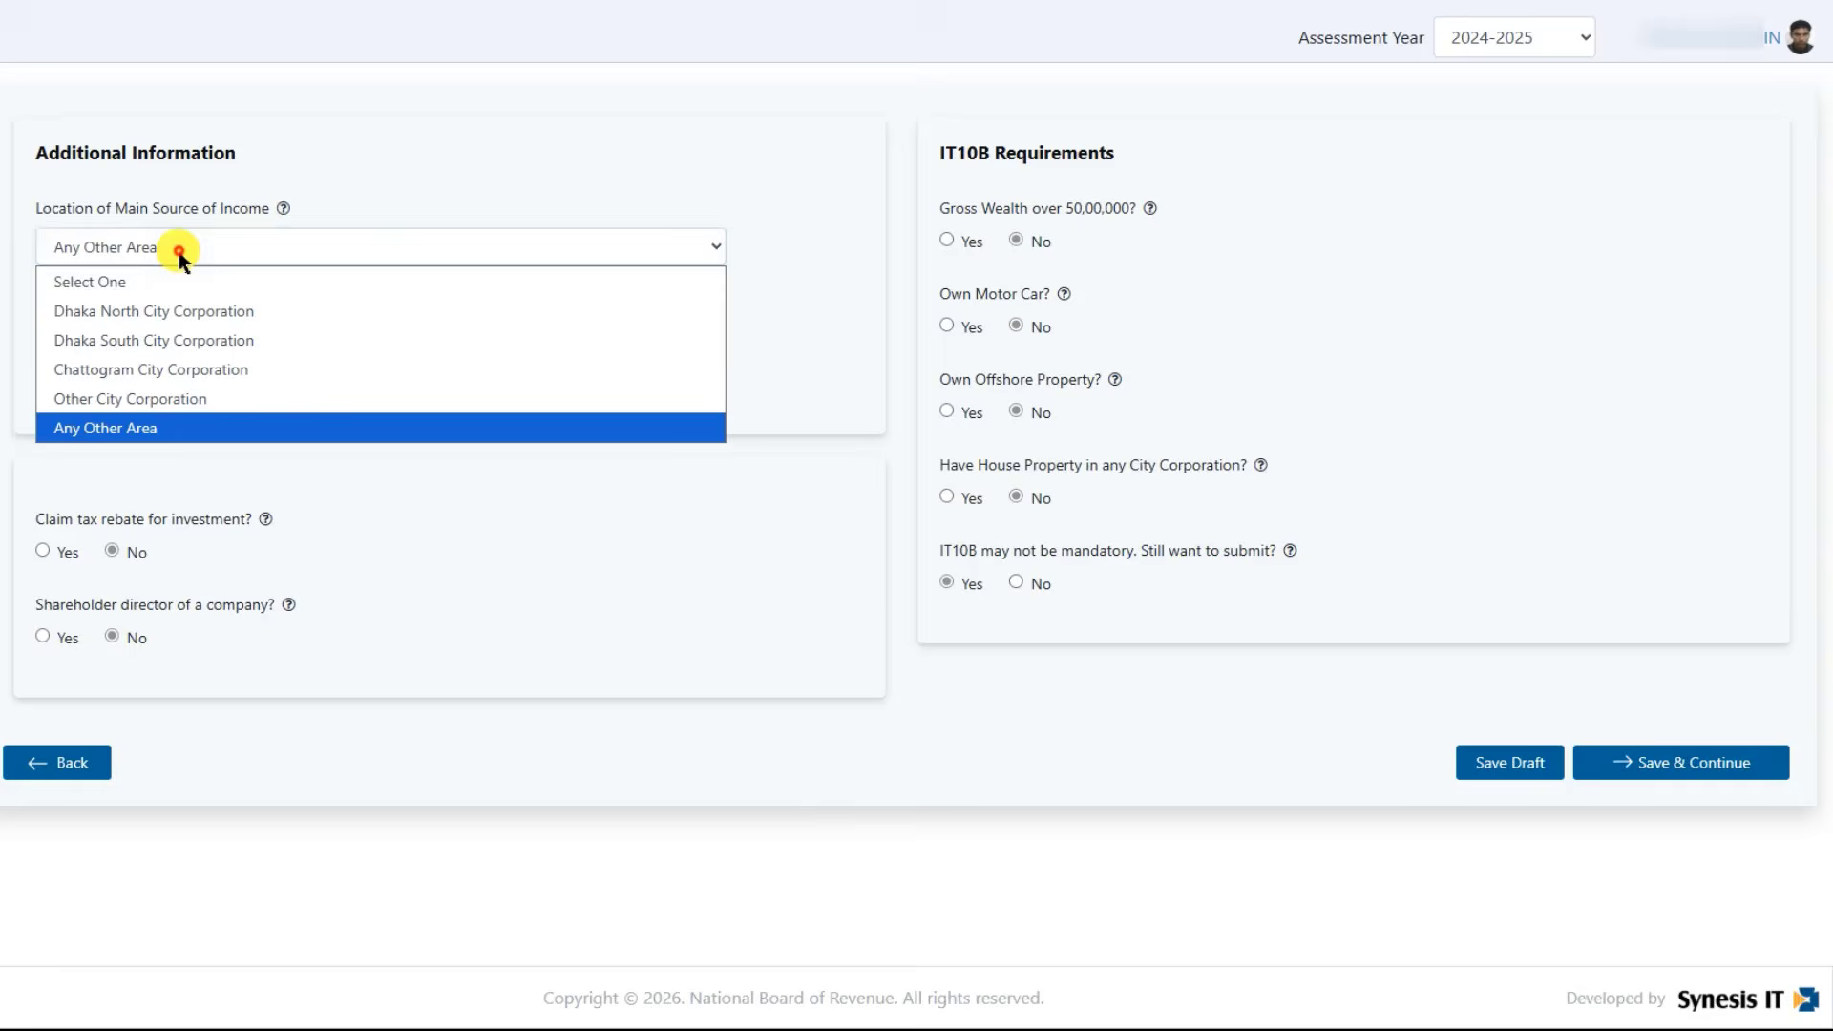
click(136, 427)
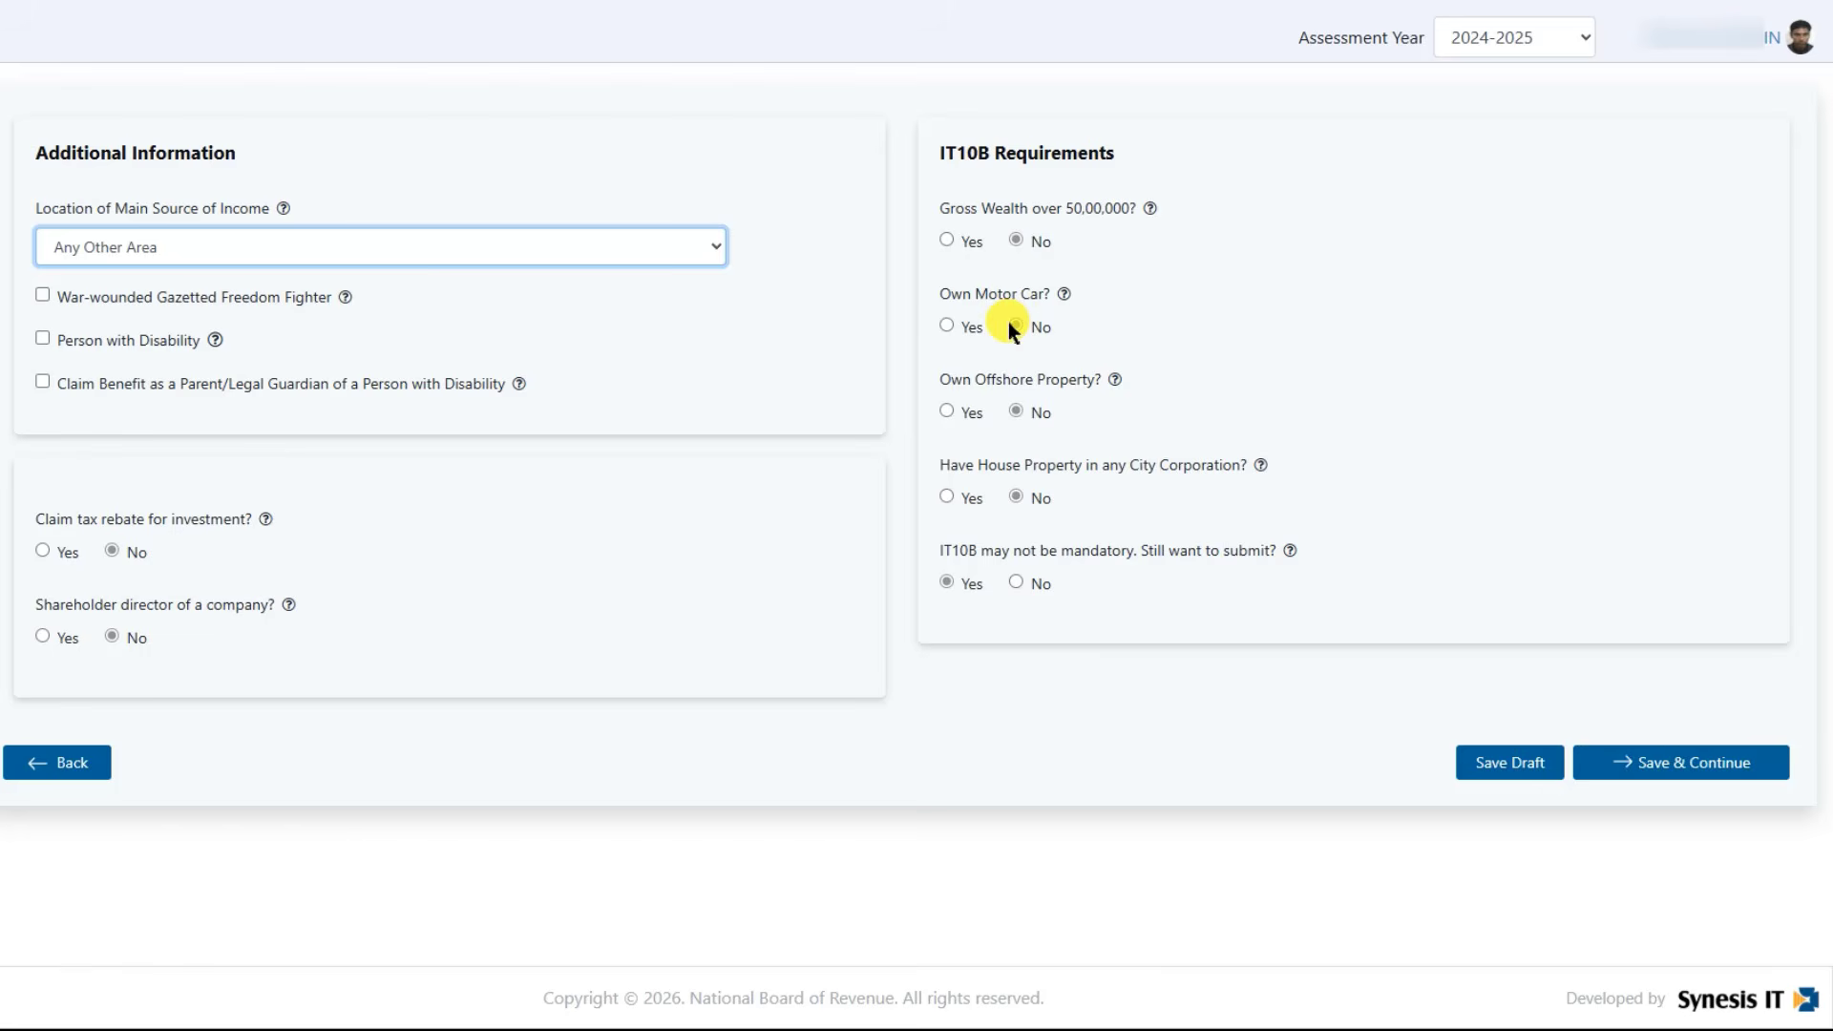
Step: Answer No to gross wealth over 50,00,000 in the IT10B requirements, and save the additional information to continue
mouse_move(1116, 384)
click(947, 241)
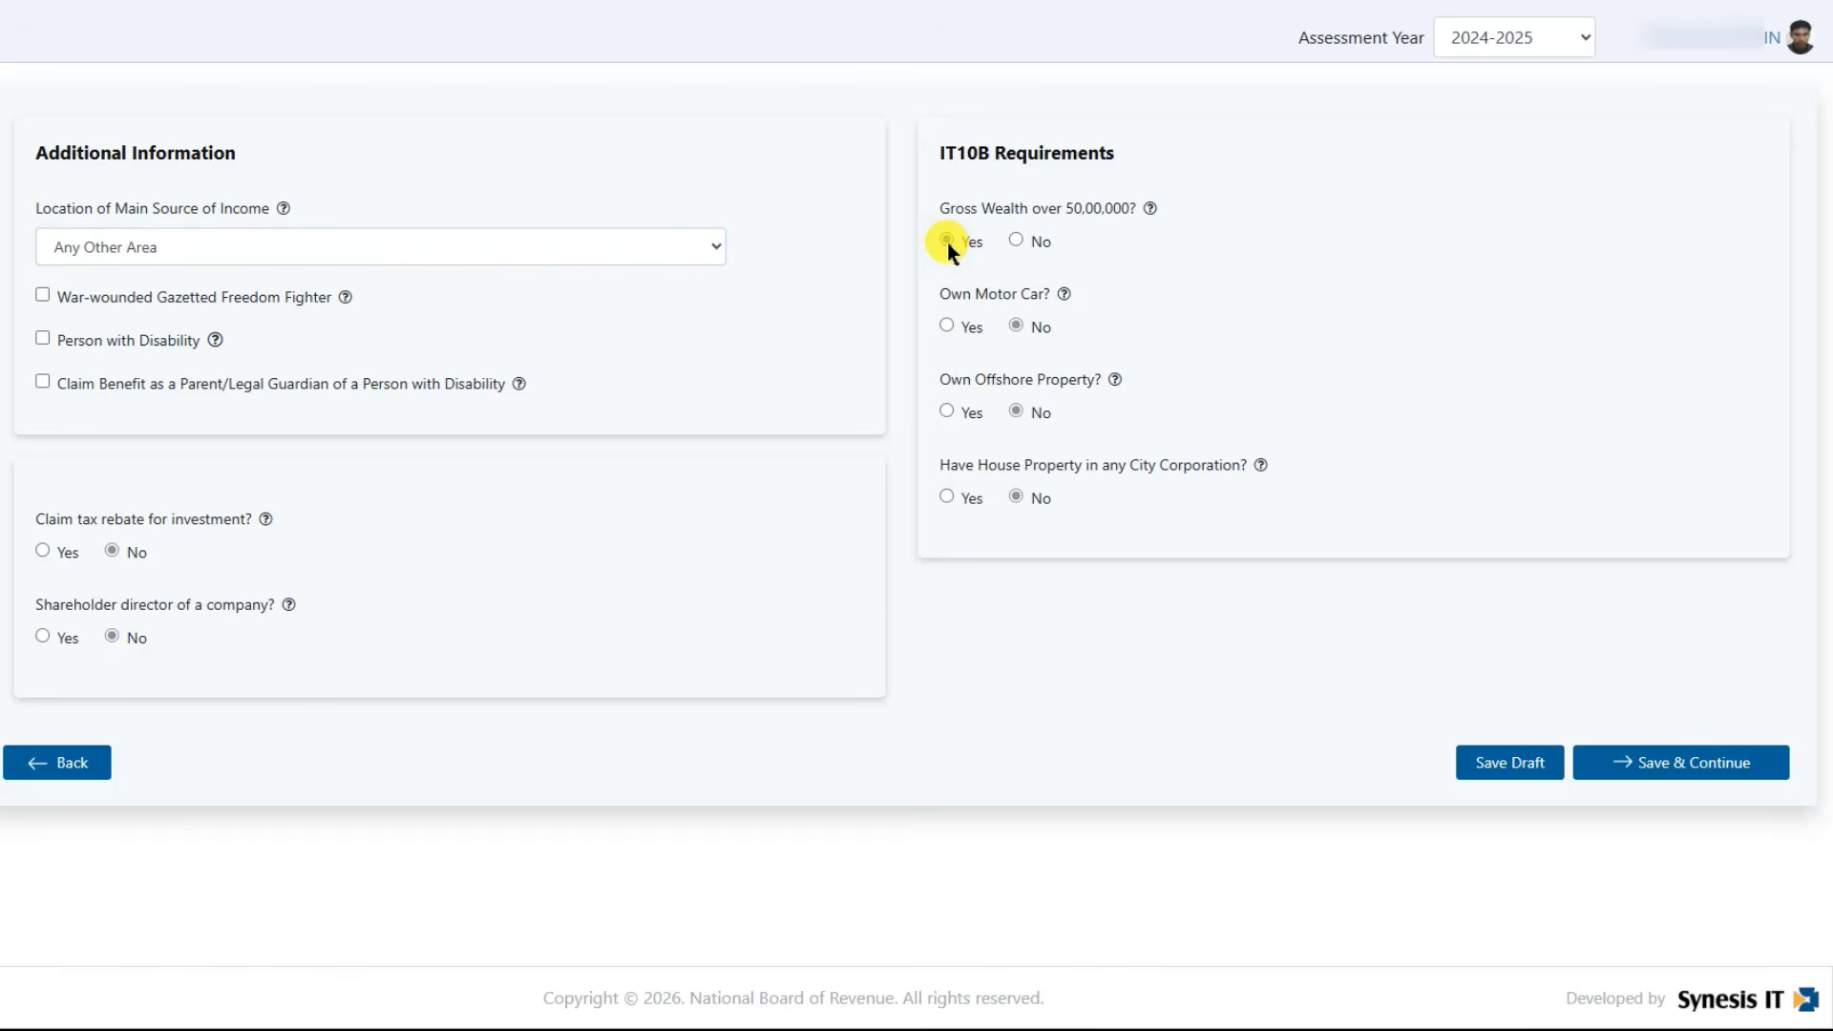
click(1015, 238)
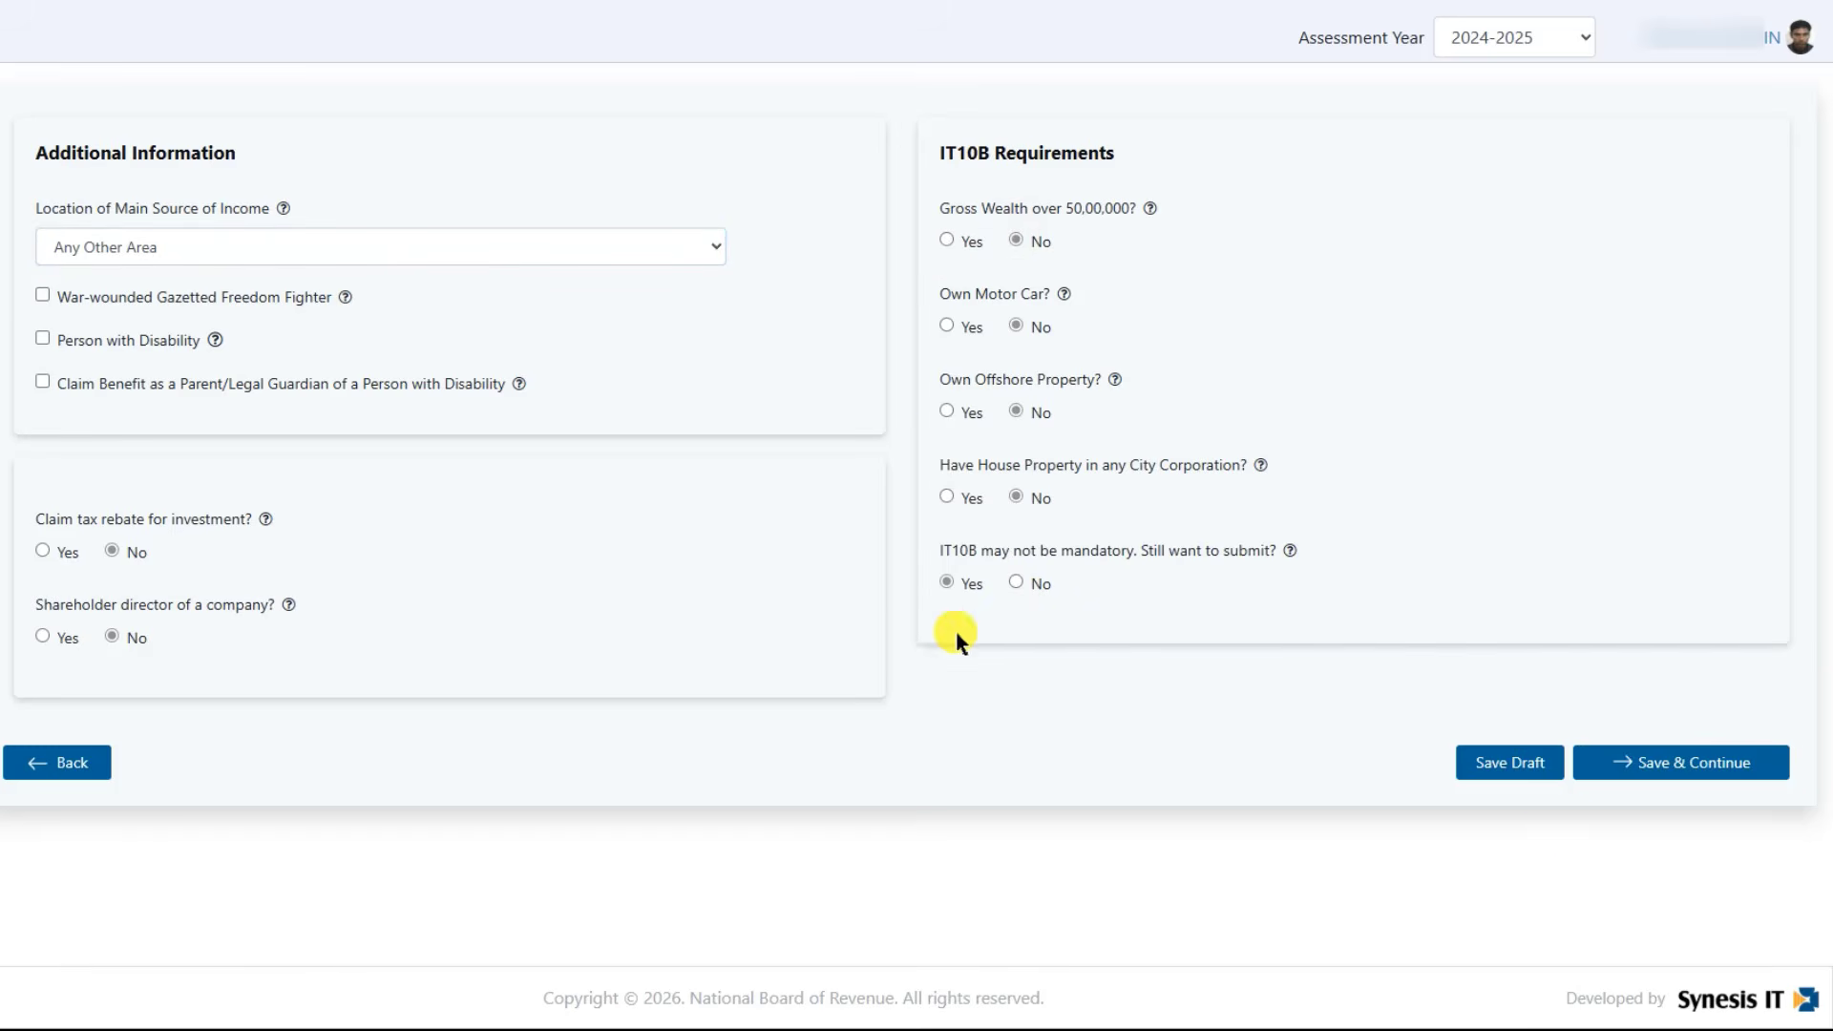
click(1656, 763)
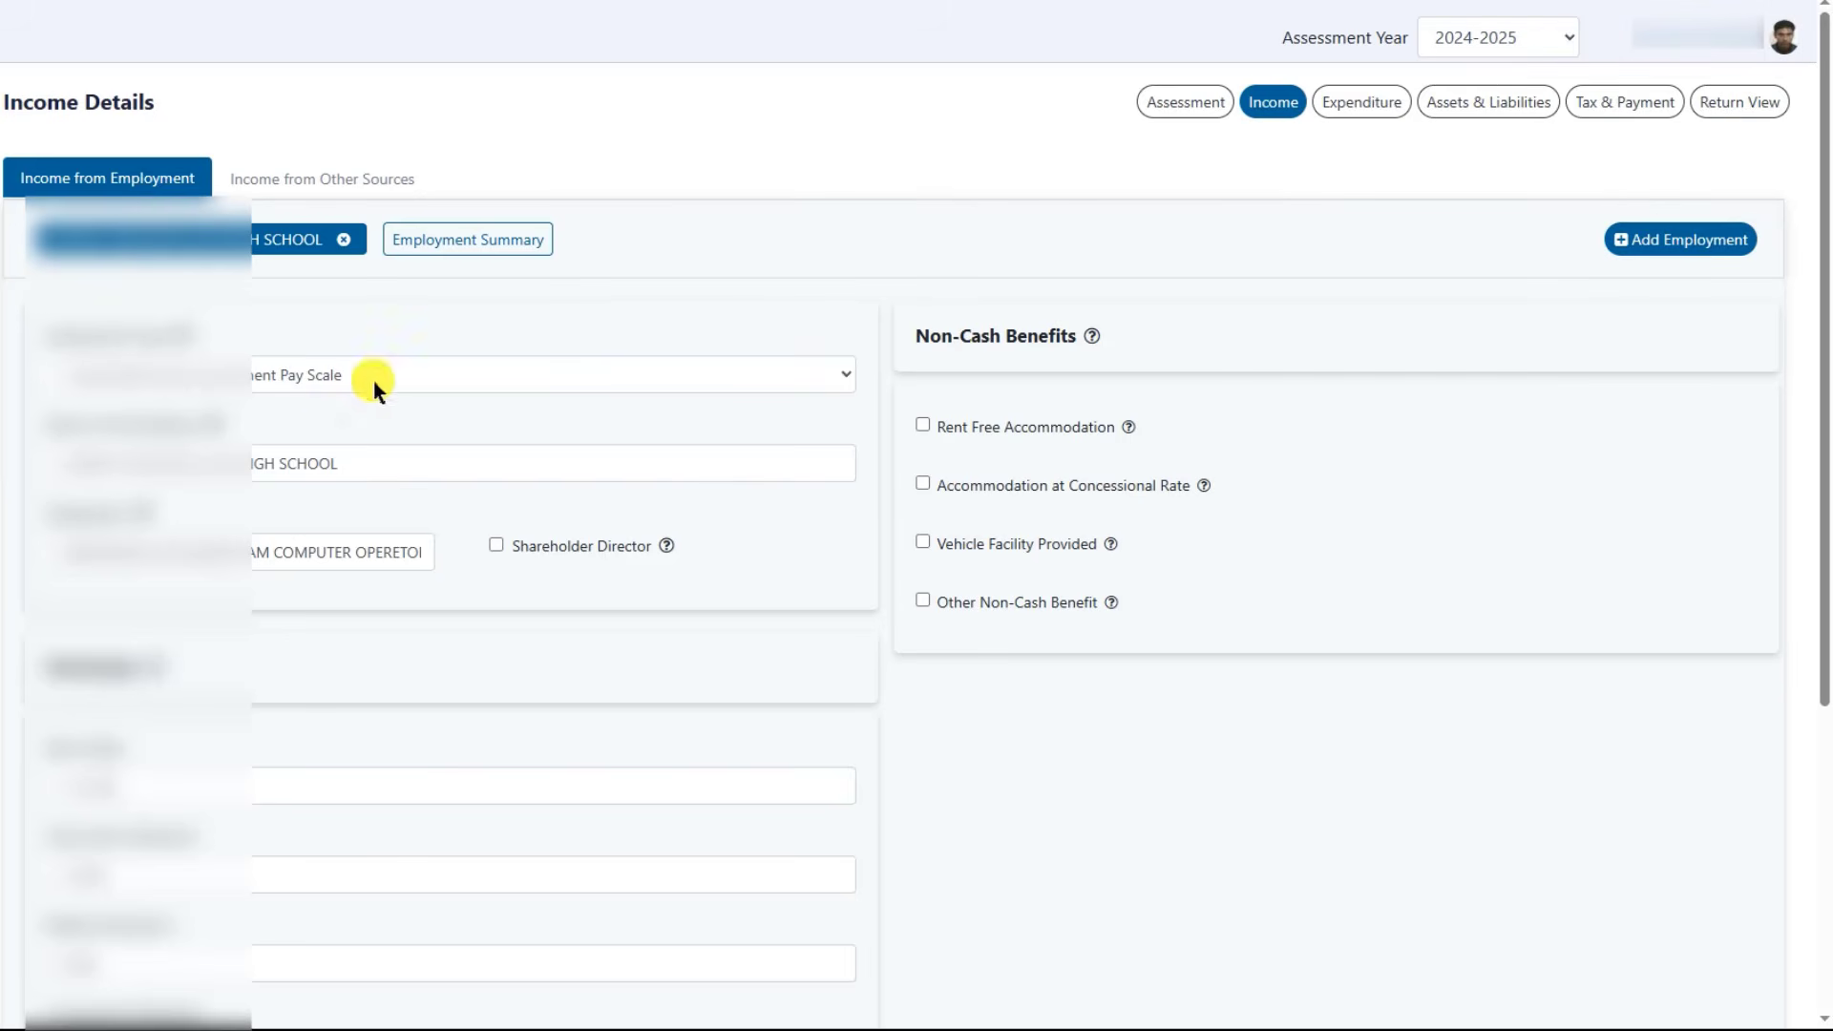
Step: Select the Government Pay Scale option as the employment type, review the salary particulars, and save the employment income to continue
click(421, 370)
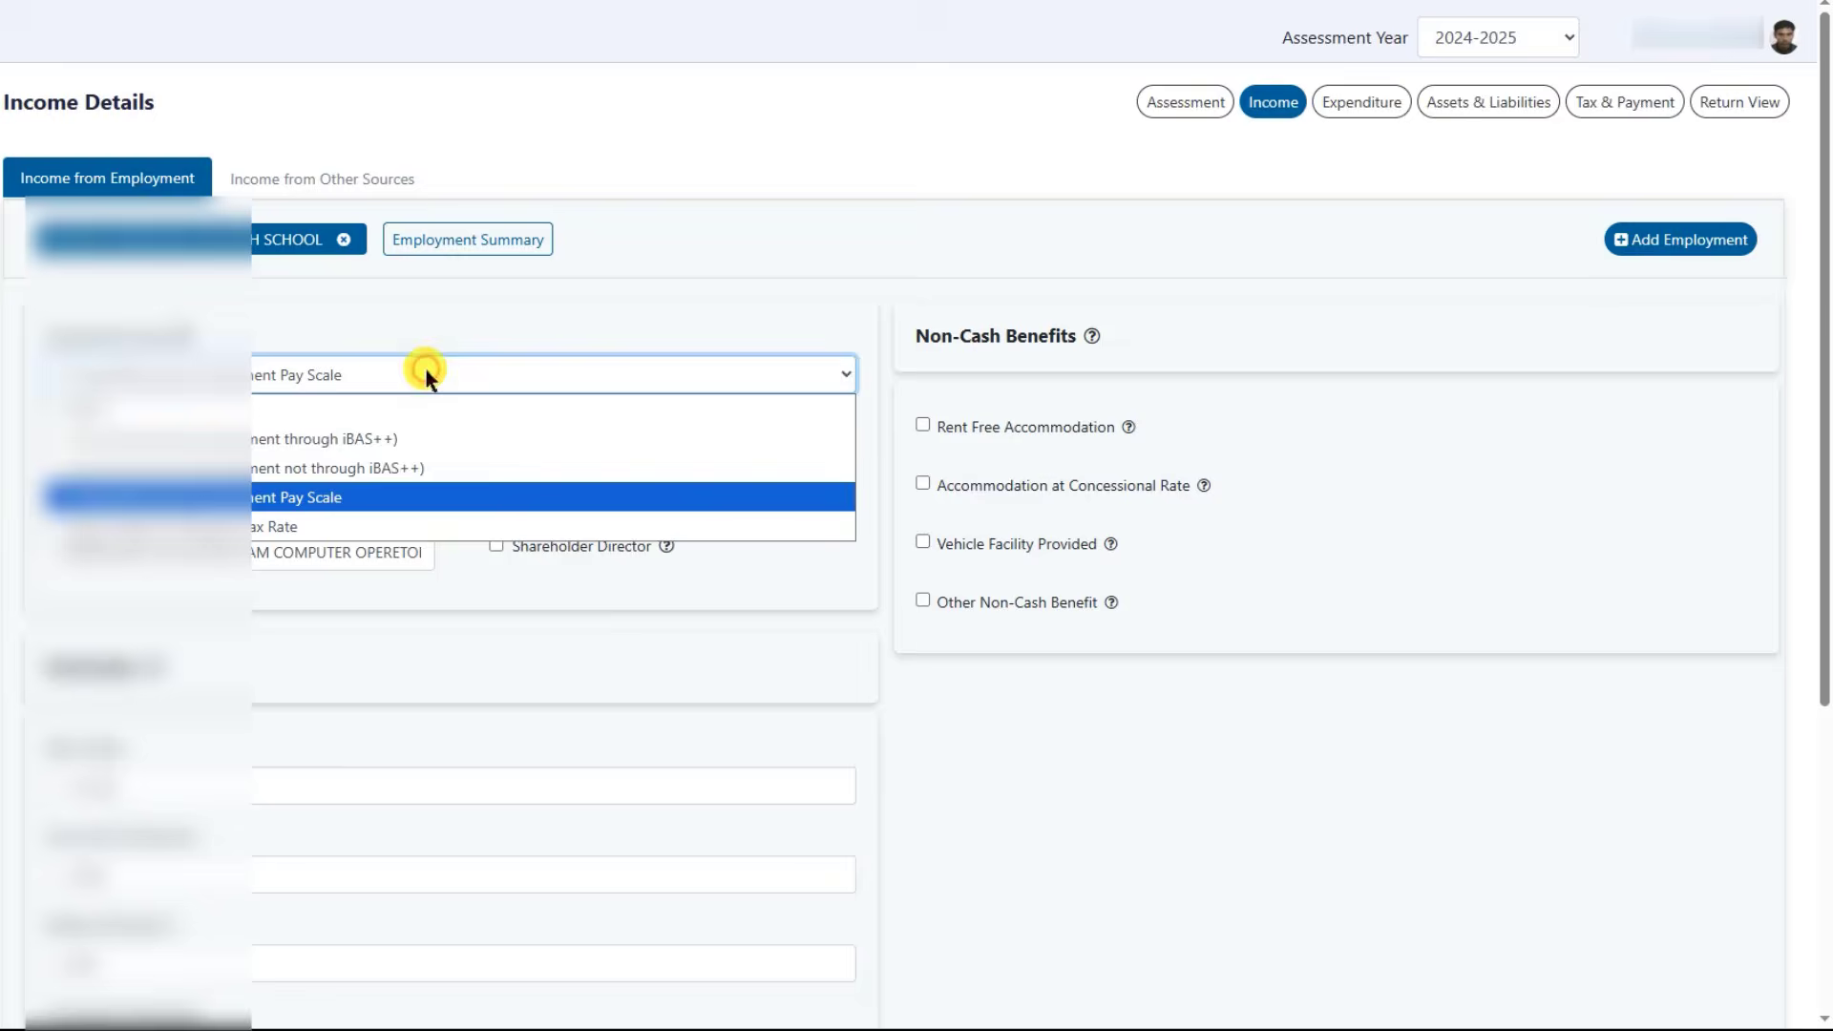
click(342, 502)
scroll(299, 521, down, 2)
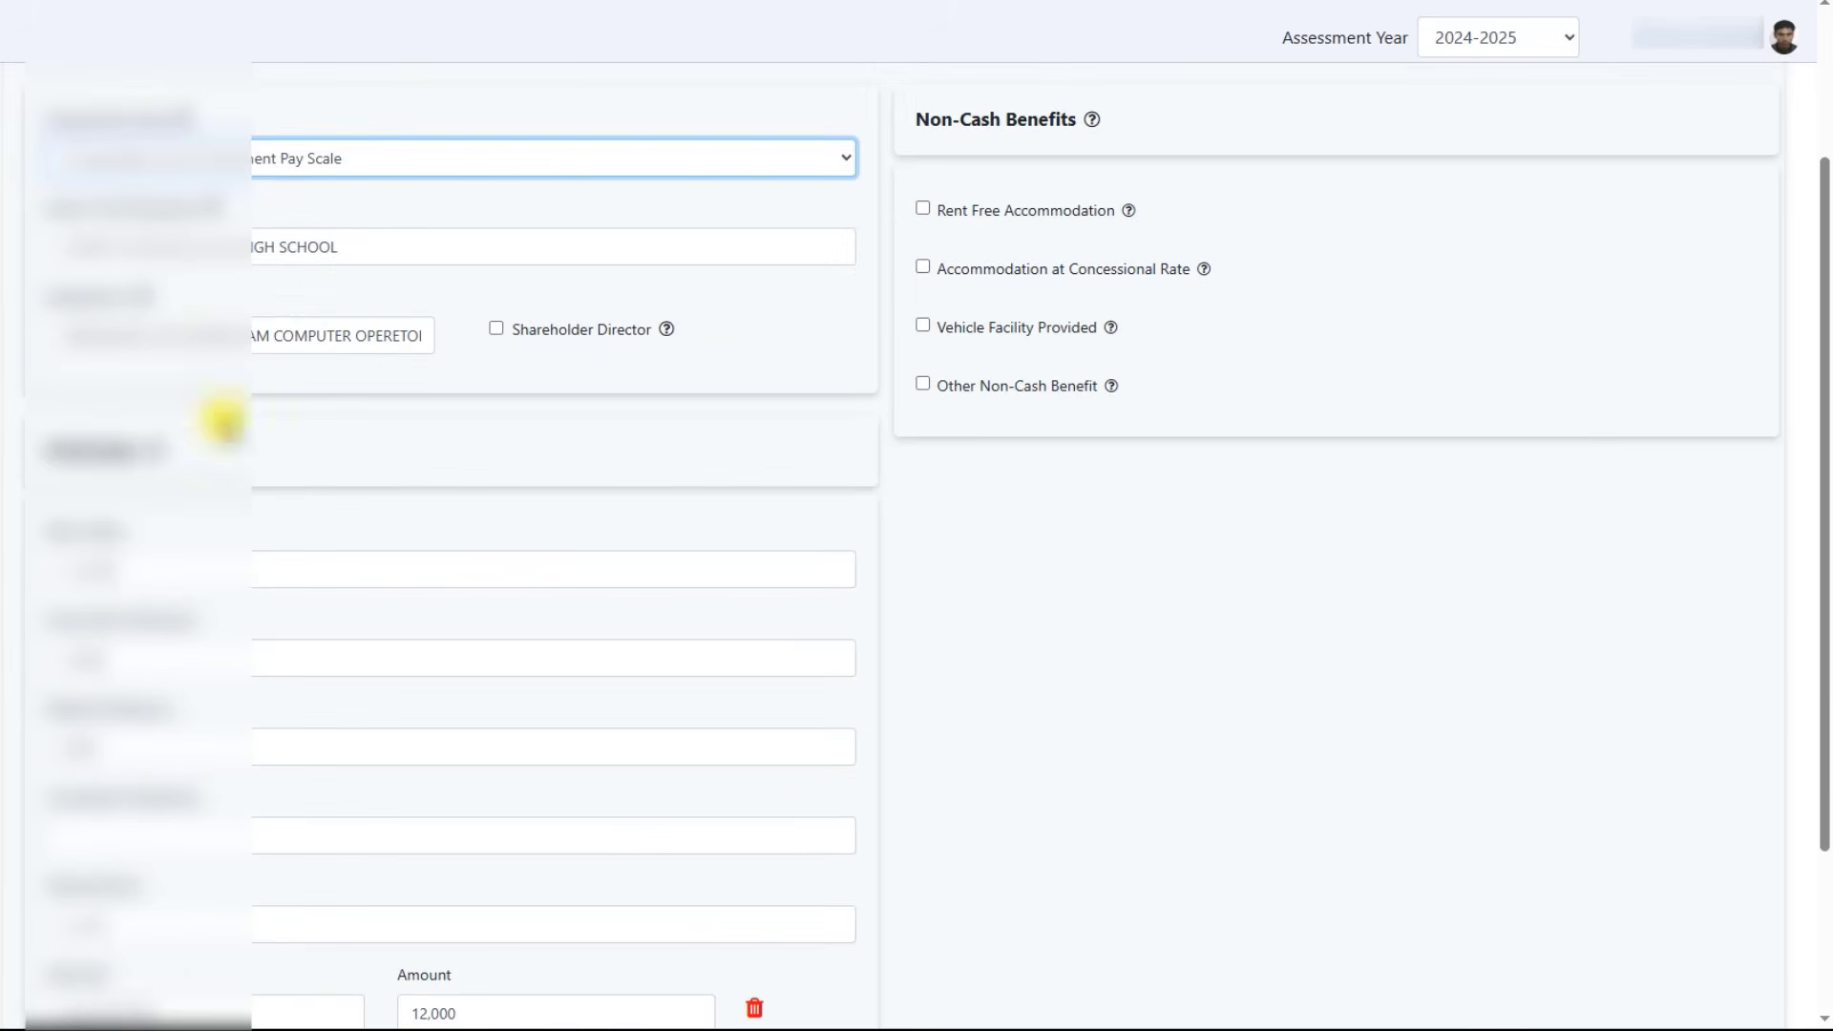
scroll(188, 327, down, 2)
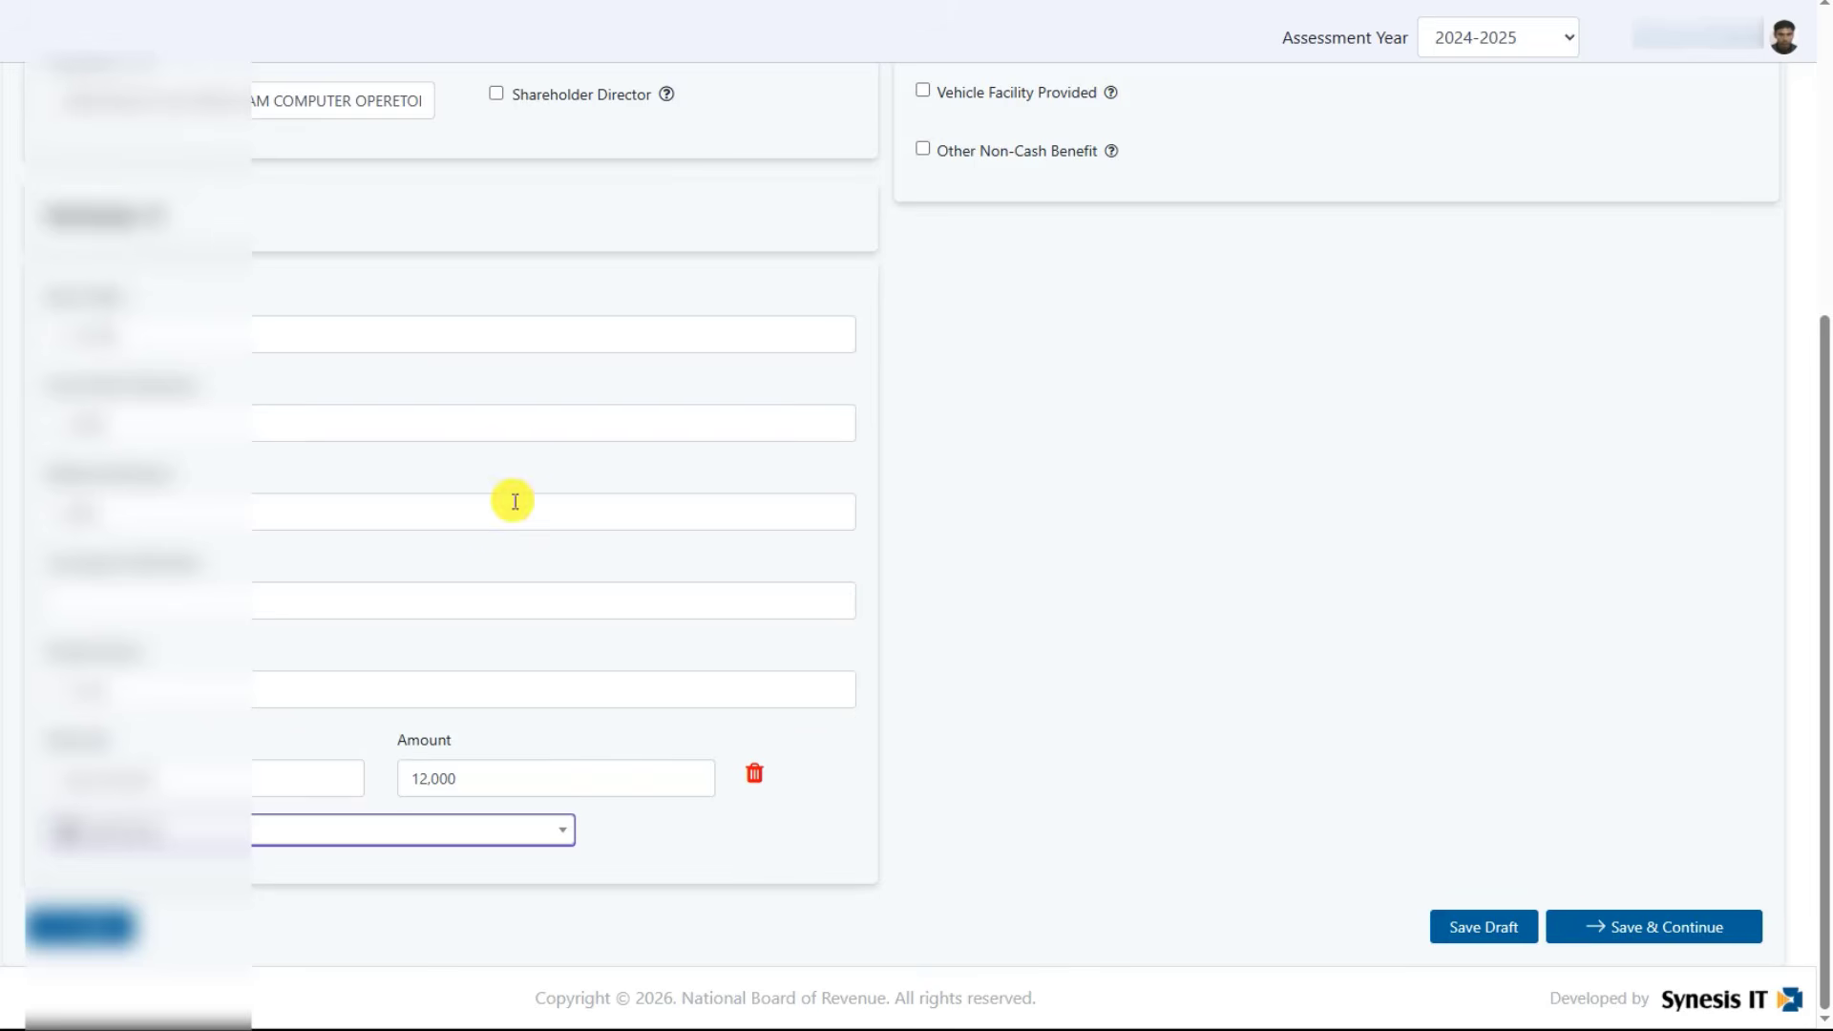
scroll(511, 498, up, 3)
scroll(1136, 754, down, 3)
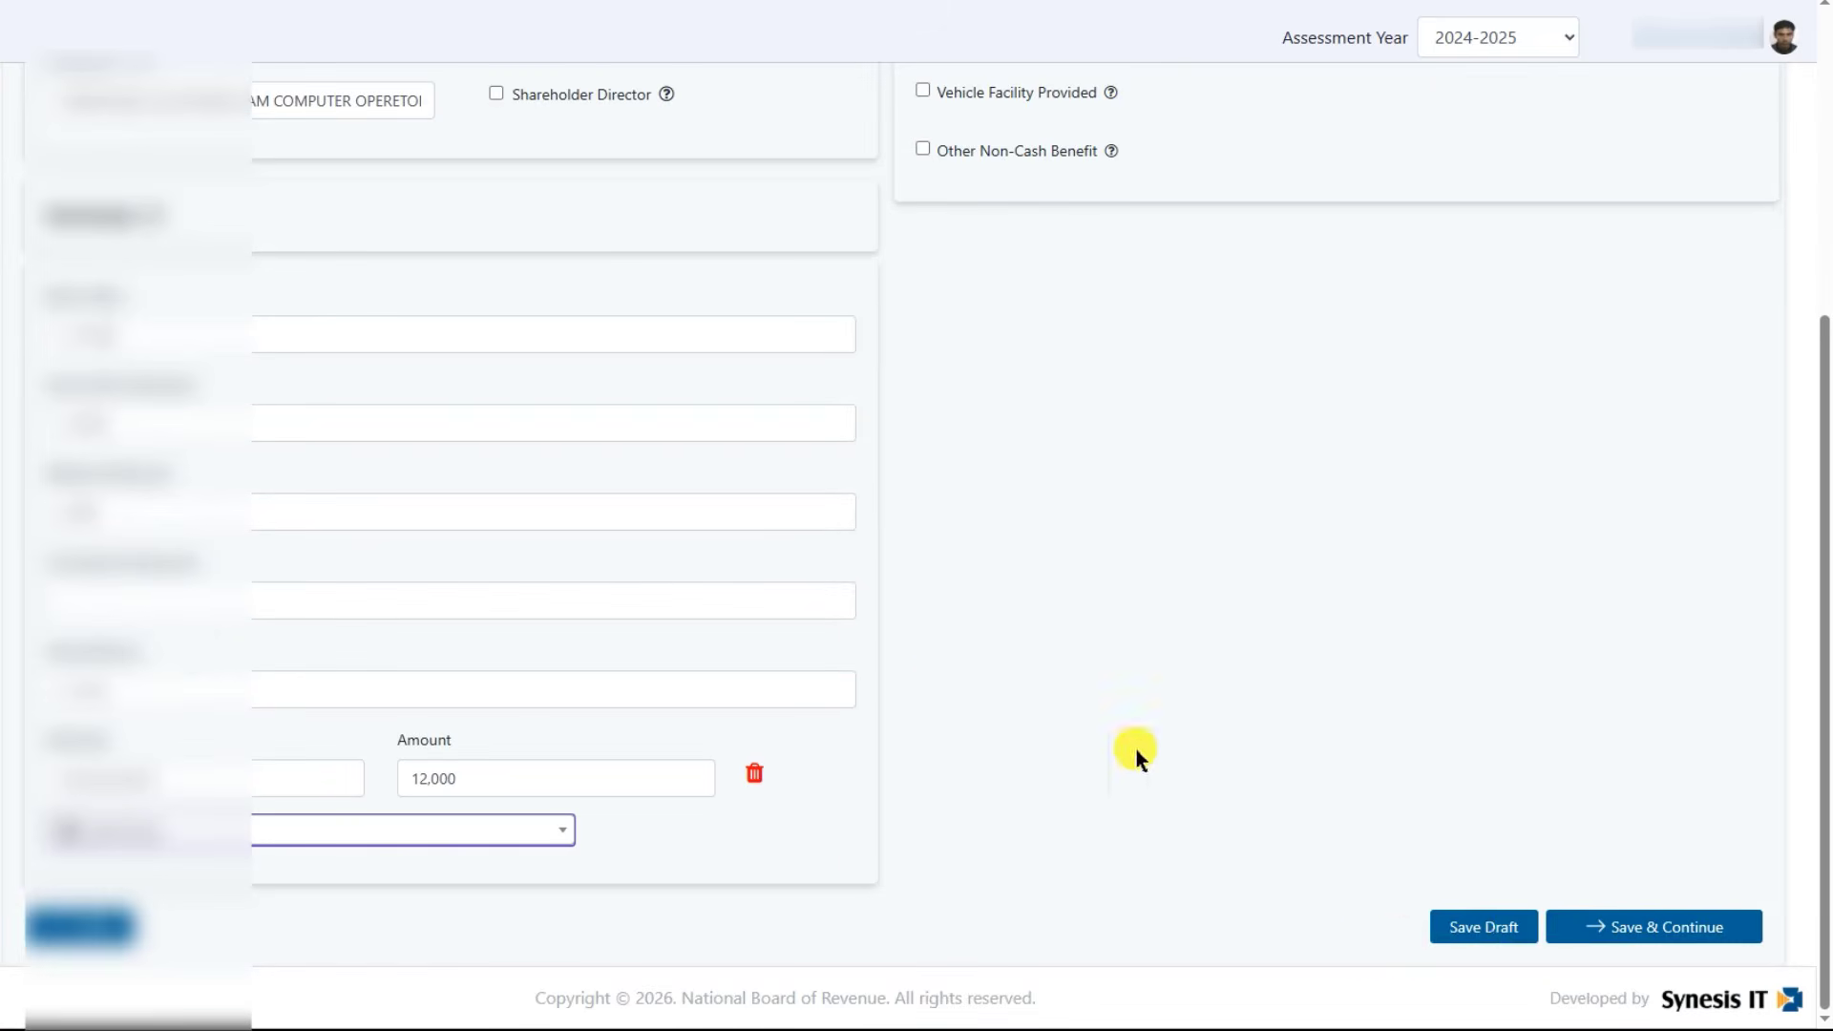
click(1573, 924)
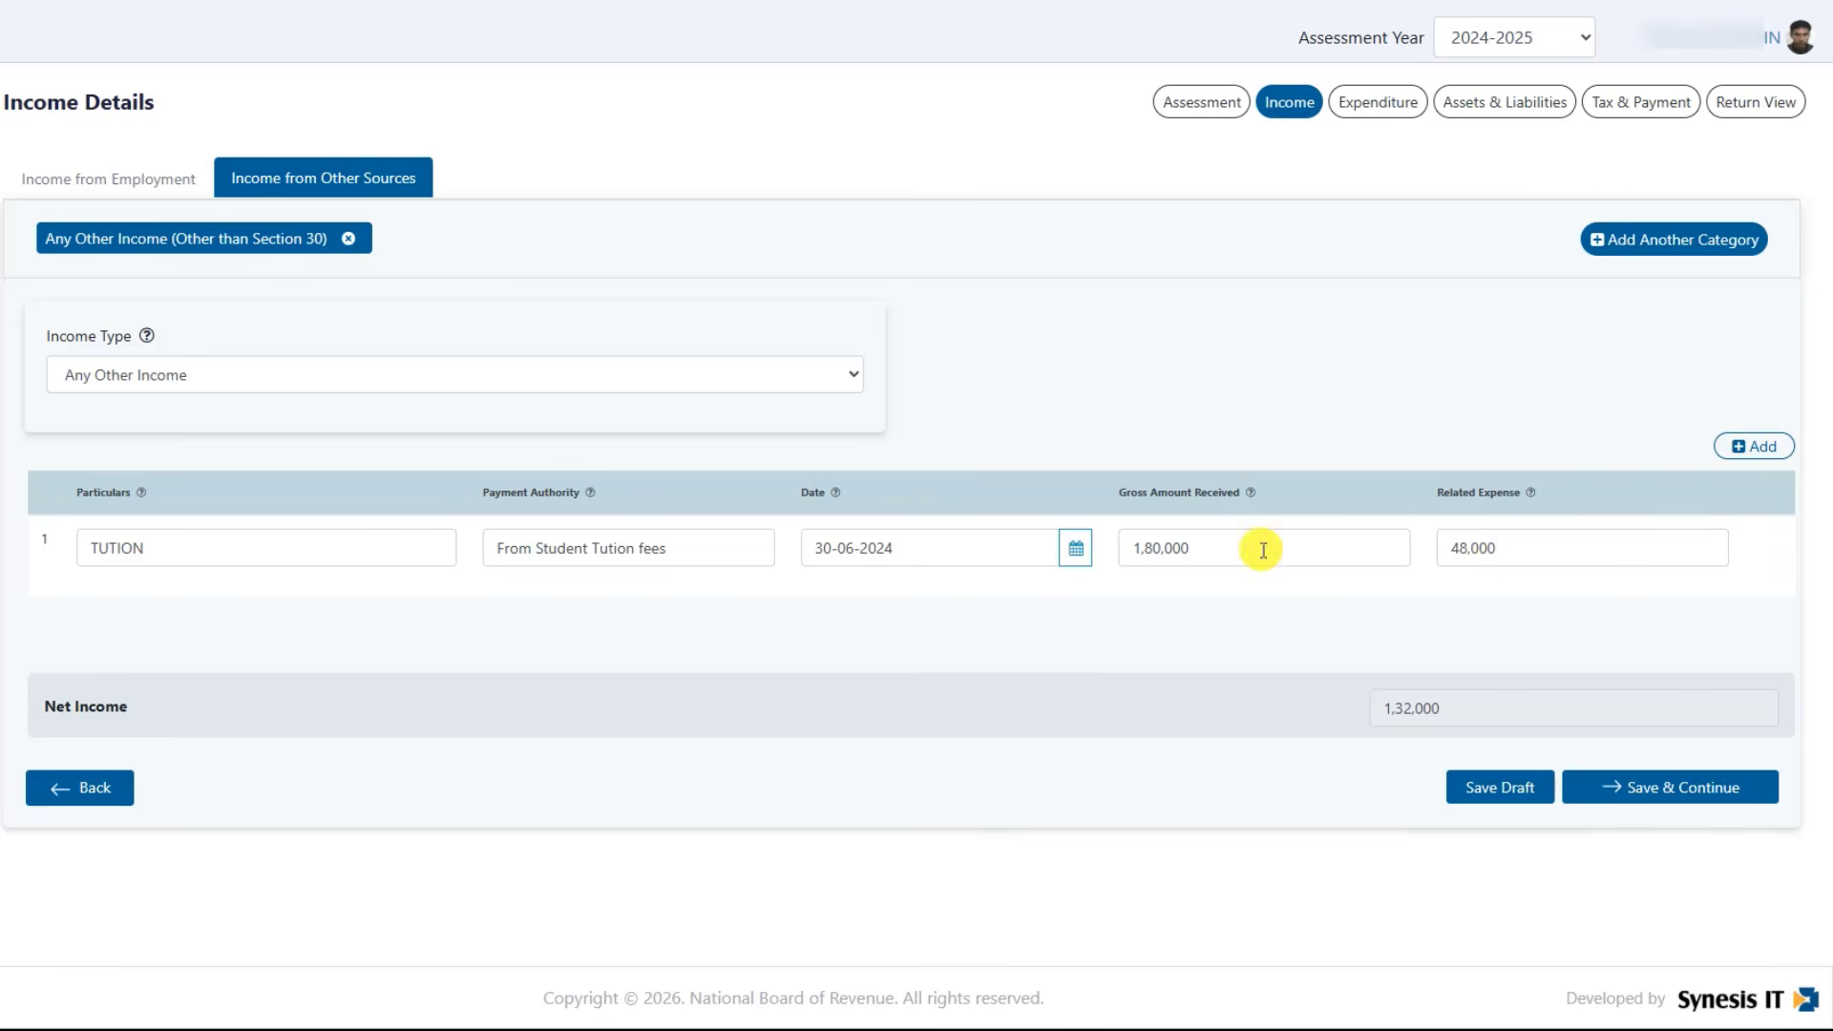
Step: Check and save the tuition income under other sources, and save the expenditure statement to continue to assets and liabilities
double_click(1452, 548)
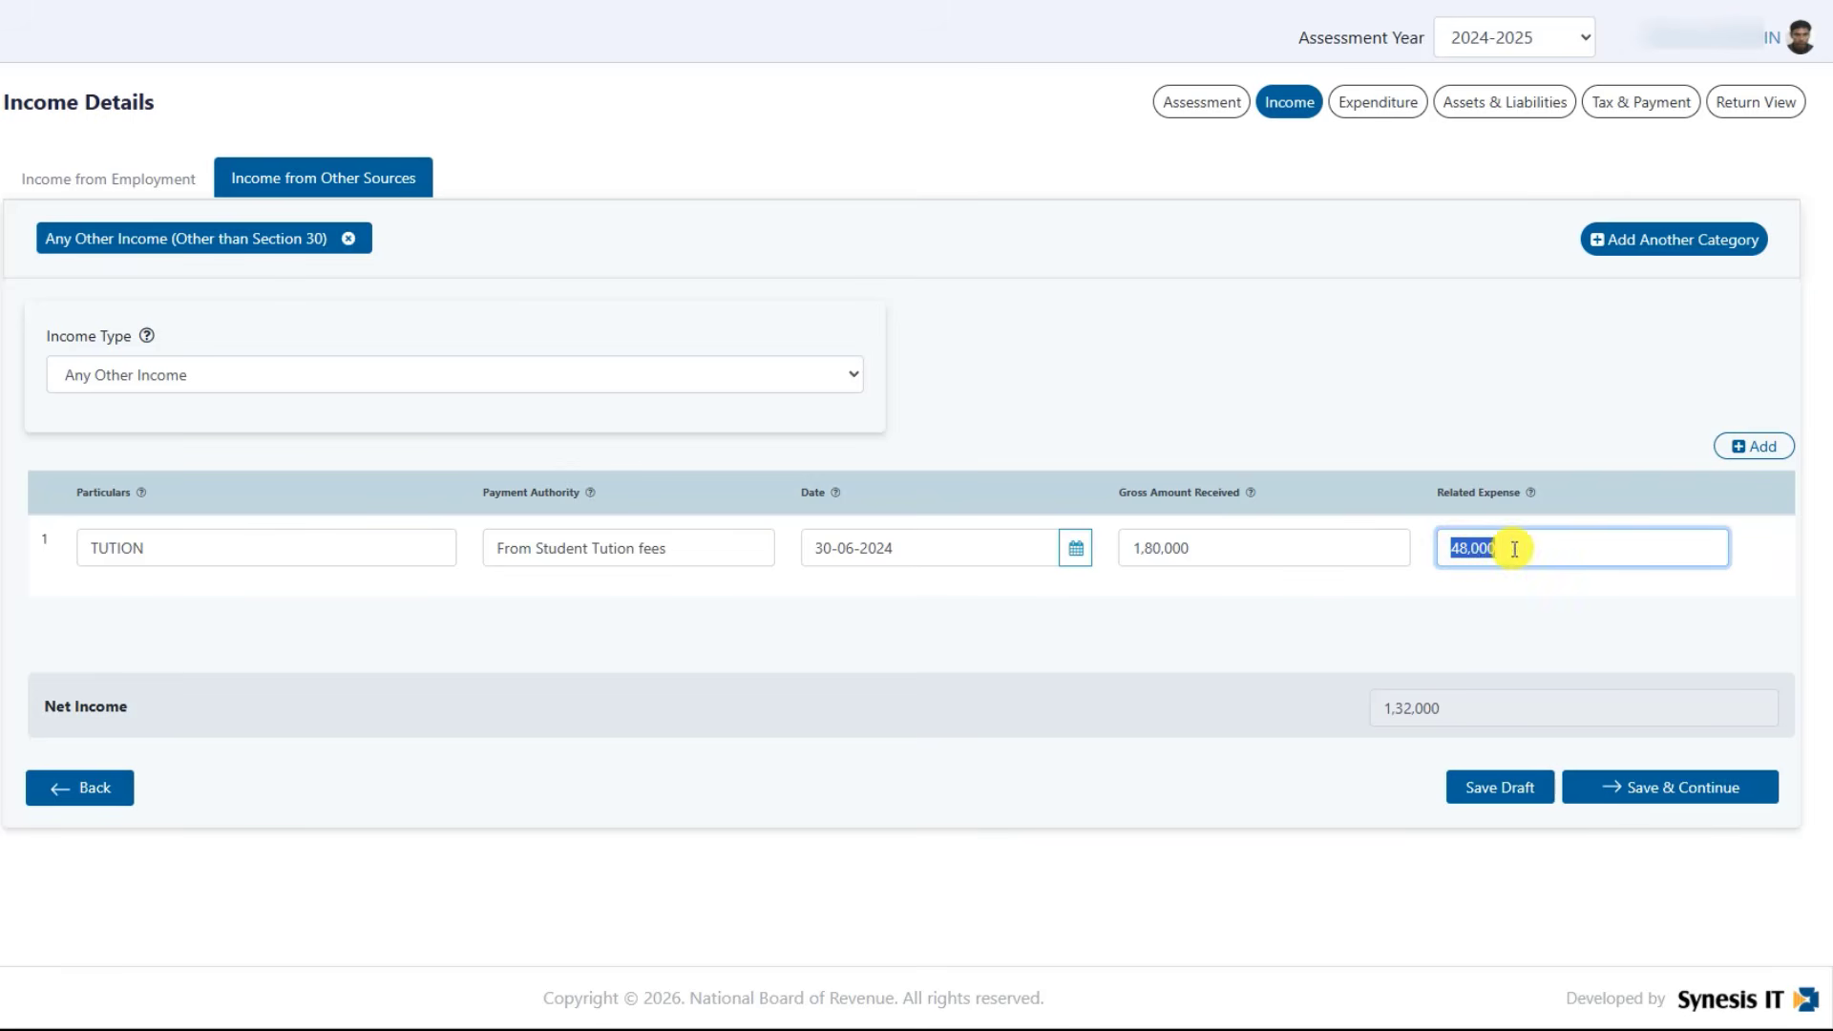
click(1493, 552)
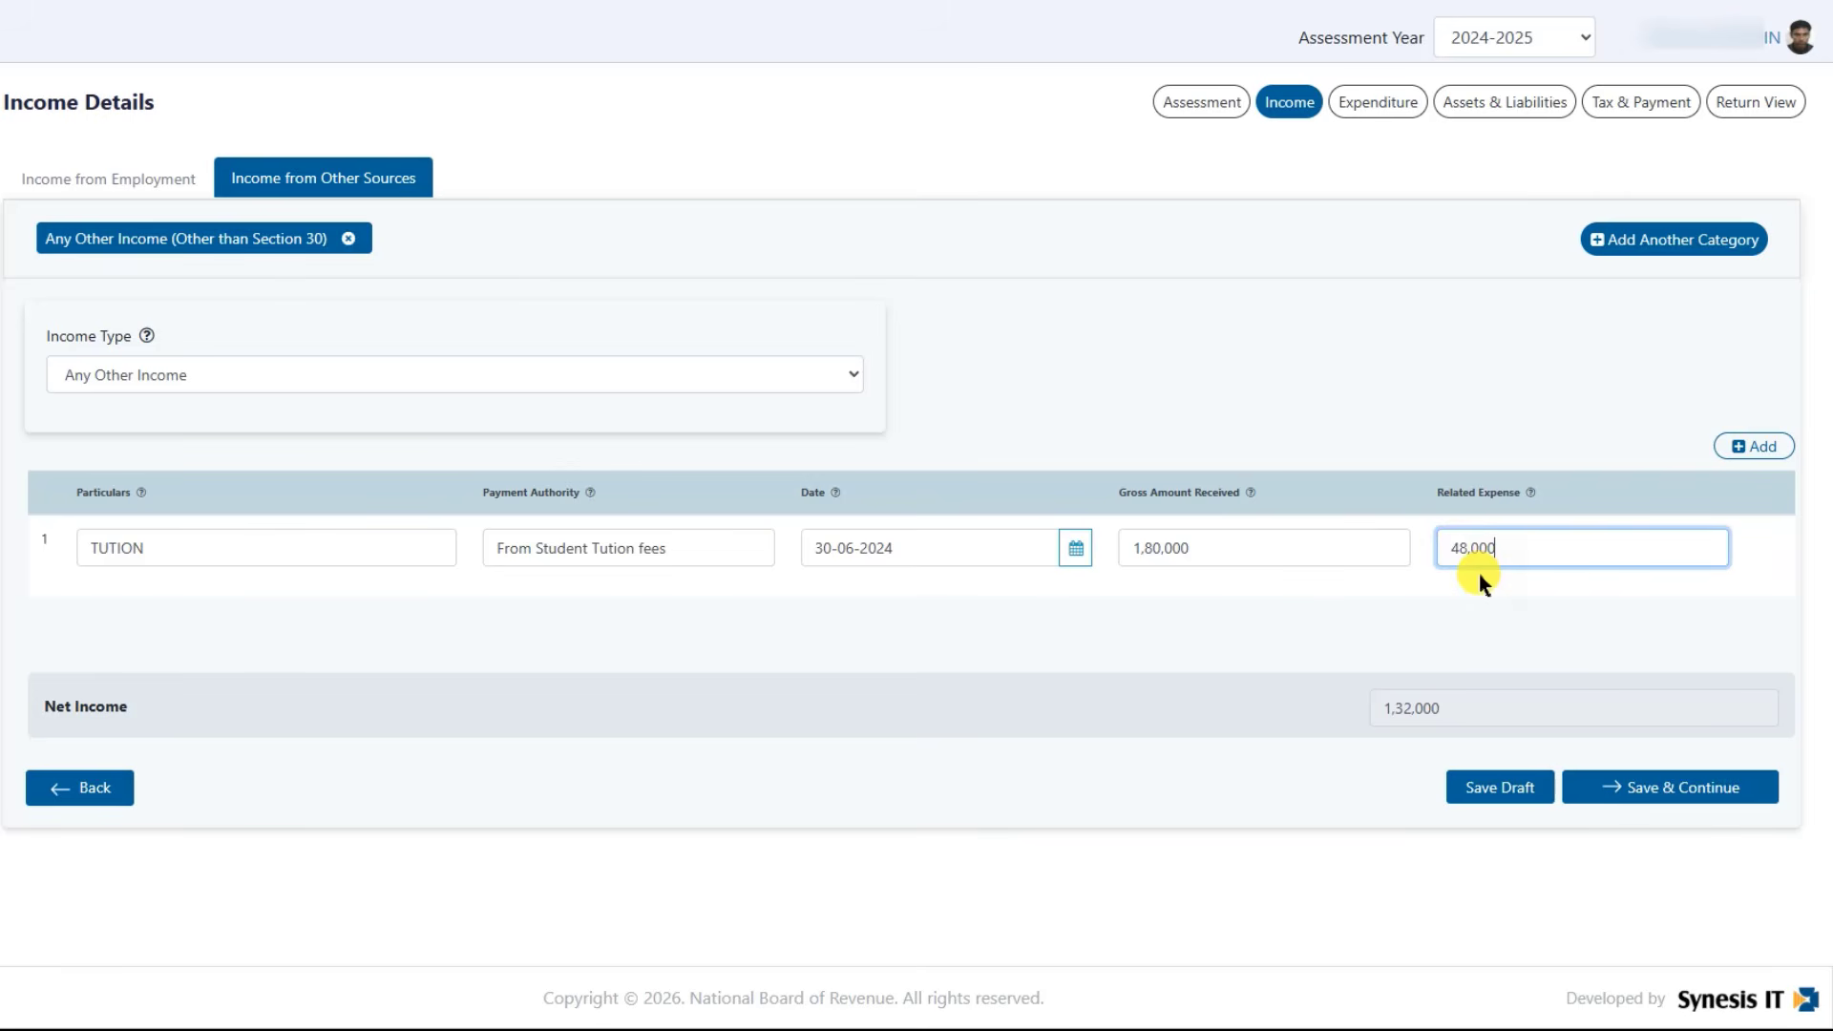
click(1616, 789)
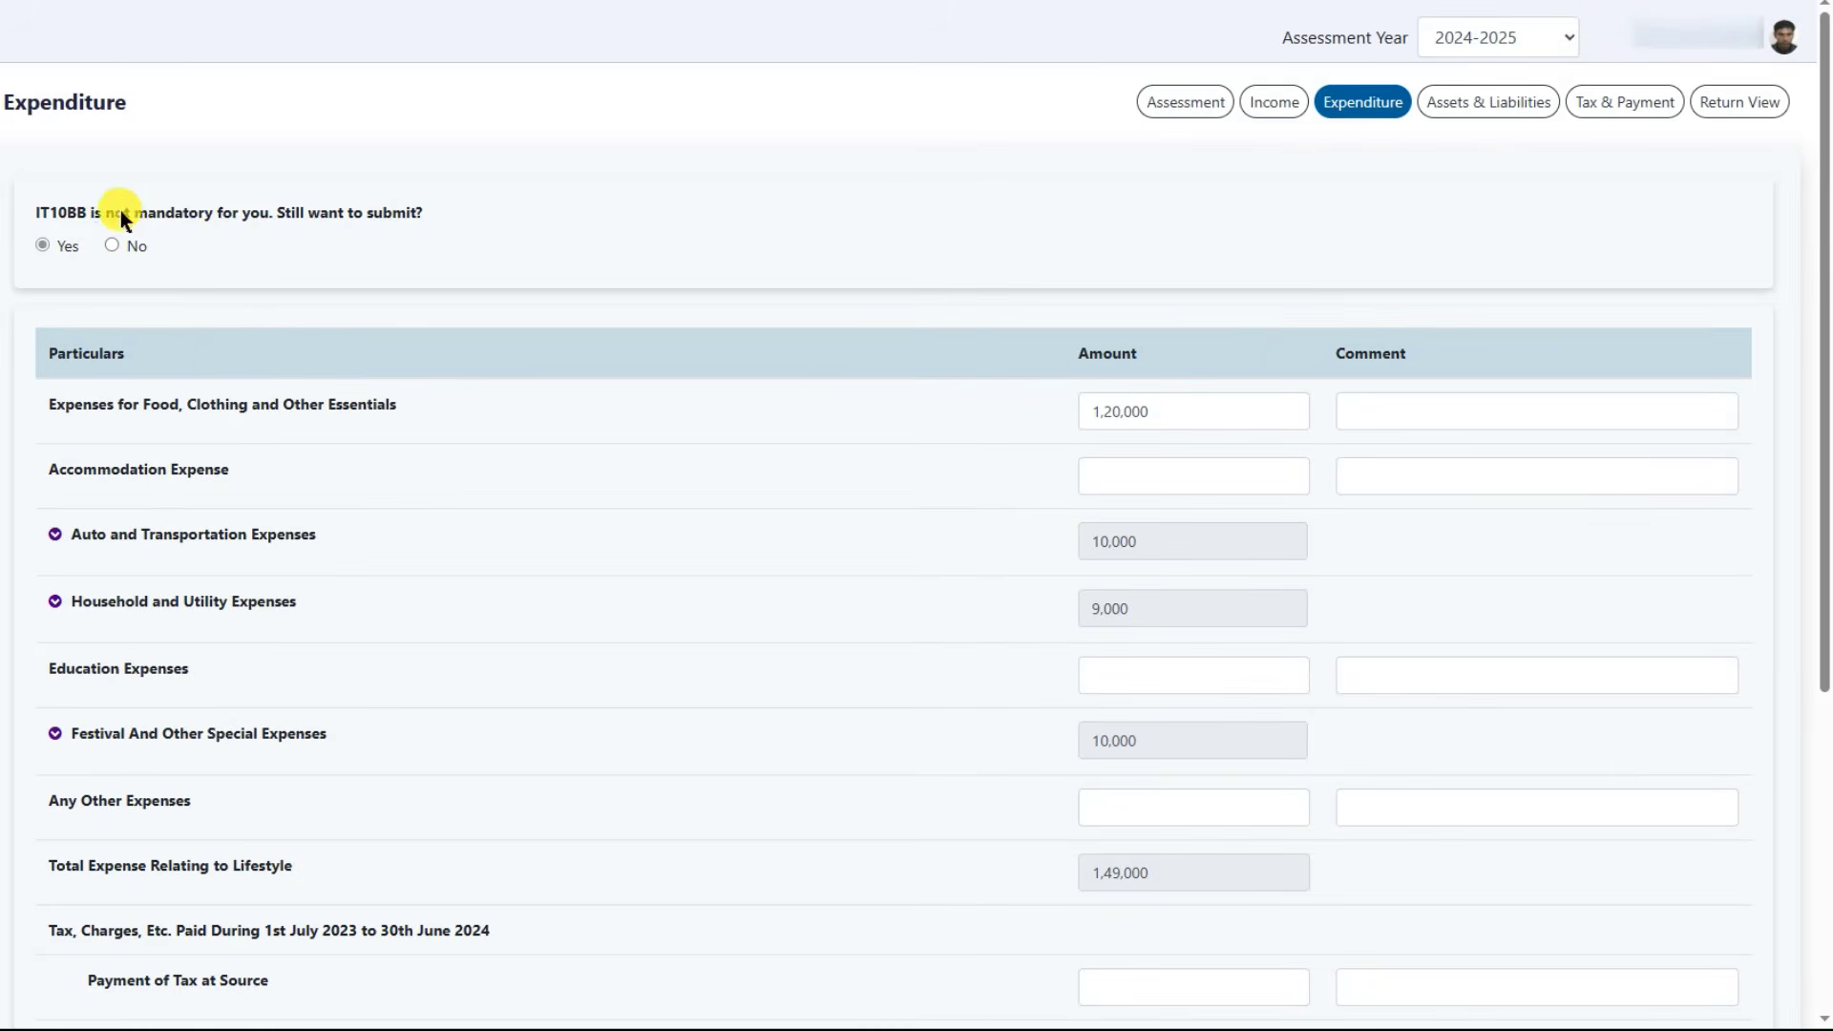
scroll(1142, 849, down, 5)
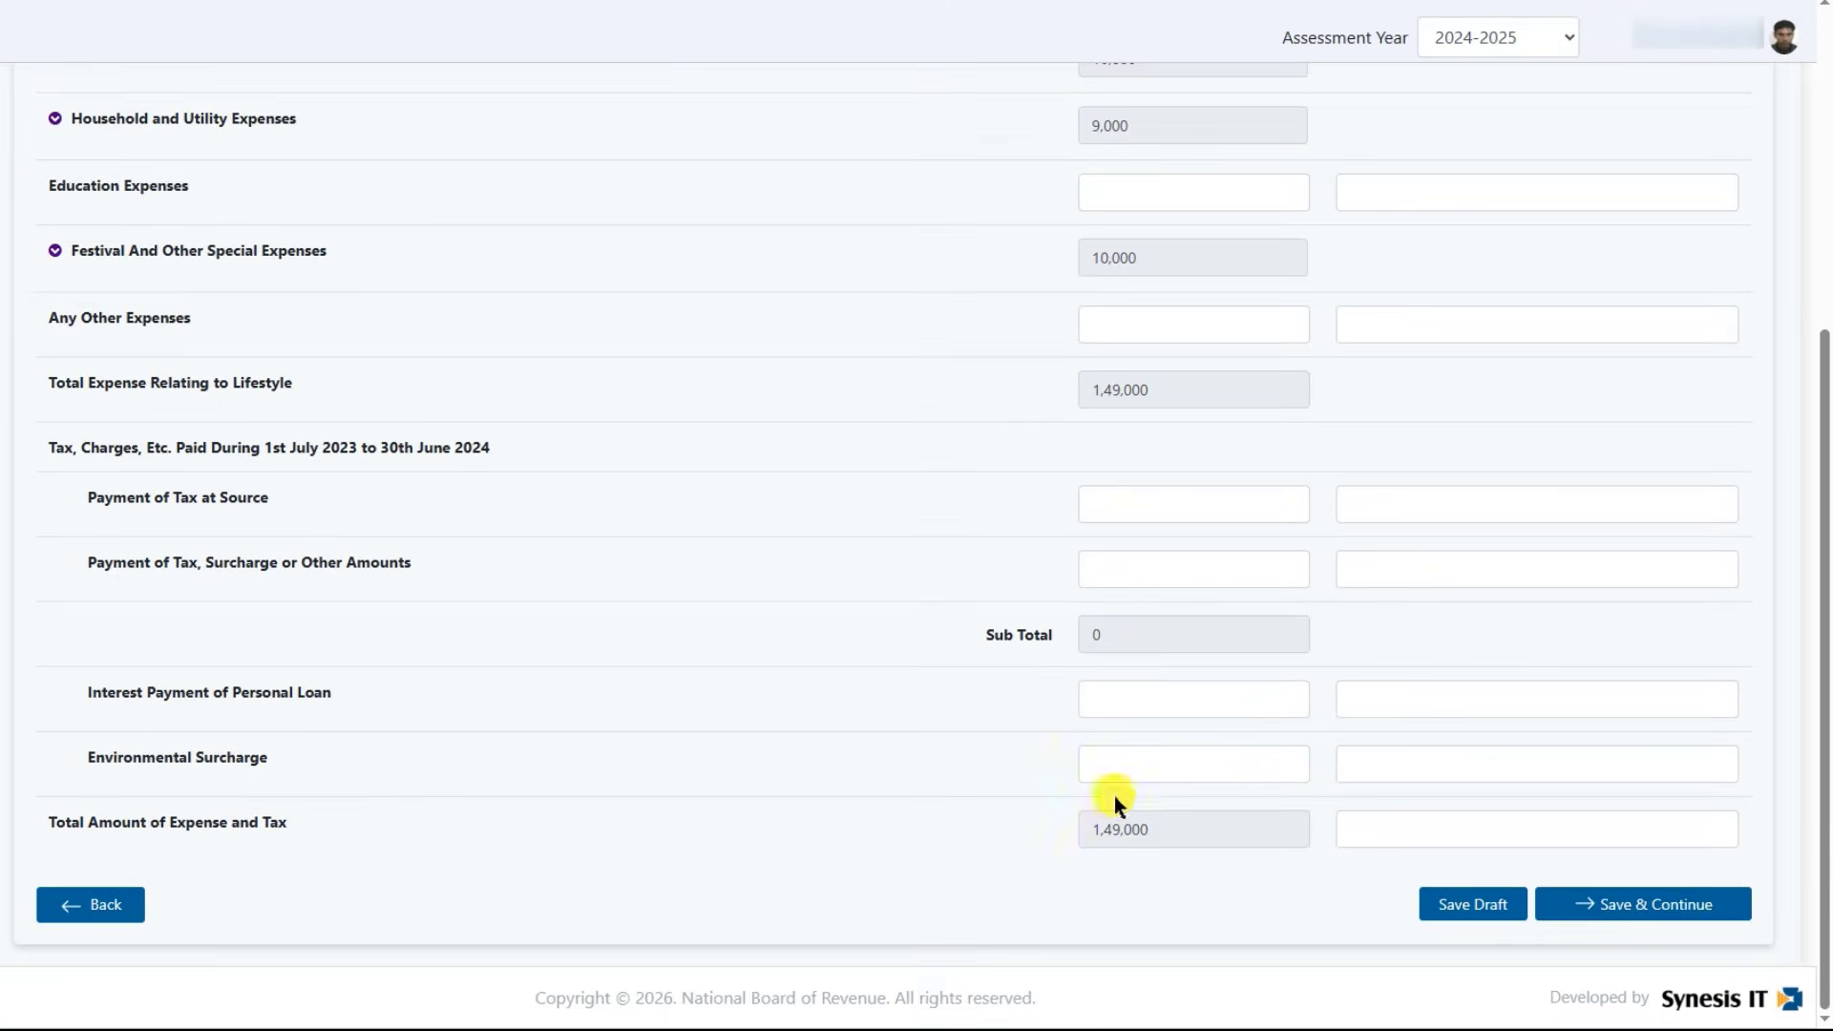
click(1671, 911)
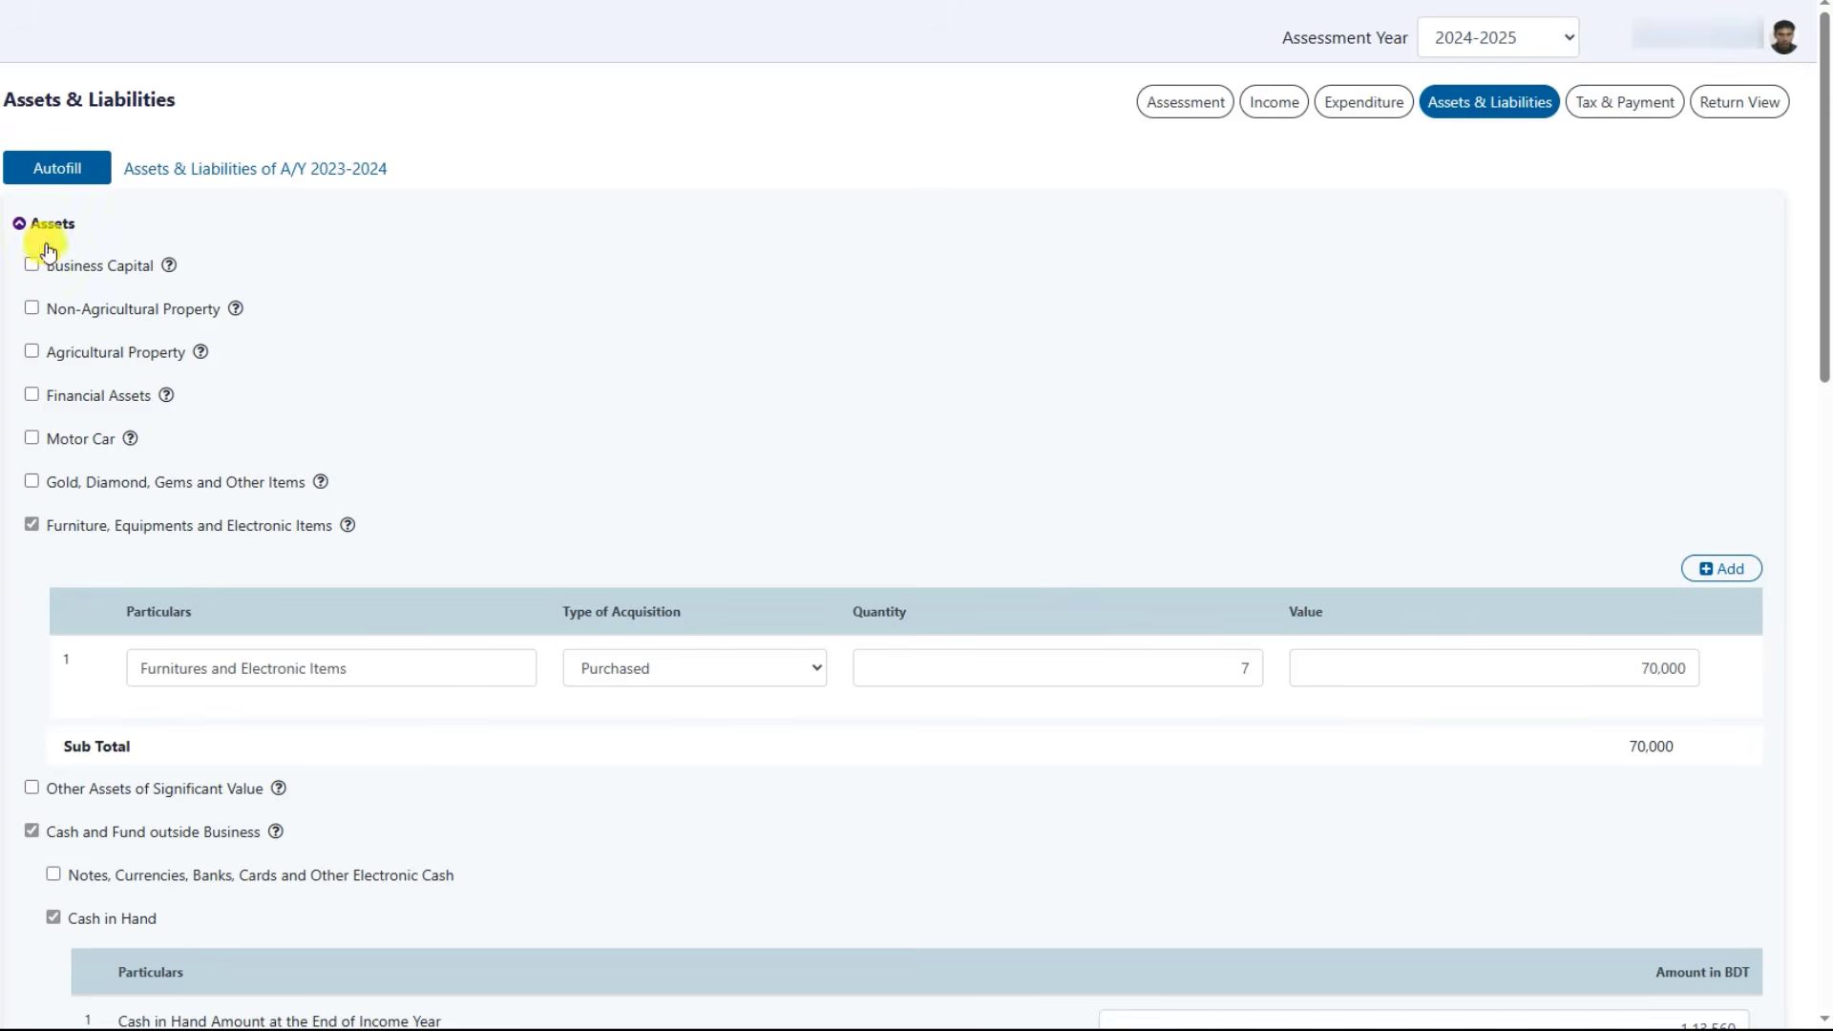
Step: Review the assets, outflows and fund sources, check the difference in the summary, and save the assets and liabilities to continue
scroll(1210, 594, down, 10)
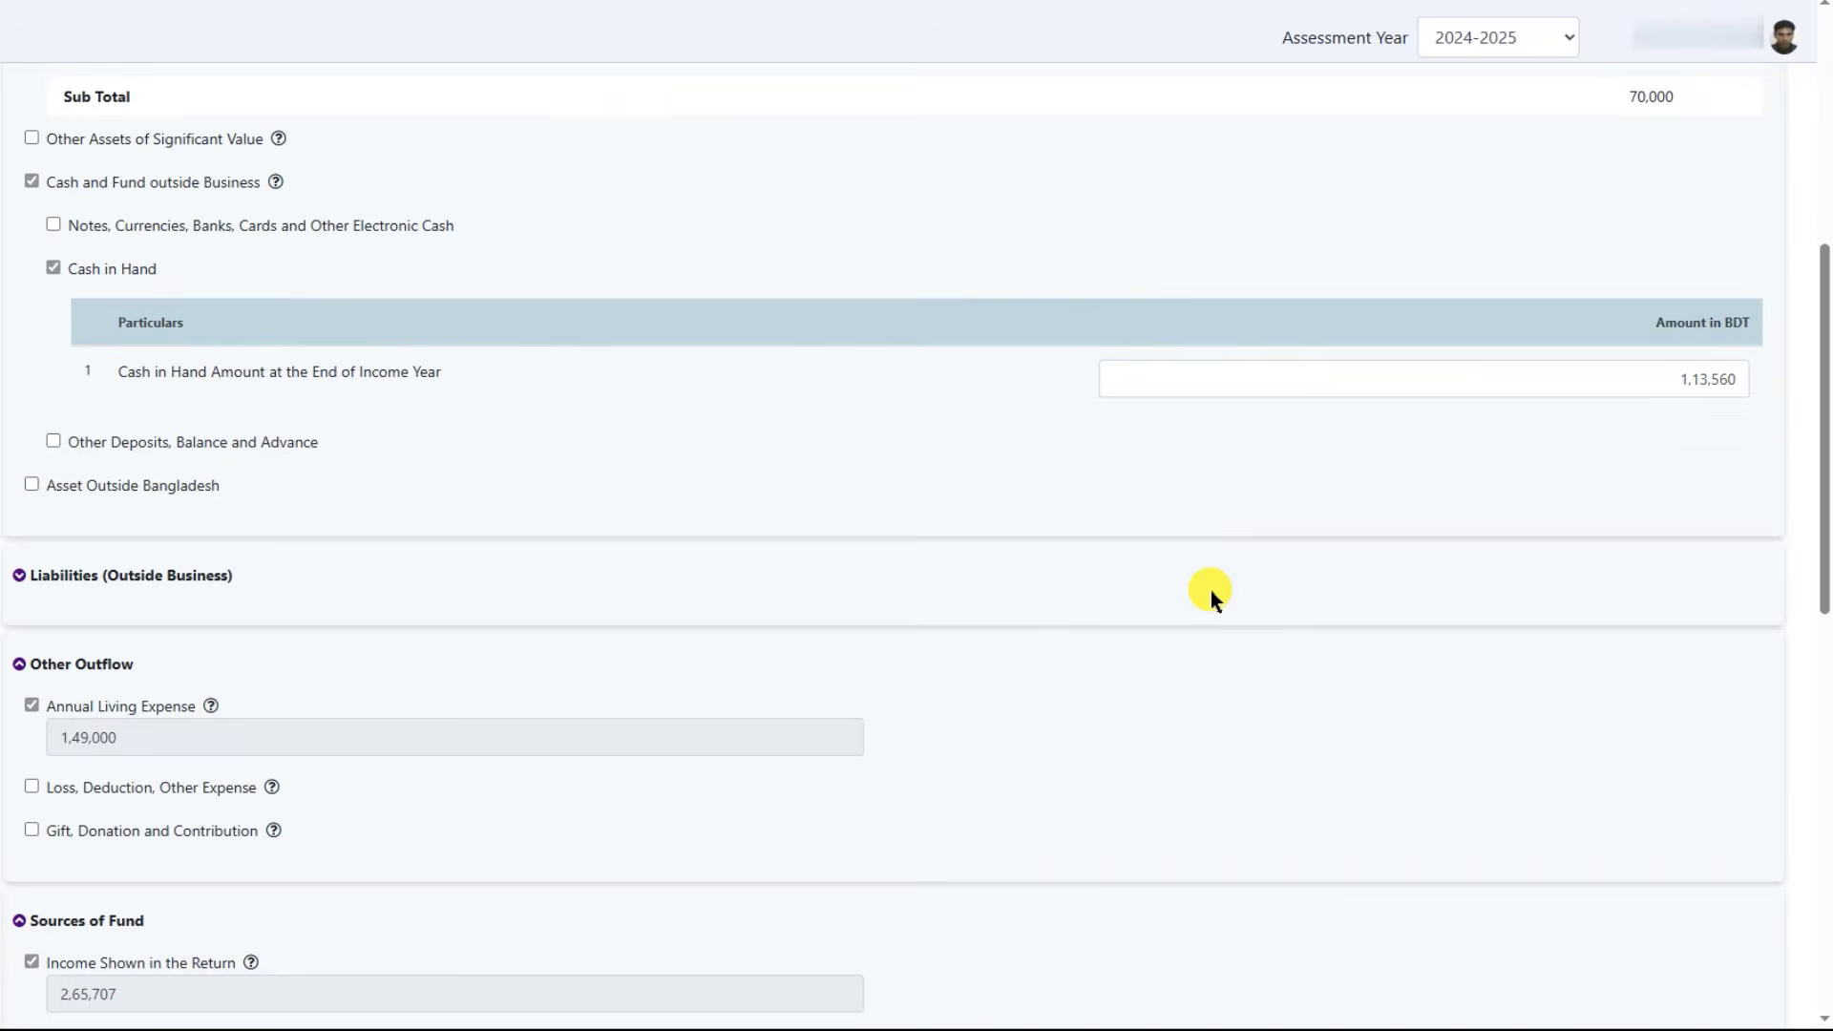
scroll(1082, 570, down, 6)
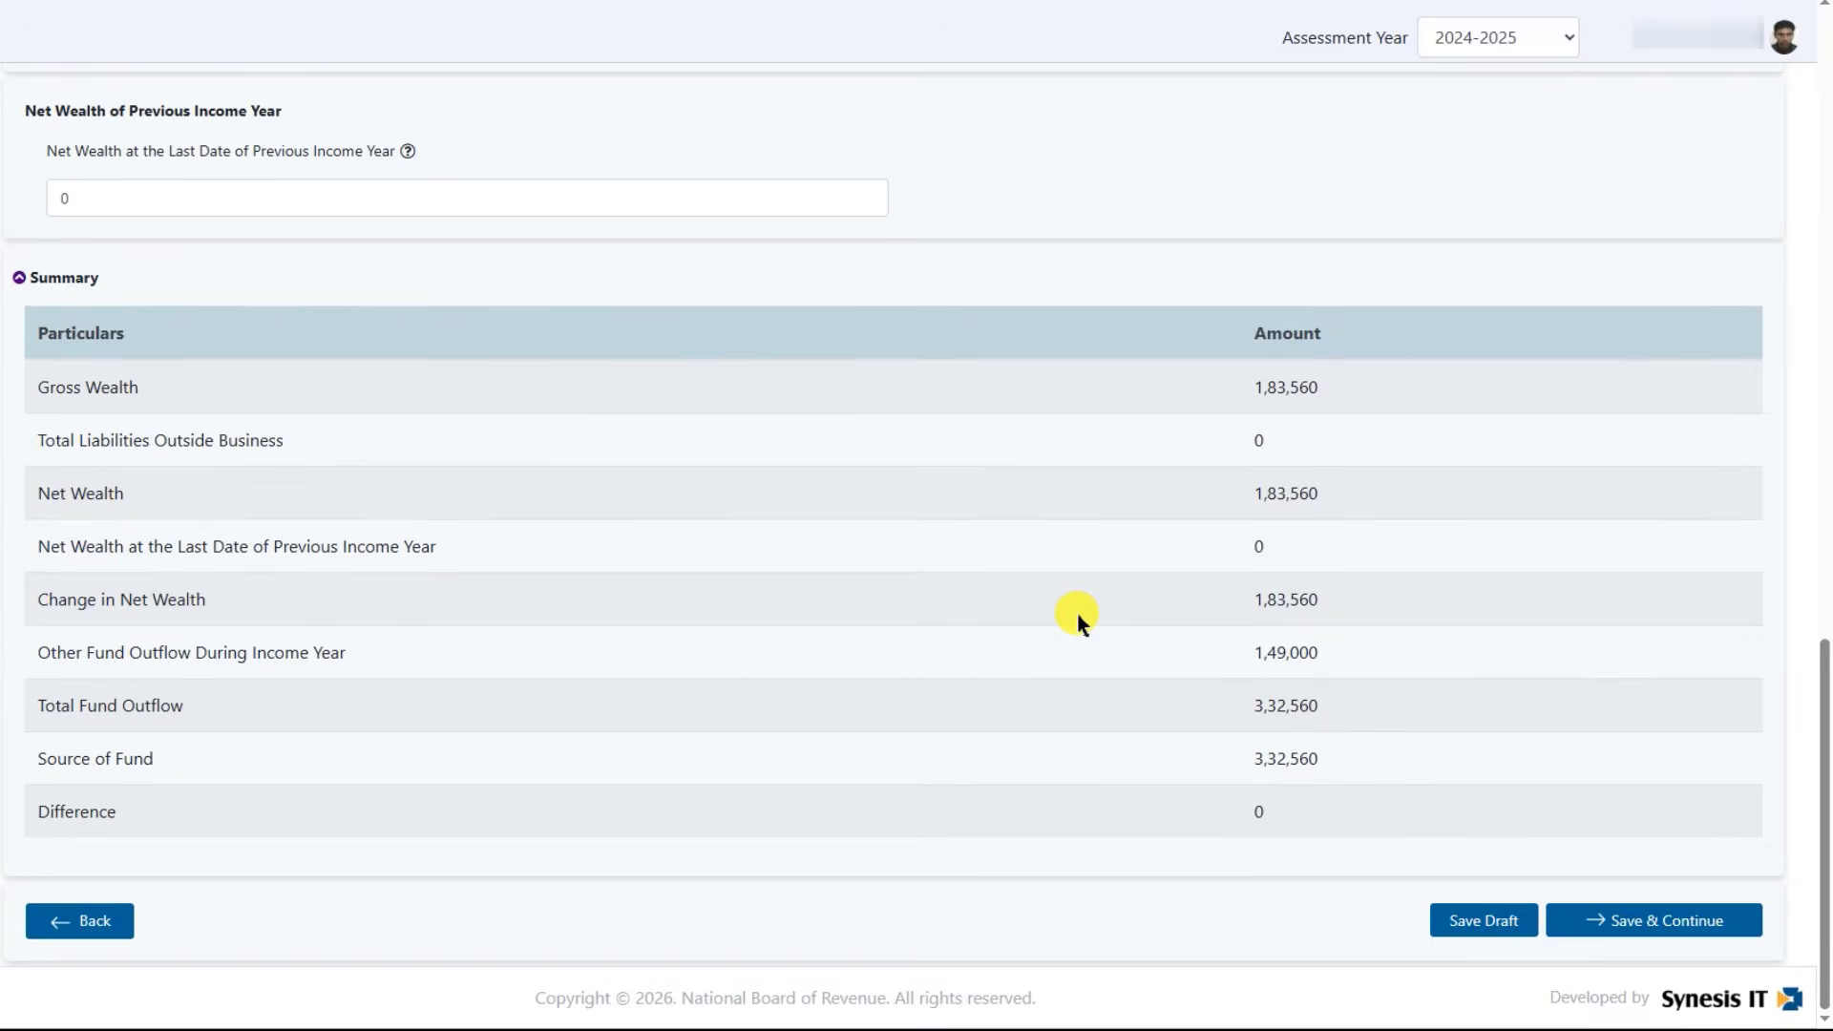
scroll(1076, 616, up, 3)
scroll(1076, 615, down, 3)
drag(20, 814, 254, 814)
drag(1272, 826, 1164, 817)
scroll(1110, 792, up, 6)
click(1109, 792)
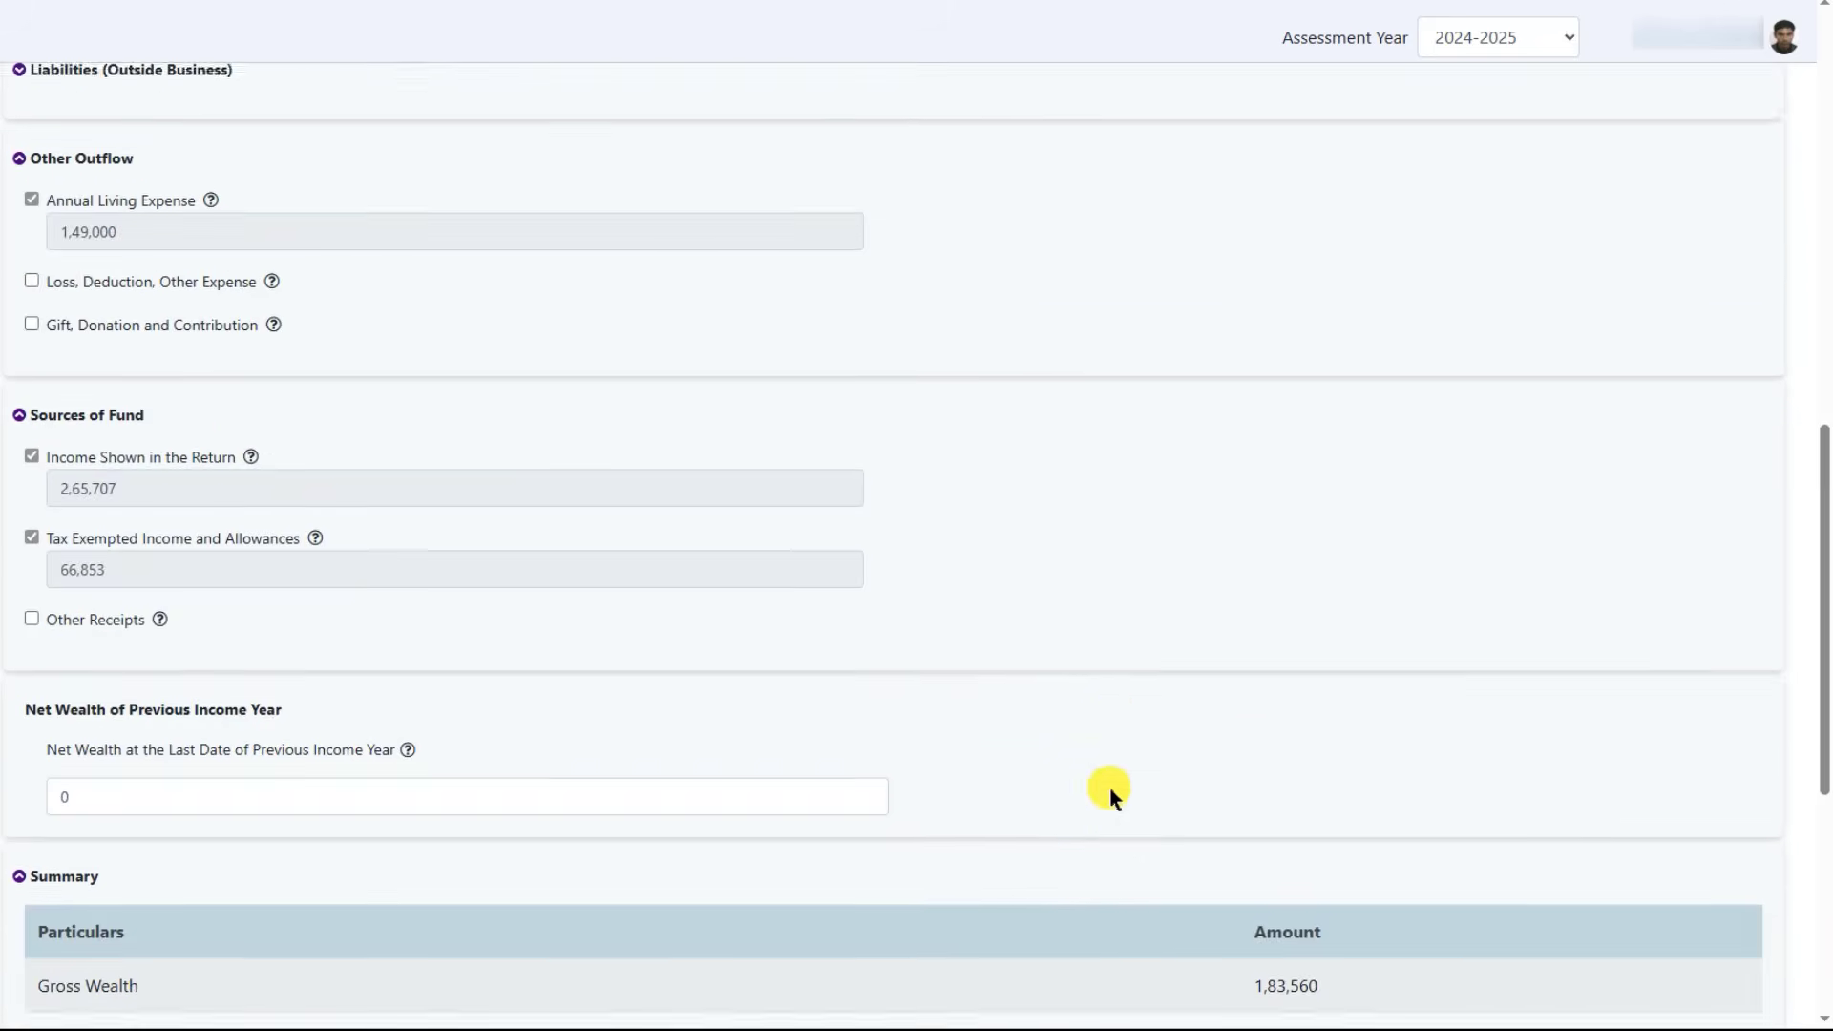
scroll(1110, 793, down, 6)
drag(1294, 821, 1157, 818)
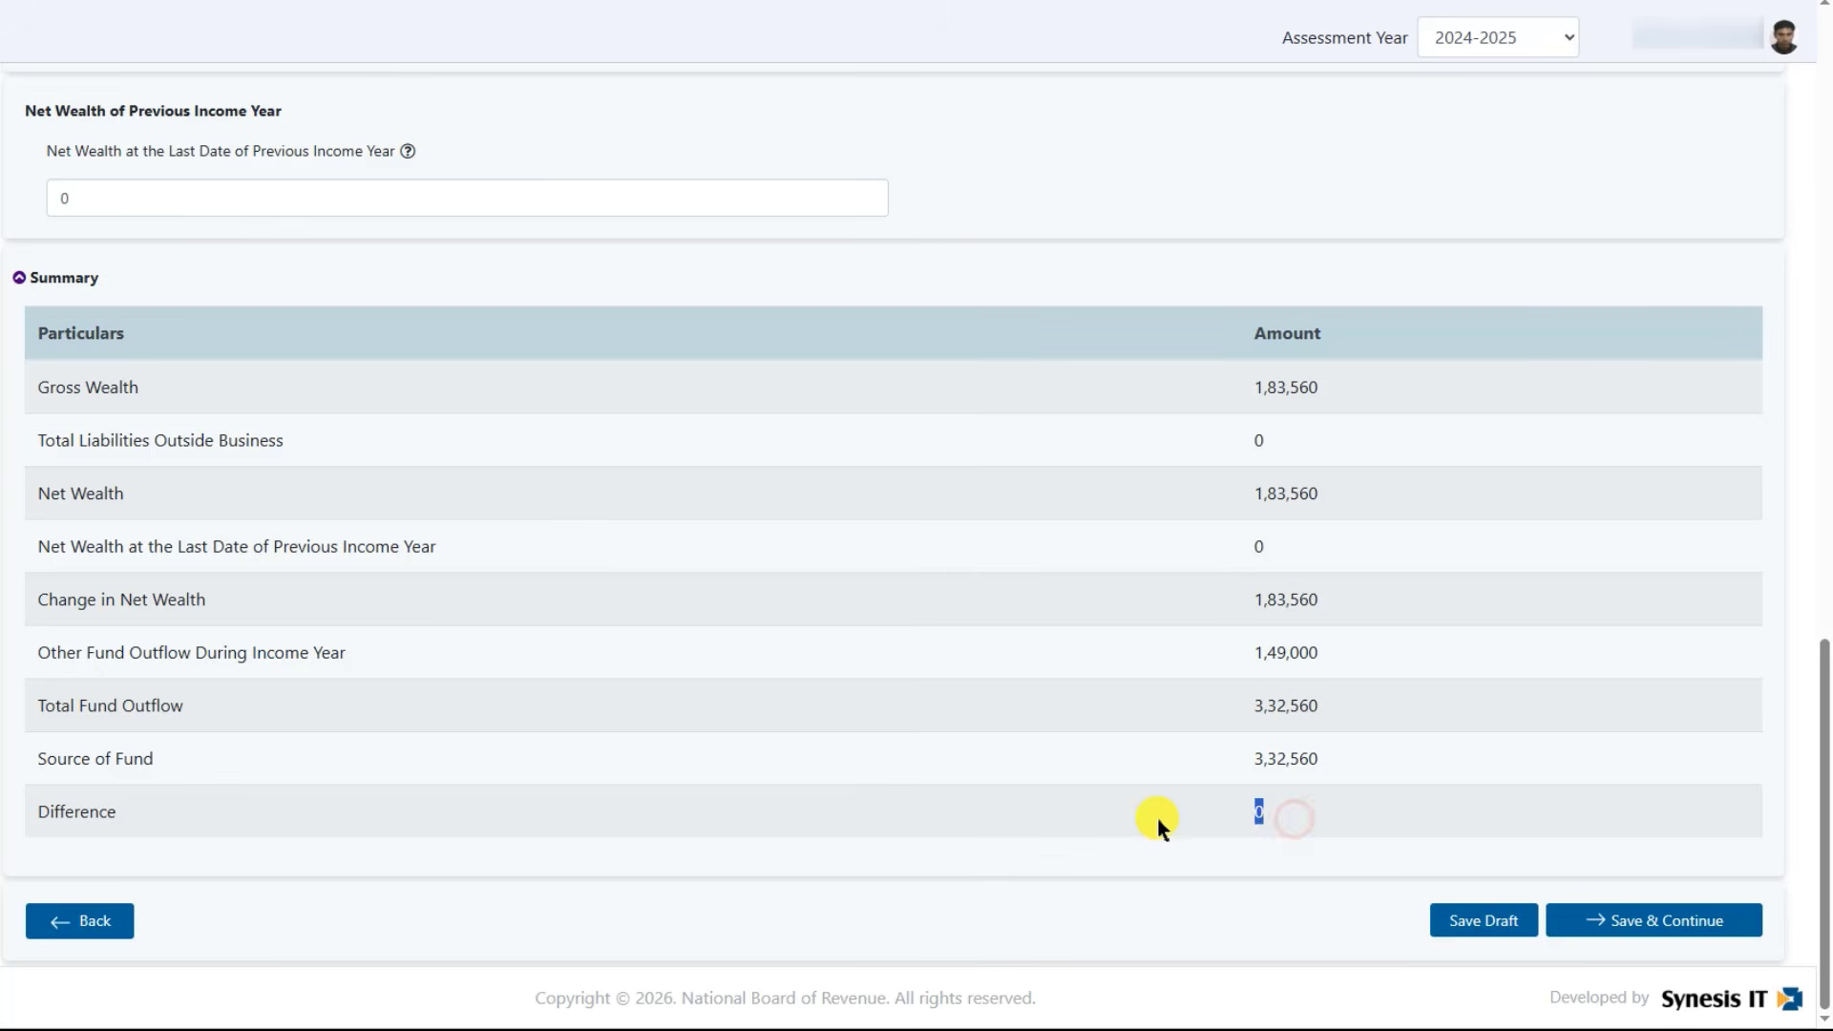
click(1157, 818)
click(1628, 922)
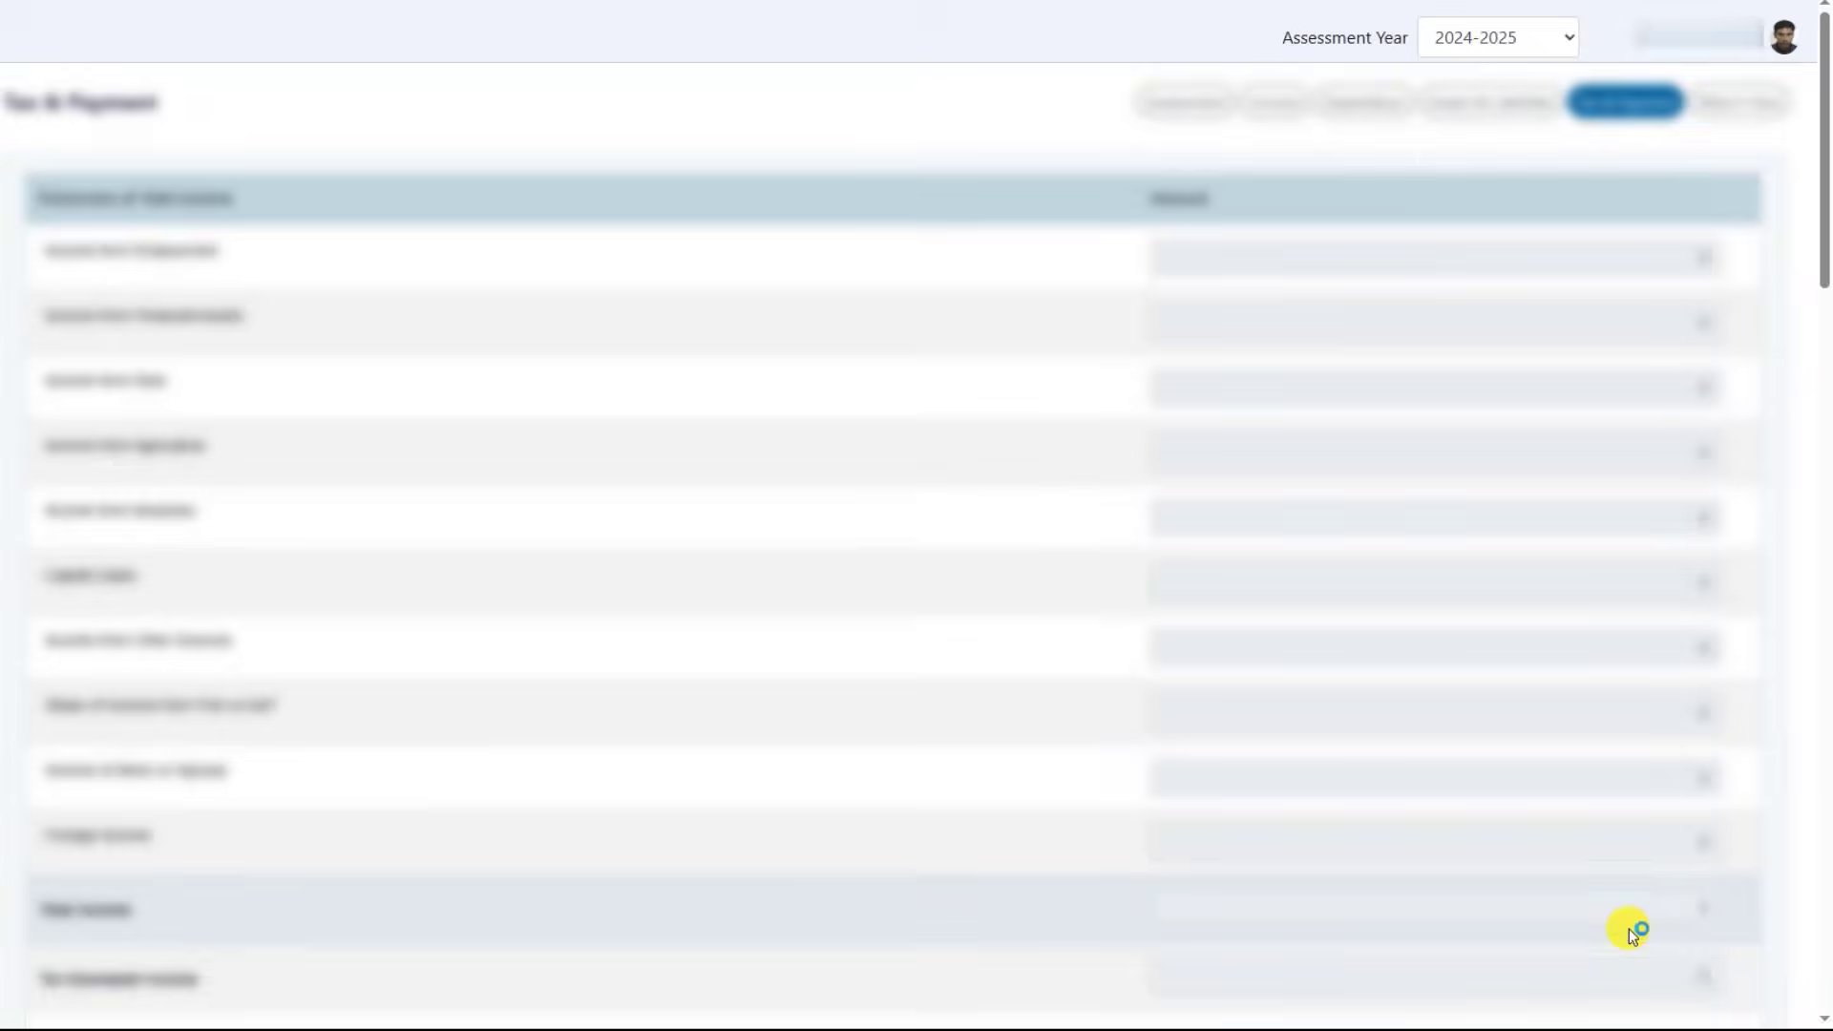
Step: Review the tax and payment figures, proceed to the online return, and submit the return with confirmation
scroll(1418, 656, down, 8)
scroll(1415, 656, down, 15)
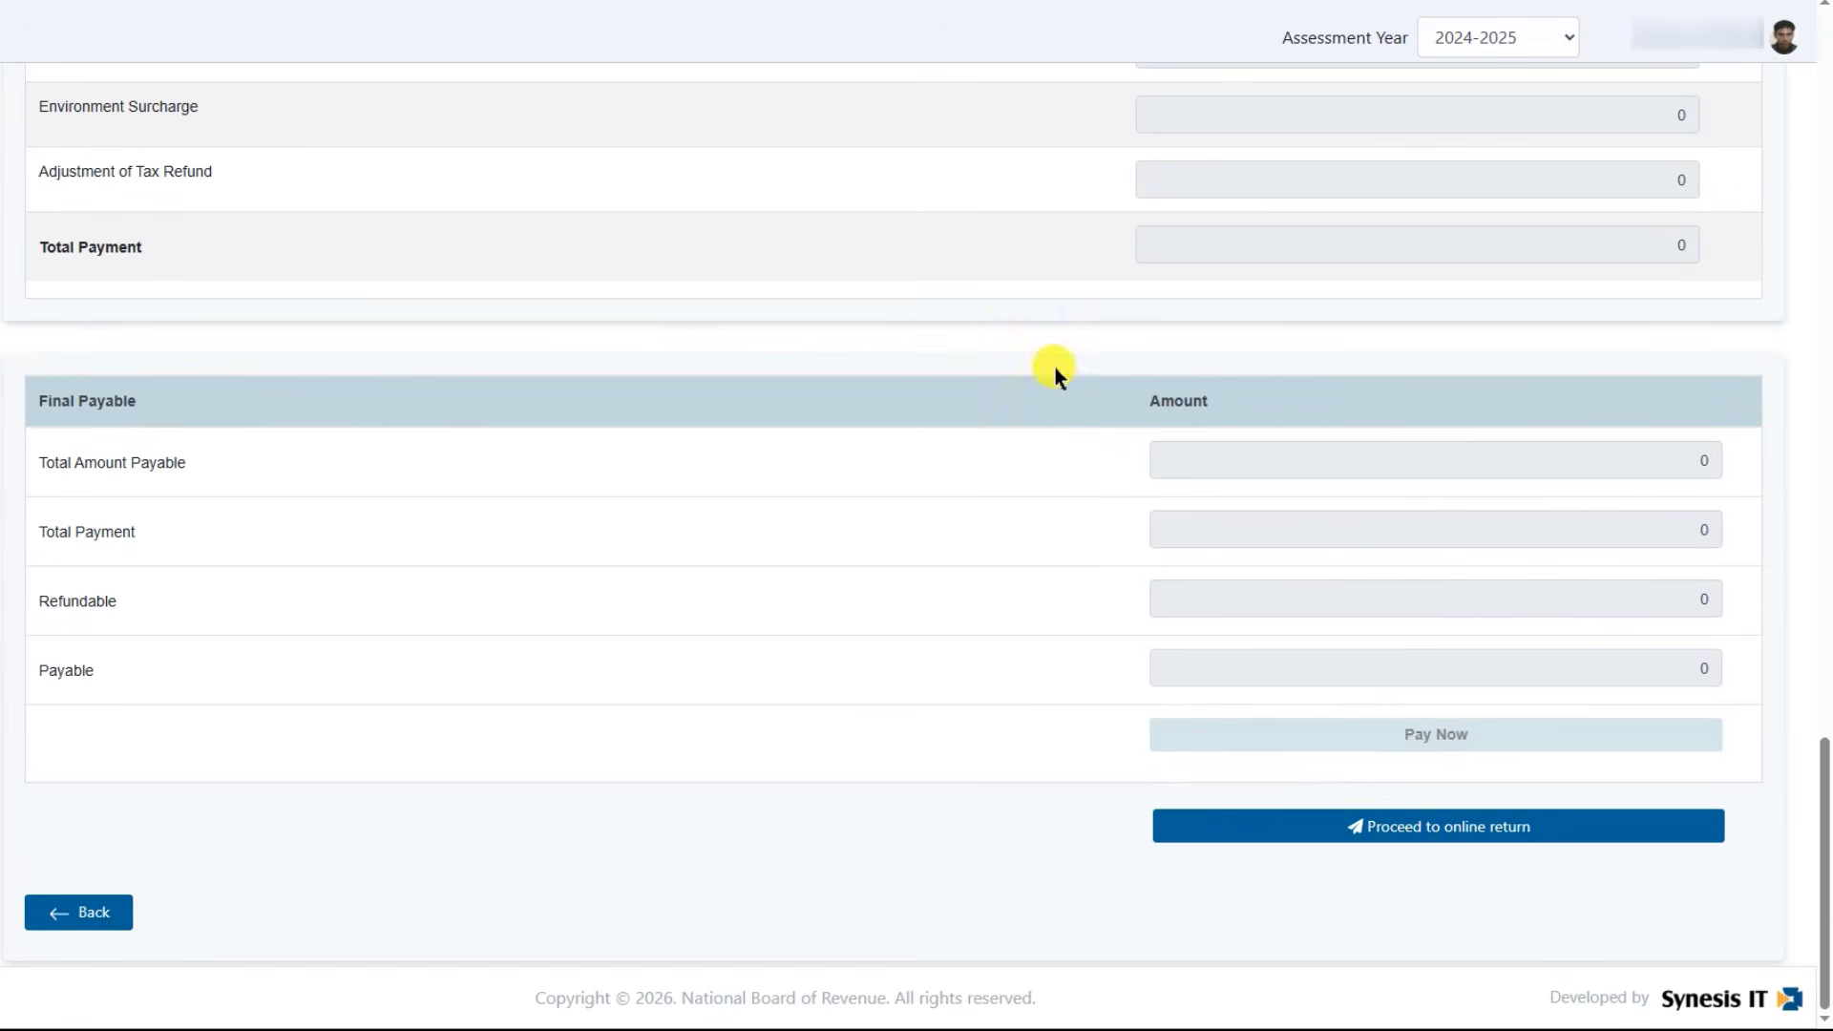
click(1428, 828)
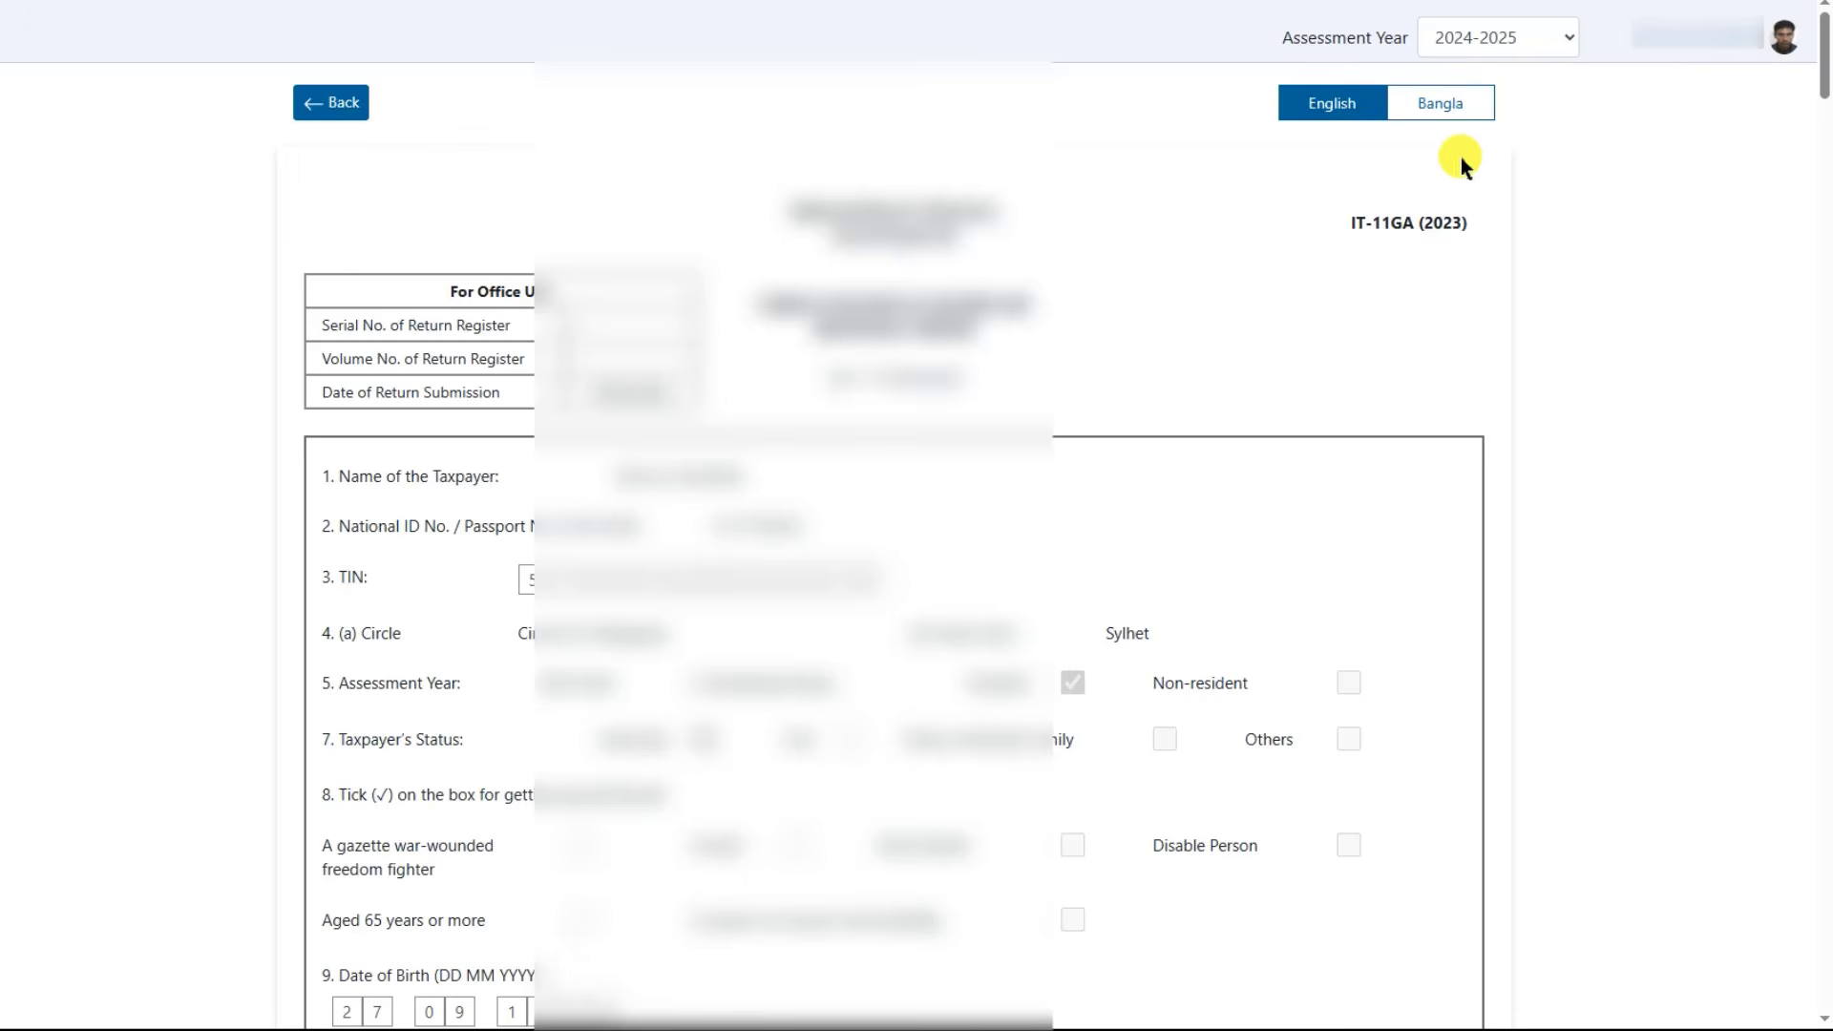
drag(1824, 76, 1788, 994)
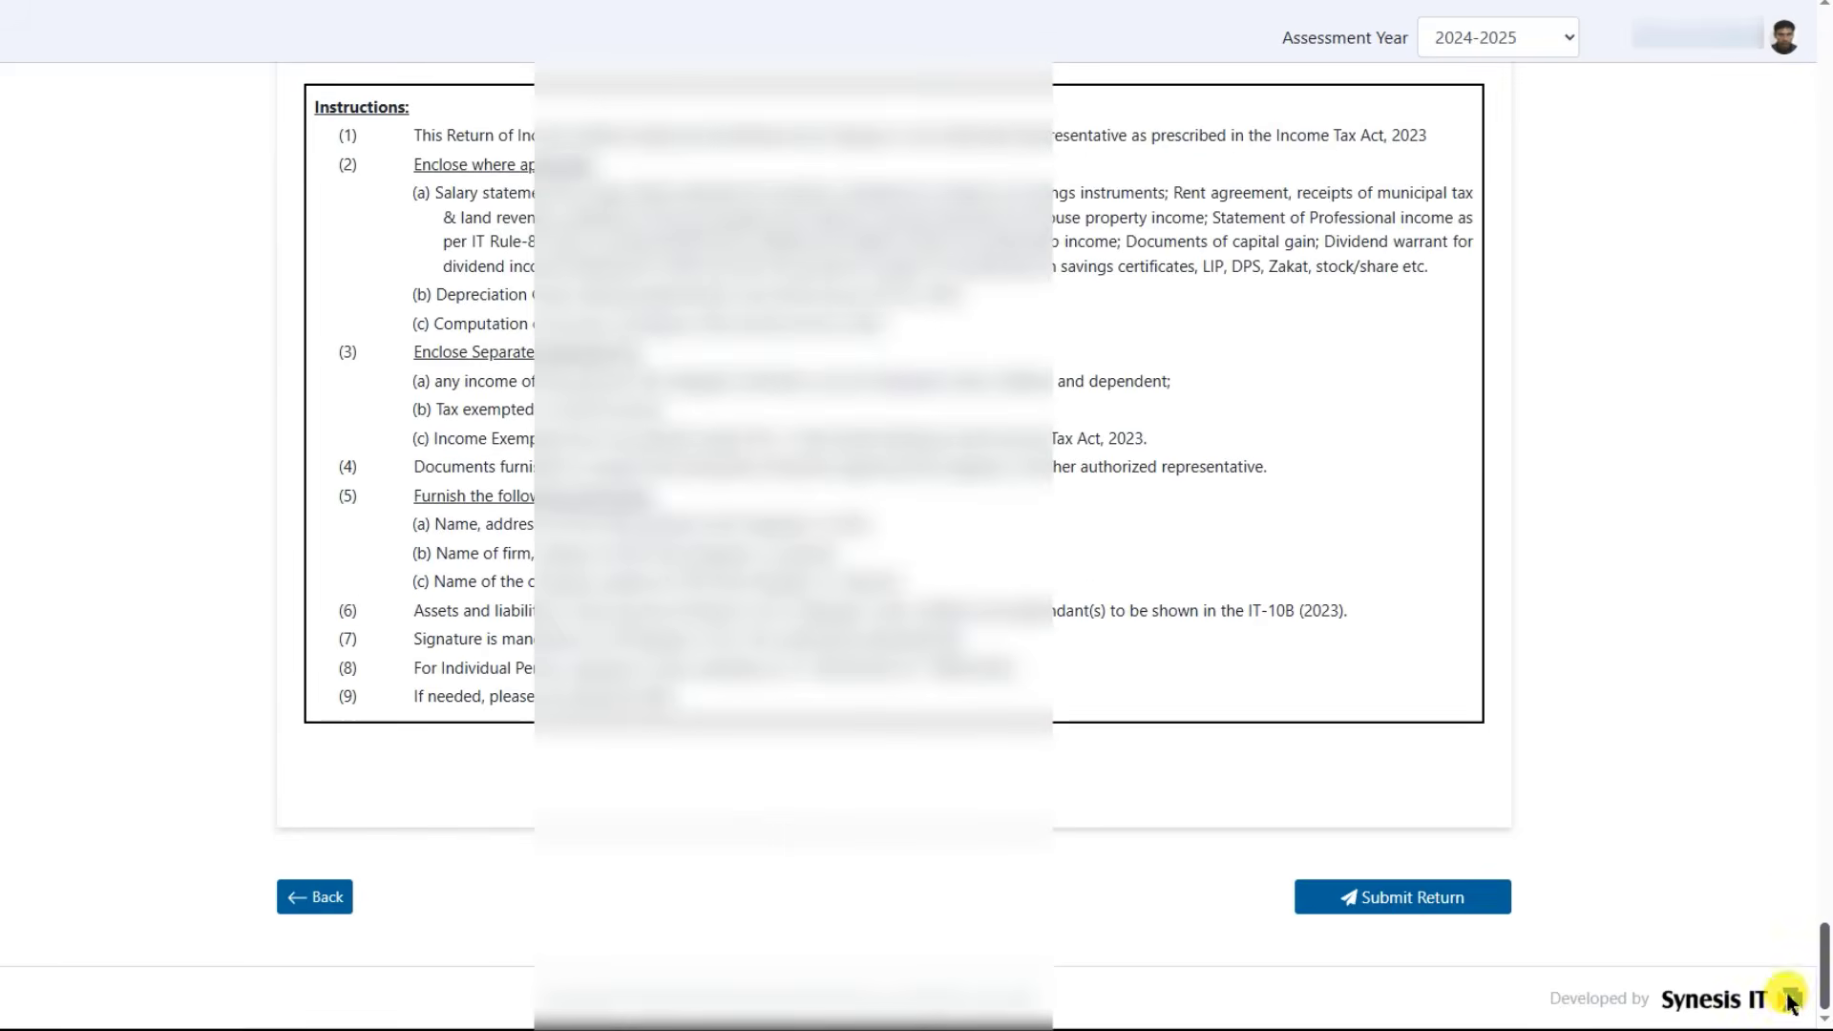
click(1407, 901)
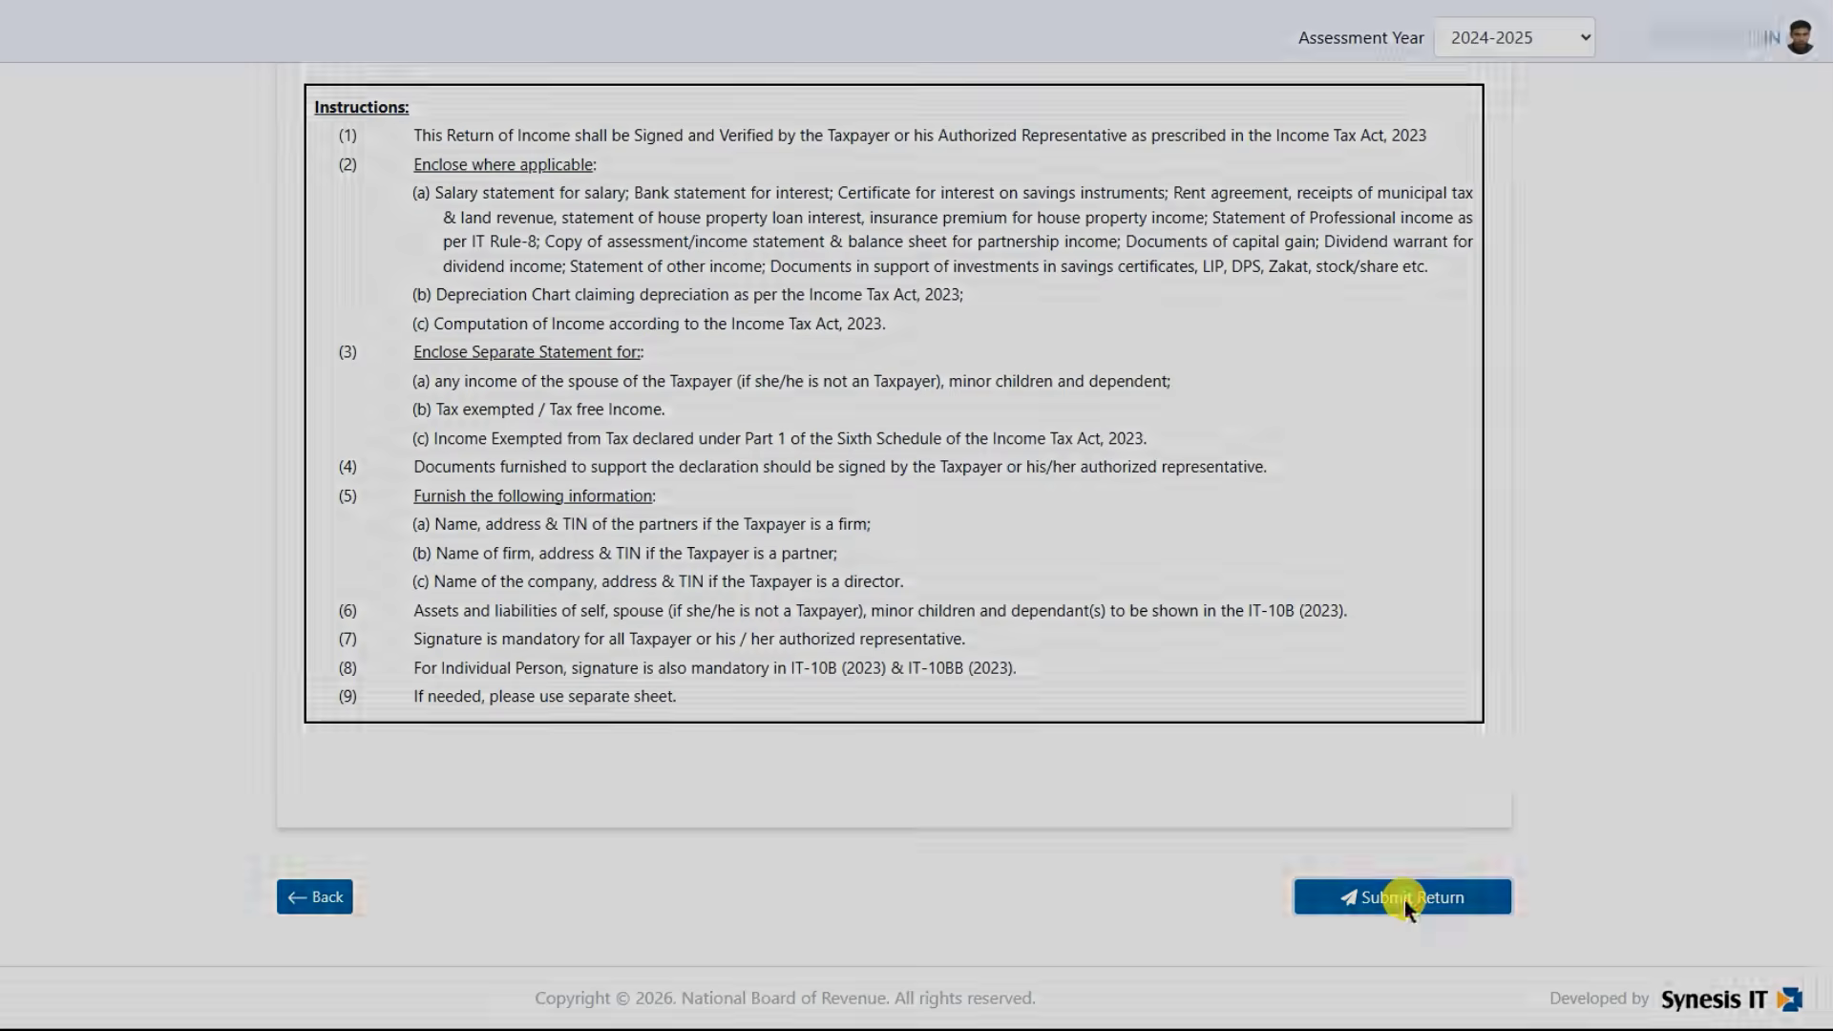
click(1017, 561)
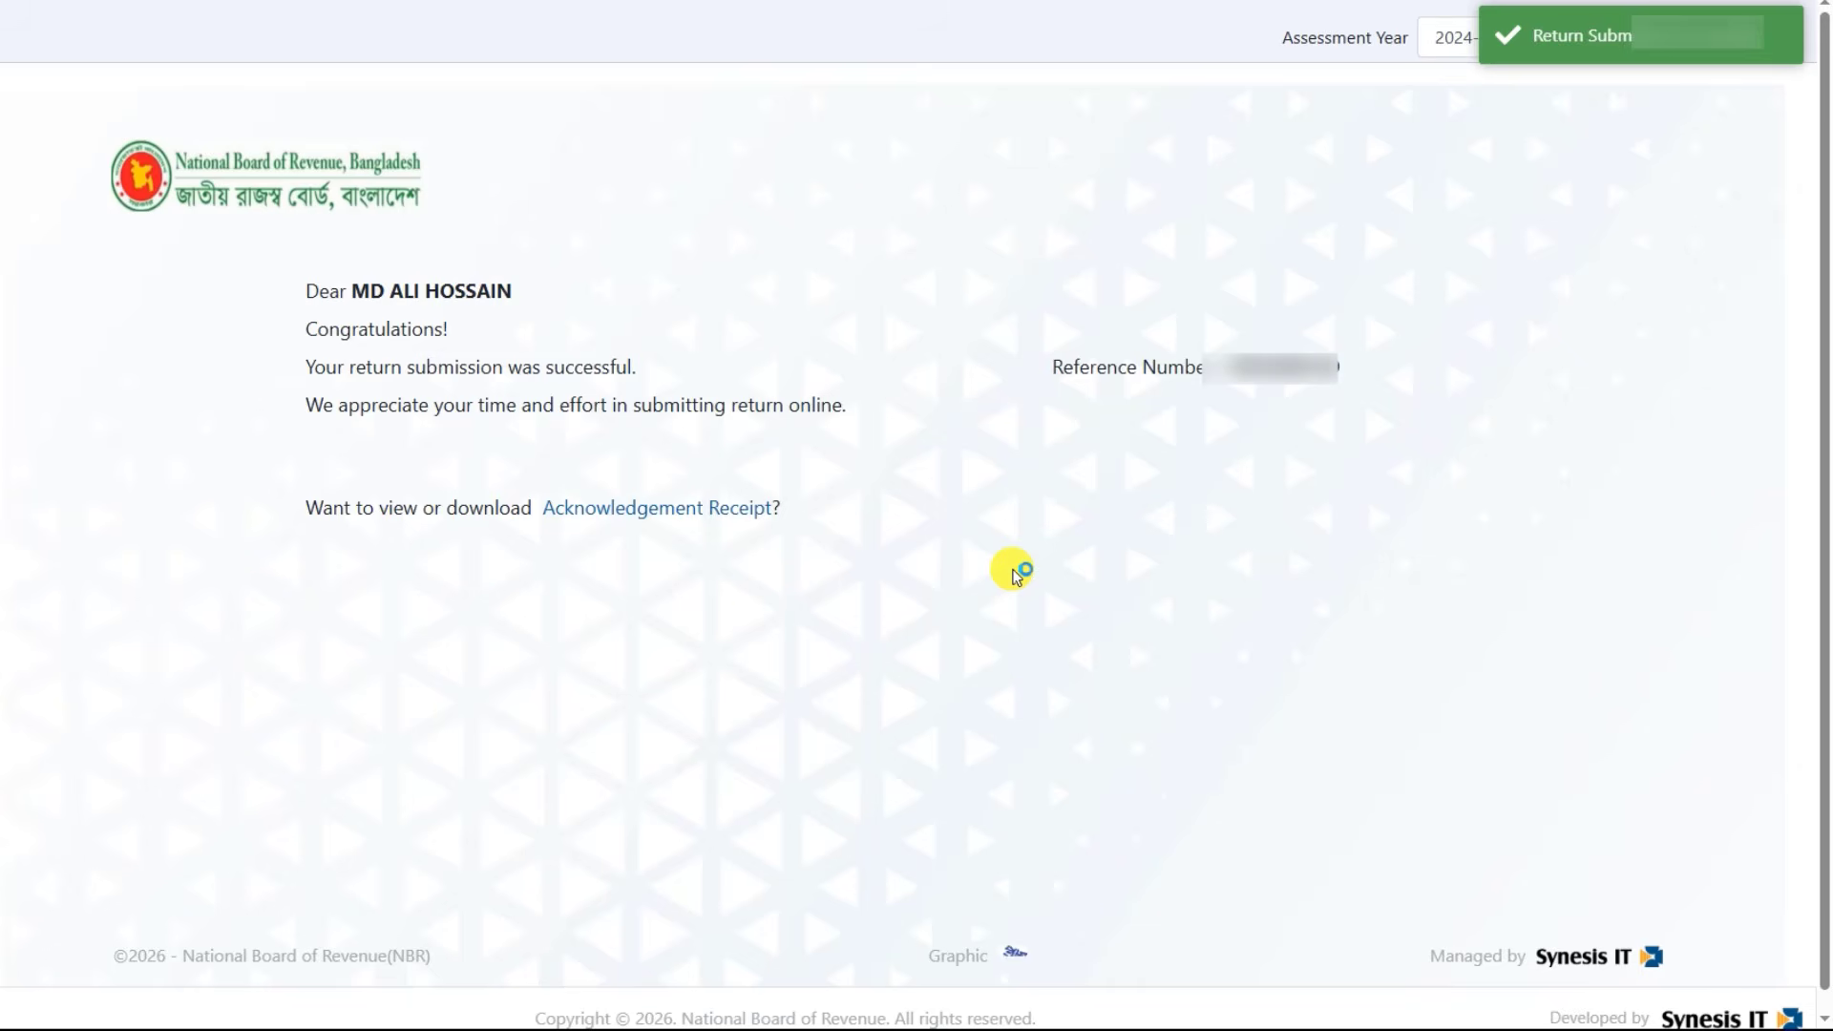
Step: Open the acknowledgement receipt of the submitted return and check its date of return submission
click(673, 516)
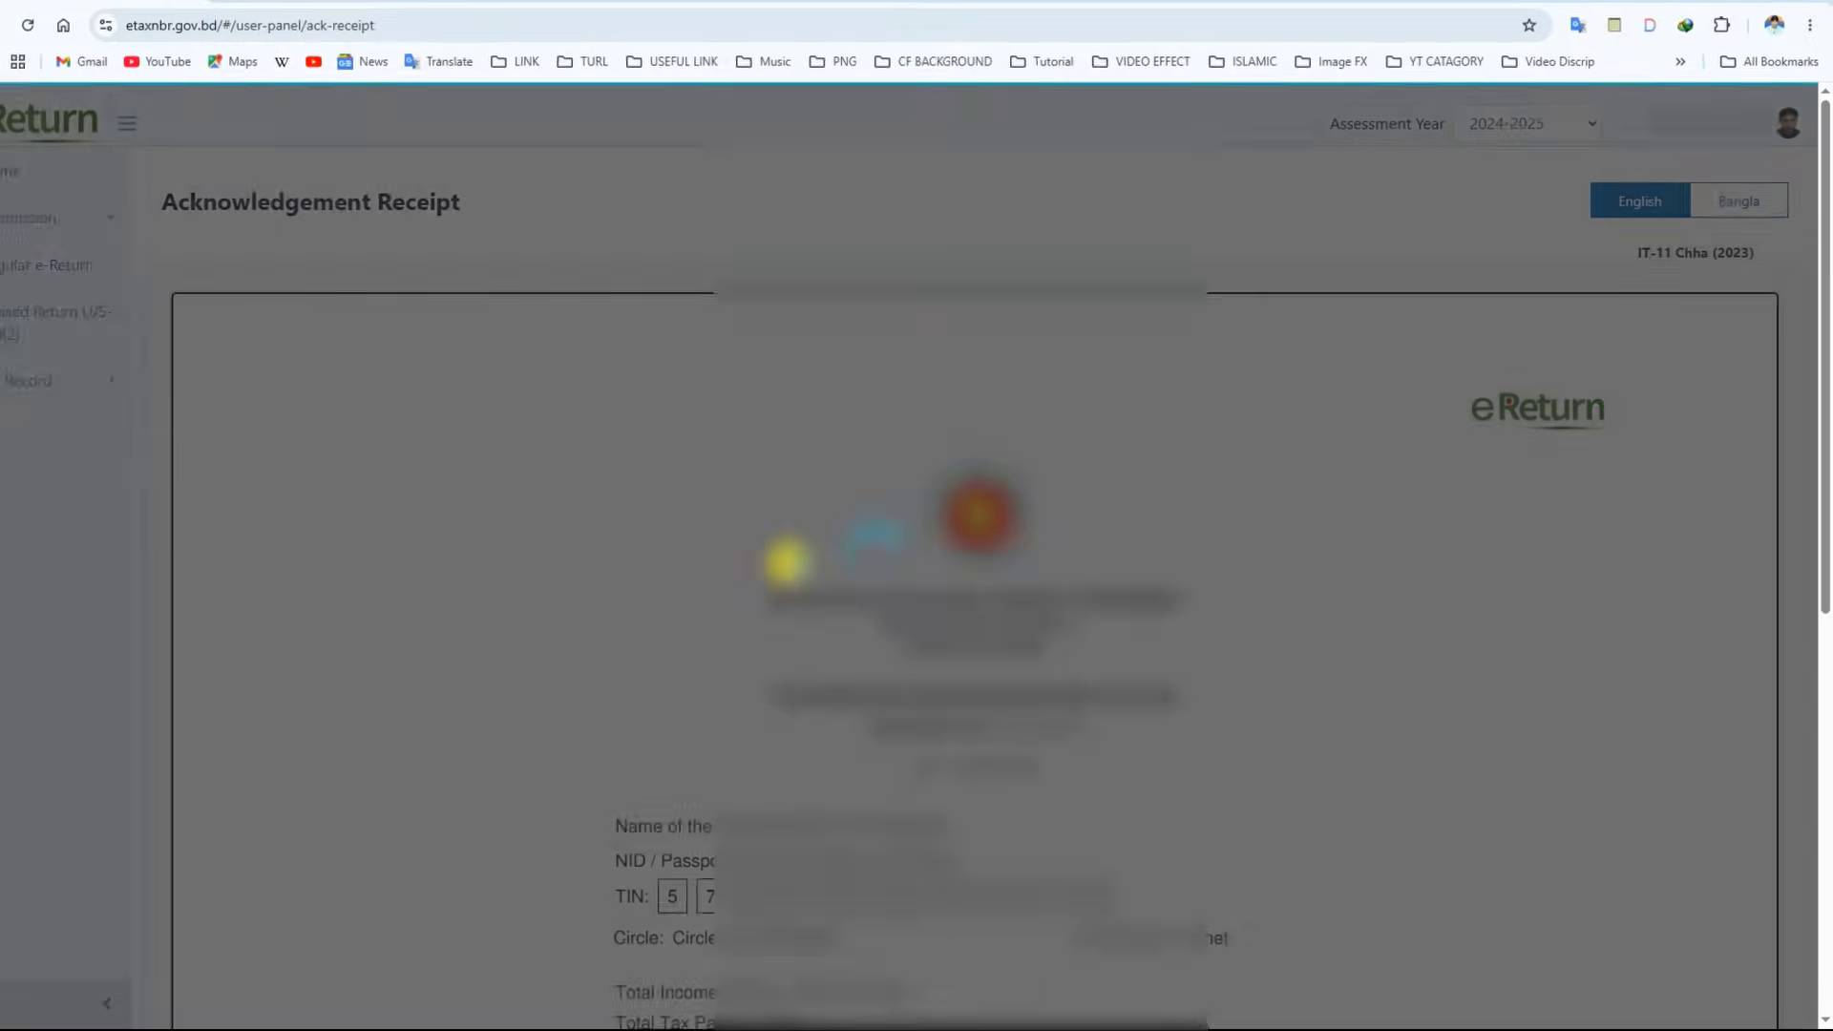
scroll(1259, 616, down, 8)
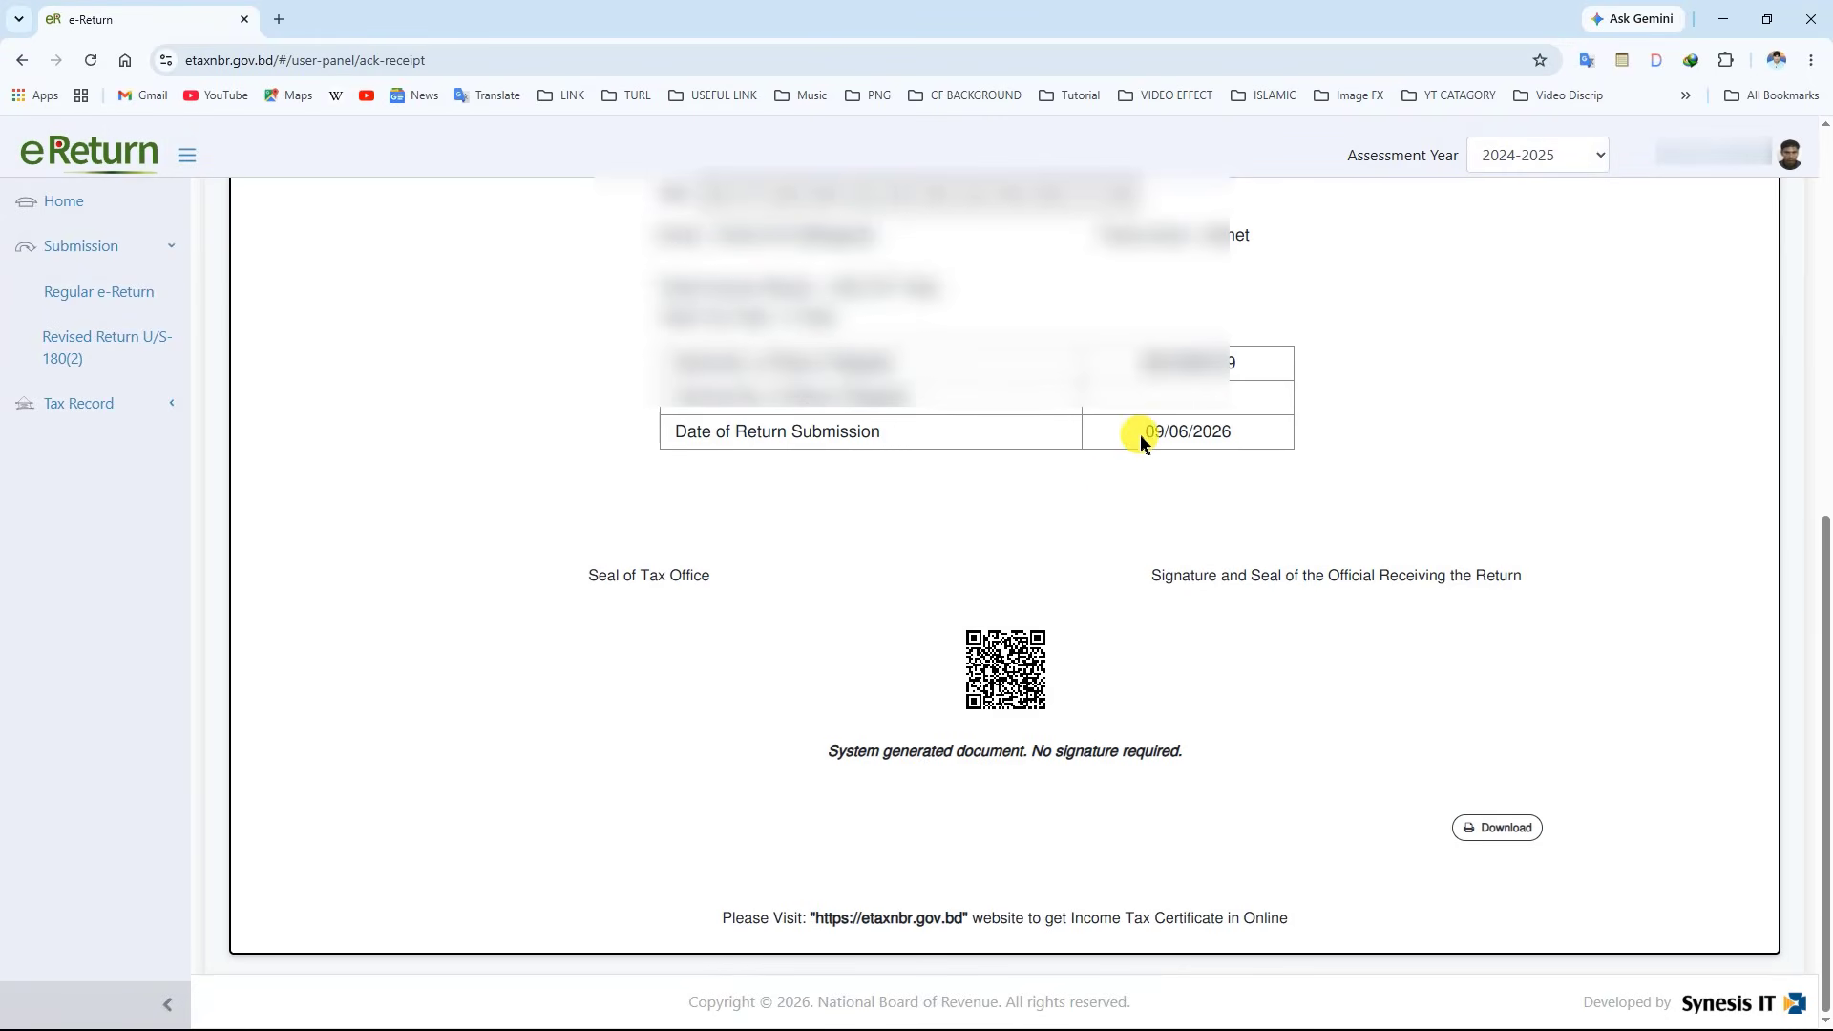
drag(1140, 434, 1256, 436)
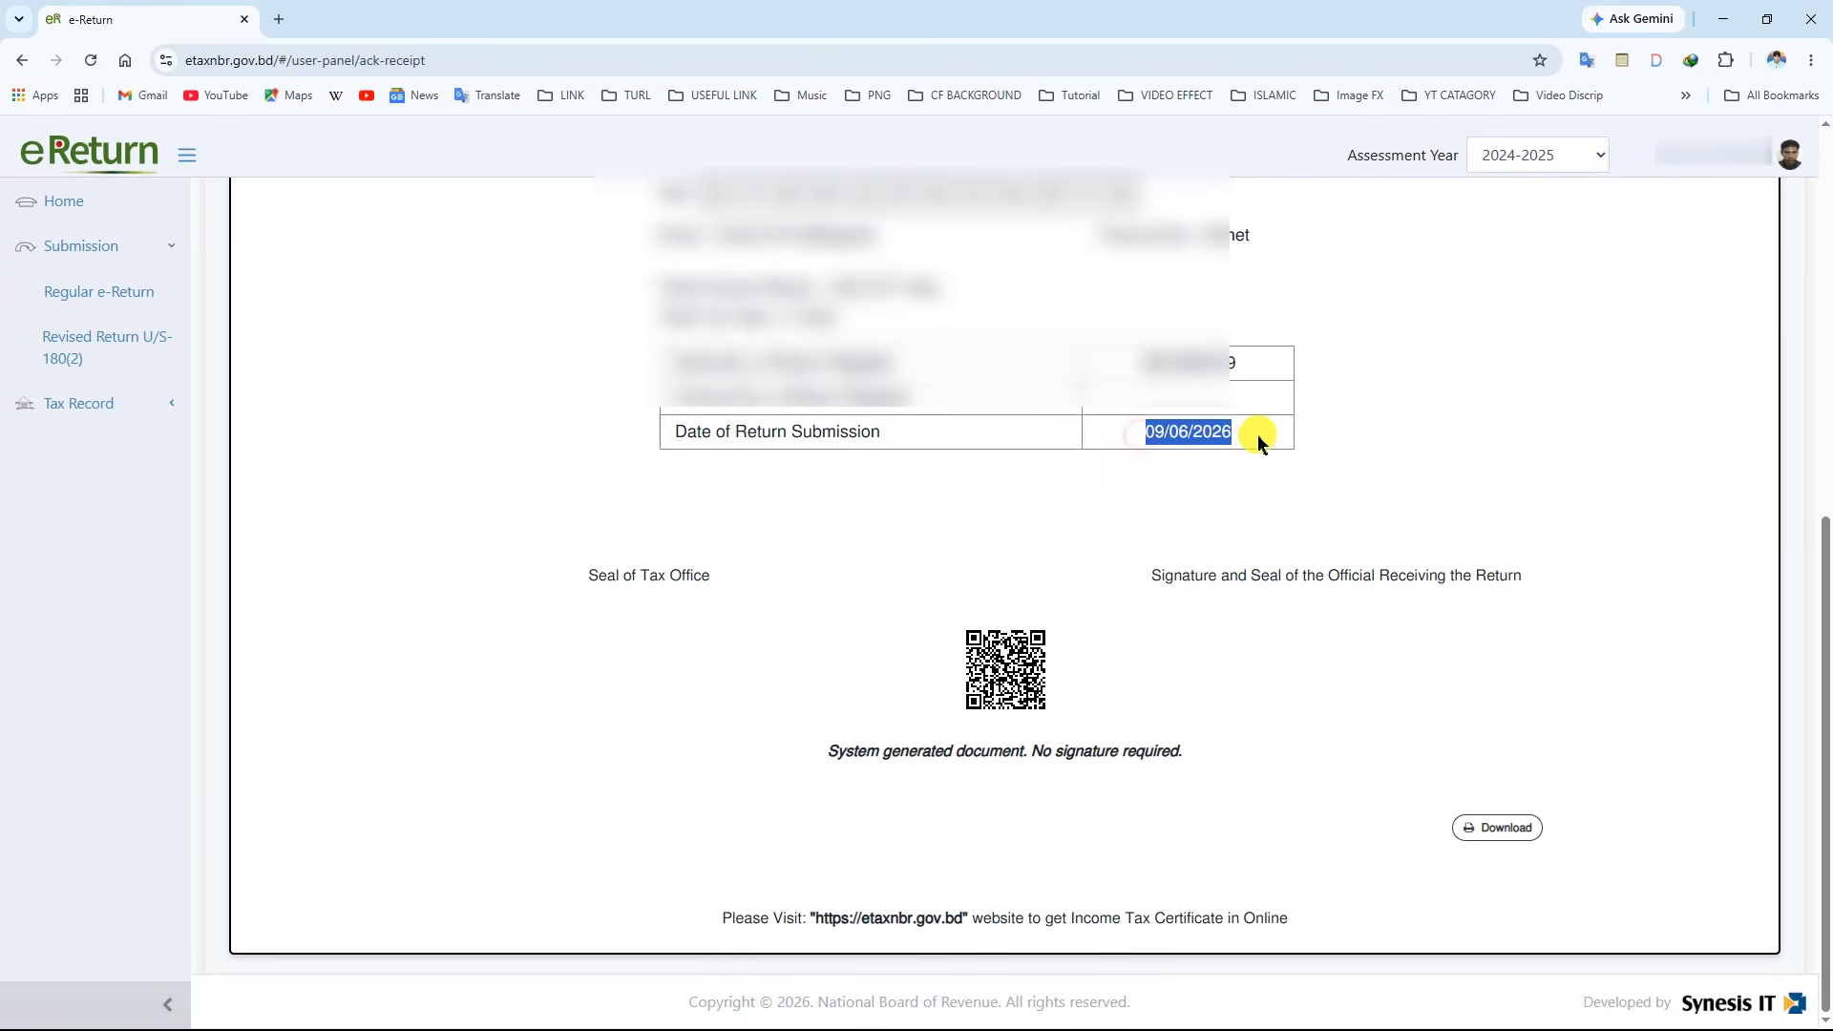
click(1172, 433)
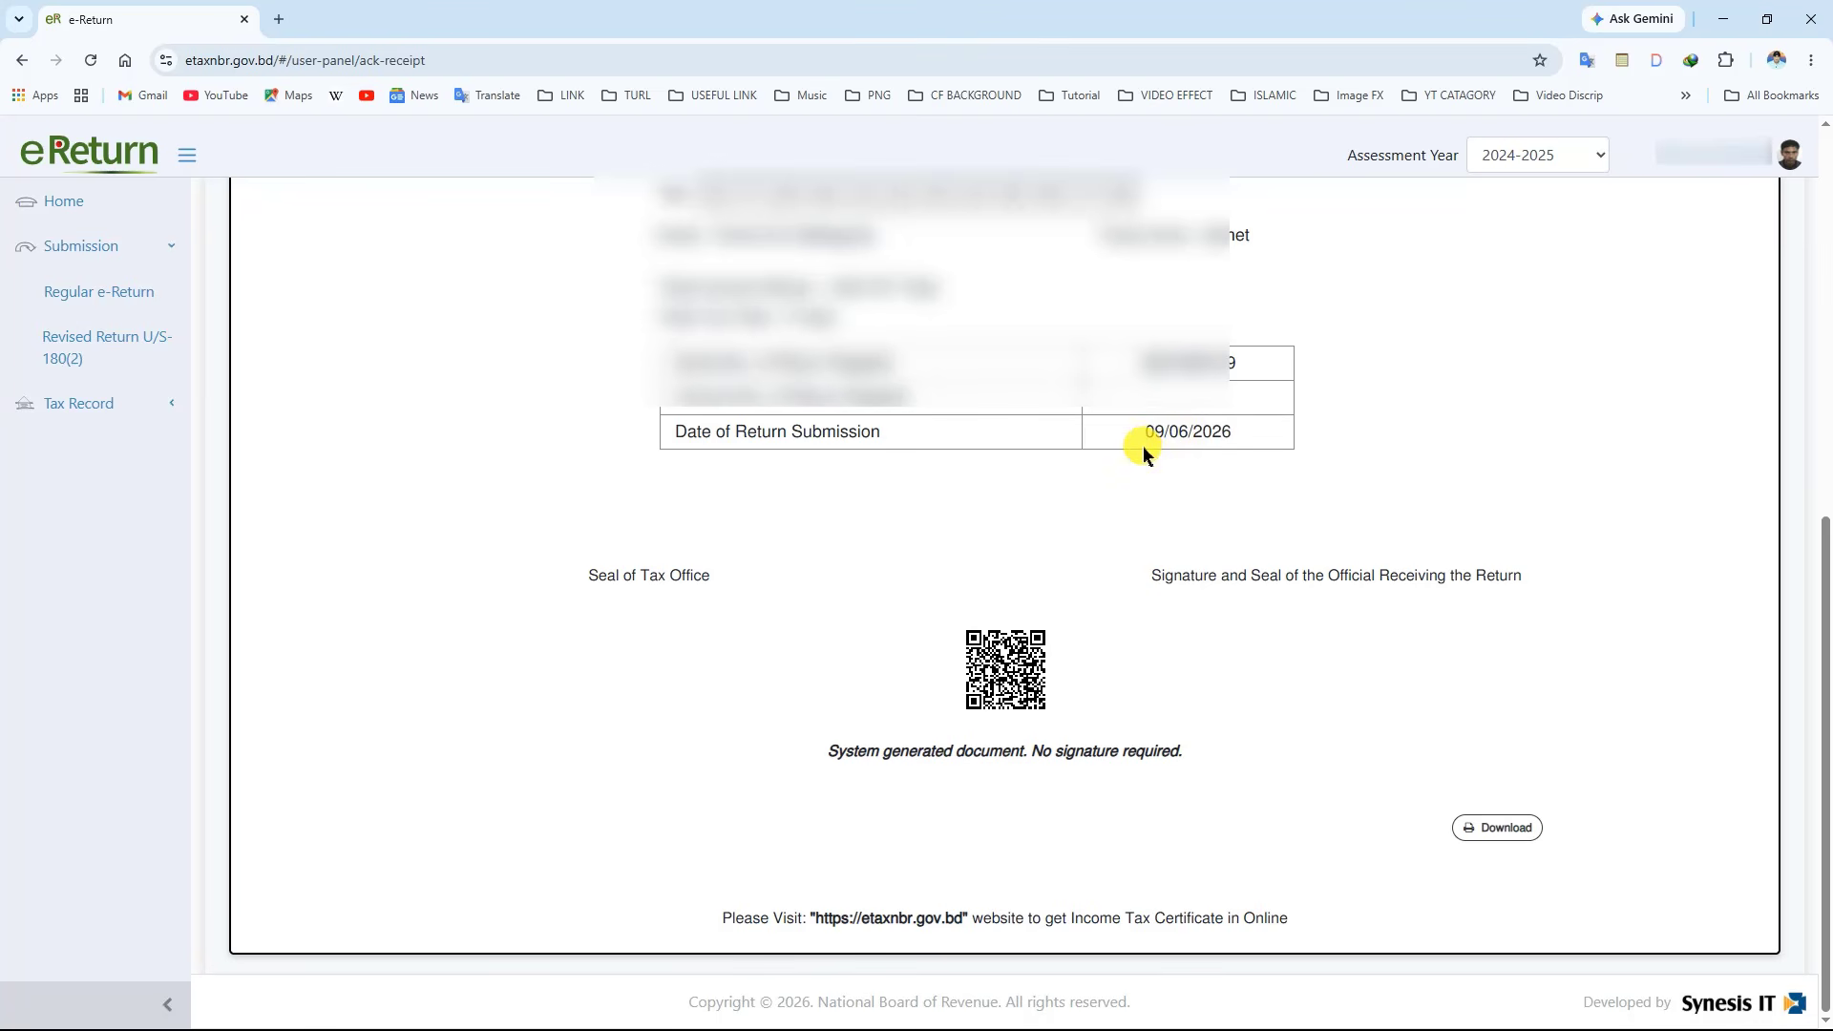
Step: Download the acknowledgement receipt as a PDF into a new folder named 2024-25 inside the taxpayer's downloads folder
click(1497, 827)
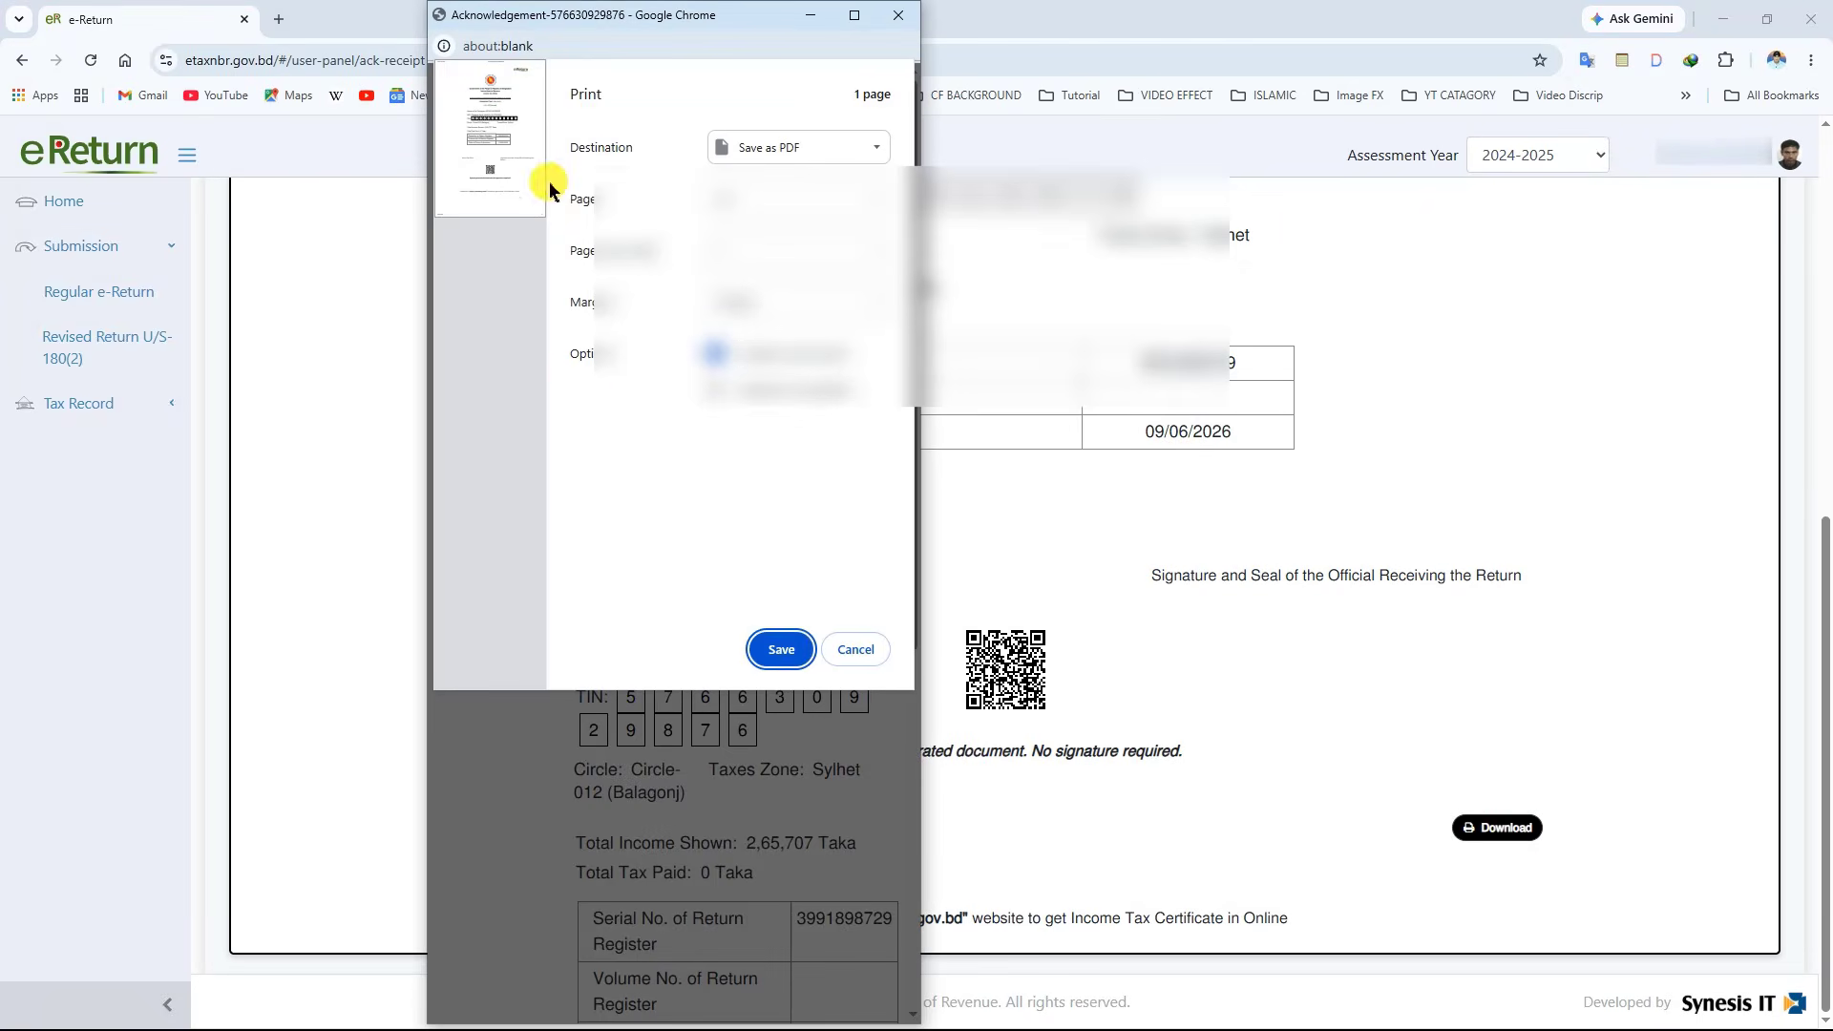
click(773, 644)
right_click(638, 223)
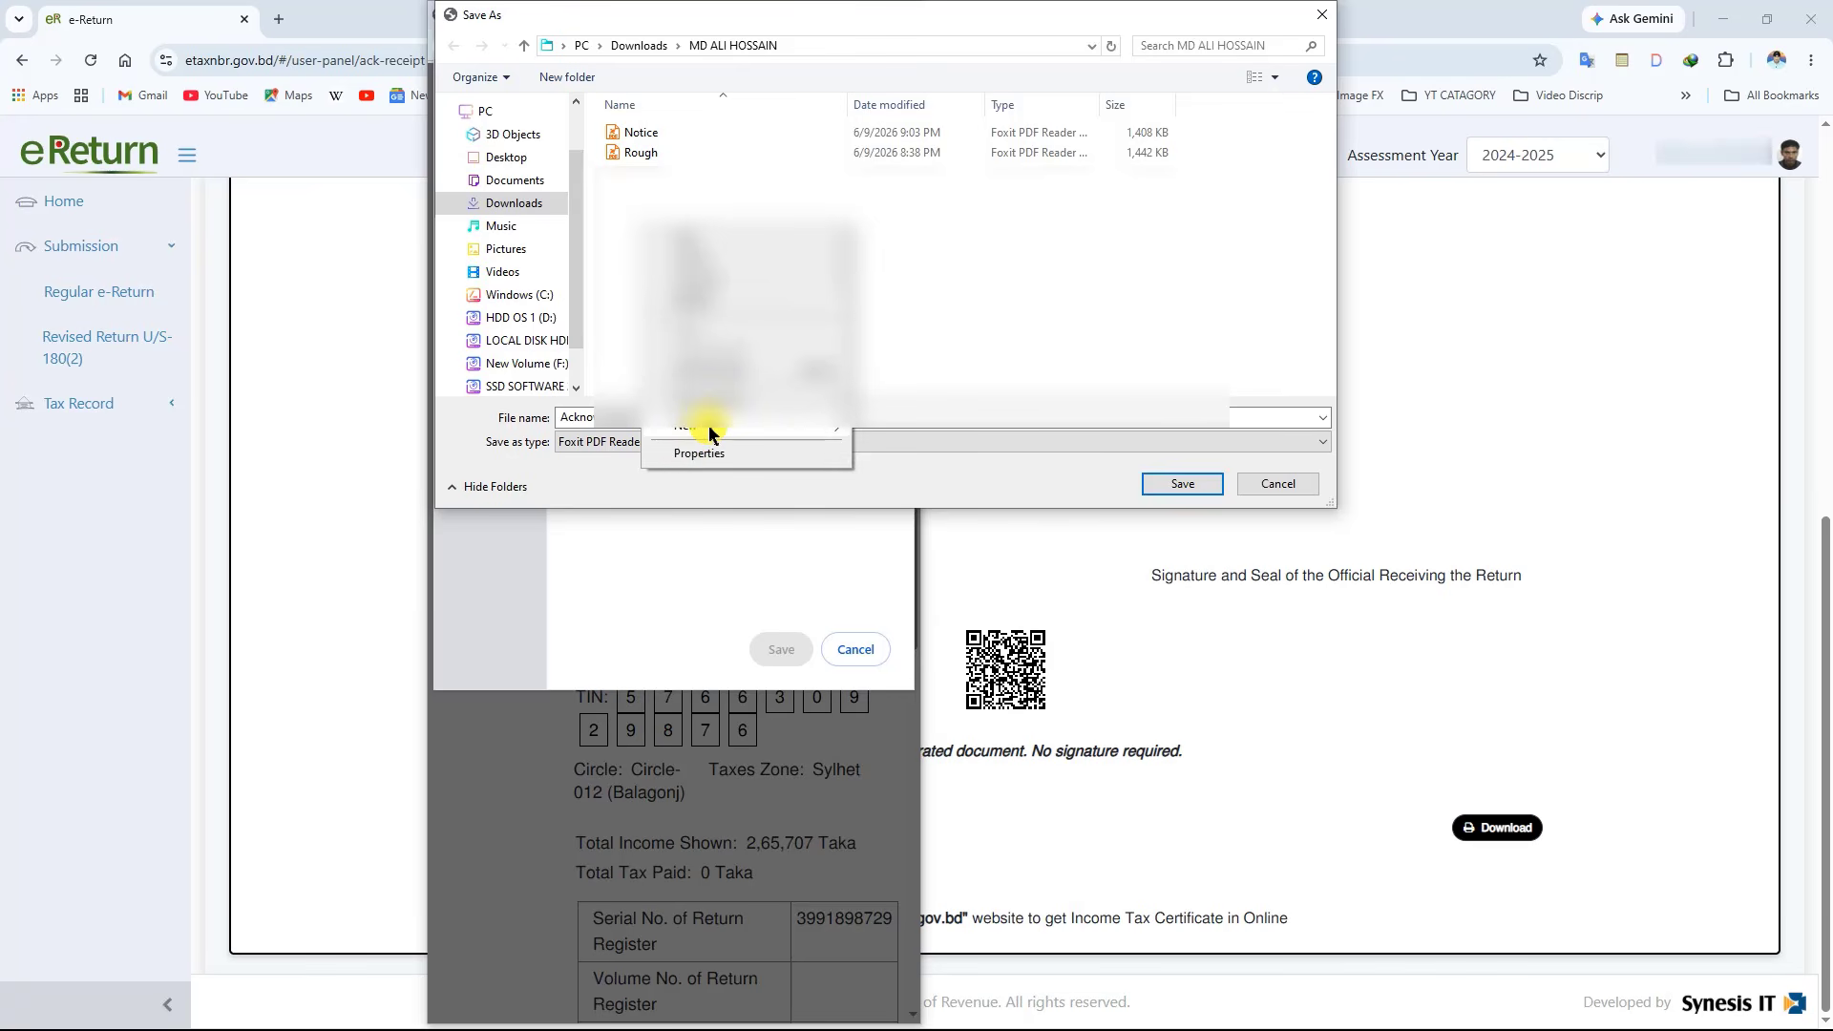
mouse_move(704, 424)
click(883, 441)
text(2024-25)
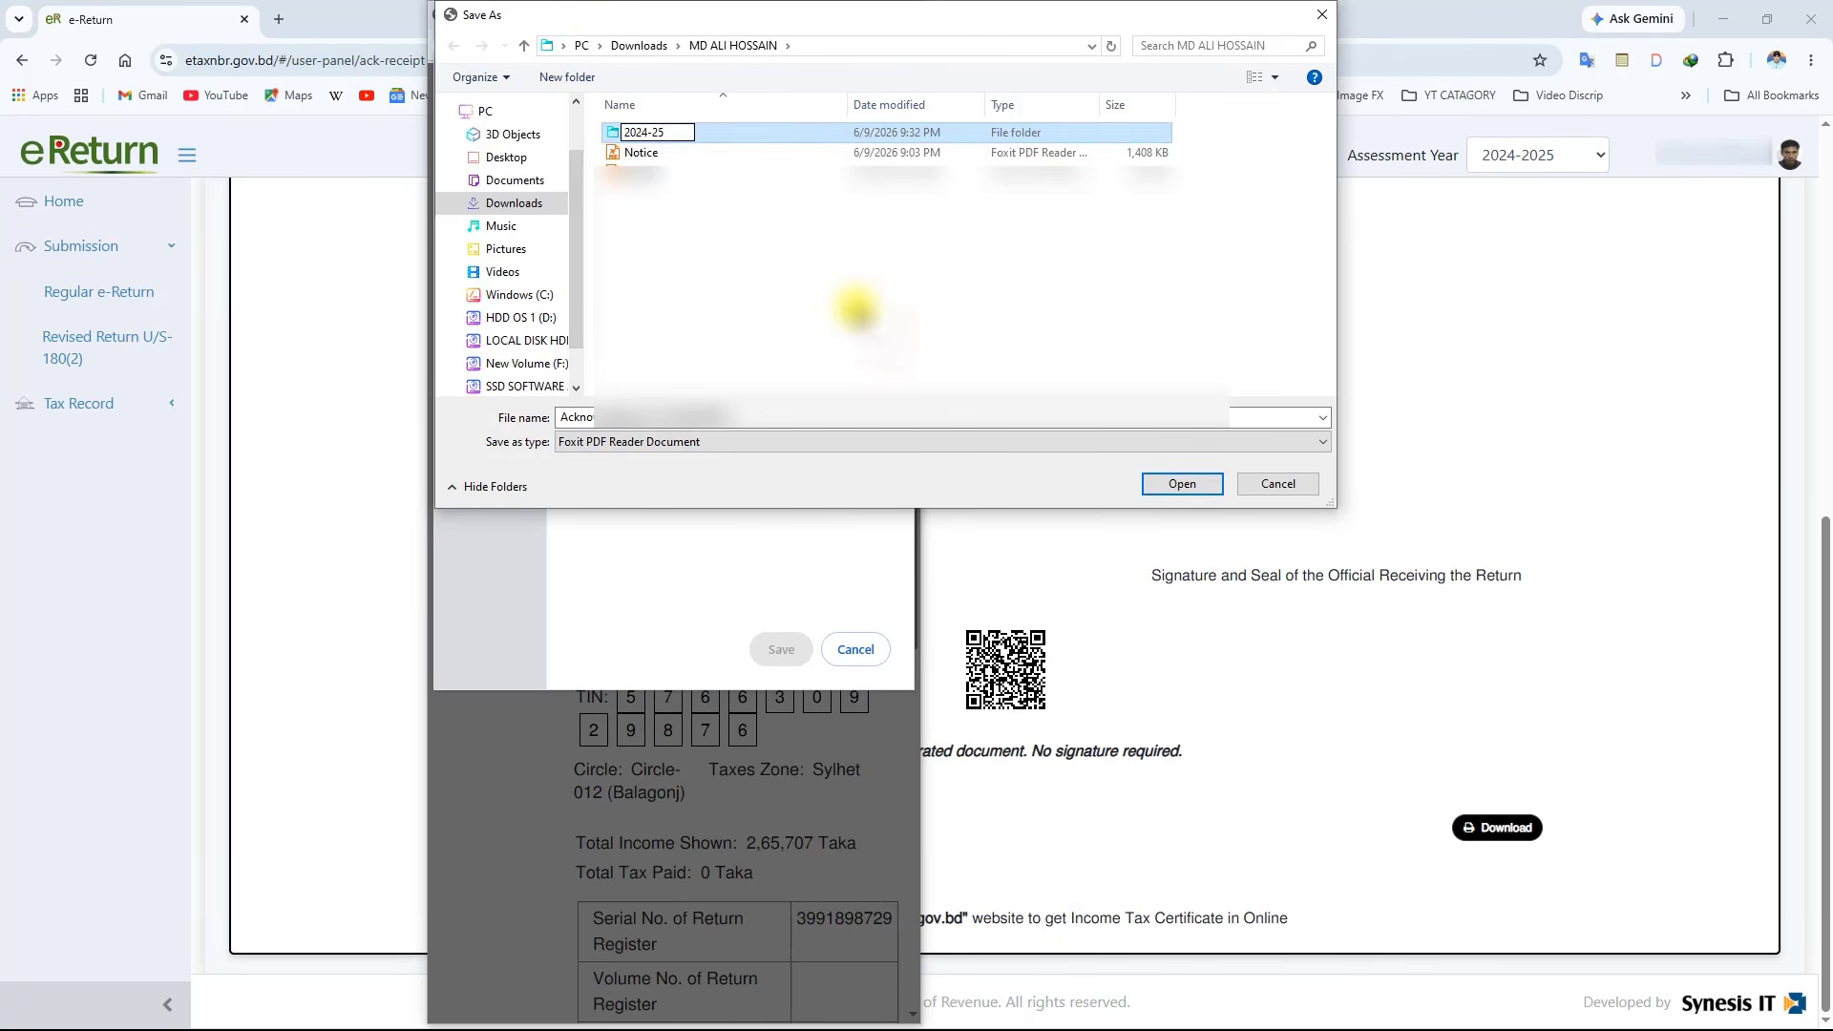
click(861, 307)
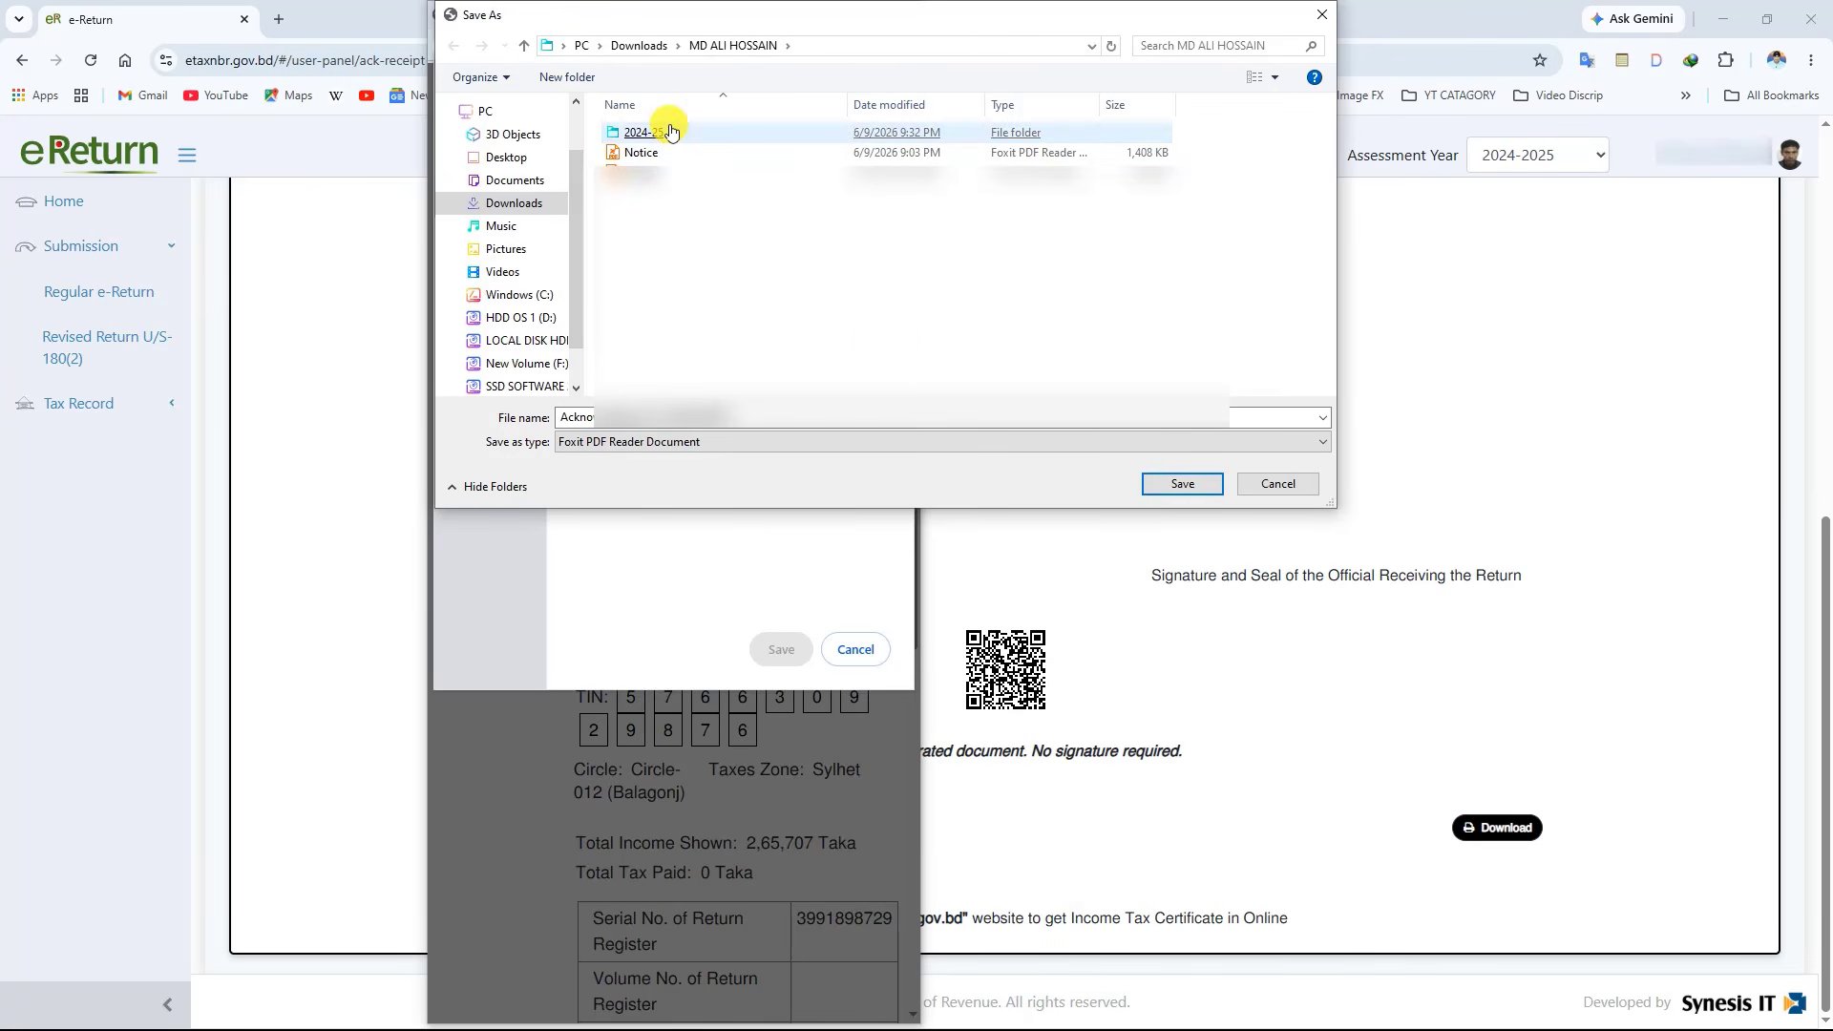
double_click(668, 132)
click(1174, 482)
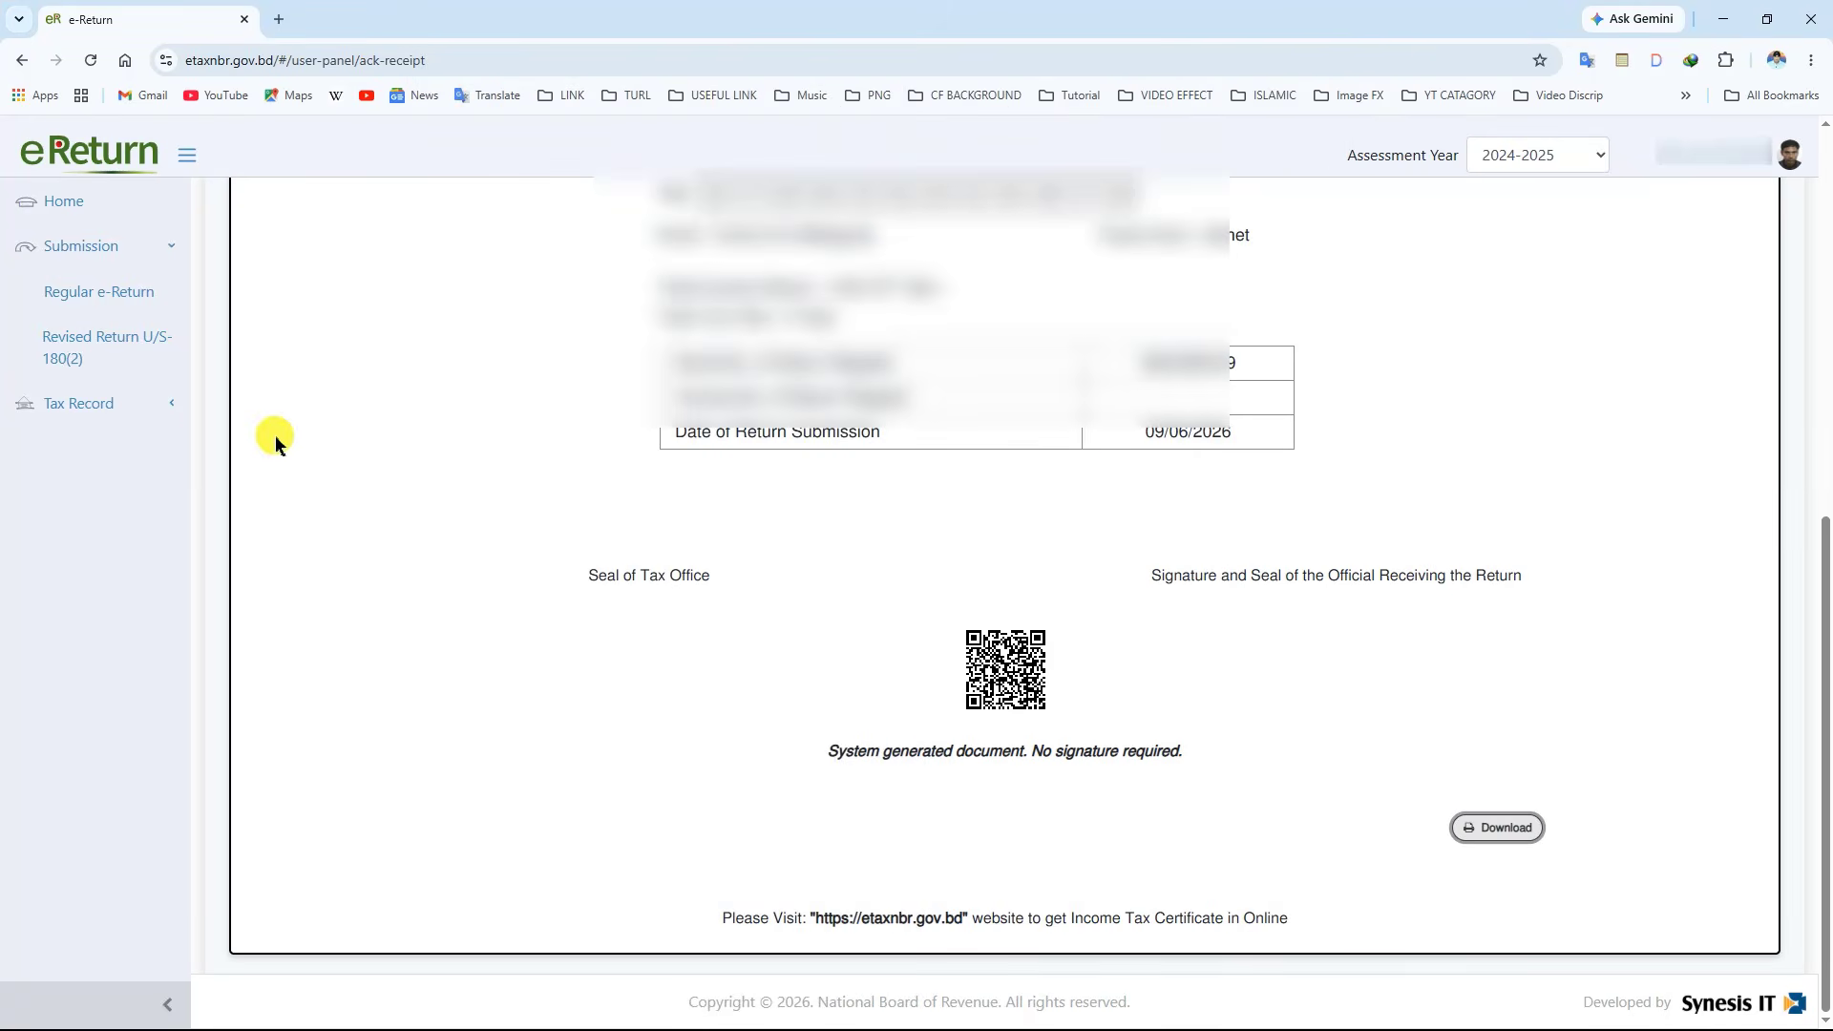
Step: Open the income tax certificate from the tax records and include Total Income, Net Wealth and Paid Tax in it
click(121, 408)
click(102, 512)
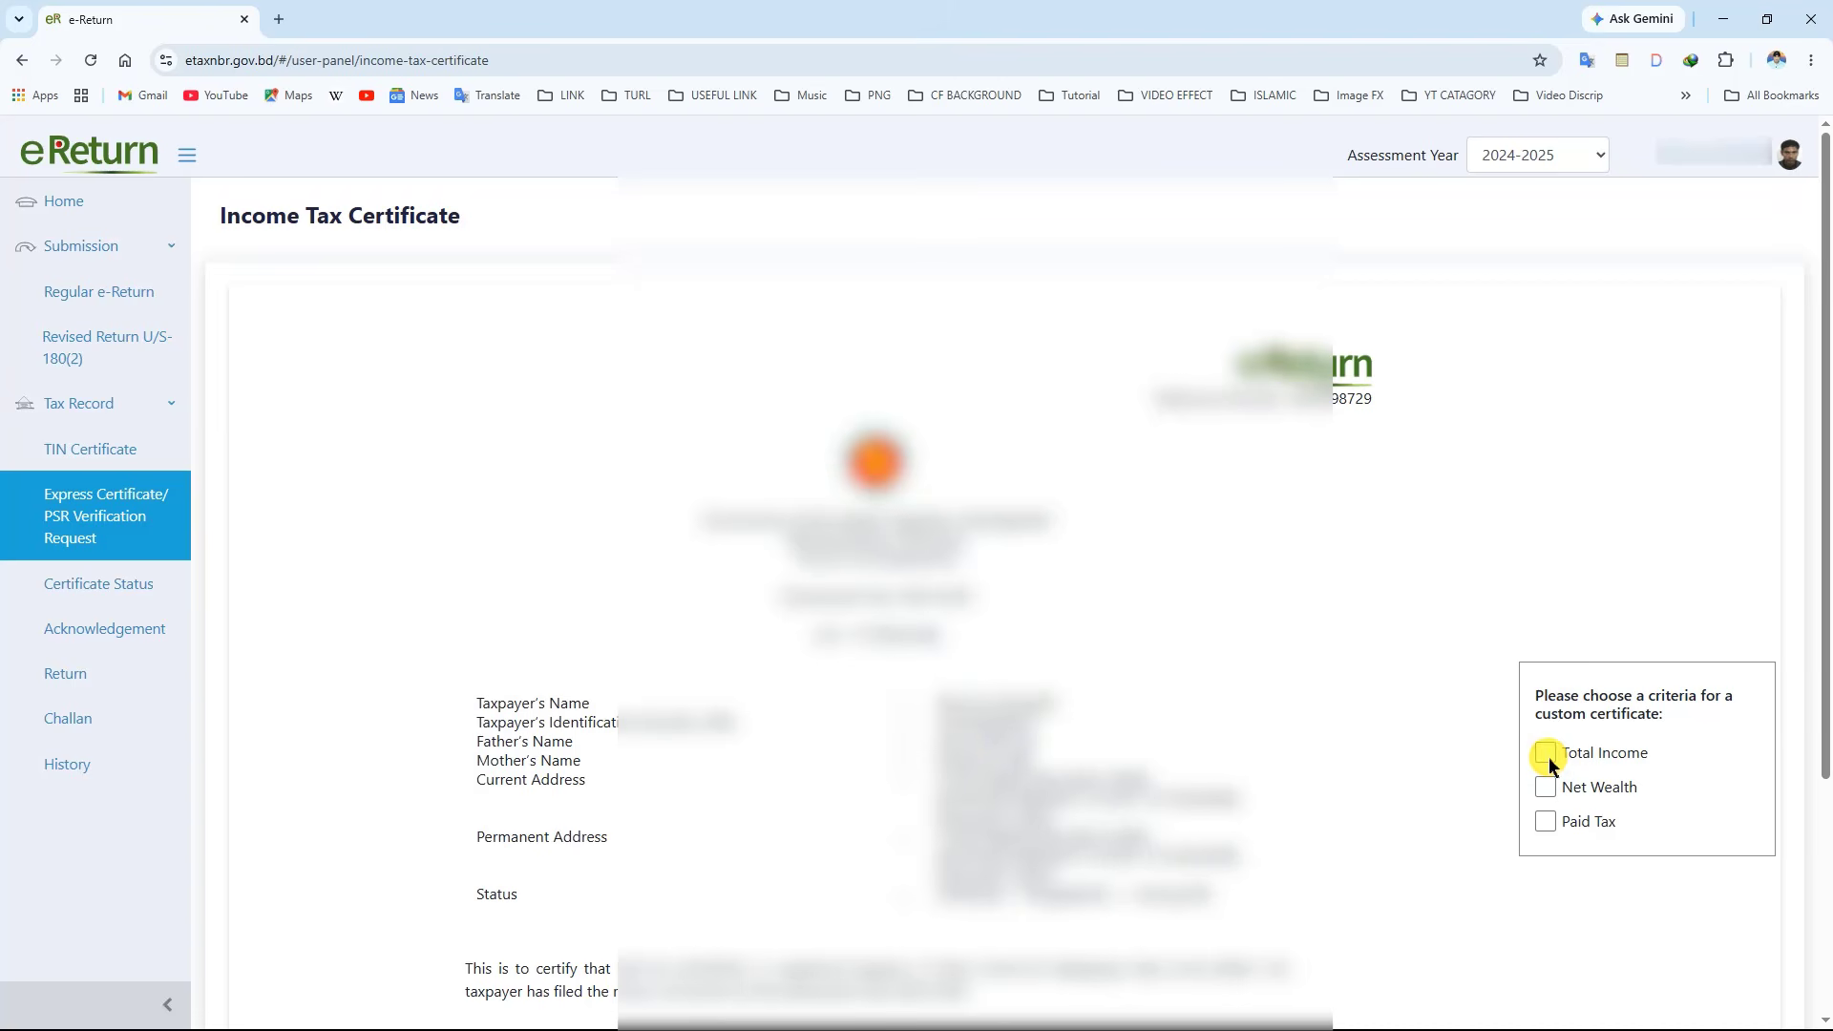
click(1544, 752)
click(1547, 788)
click(1544, 822)
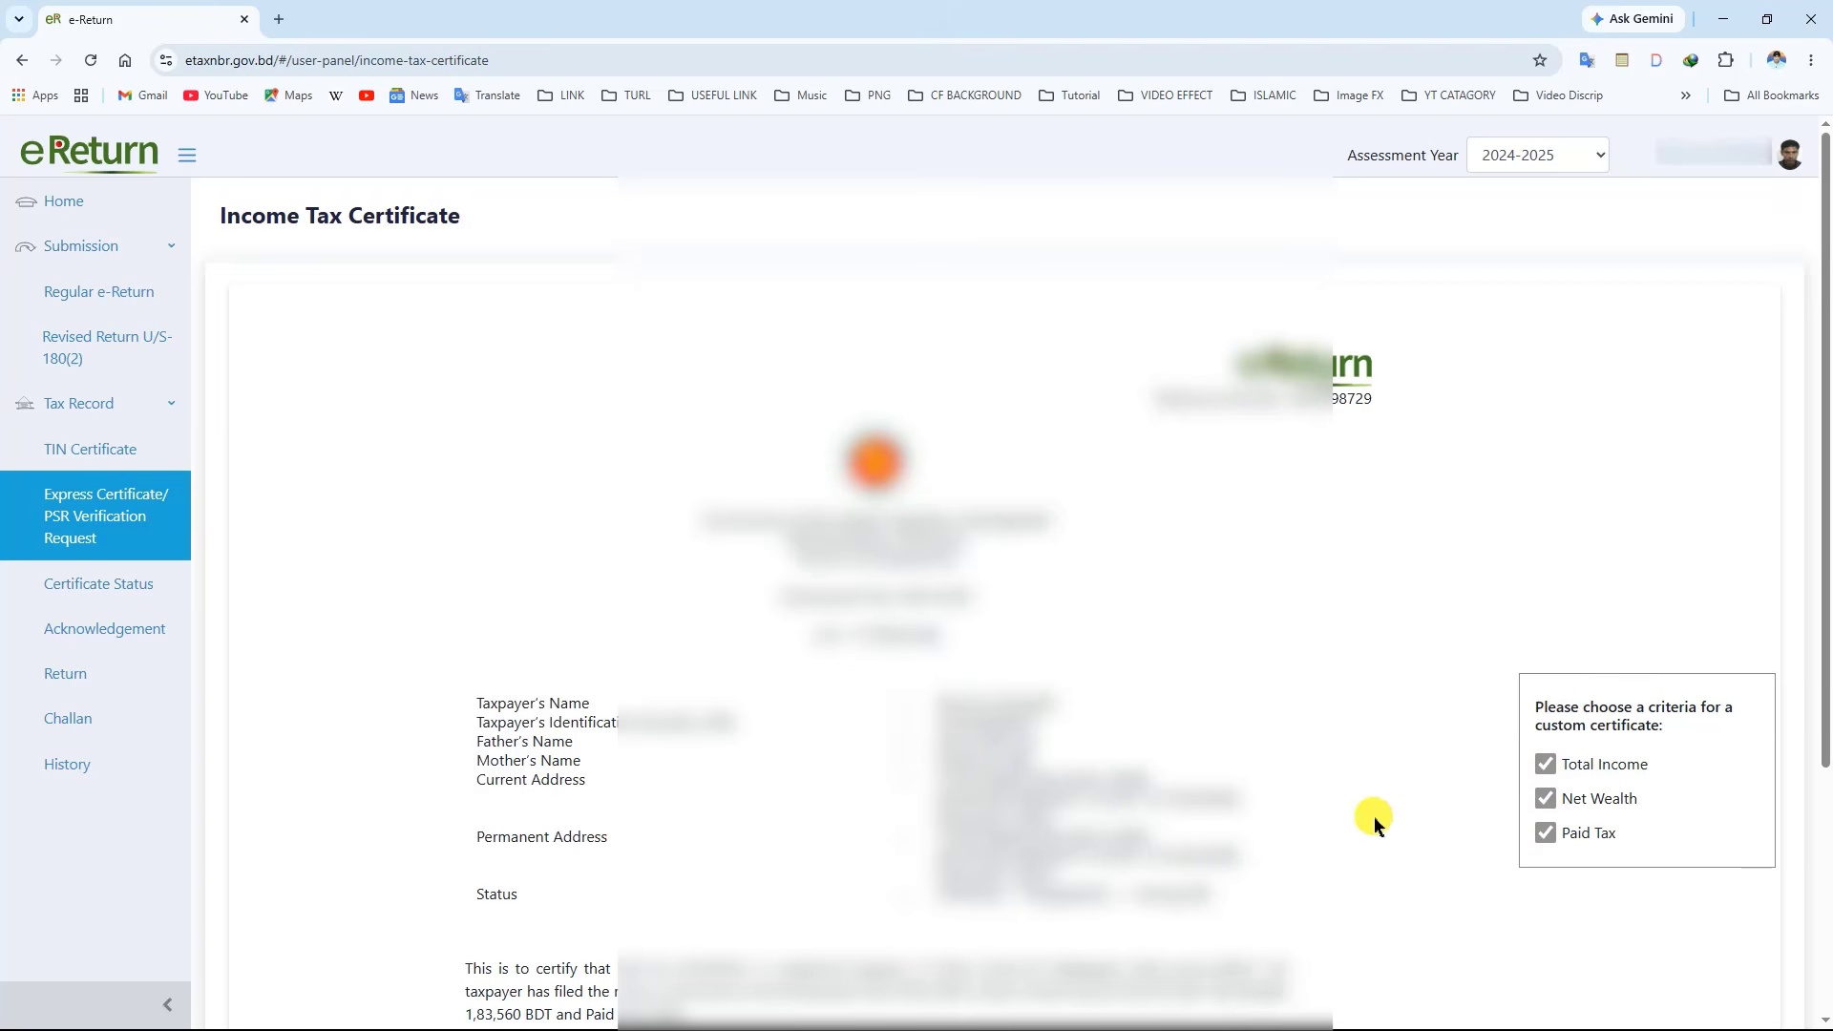
Step: Download the customised income tax certificate and save it as a PDF in the 2024-25 folder
scroll(1146, 704, down, 3)
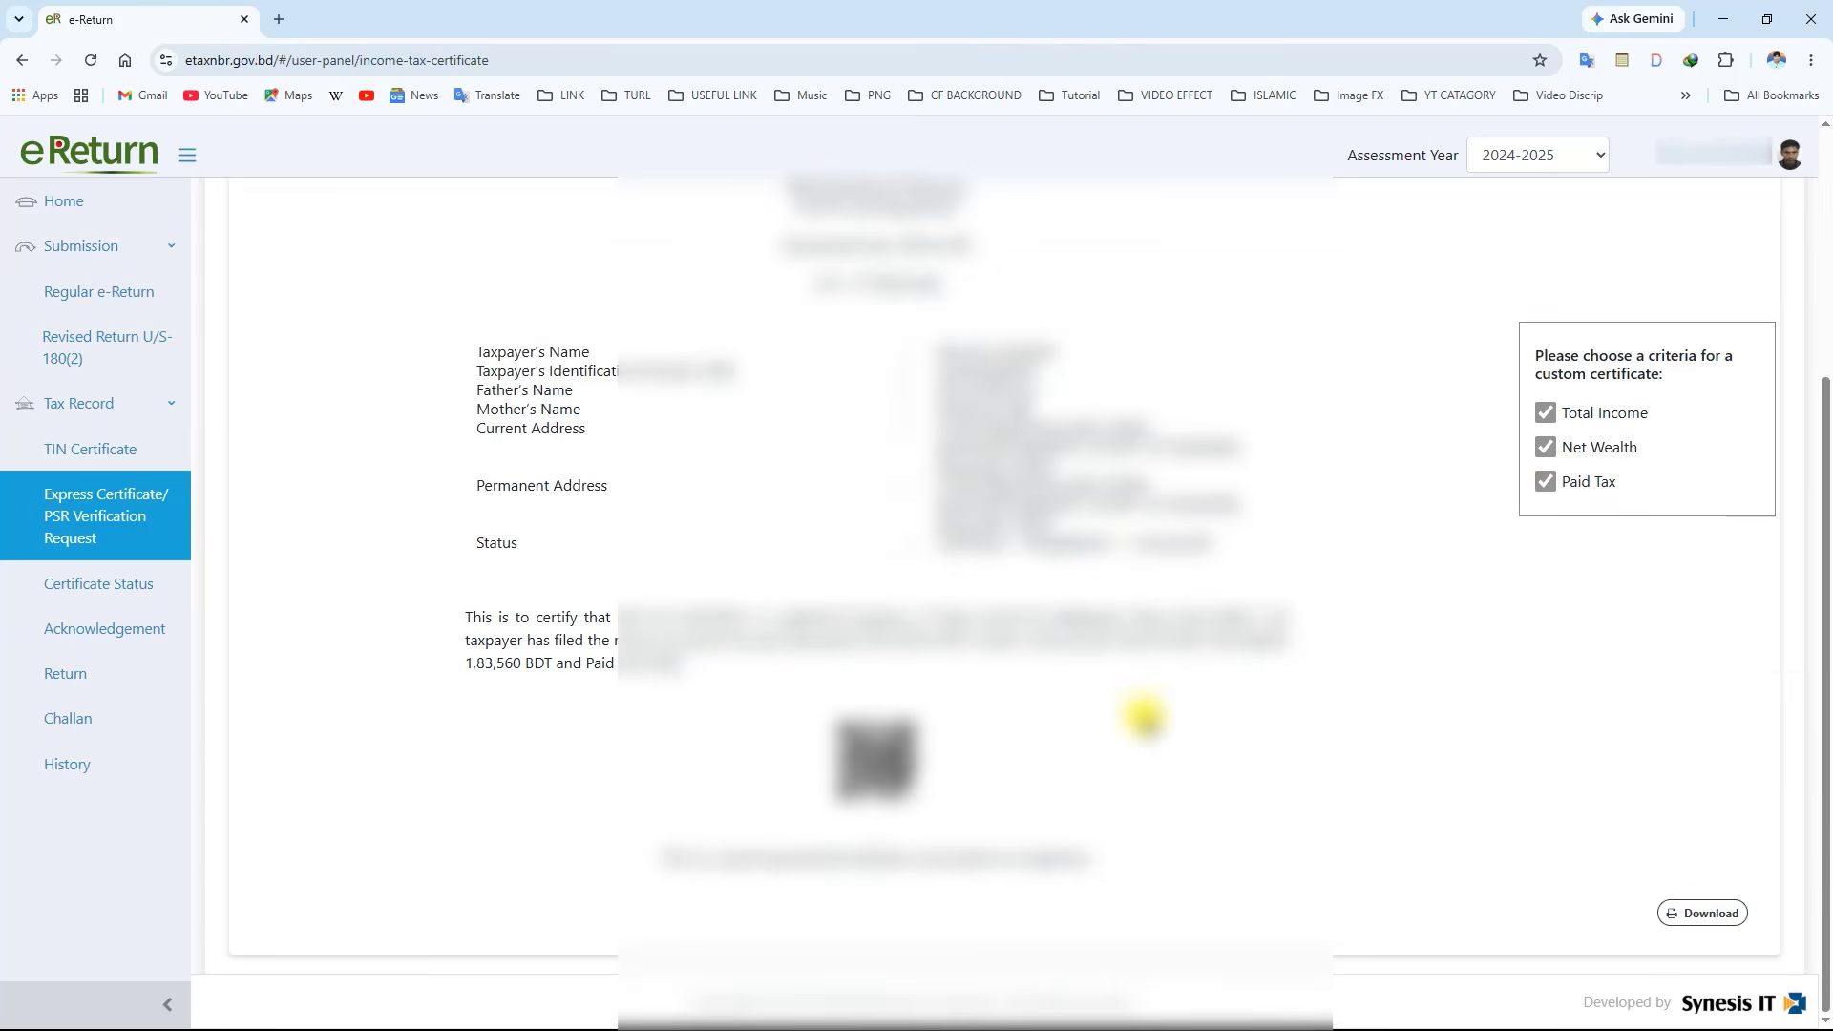
click(1700, 914)
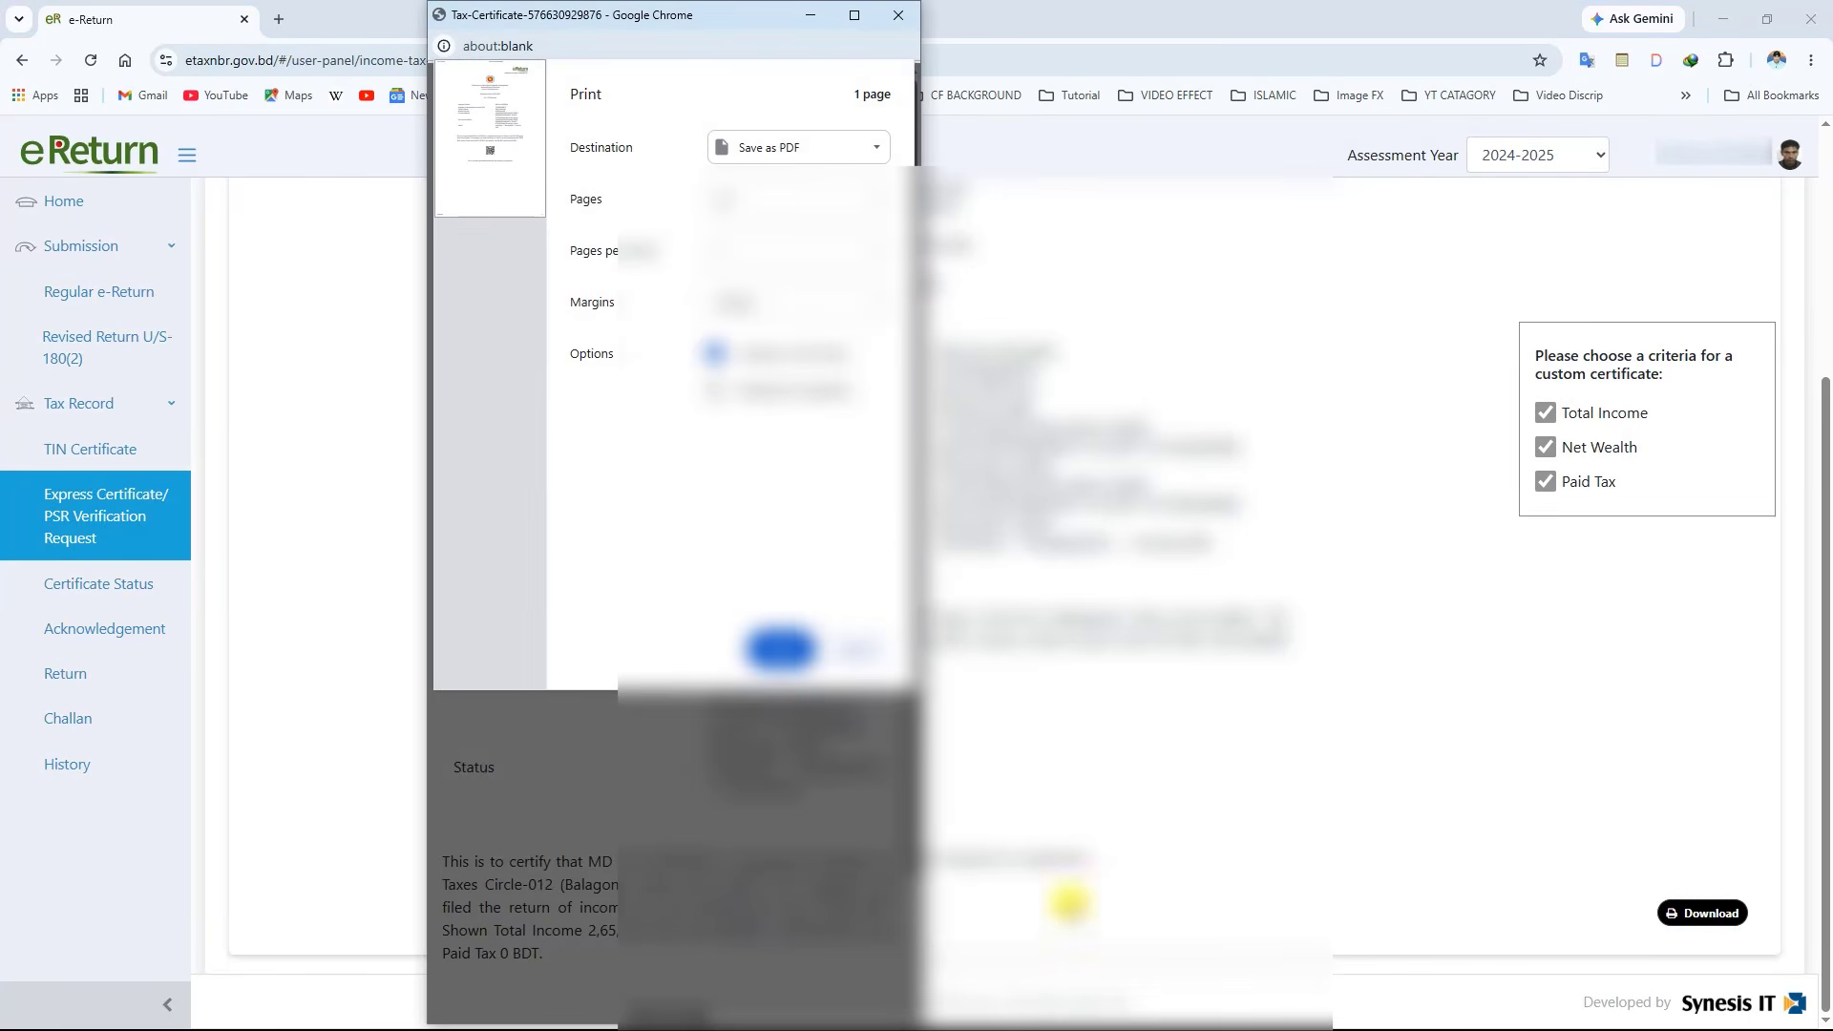
click(778, 638)
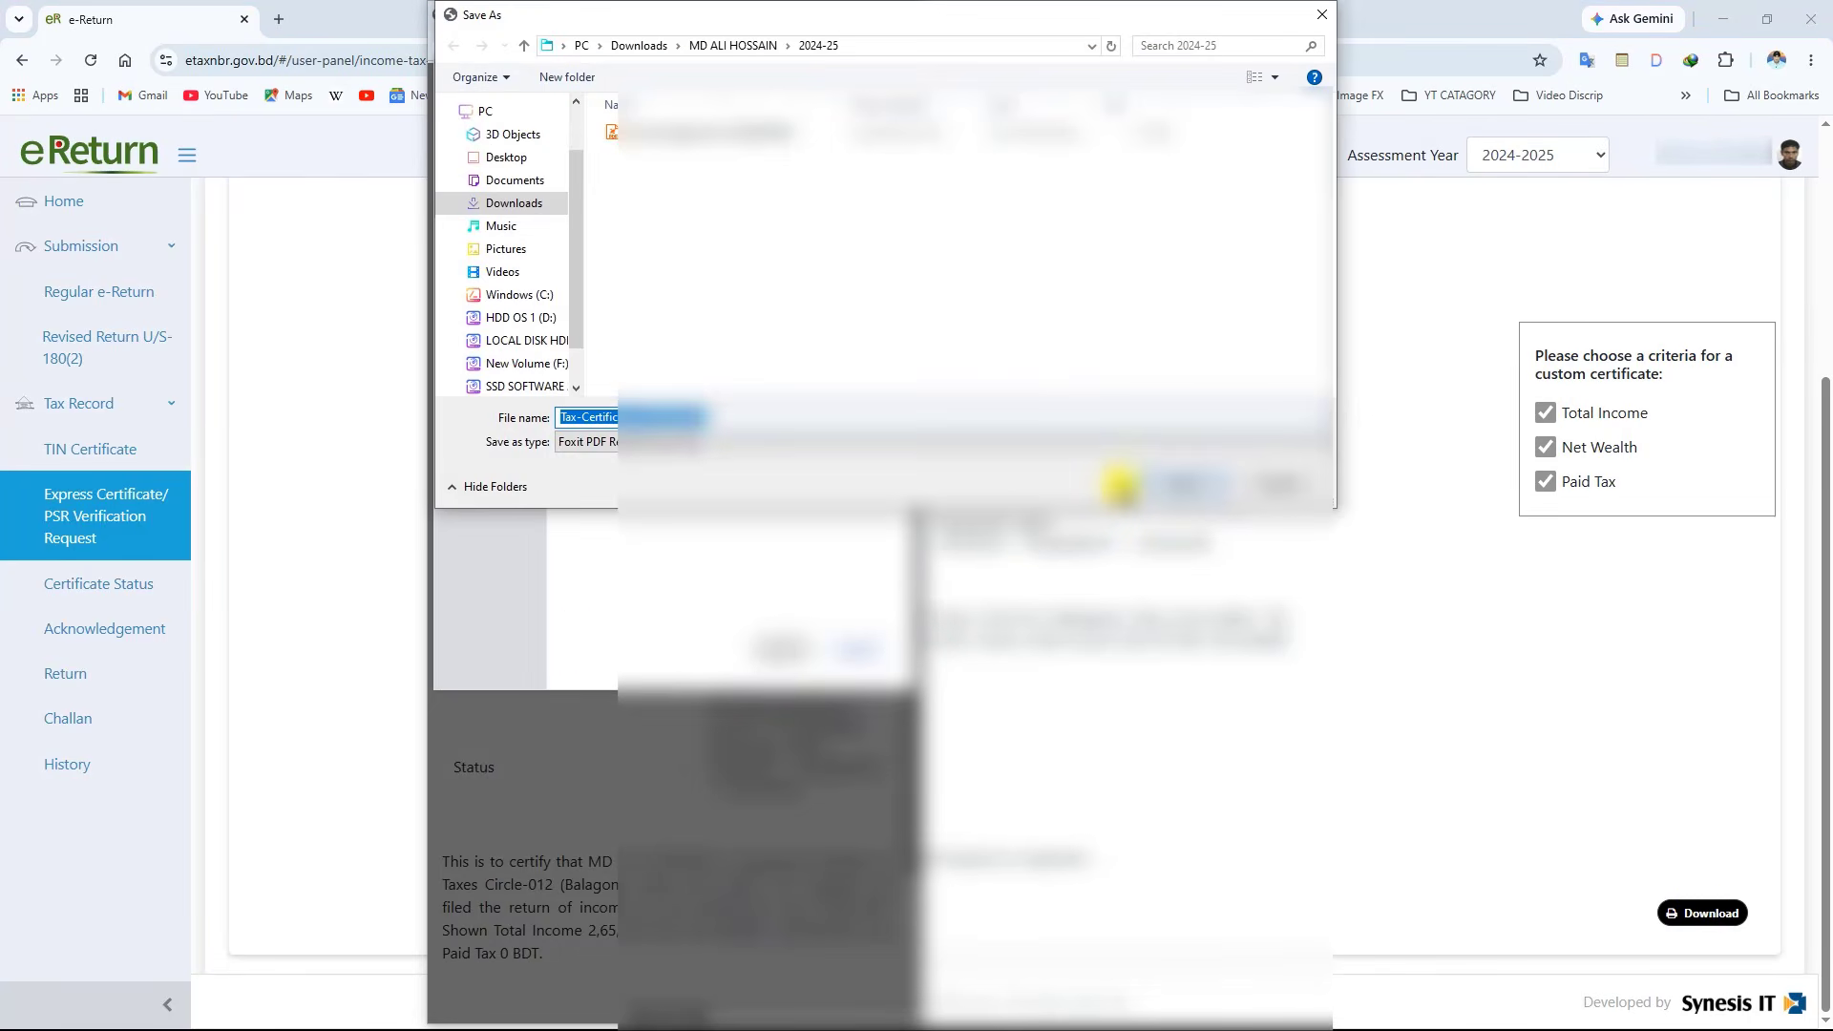
click(1169, 475)
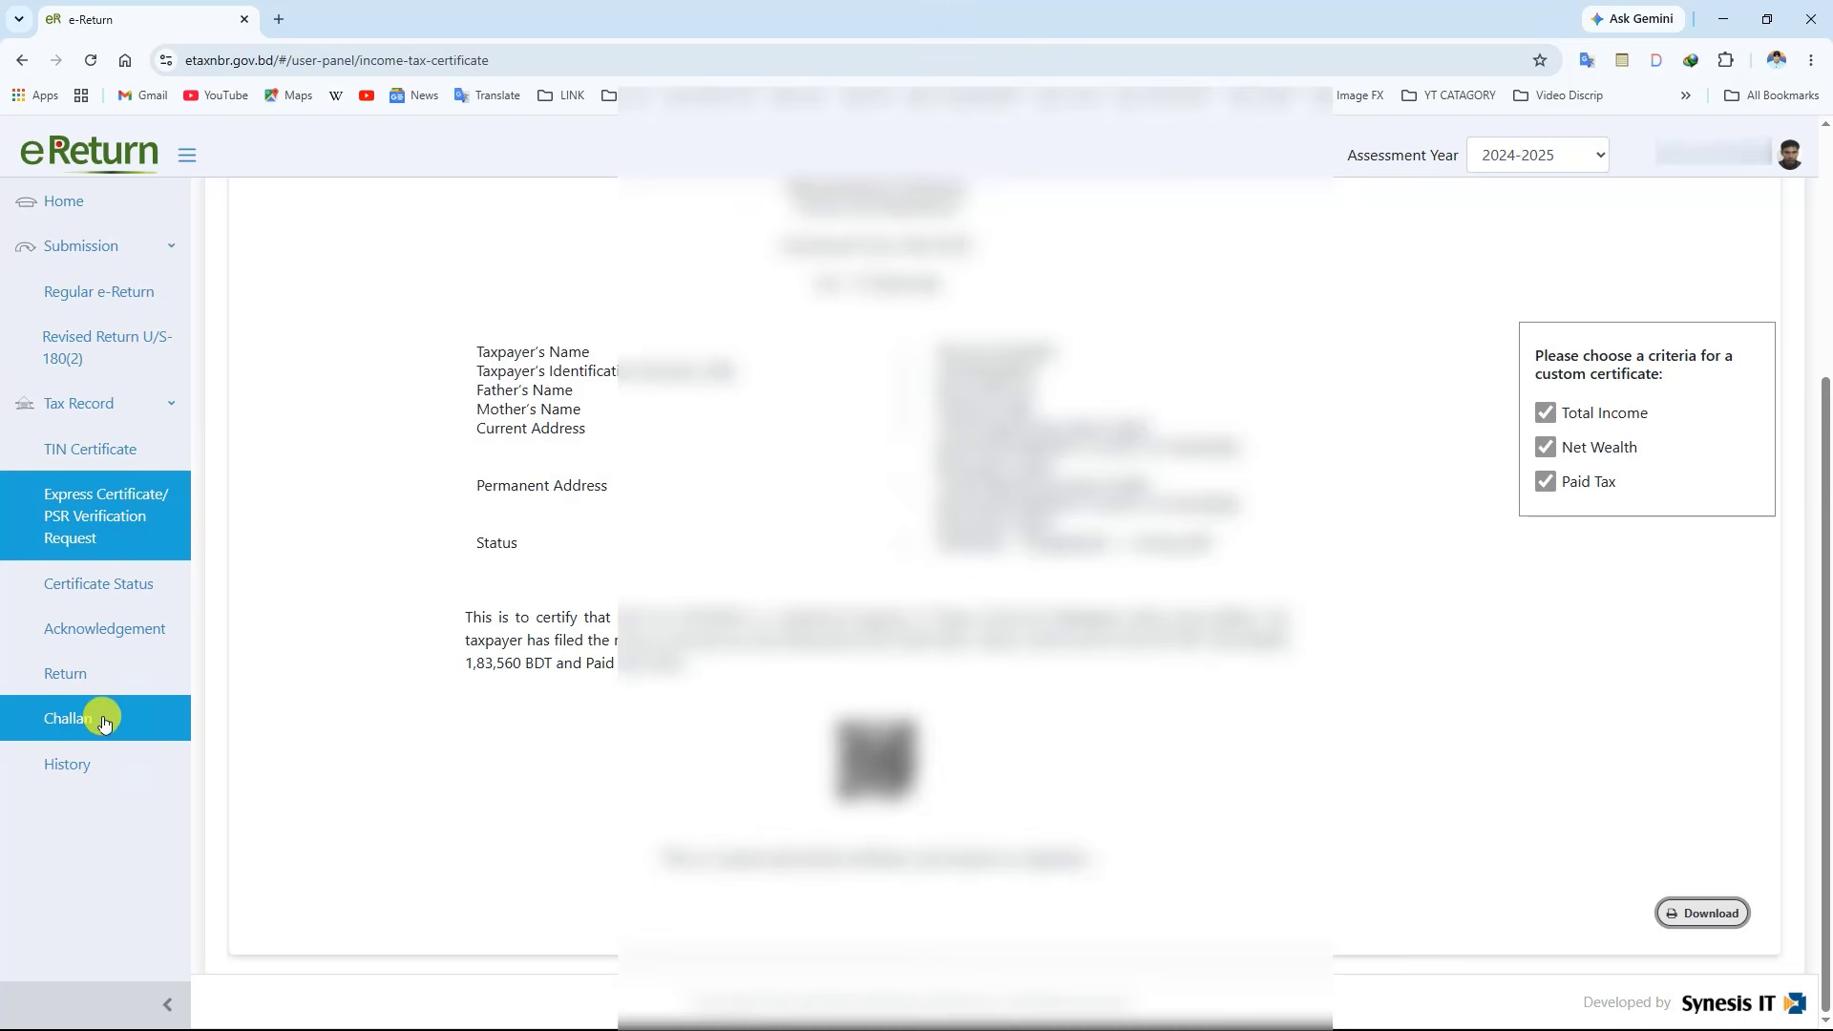
Step: Open the submitted return in Bangla, look through its print preview pages and save it as a PDF
click(67, 674)
click(1485, 212)
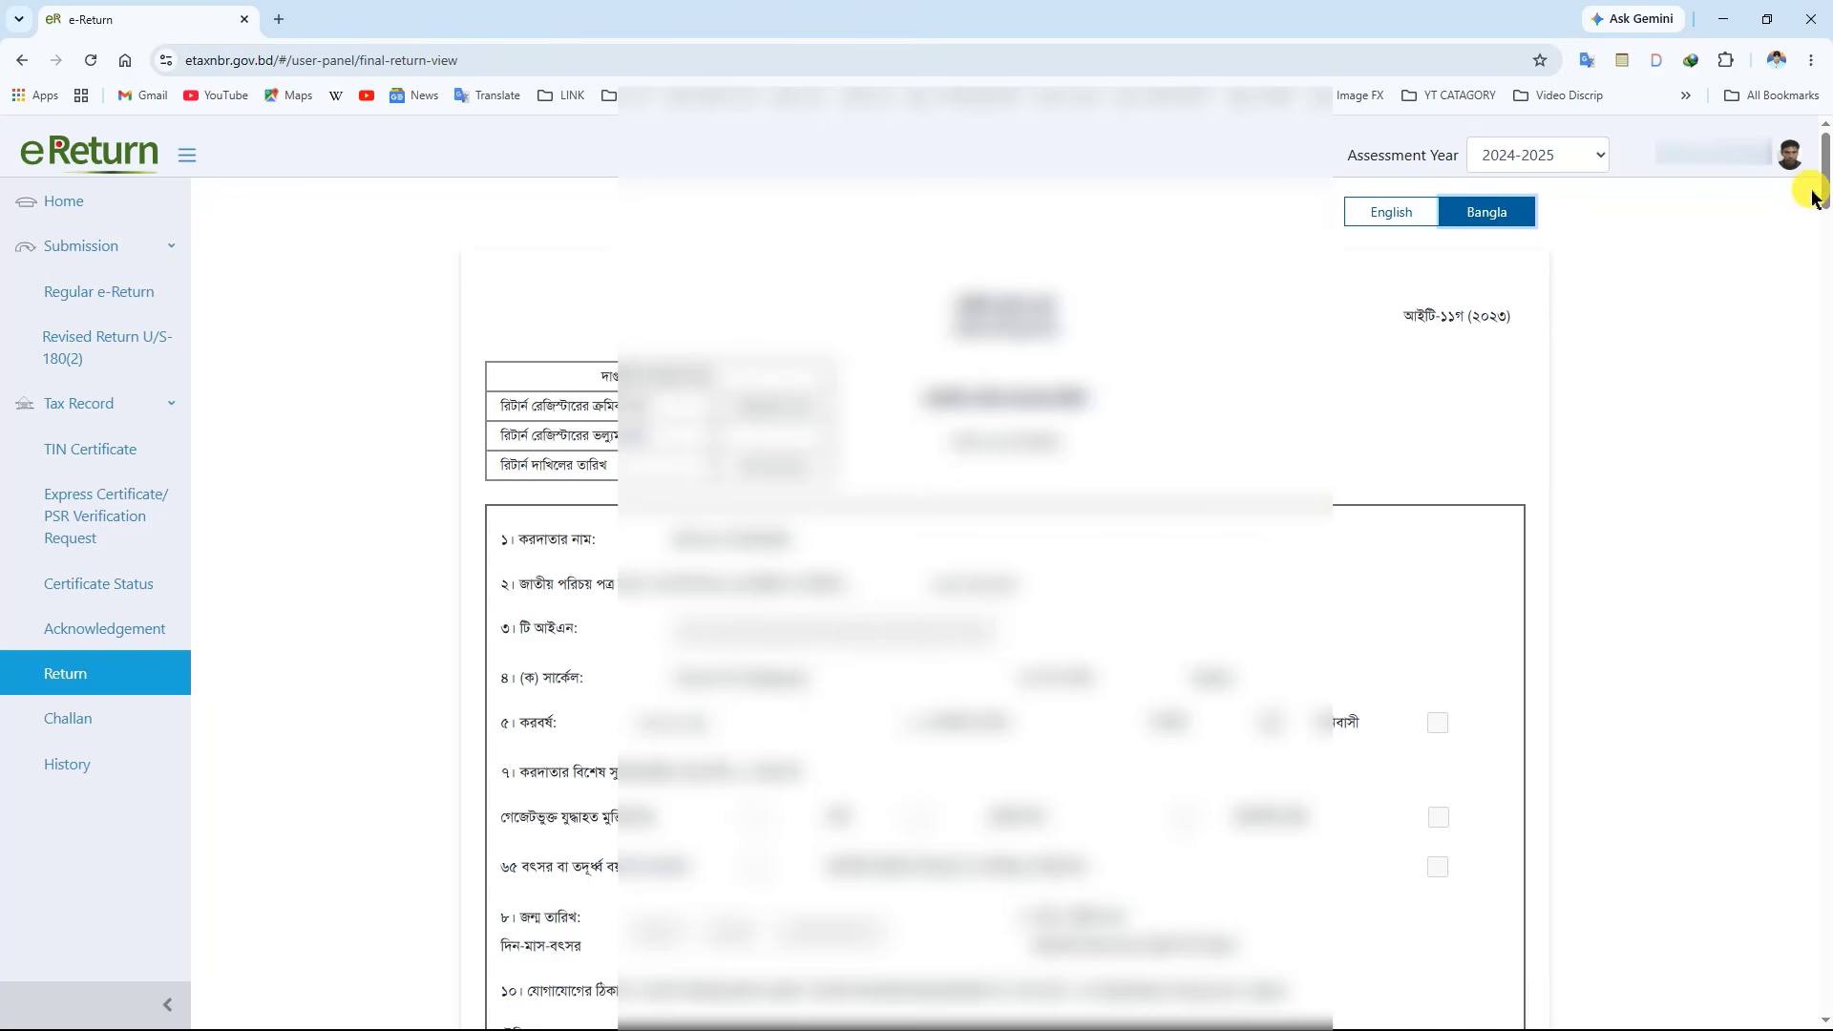
drag(1825, 189, 1825, 1017)
click(1480, 943)
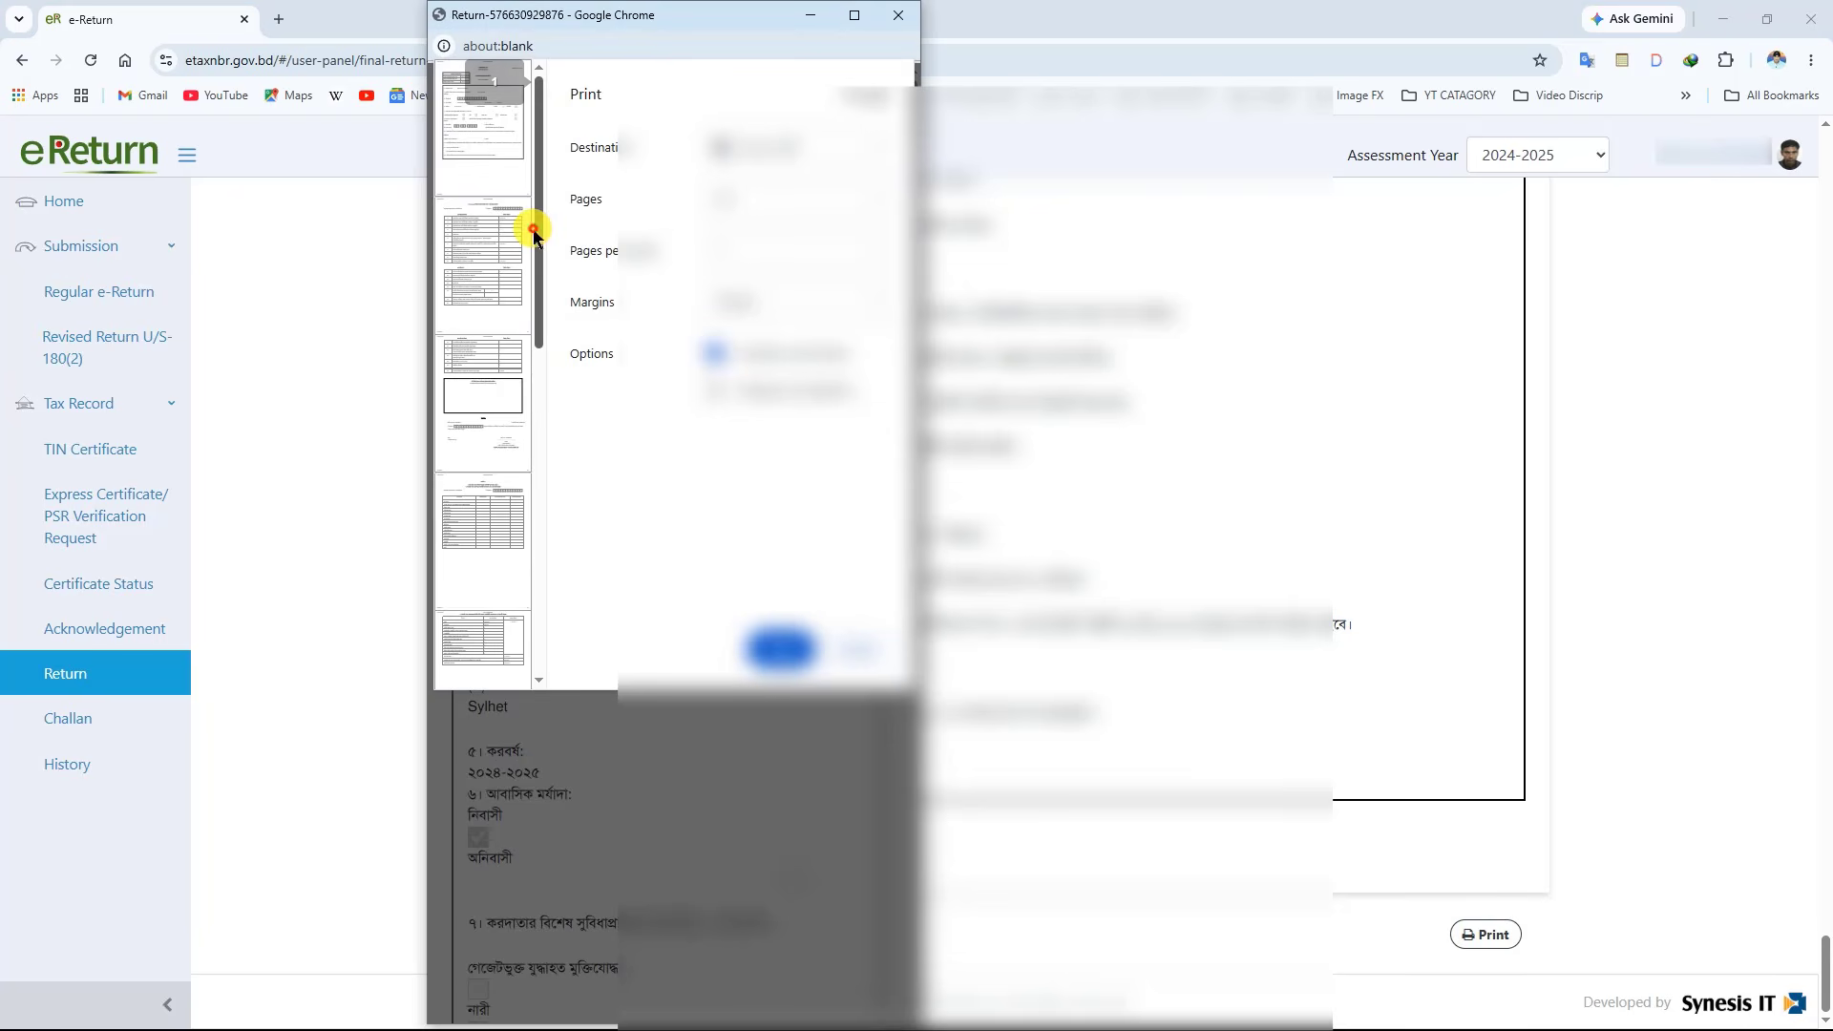
drag(532, 233, 495, 662)
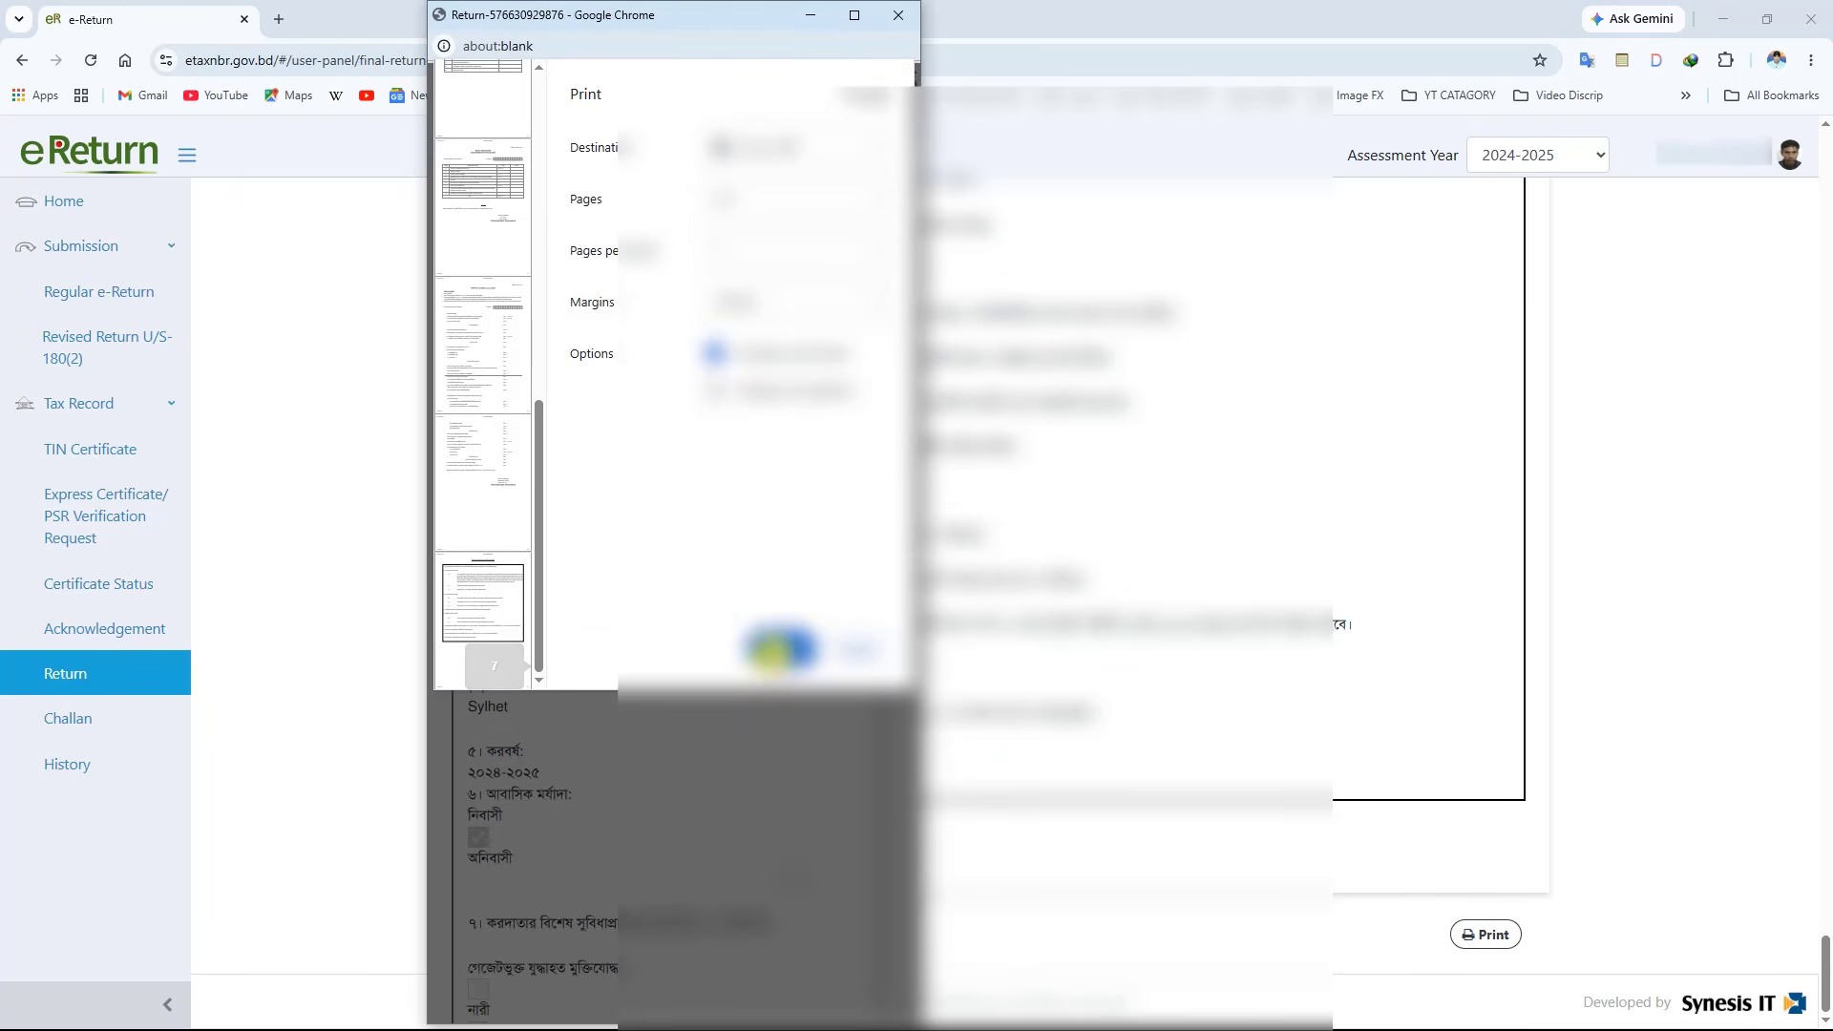
click(775, 649)
click(1170, 480)
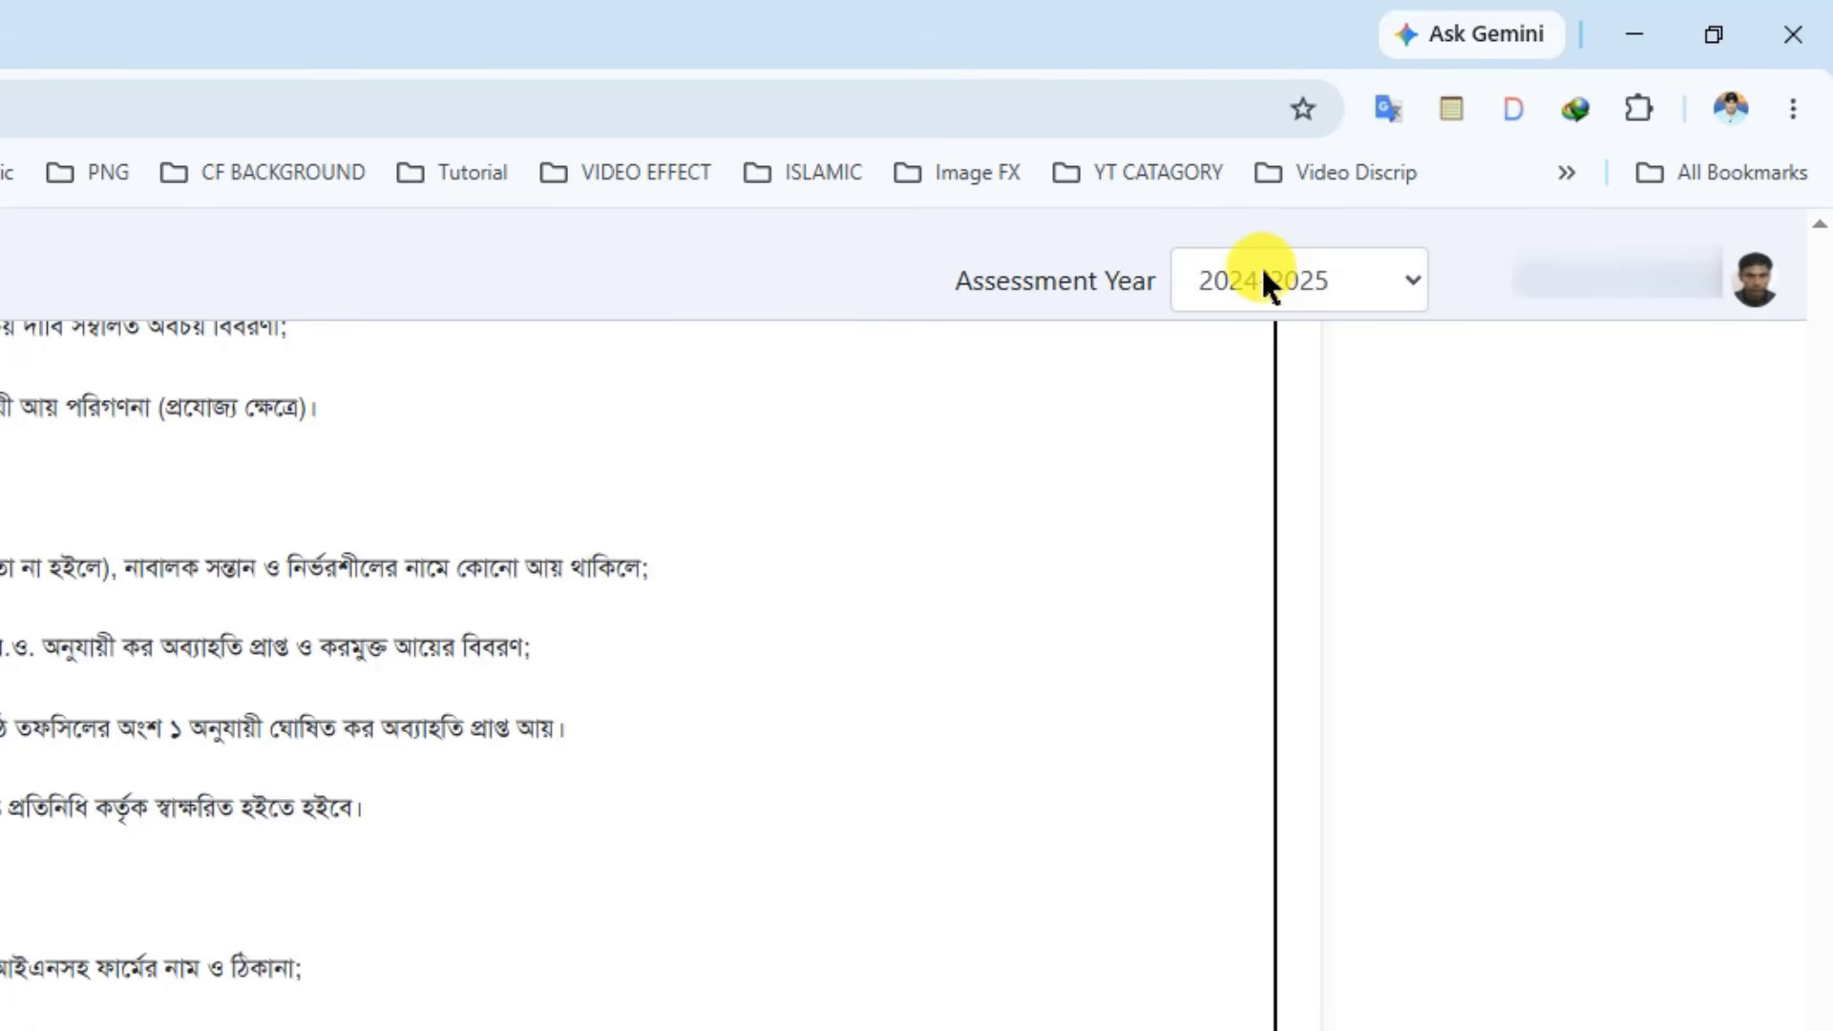
Step: Switch the assessment year to 2025-2026 and confirm the change
click(1396, 277)
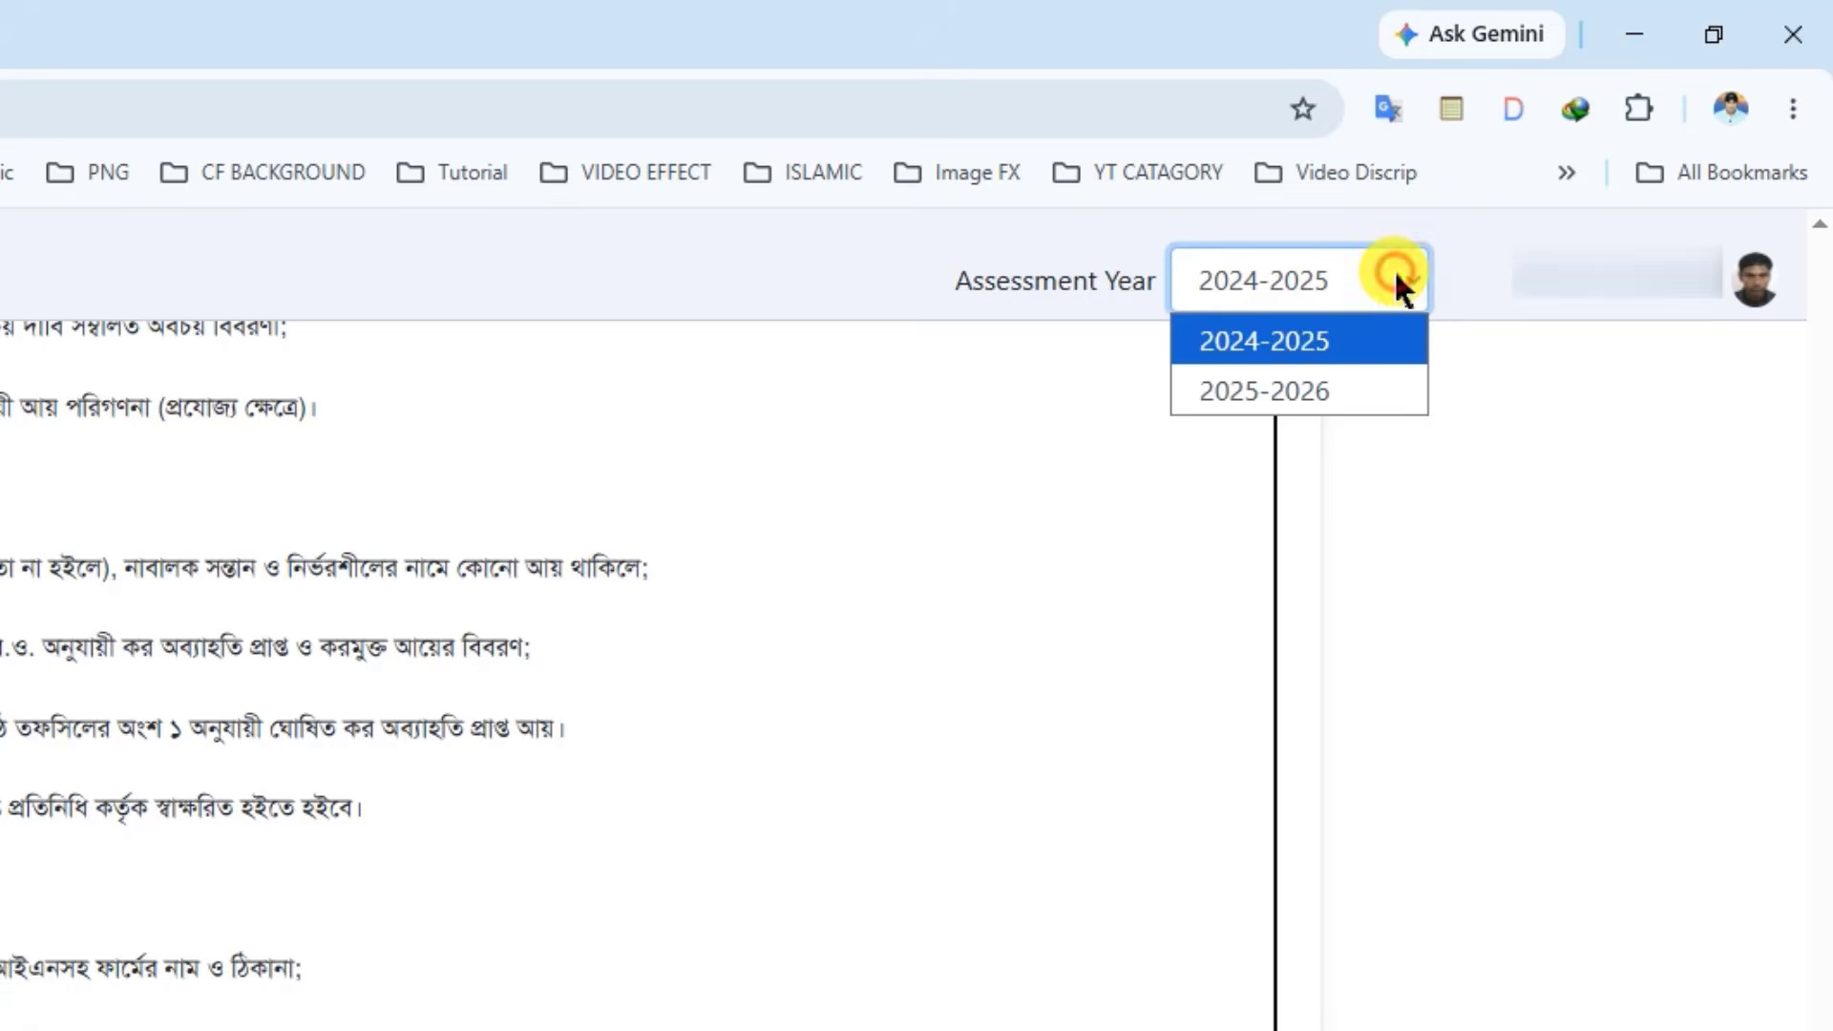
click(1274, 399)
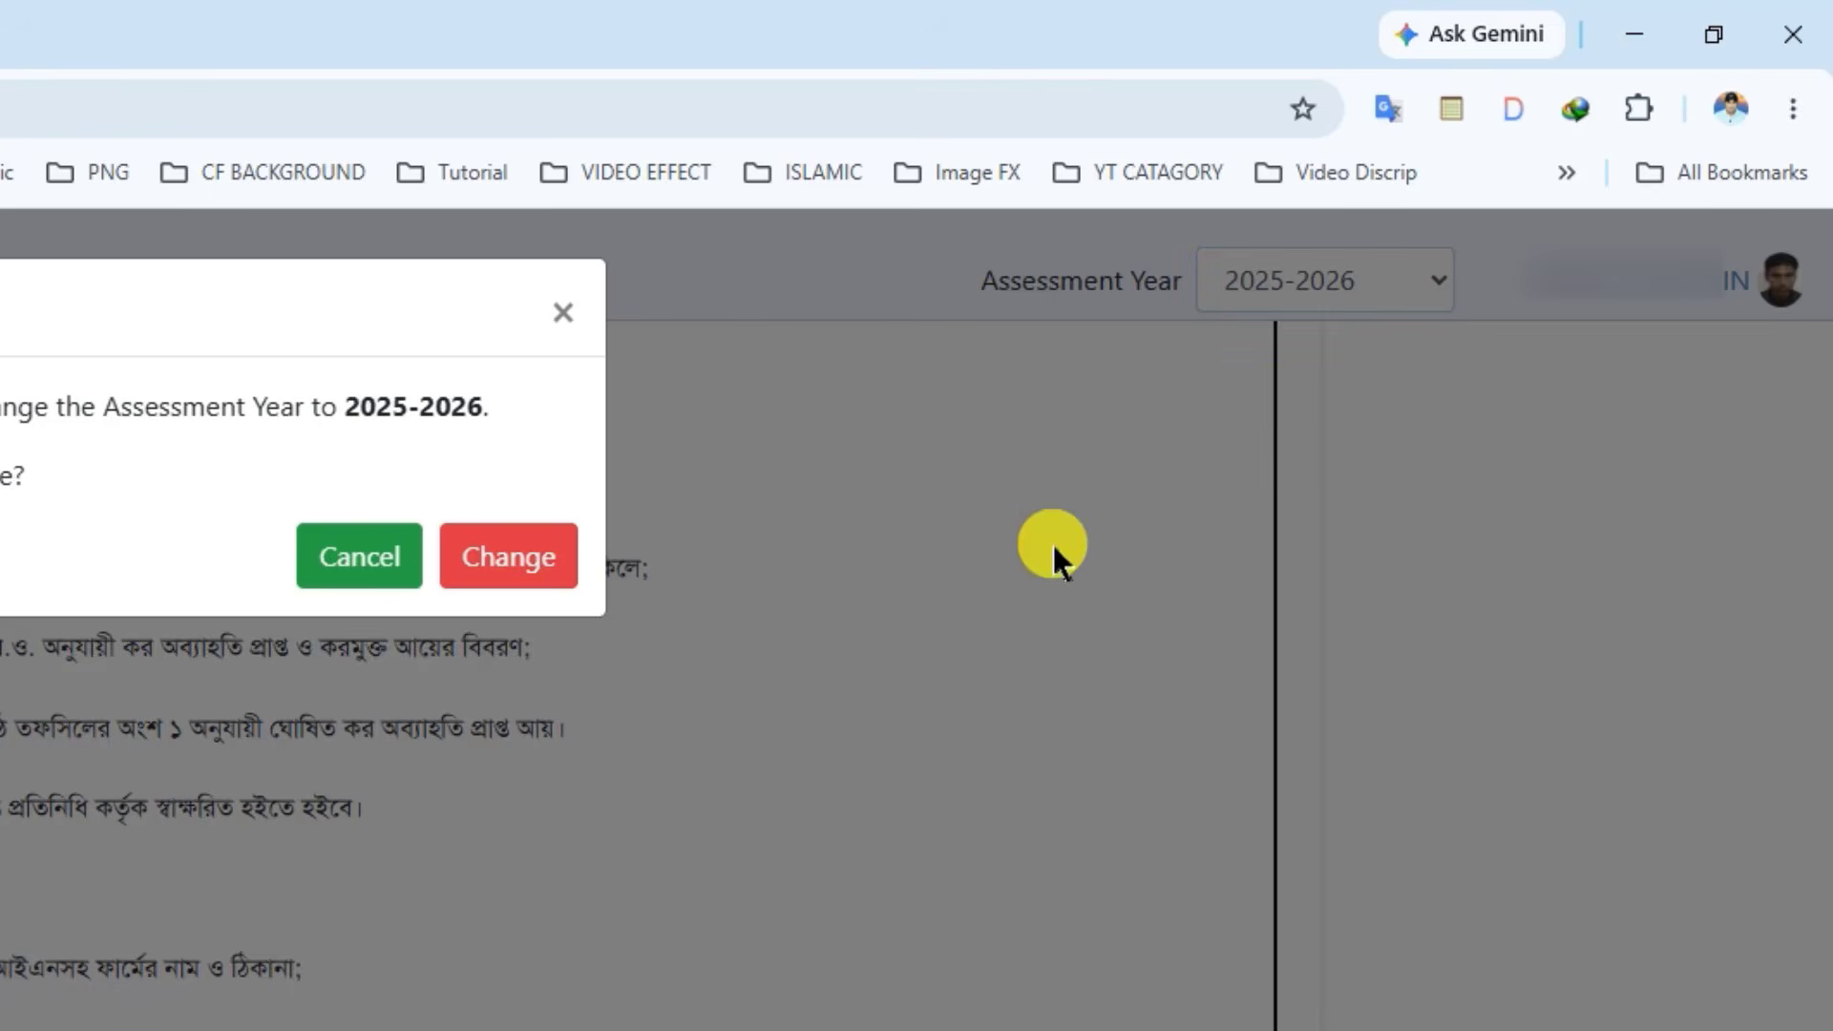
click(511, 561)
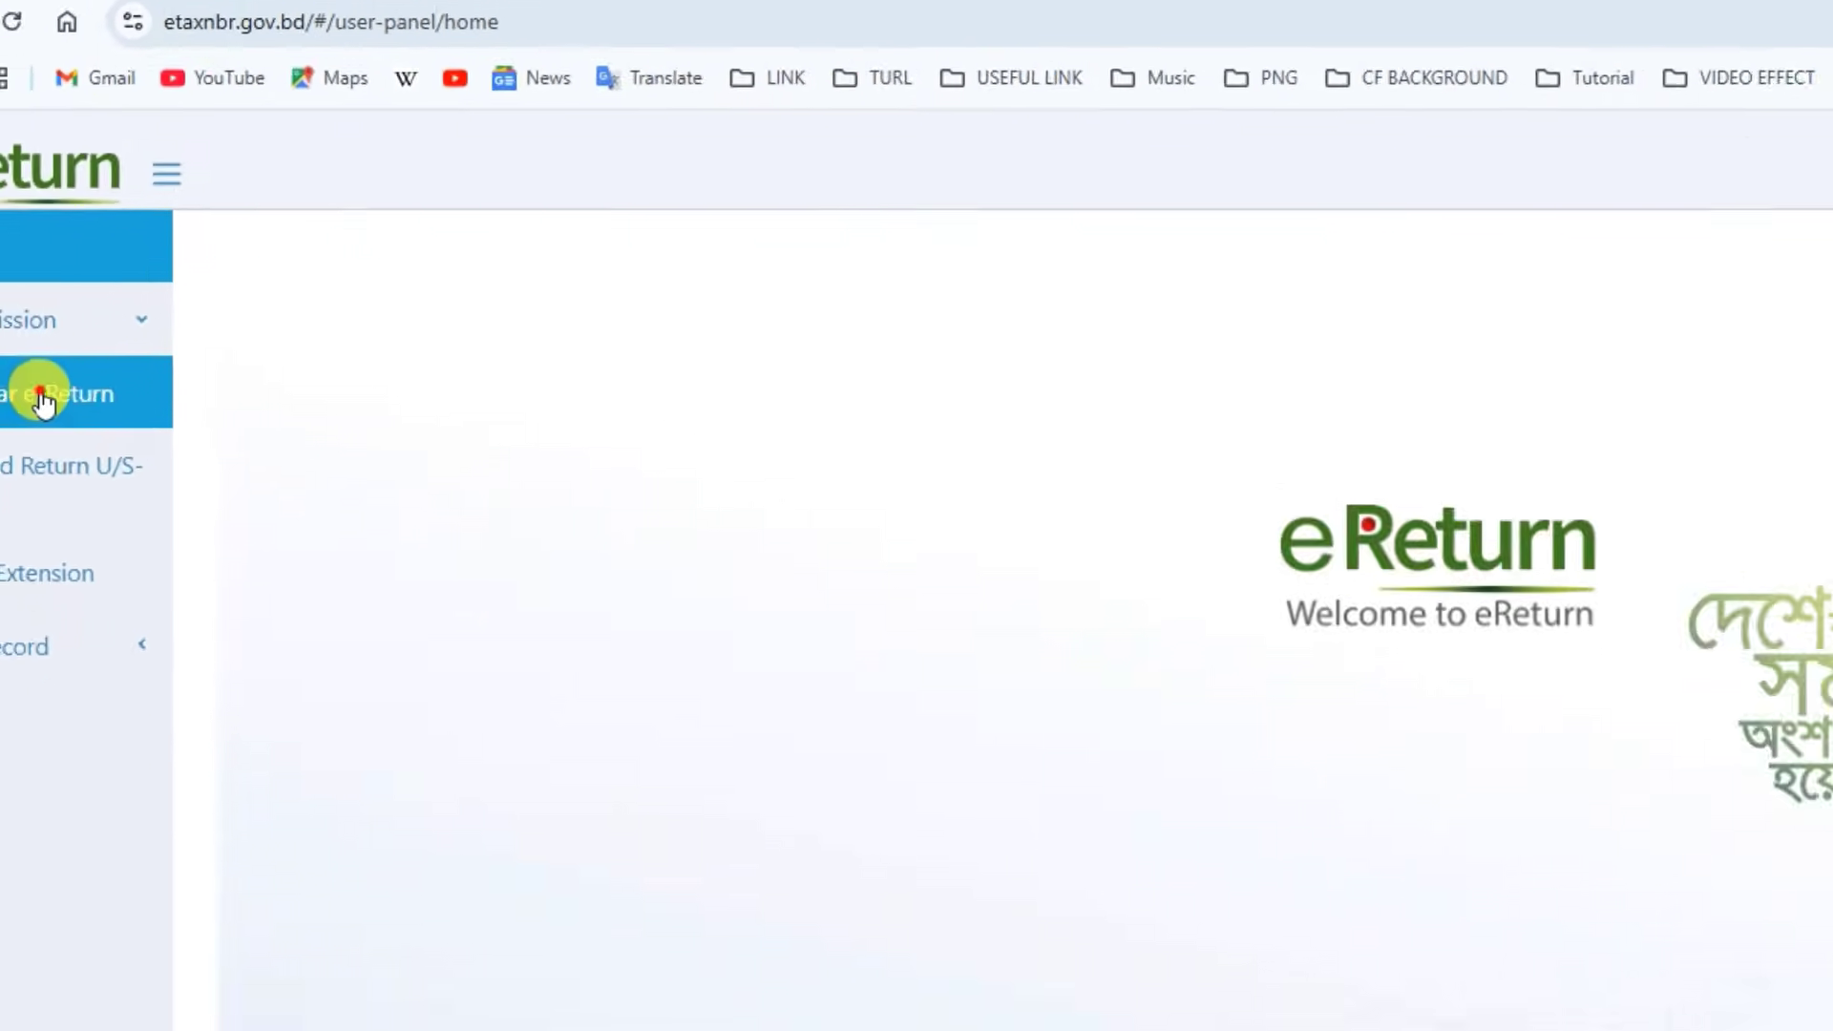
Step: Start the regular e-return for 2025-2026 and continue past the assessment information and the additional information with IT10B requirements
click(246, 659)
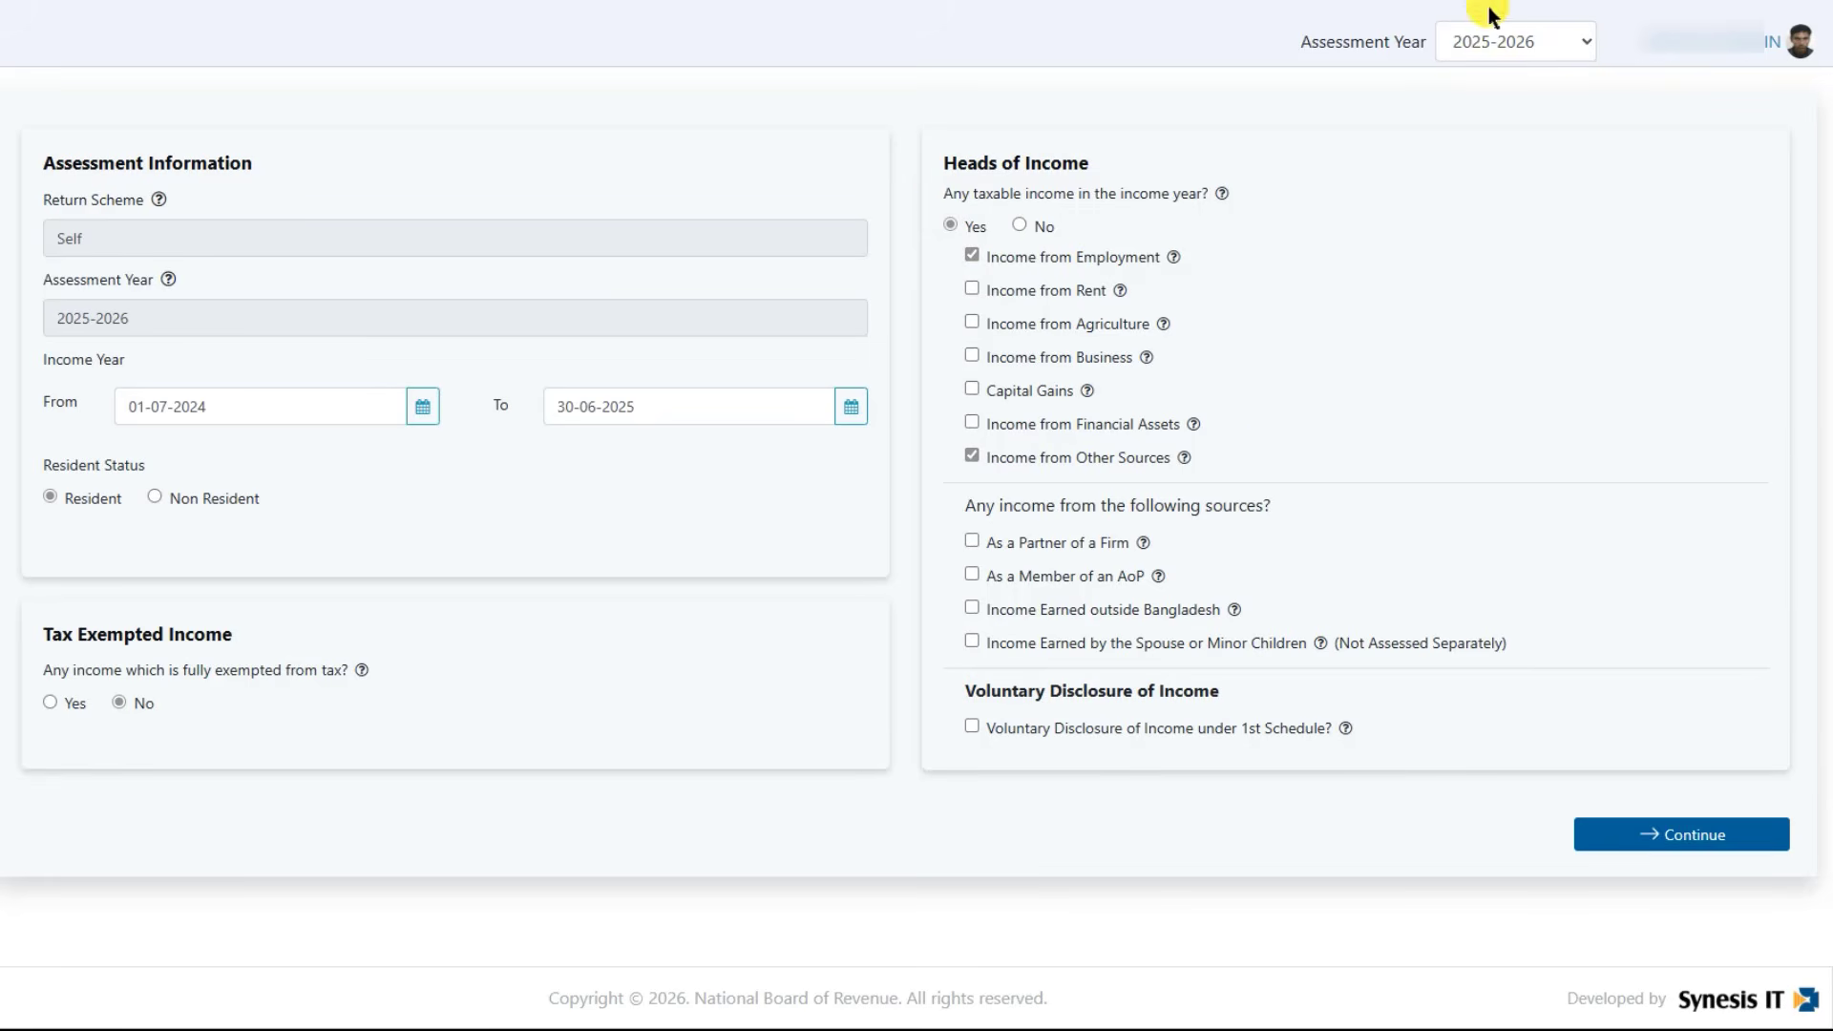
click(1704, 838)
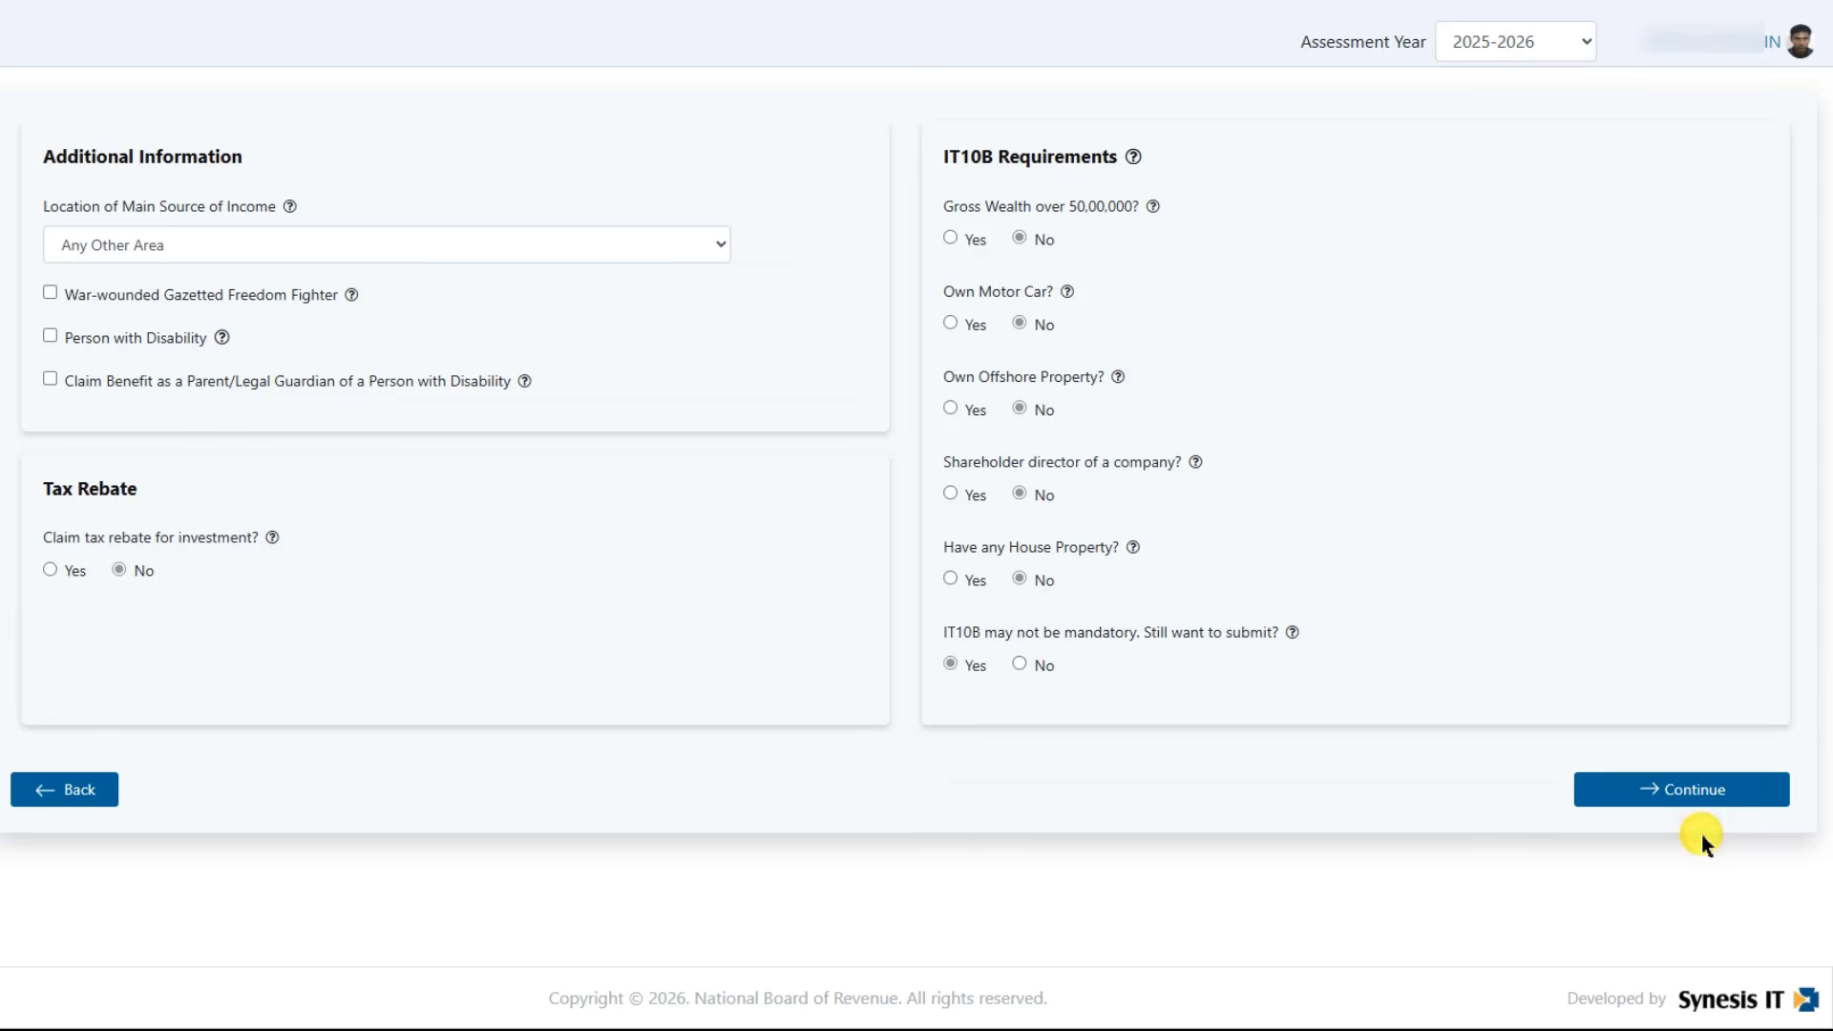
click(1690, 792)
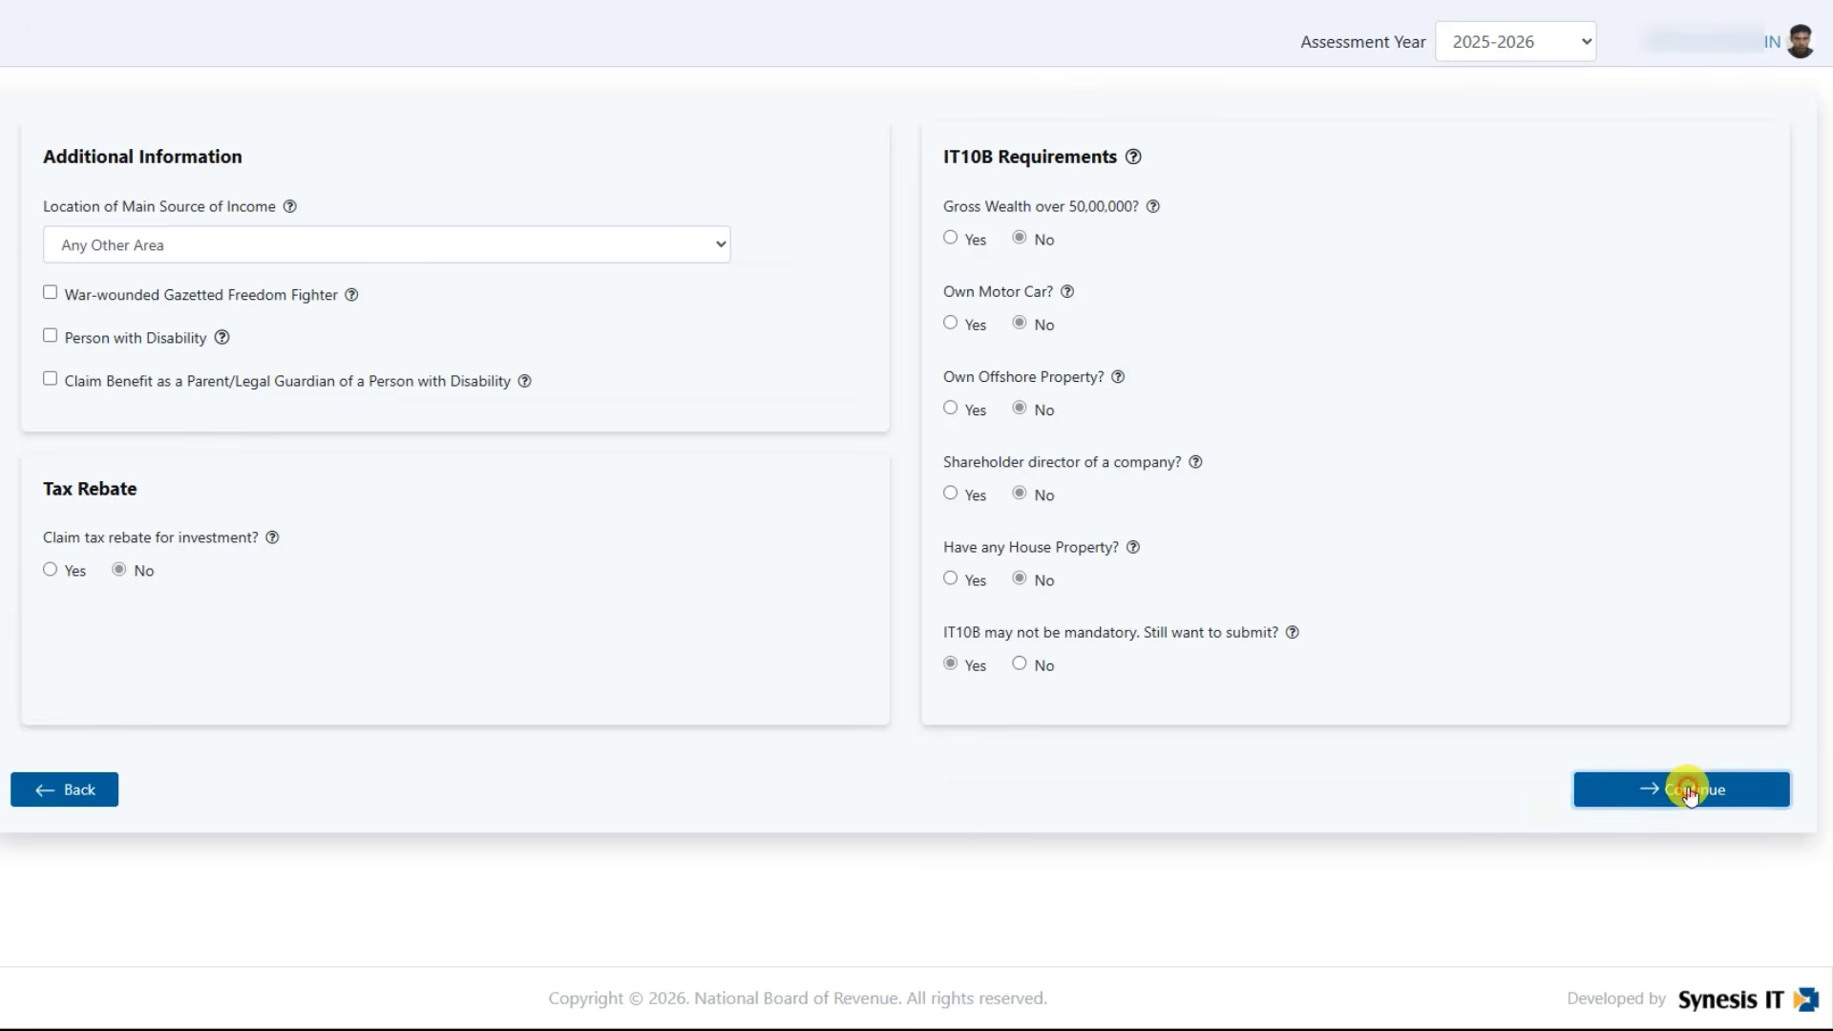
Step: Review the employment income details for 2025-2026 and save them to continue to income from other sources
scroll(535, 582, down, 3)
scroll(584, 638, down, 3)
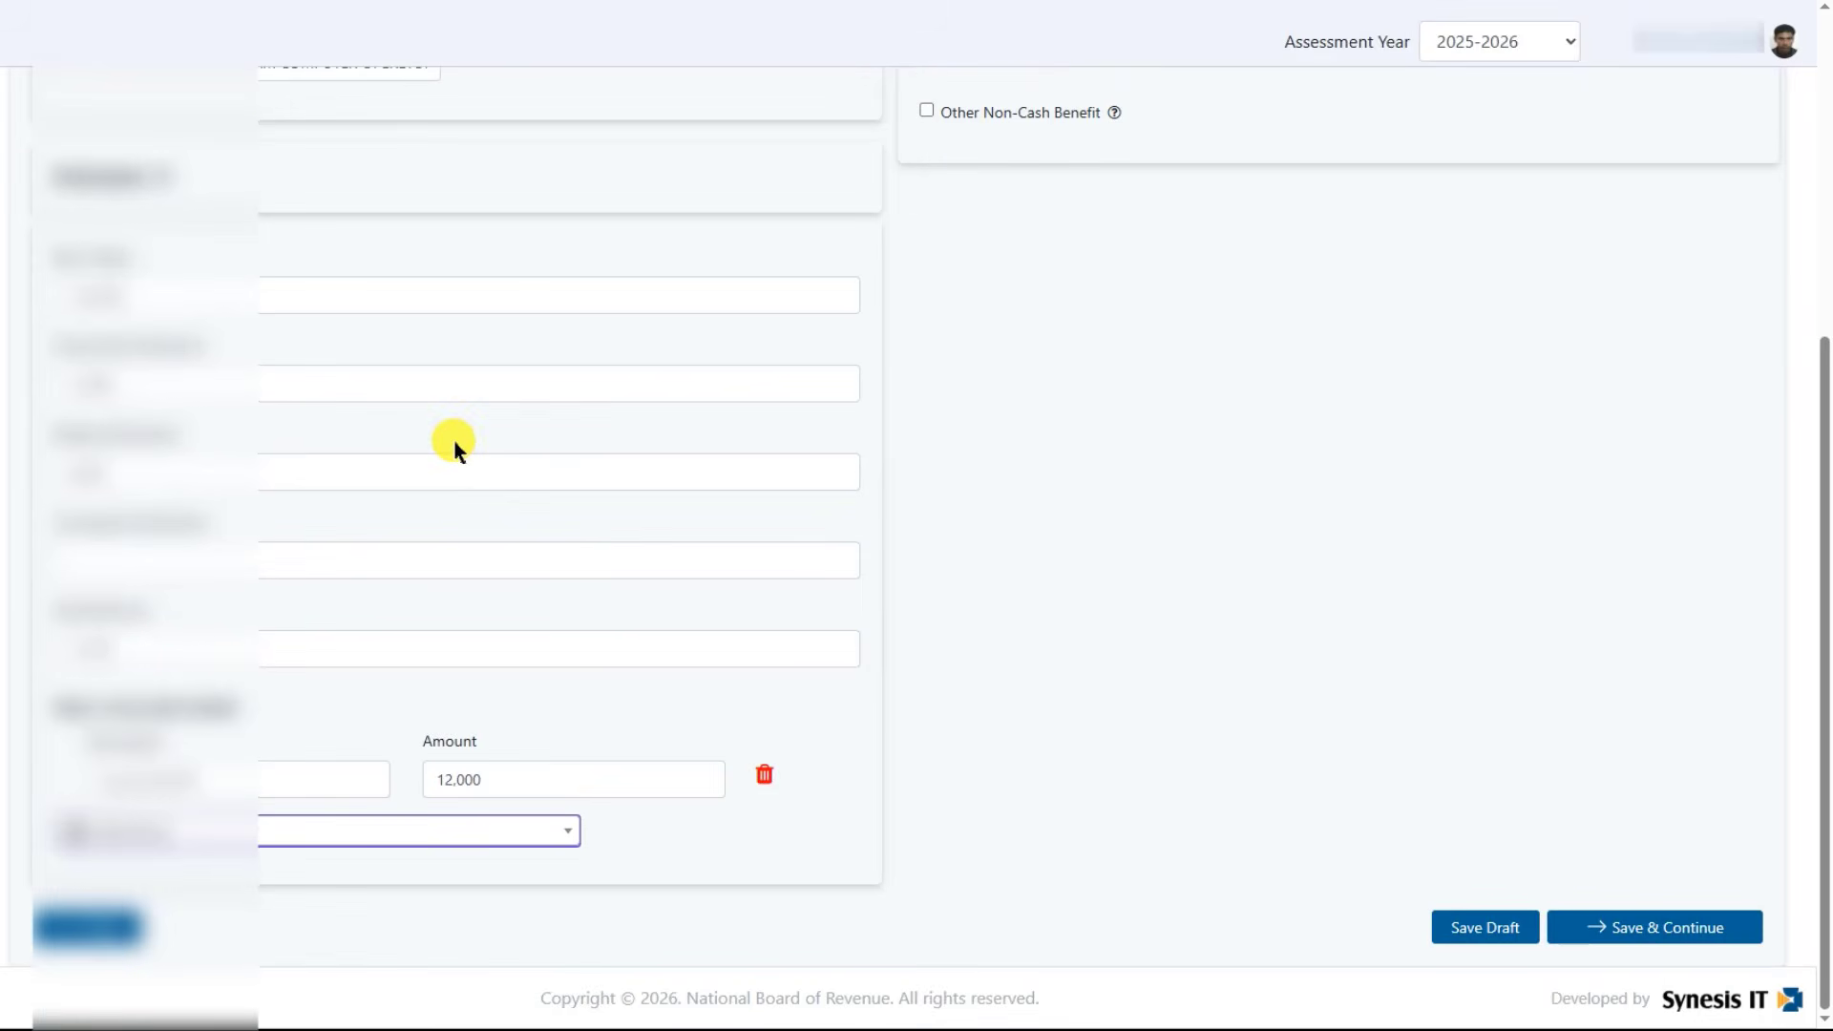
scroll(340, 331, up, 3)
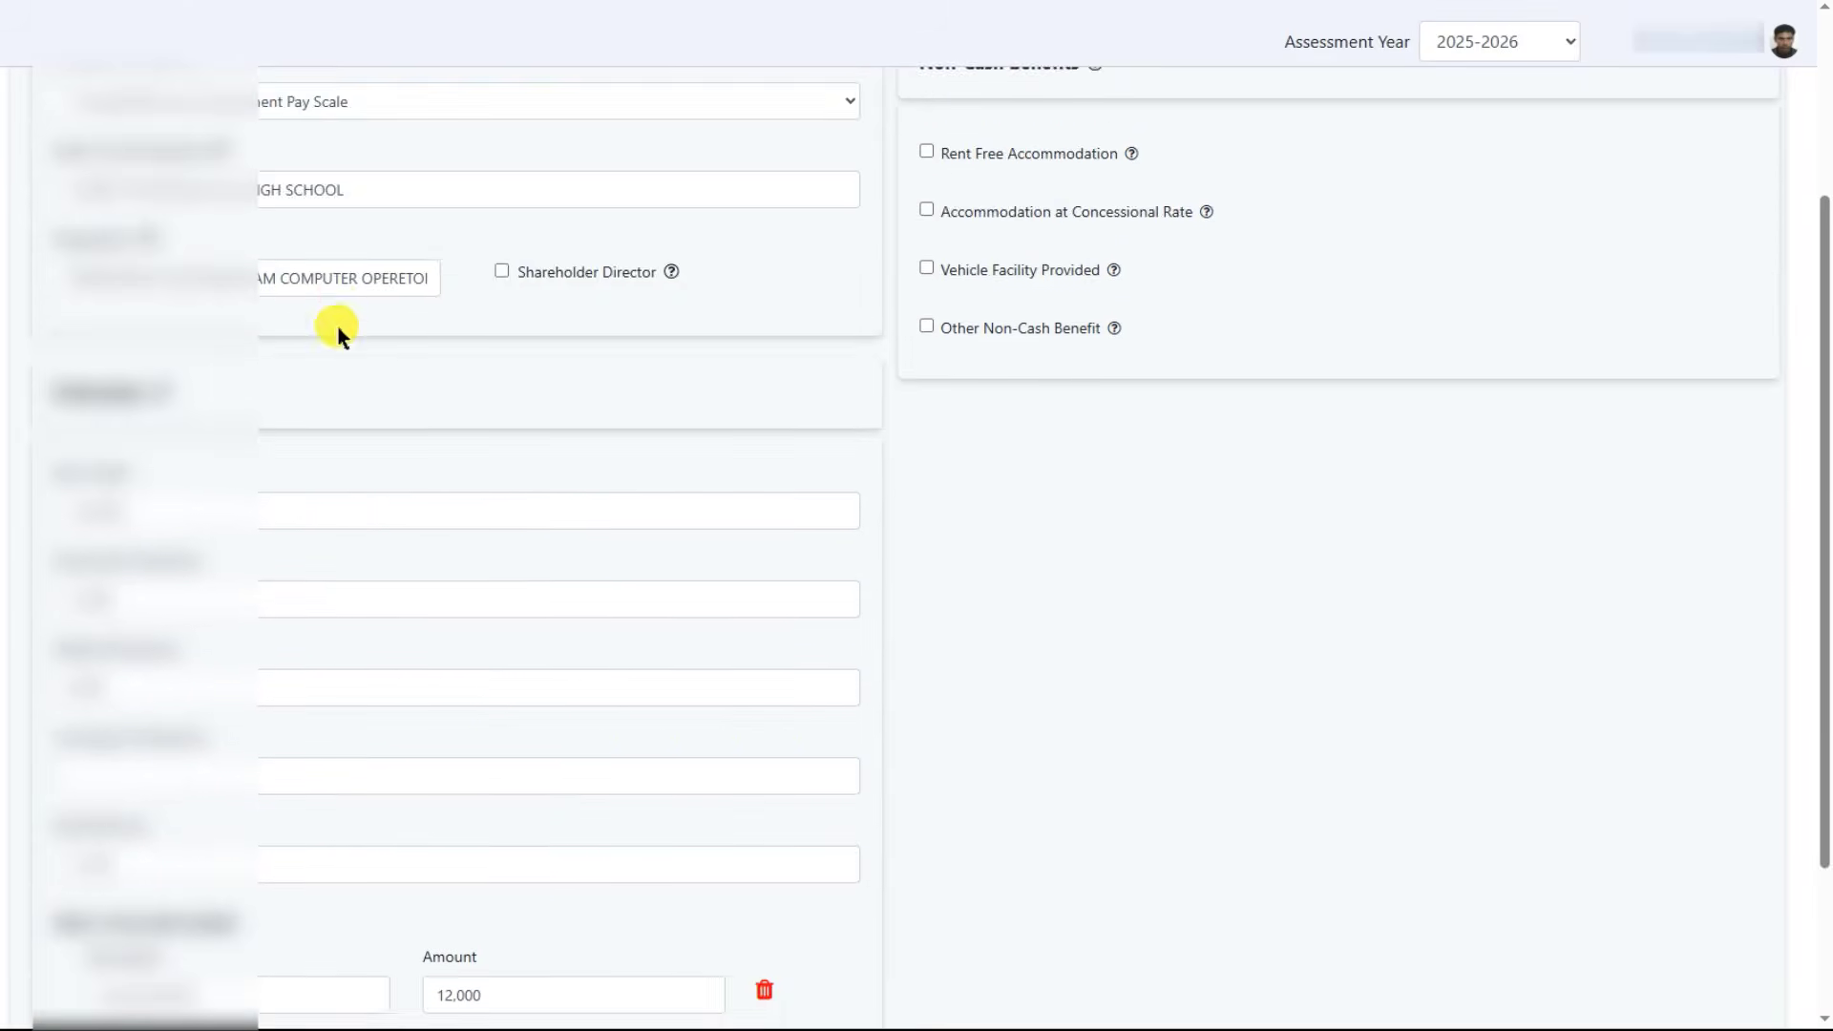
scroll(488, 550, down, 3)
click(1616, 925)
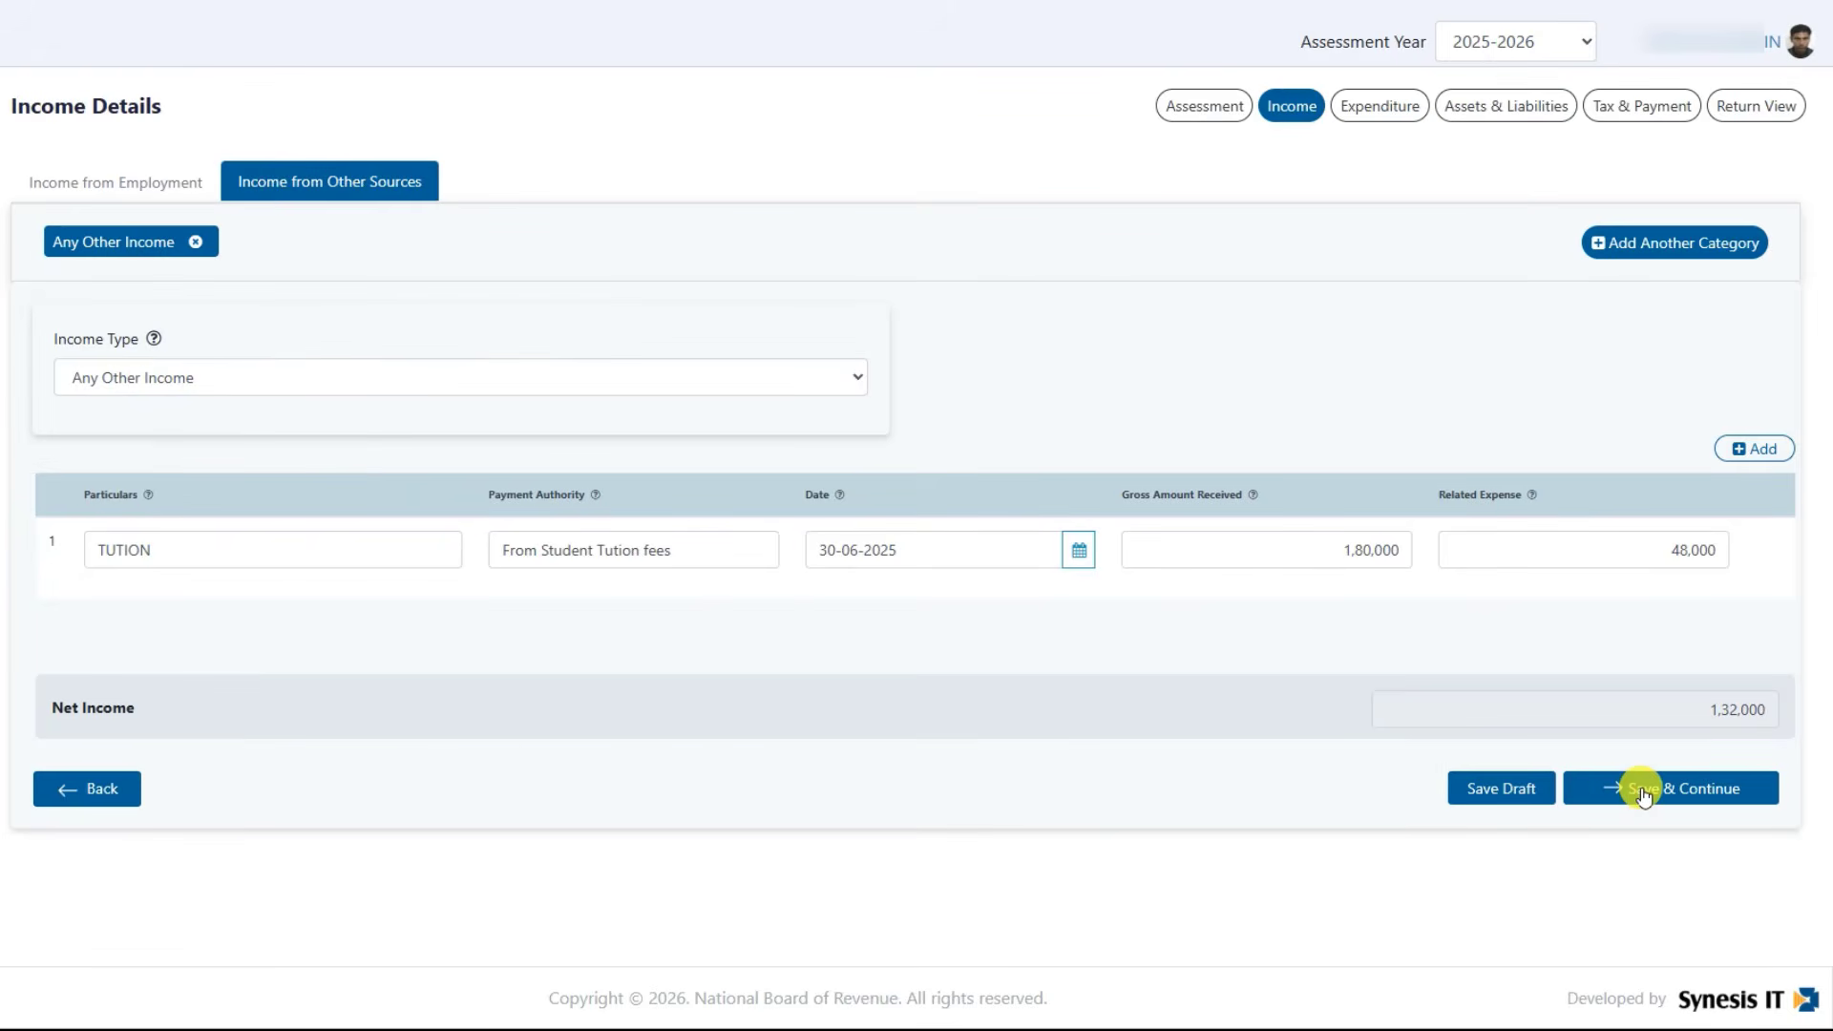
Step: Save the tuition income under other sources, then check and save the expenditure statement to continue to assets and liabilities
click(1641, 792)
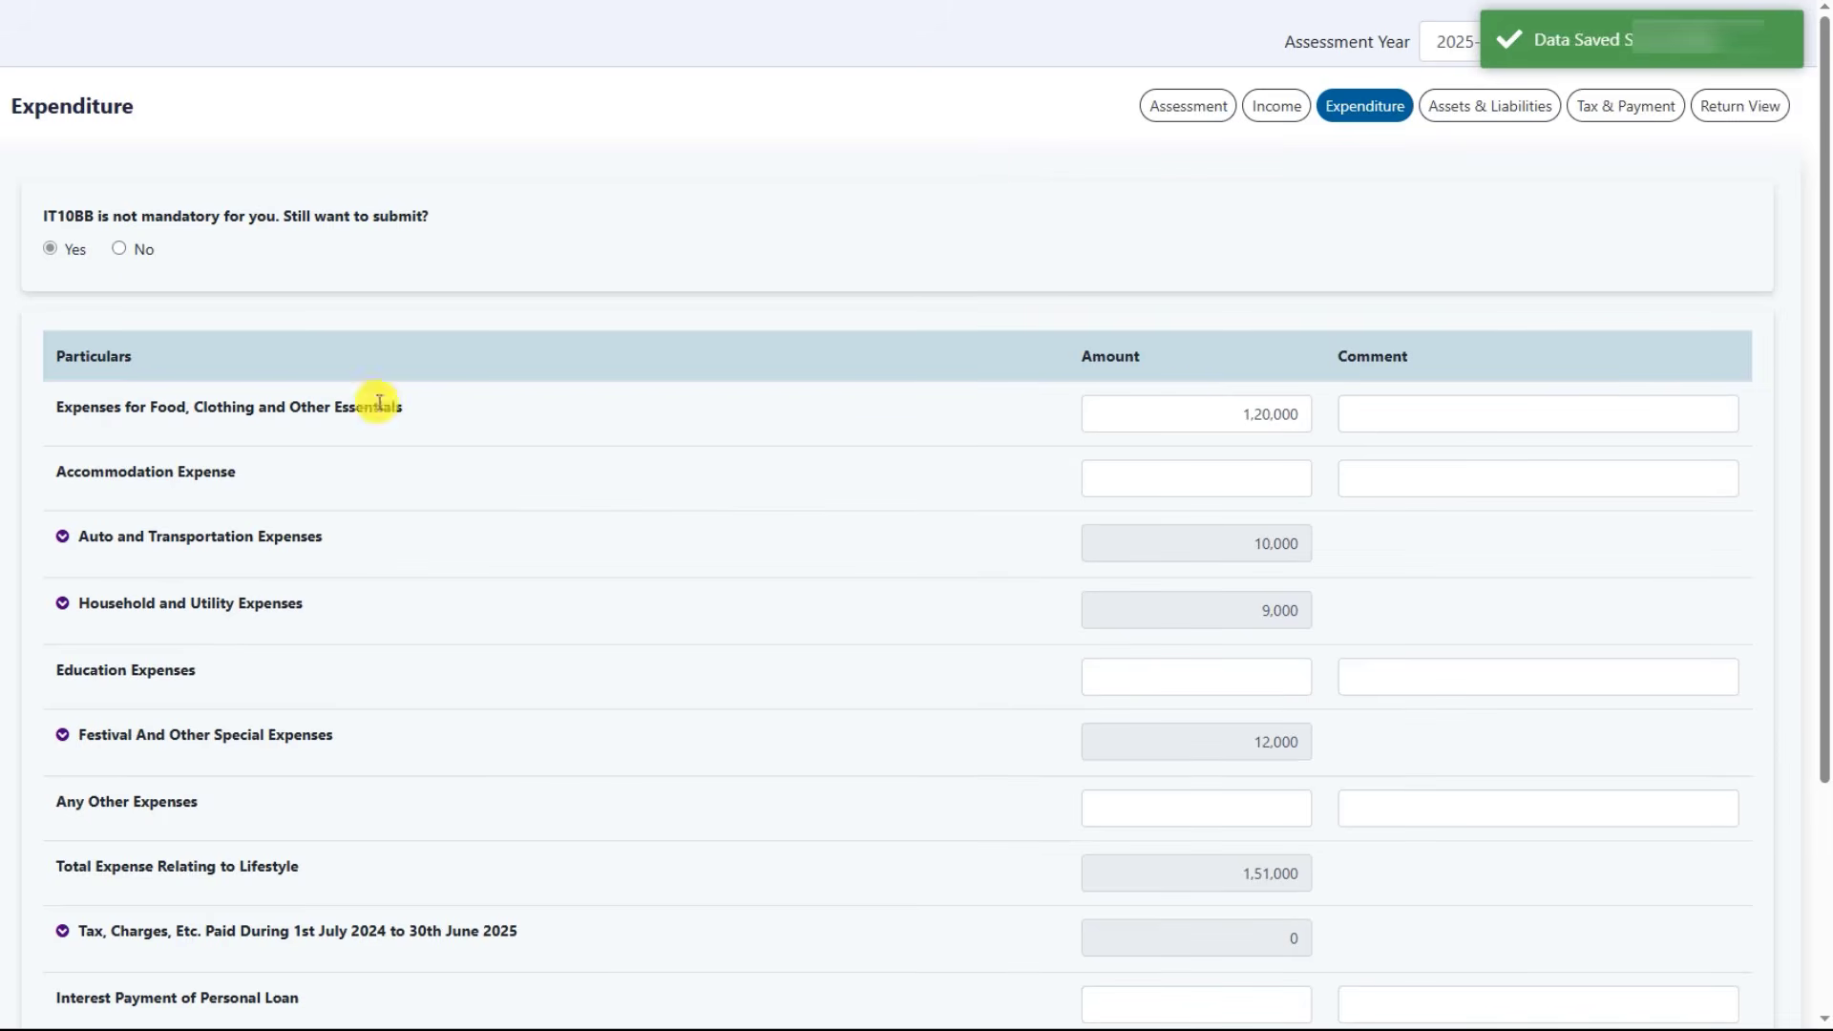
scroll(1217, 387, down, 3)
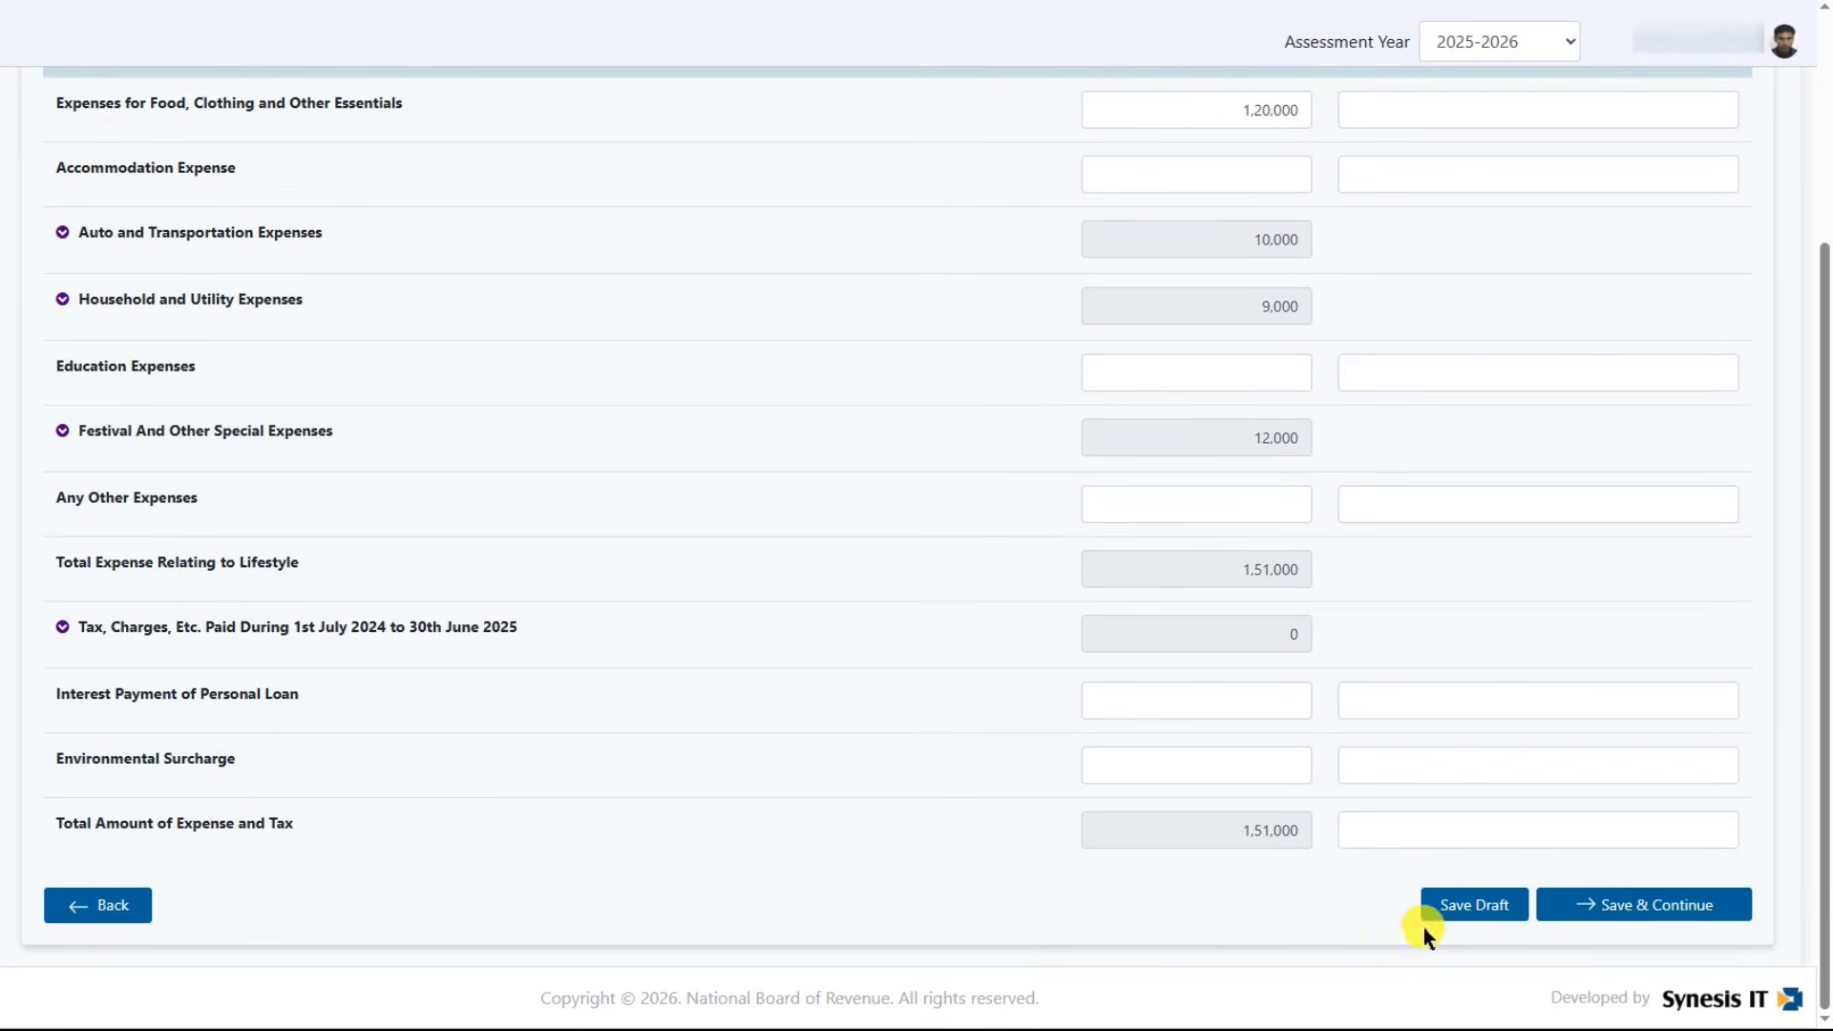
click(1585, 902)
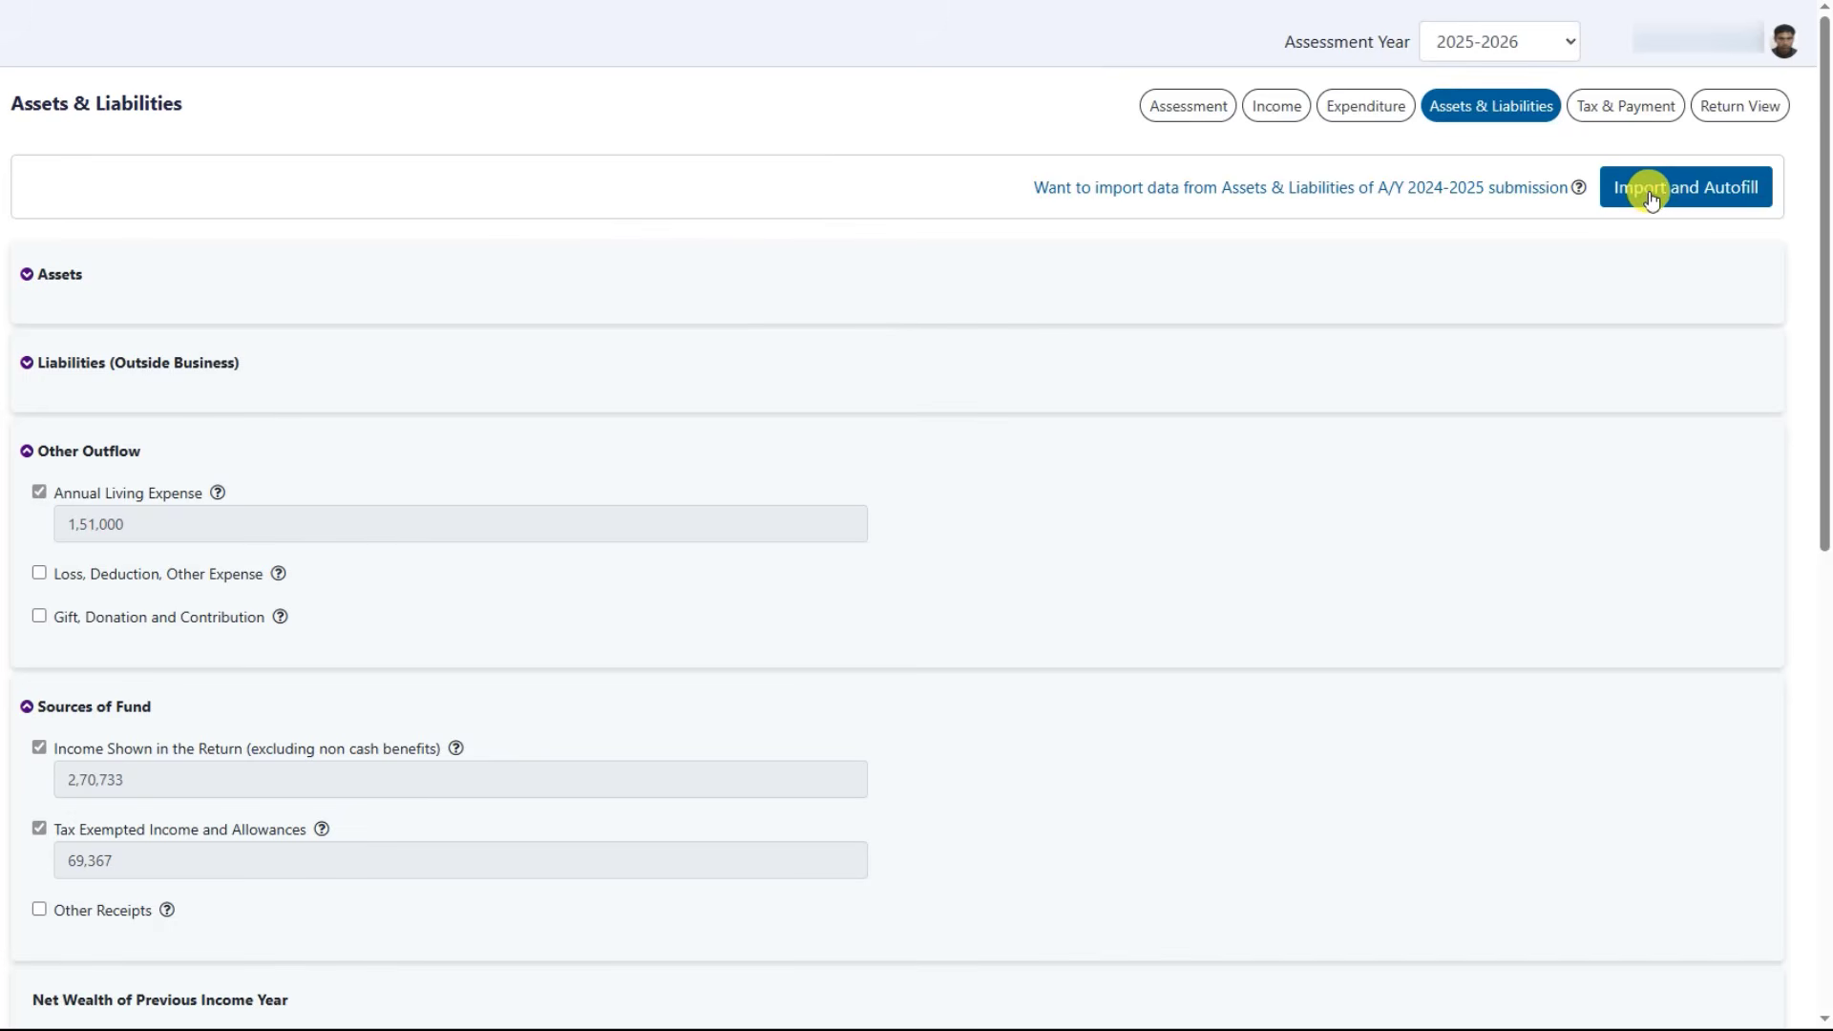
Step: Import and autofill the assets and liabilities from the 2024-2025 submission, and check the difference in the summary
click(1682, 196)
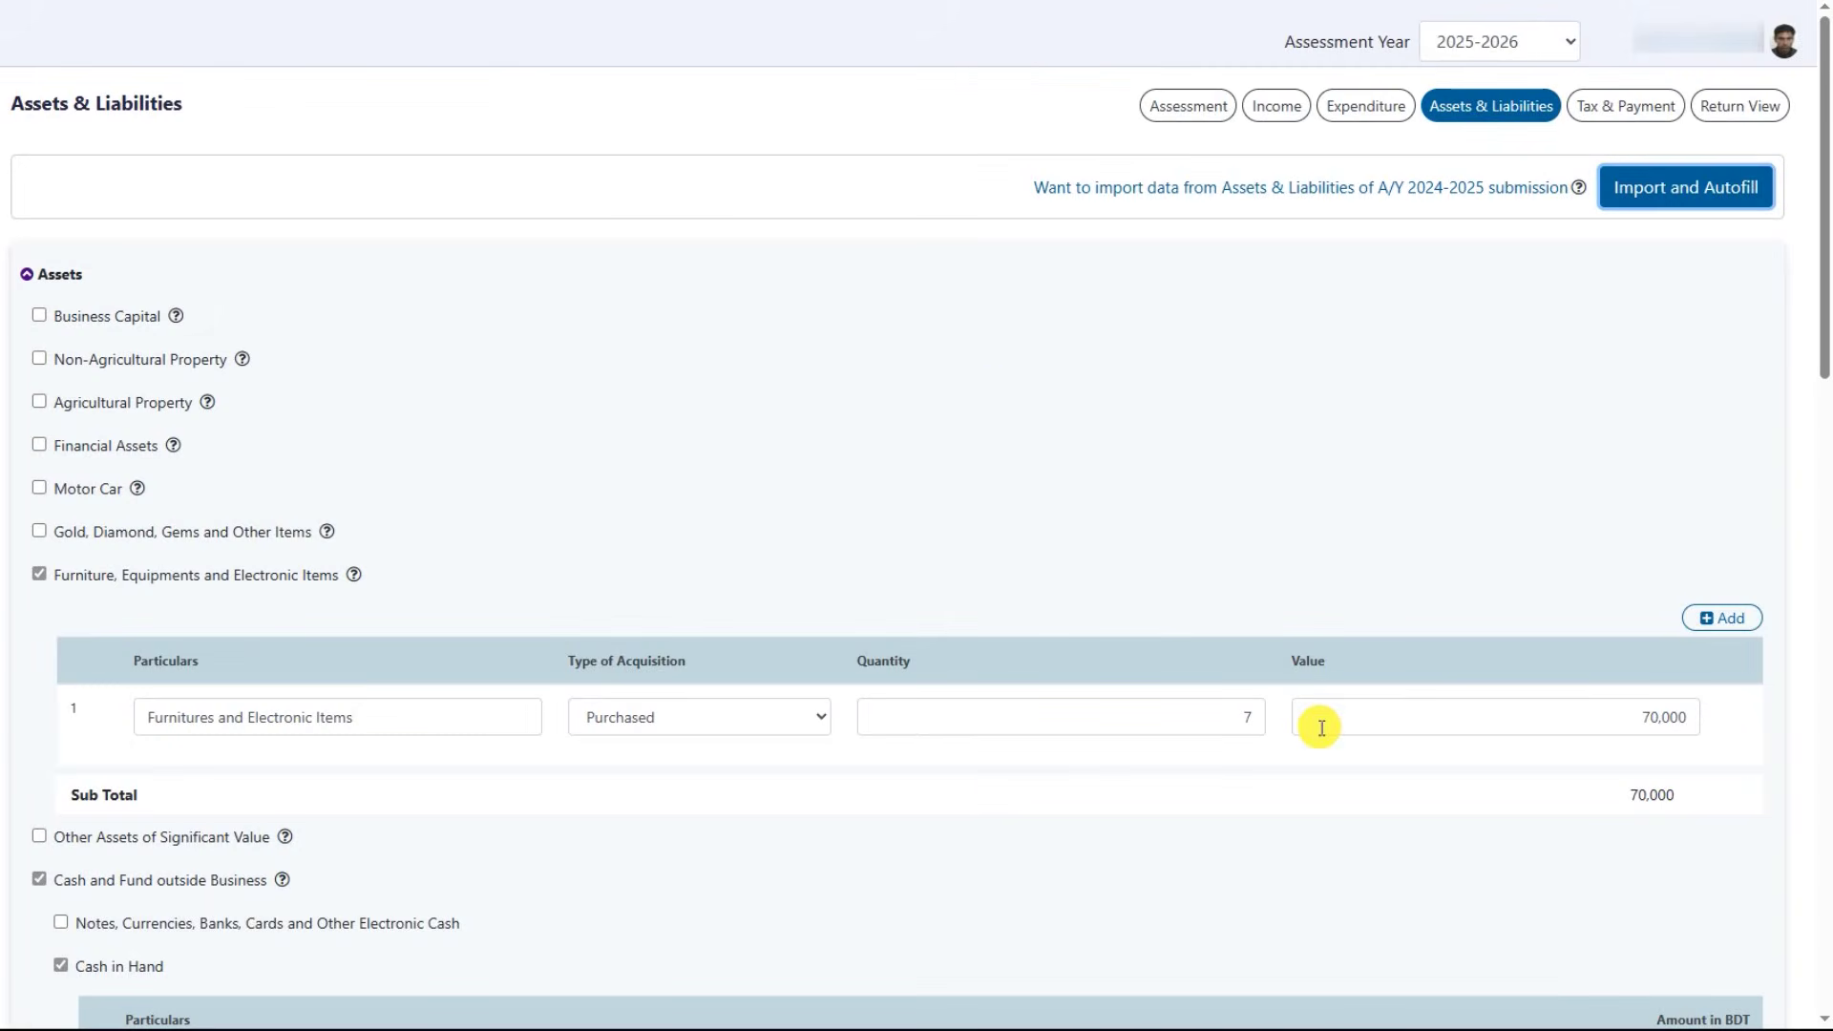
scroll(1238, 582, down, 4)
scroll(1238, 582, down, 15)
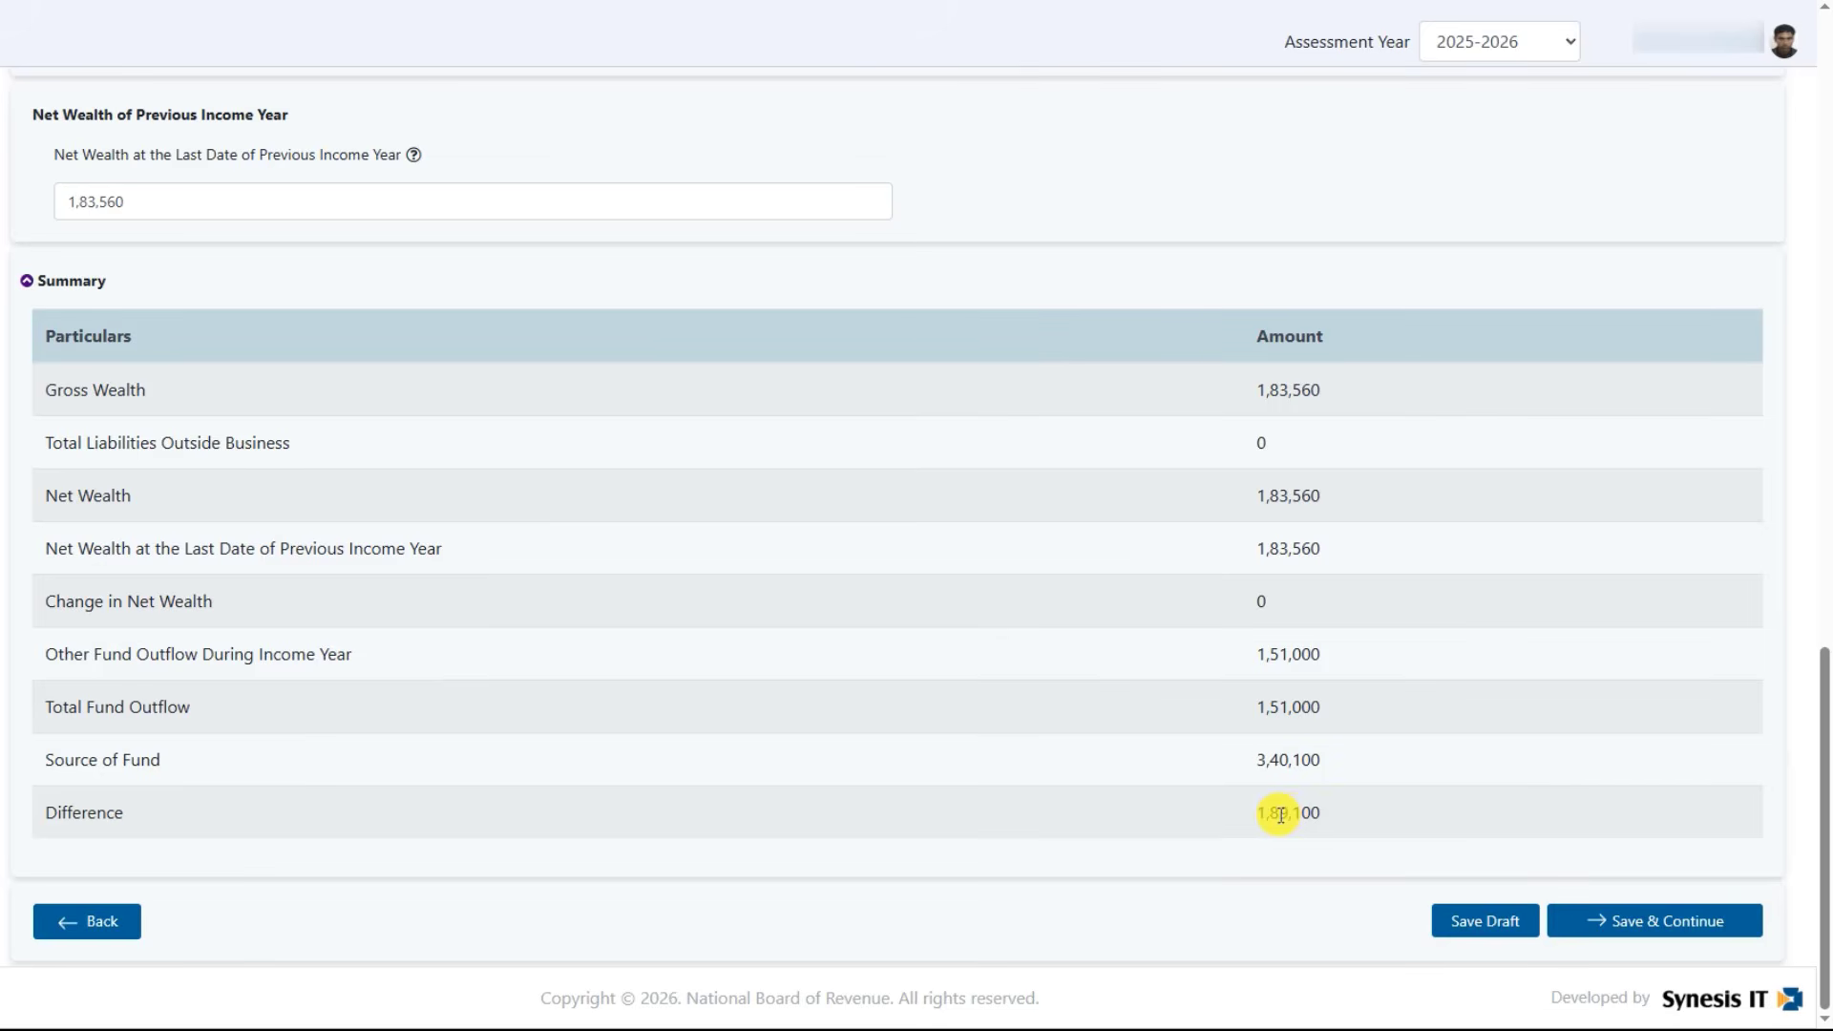
Step: Clear the Cash in Hand amount at the end of the income year and return to the recalculated summary
scroll(1291, 814, up, 9)
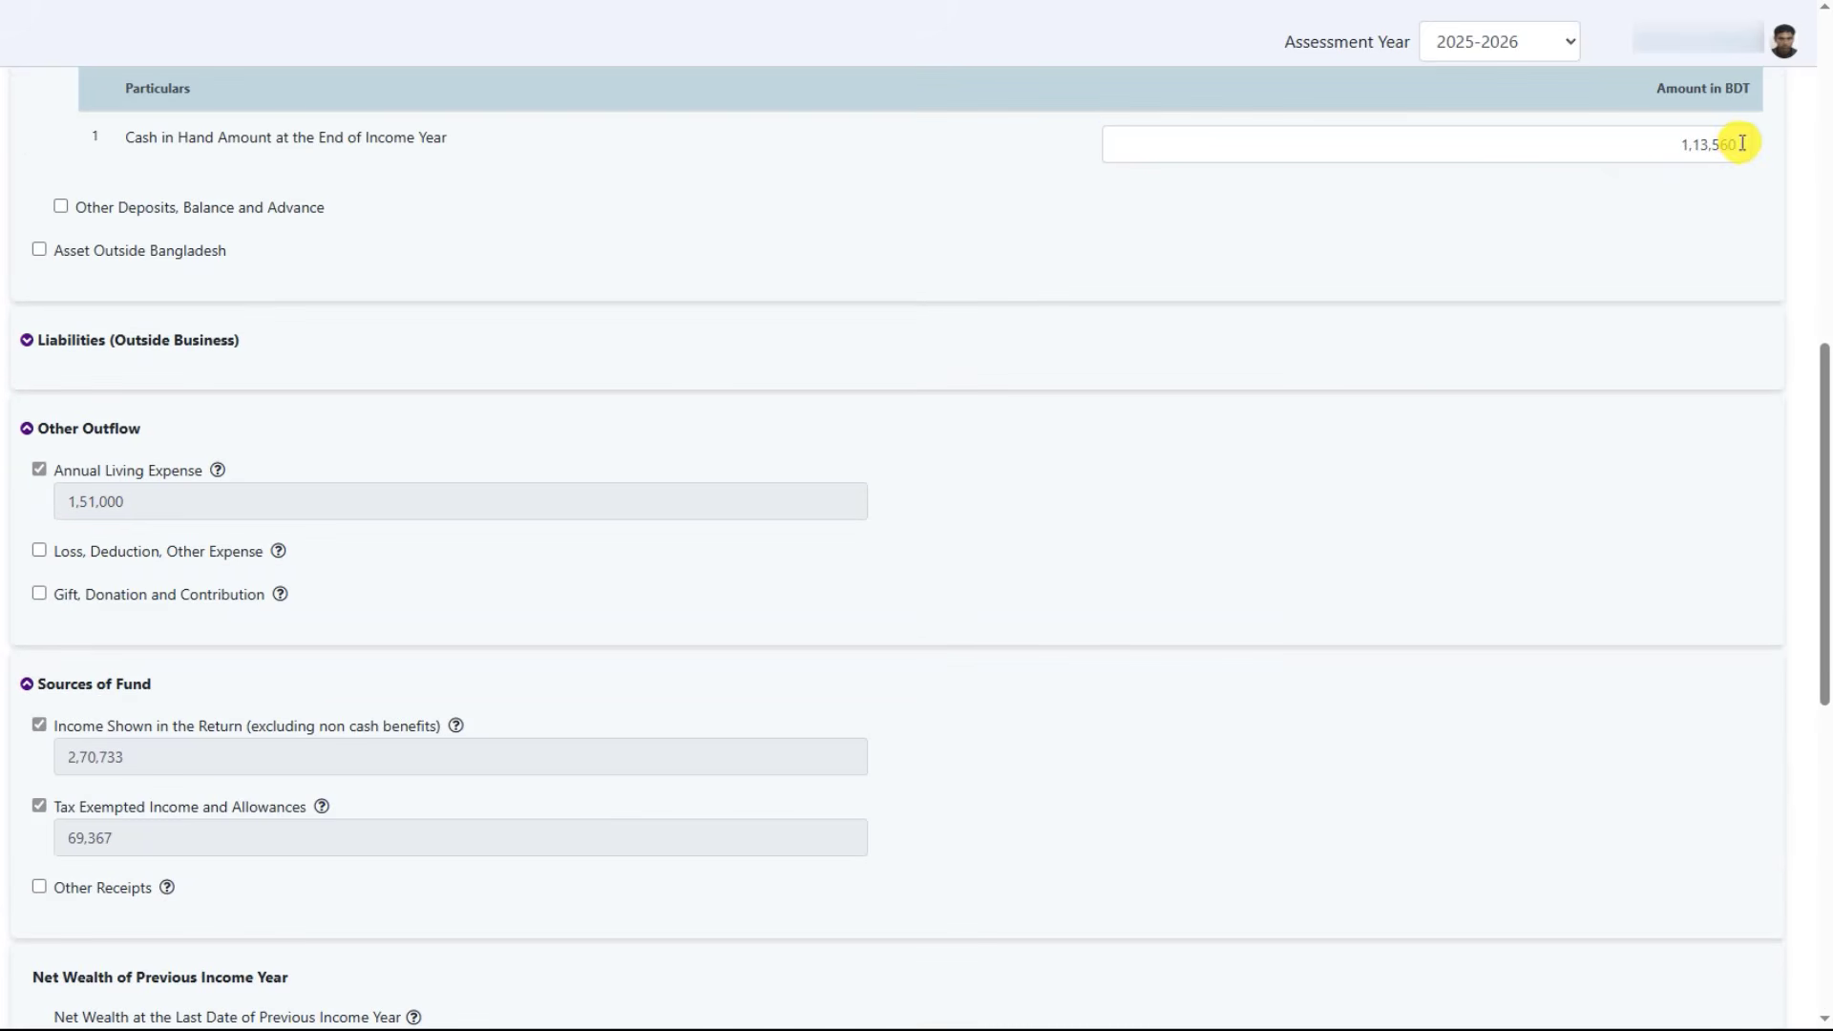
drag(1738, 143, 1615, 150)
key(BackSpace)
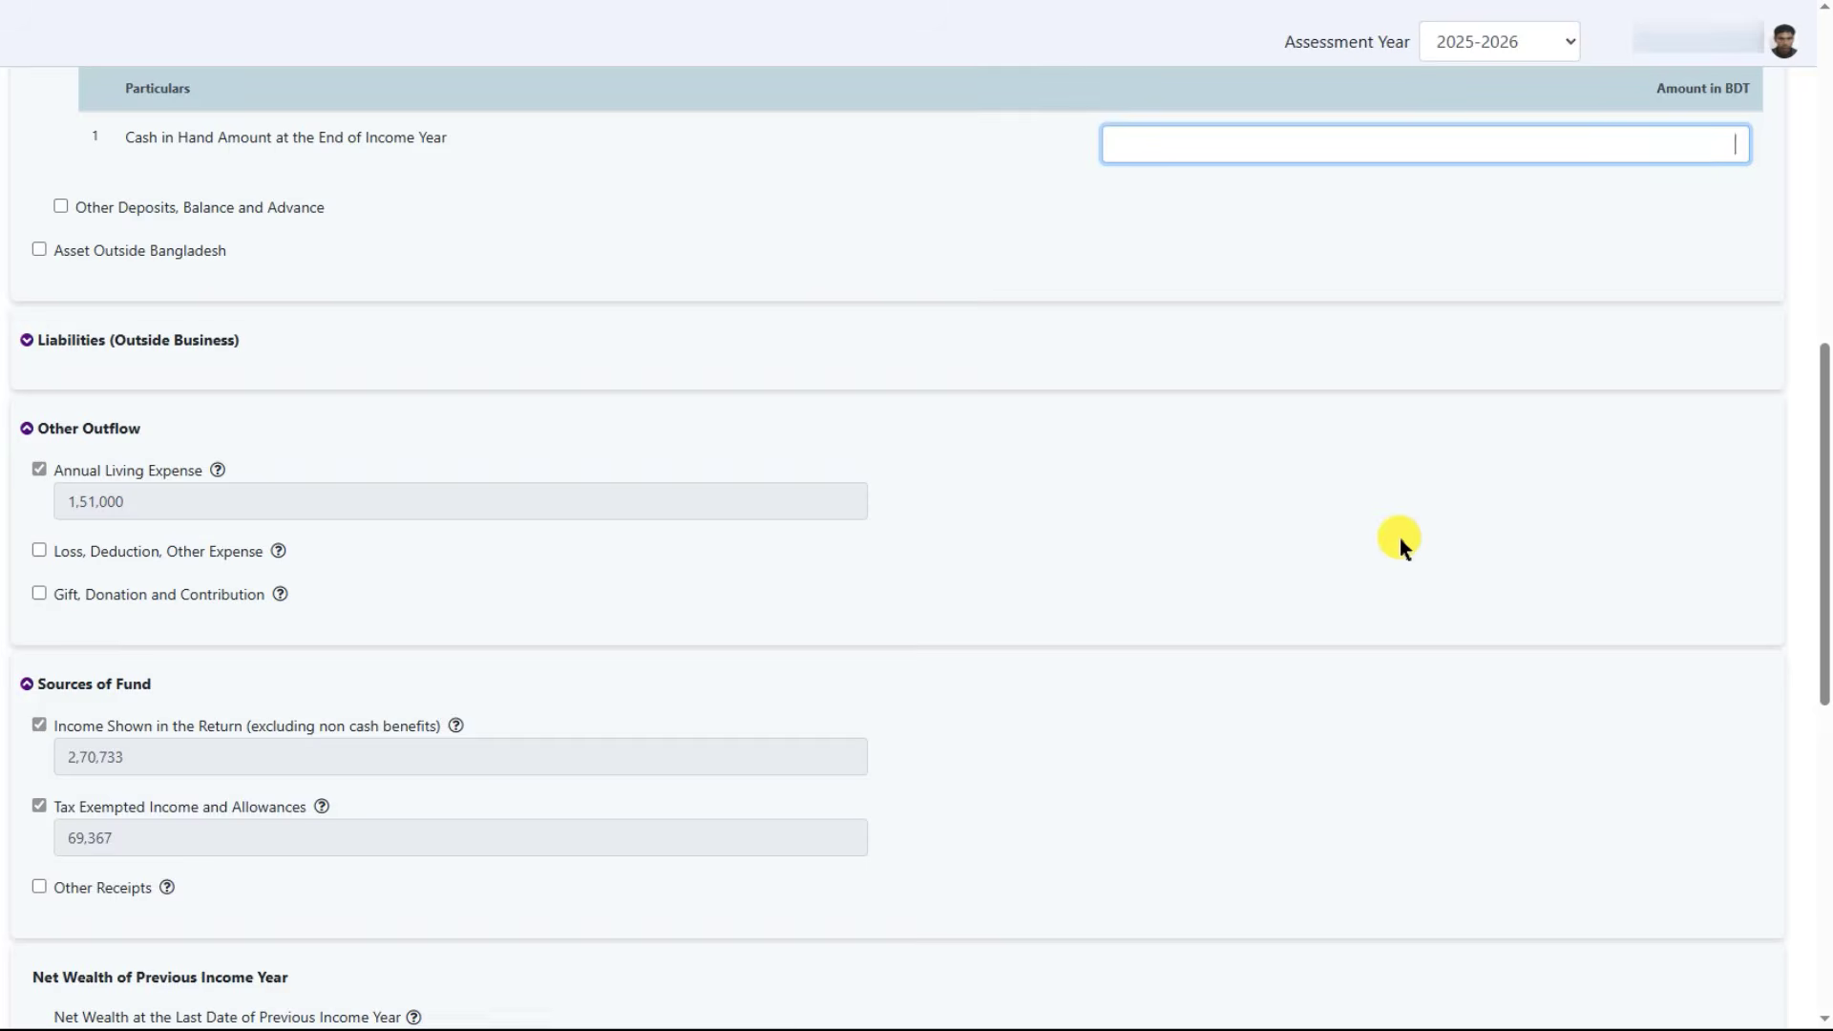
scroll(1374, 548, down, 9)
Step: Copy the summary's difference into the Cash in Hand amount as 3,02,660 and recheck the summary
drag(1248, 809, 1398, 817)
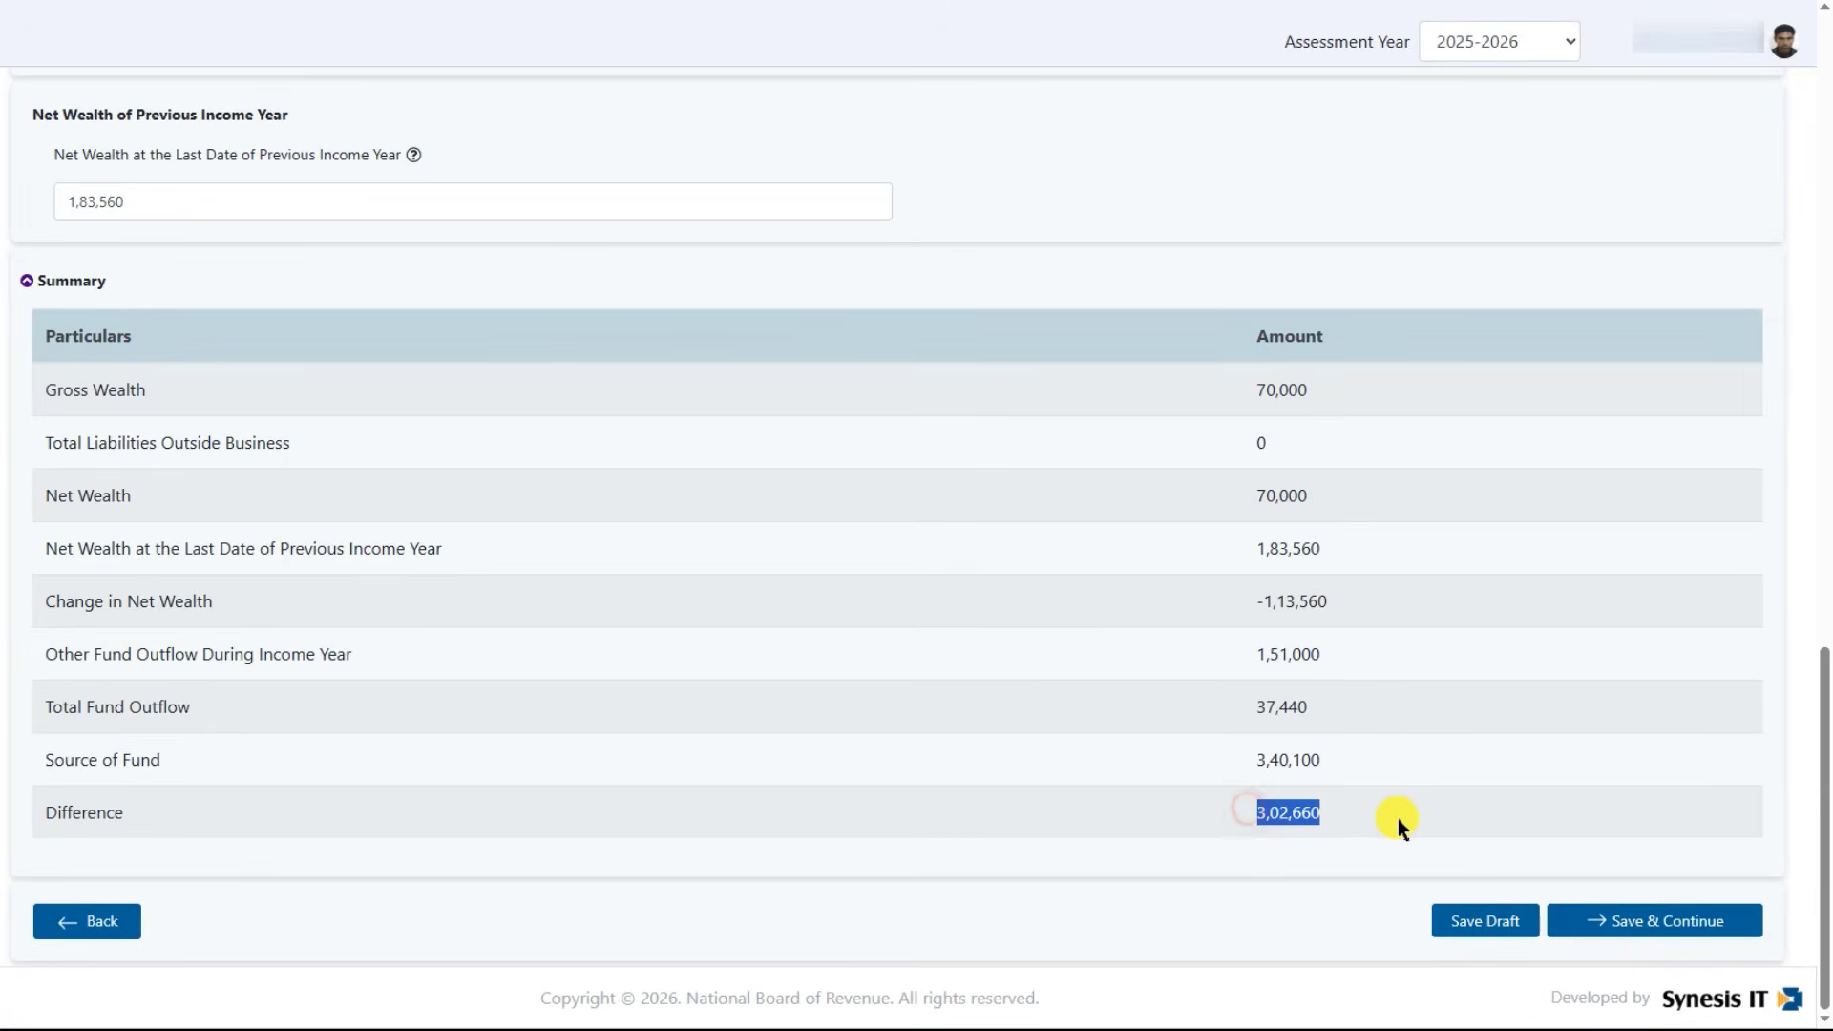
right_click(1293, 810)
click(1365, 421)
scroll(1485, 565, up, 9)
click(1700, 140)
key(ctrl+v)
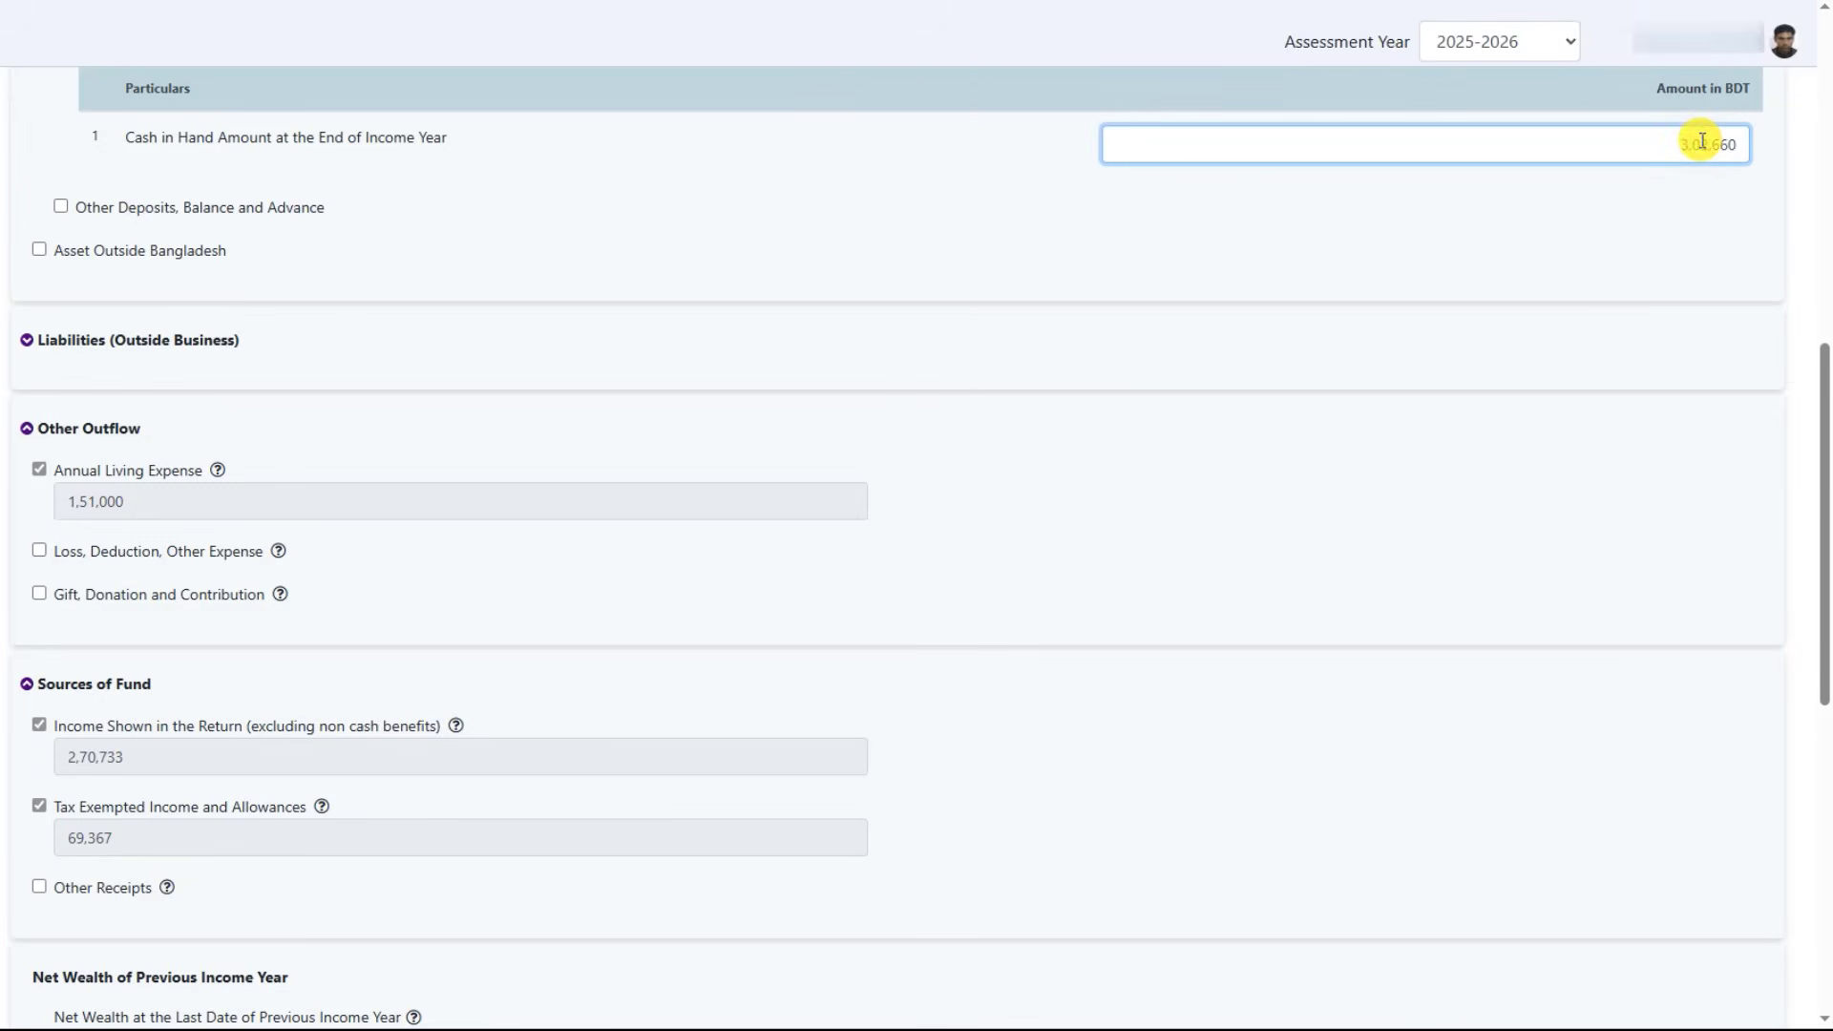
click(1583, 205)
scroll(1288, 311, down, 8)
scroll(1114, 548, down, 1)
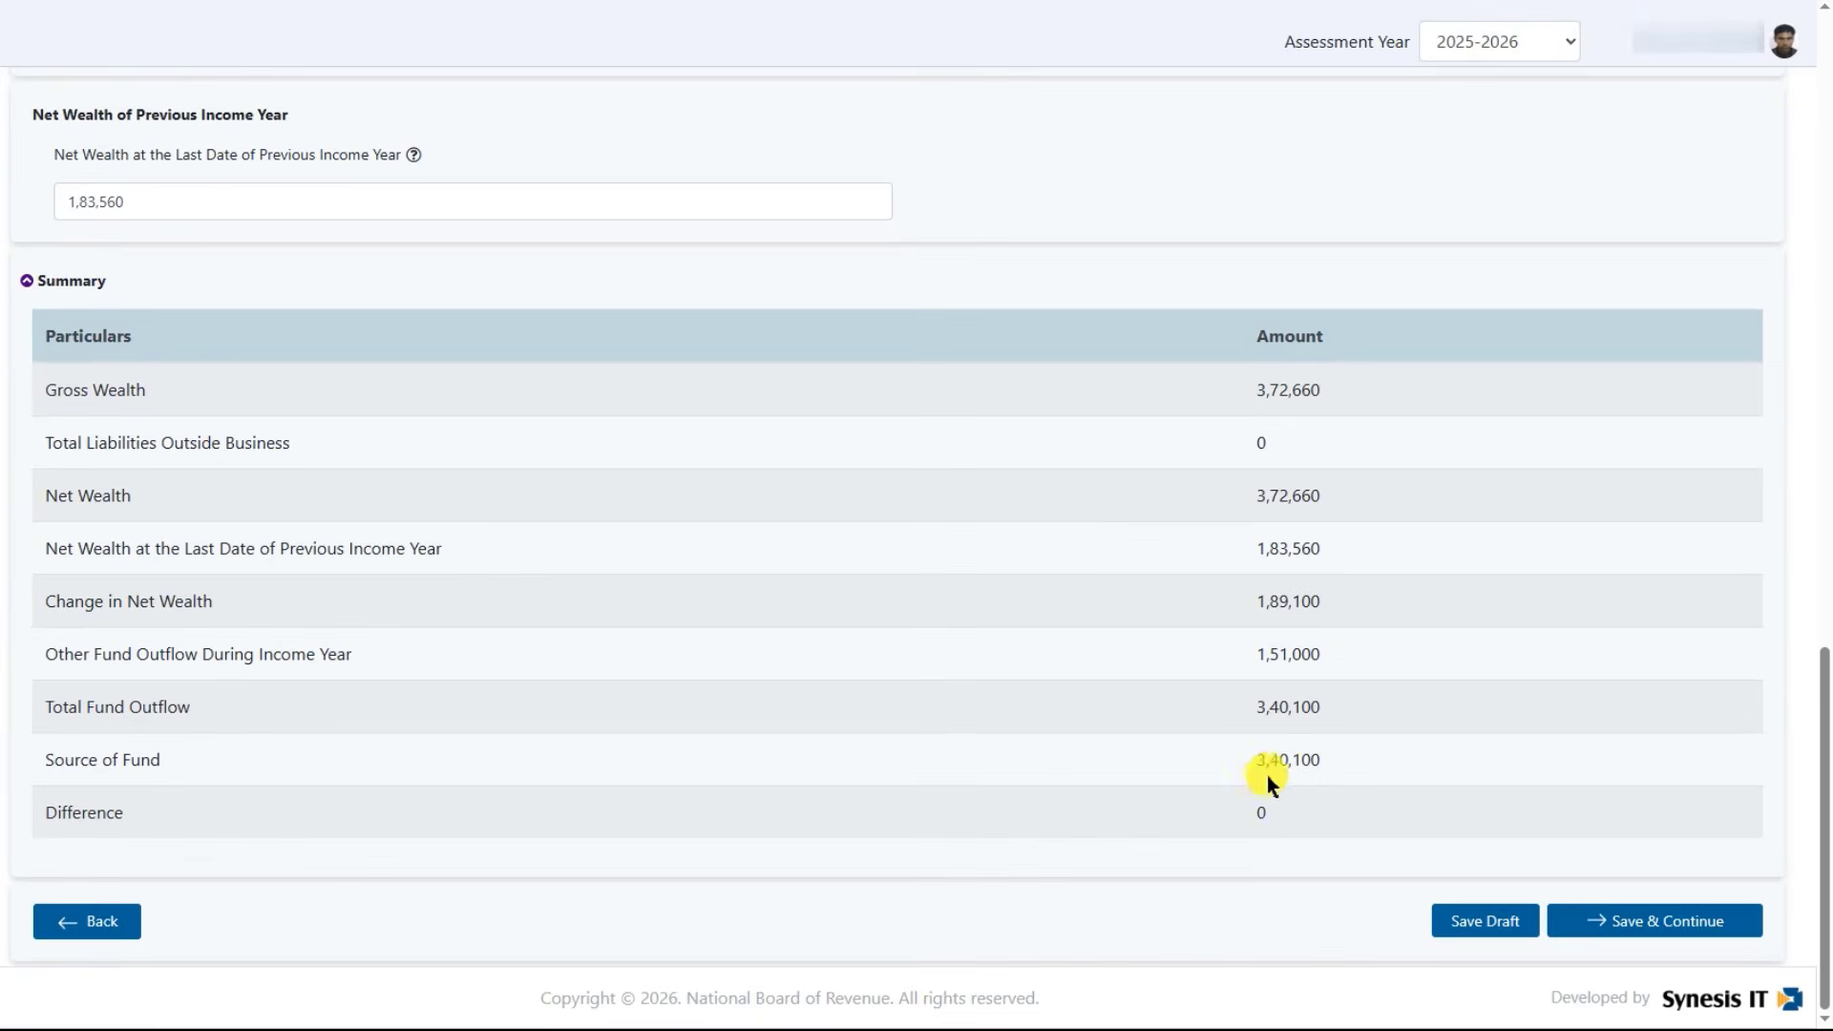
scroll(1392, 402, up, 6)
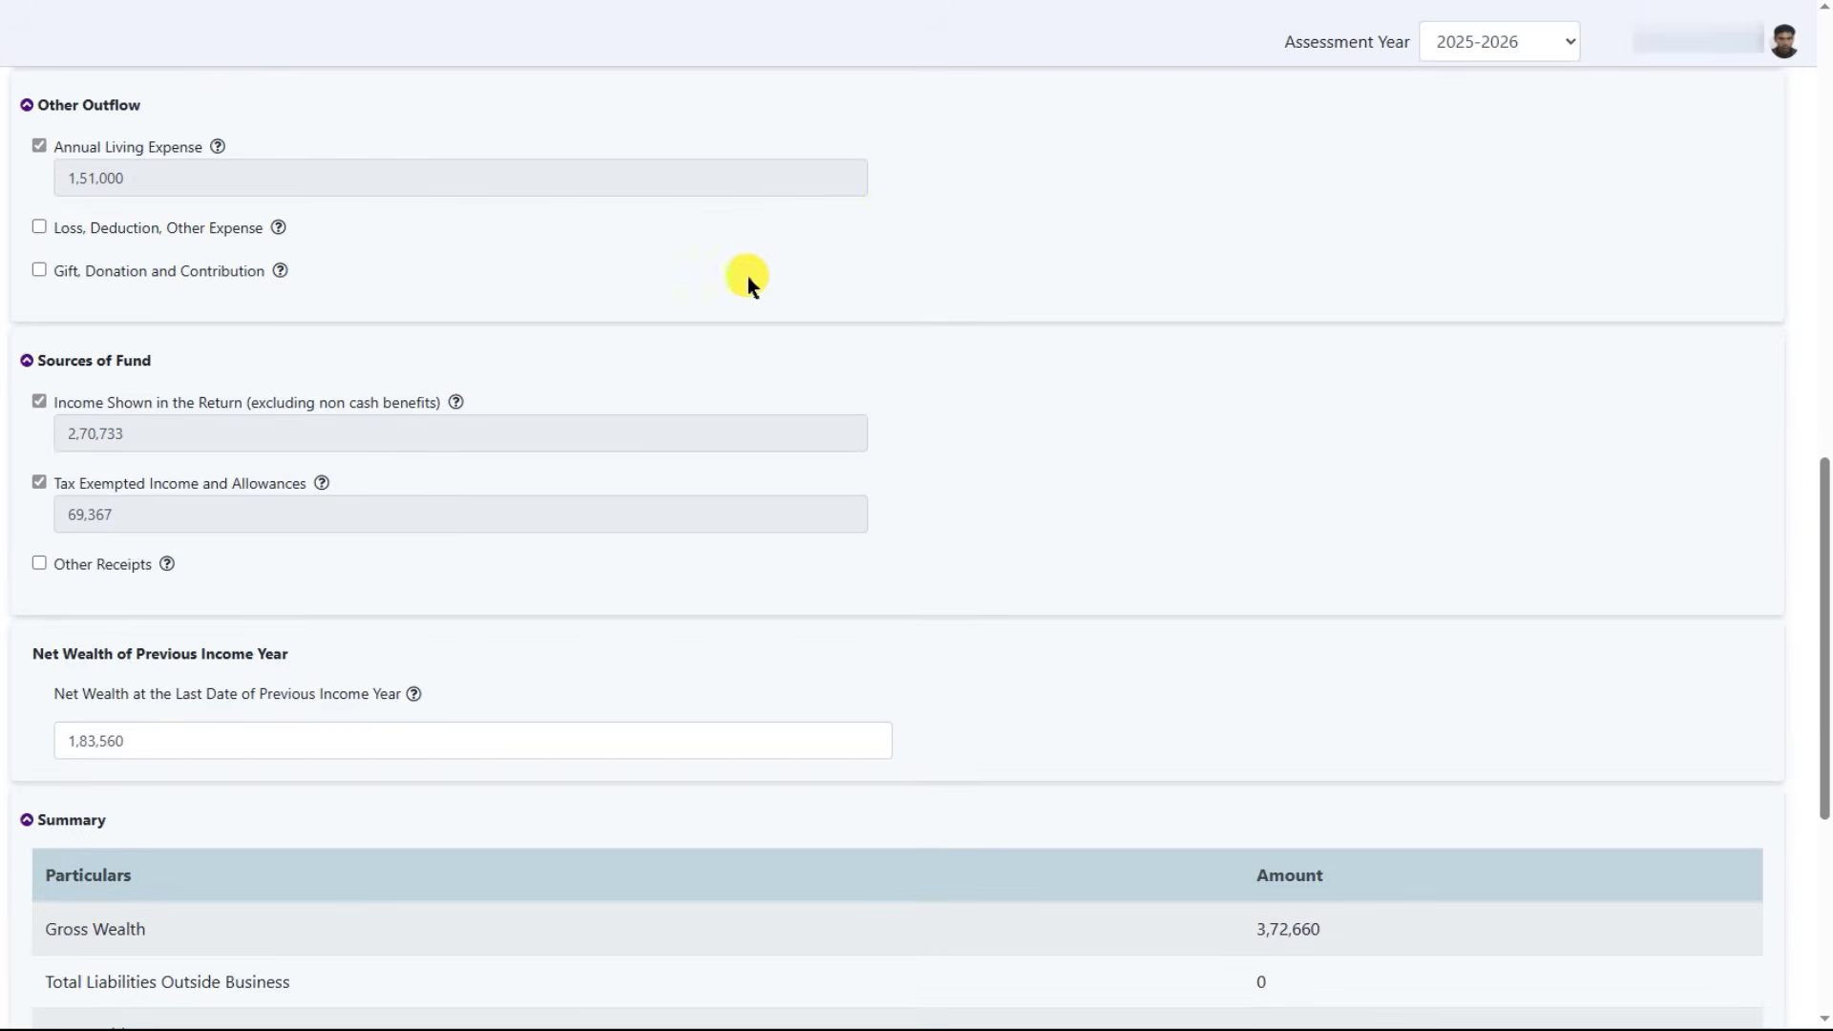
Step: Check the Cash in Hand amount against the assets and liabilities summary, then save and continue to Tax & Payment
scroll(889, 236, up, 7)
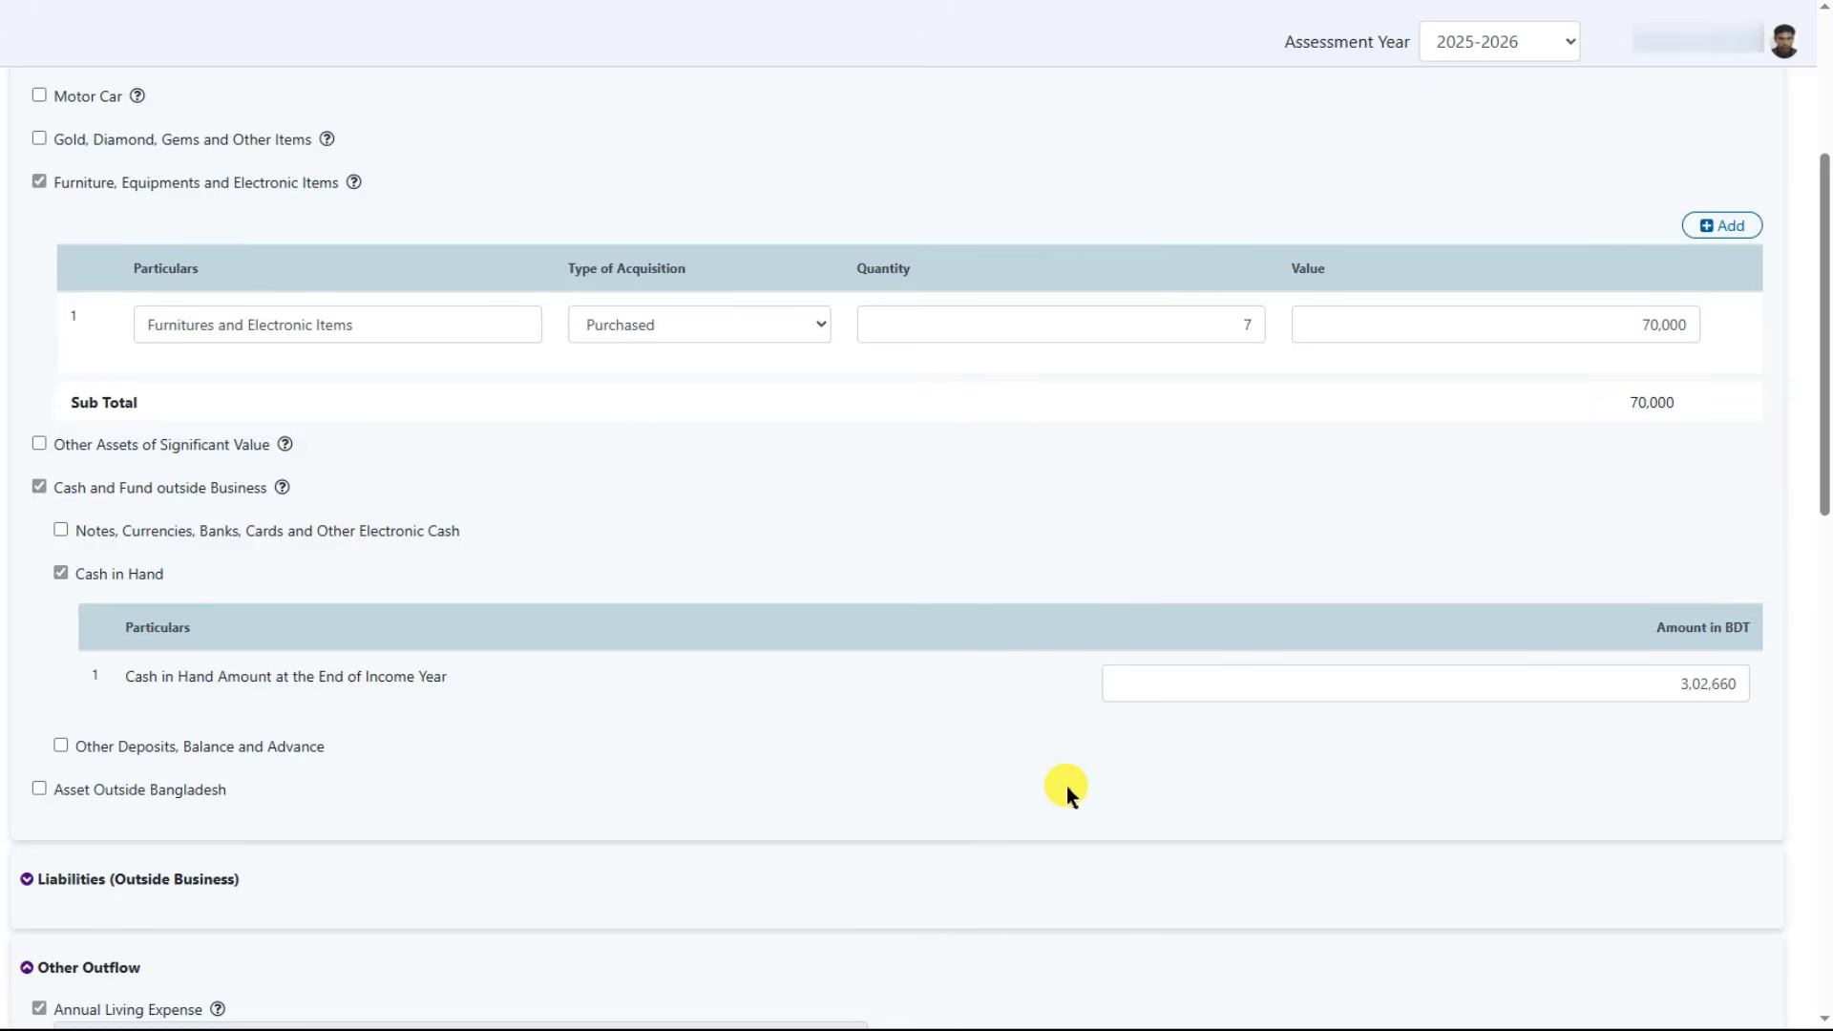
scroll(1067, 787, down, 5)
scroll(1088, 845, down, 6)
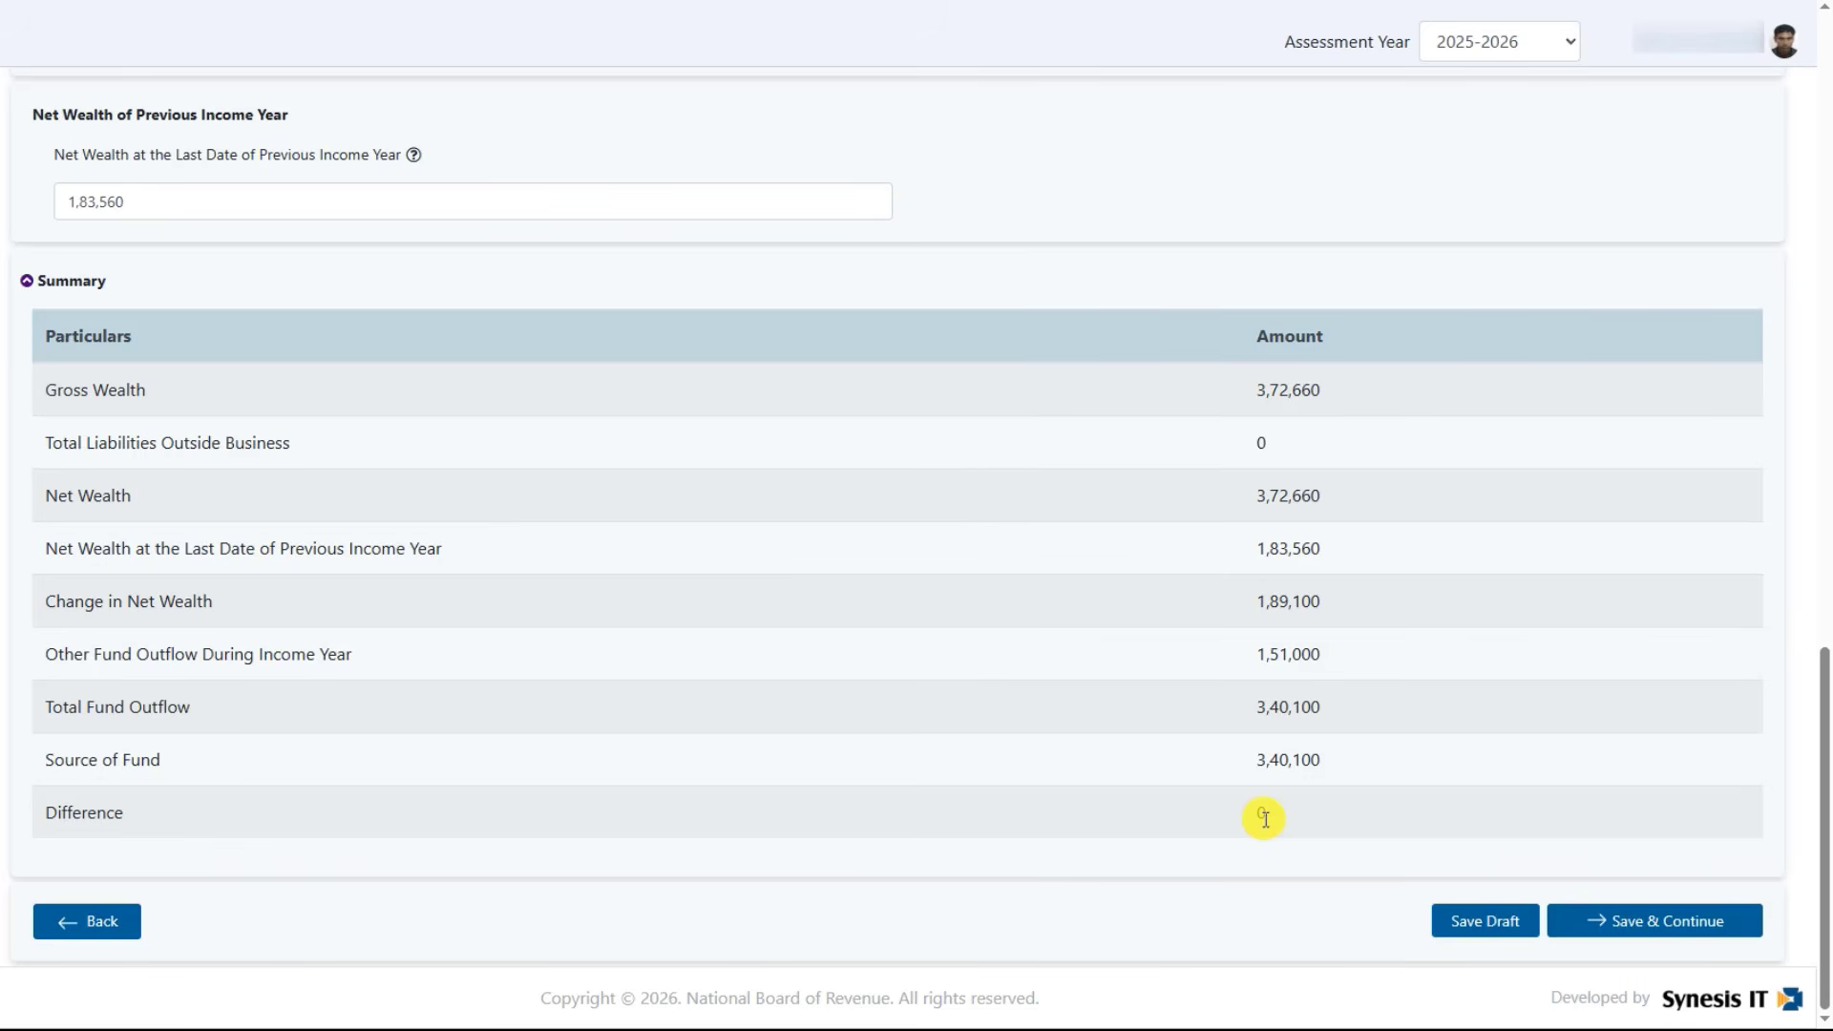
scroll(1263, 818, up, 8)
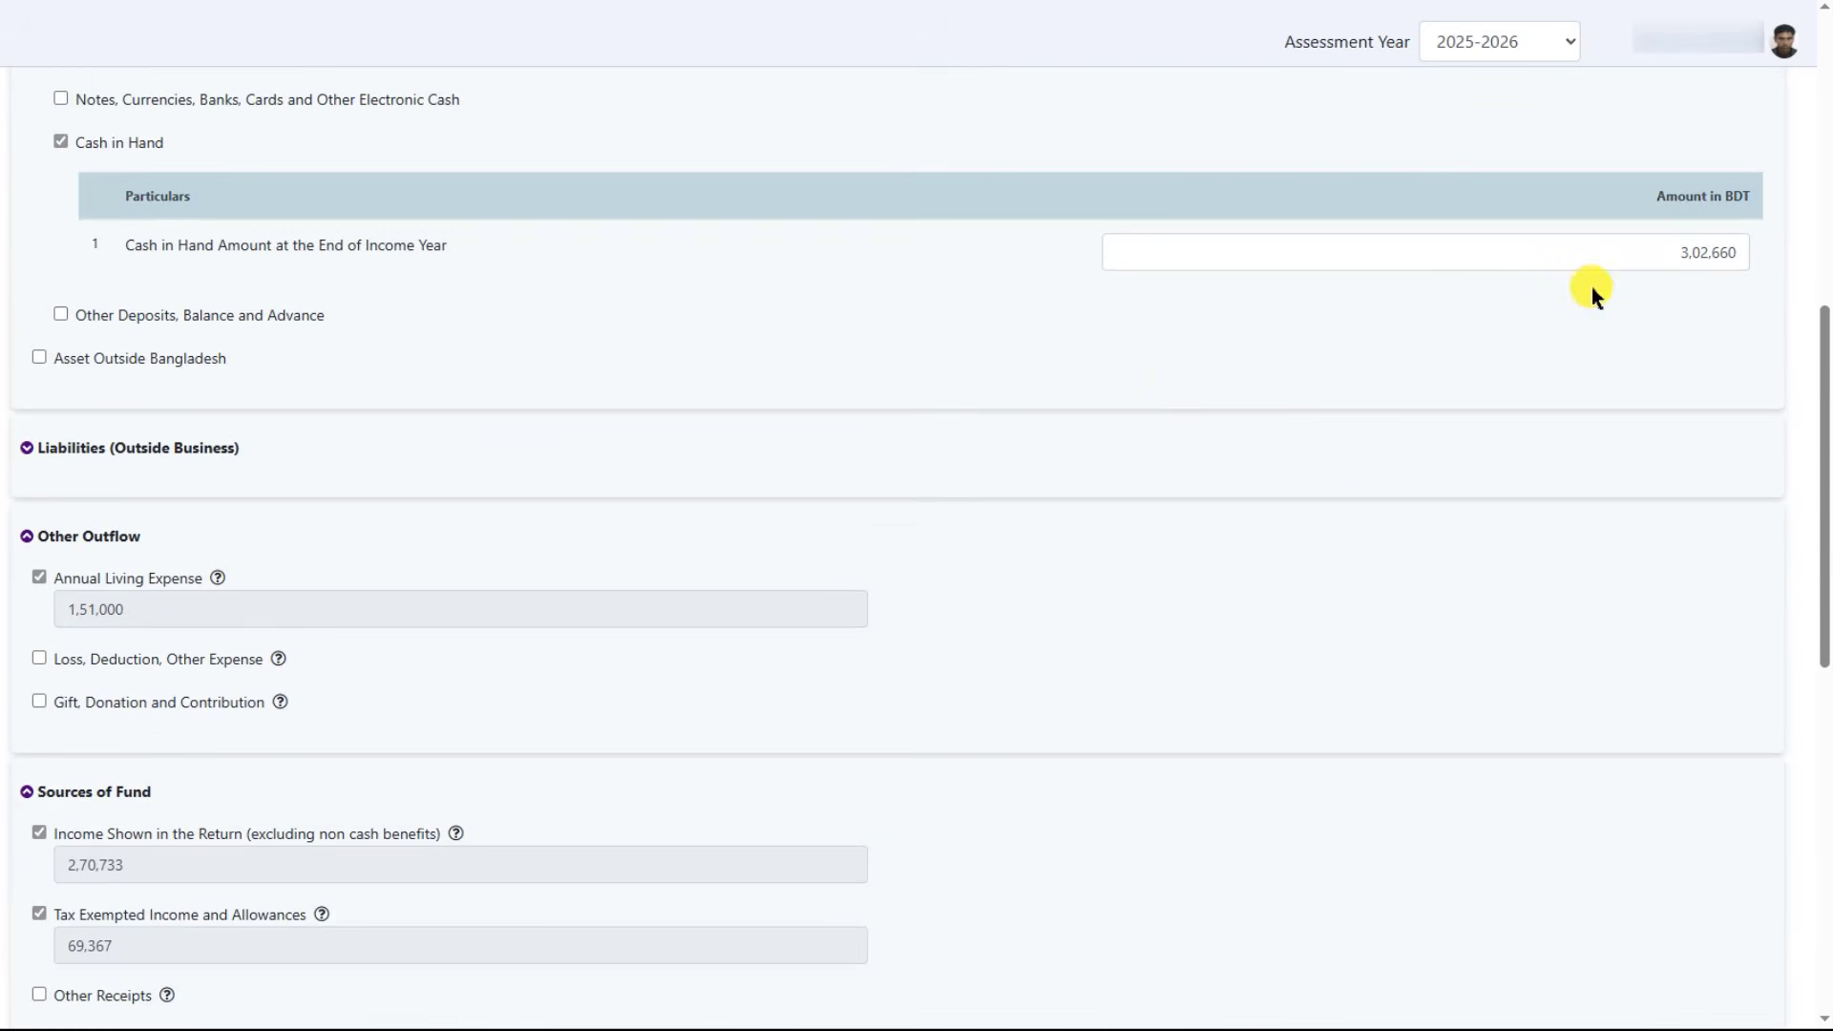
scroll(1044, 483, down, 8)
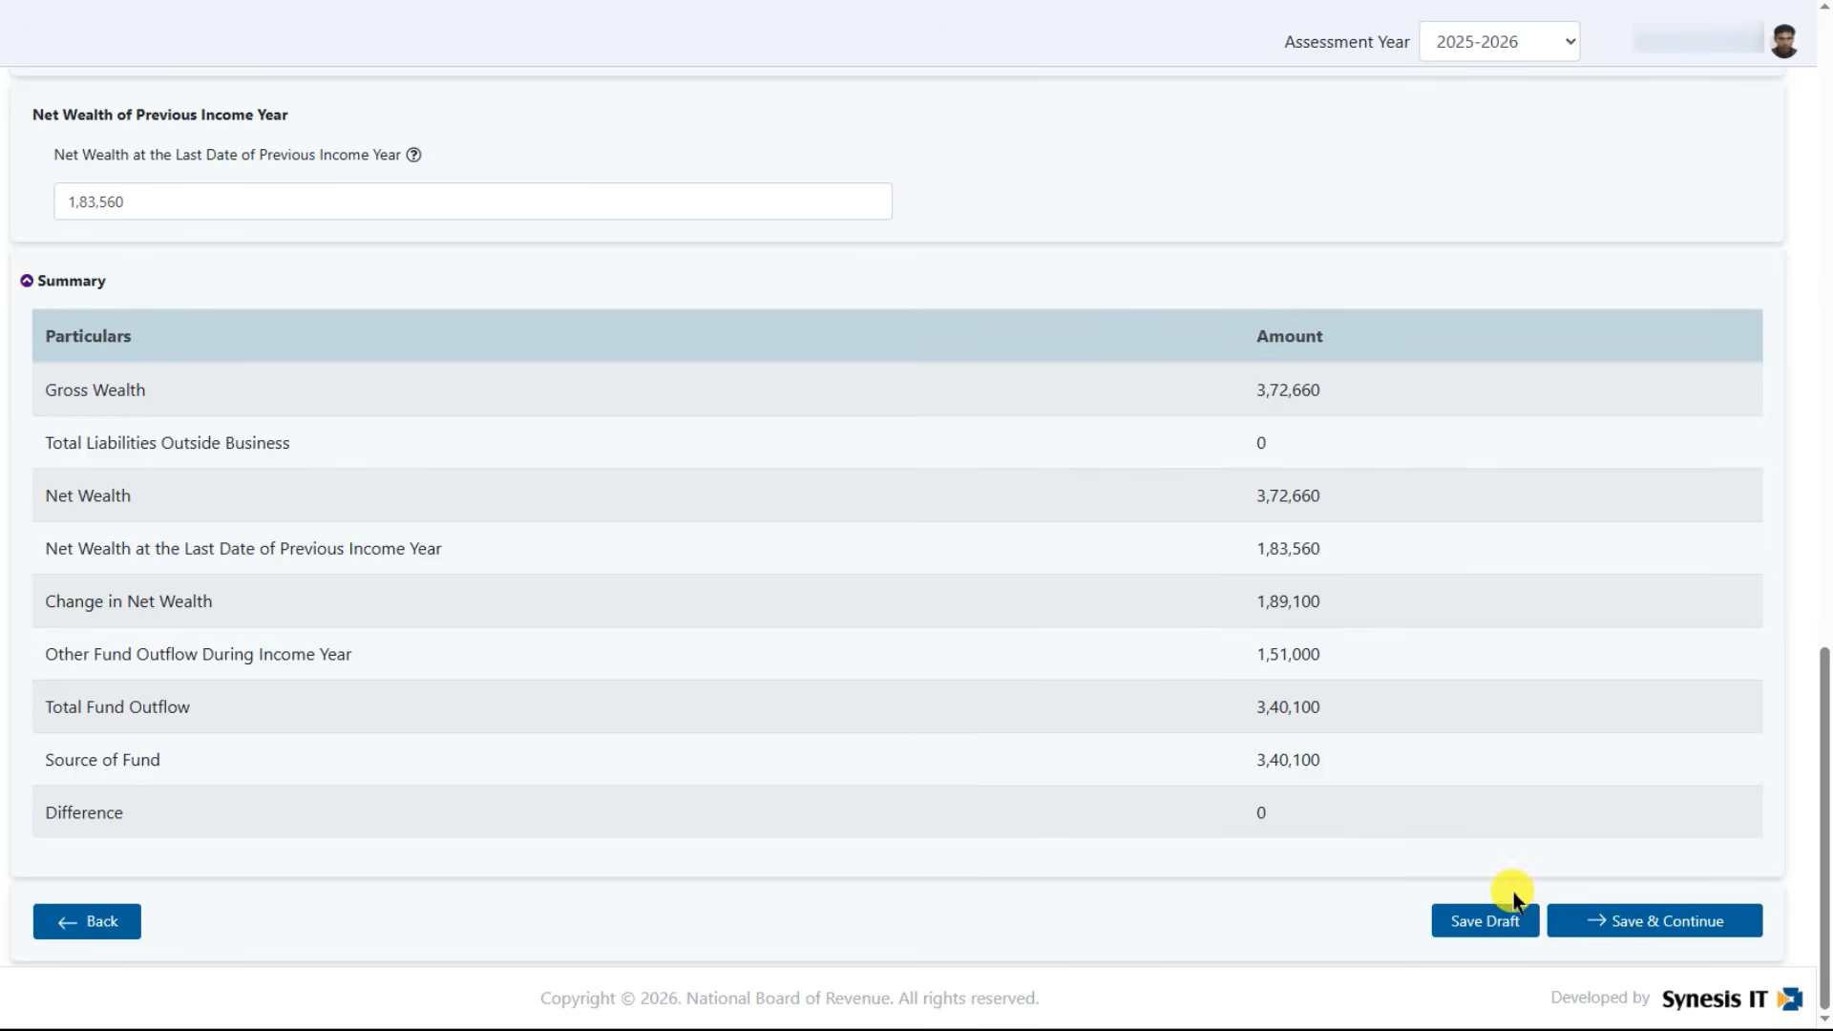
click(1645, 922)
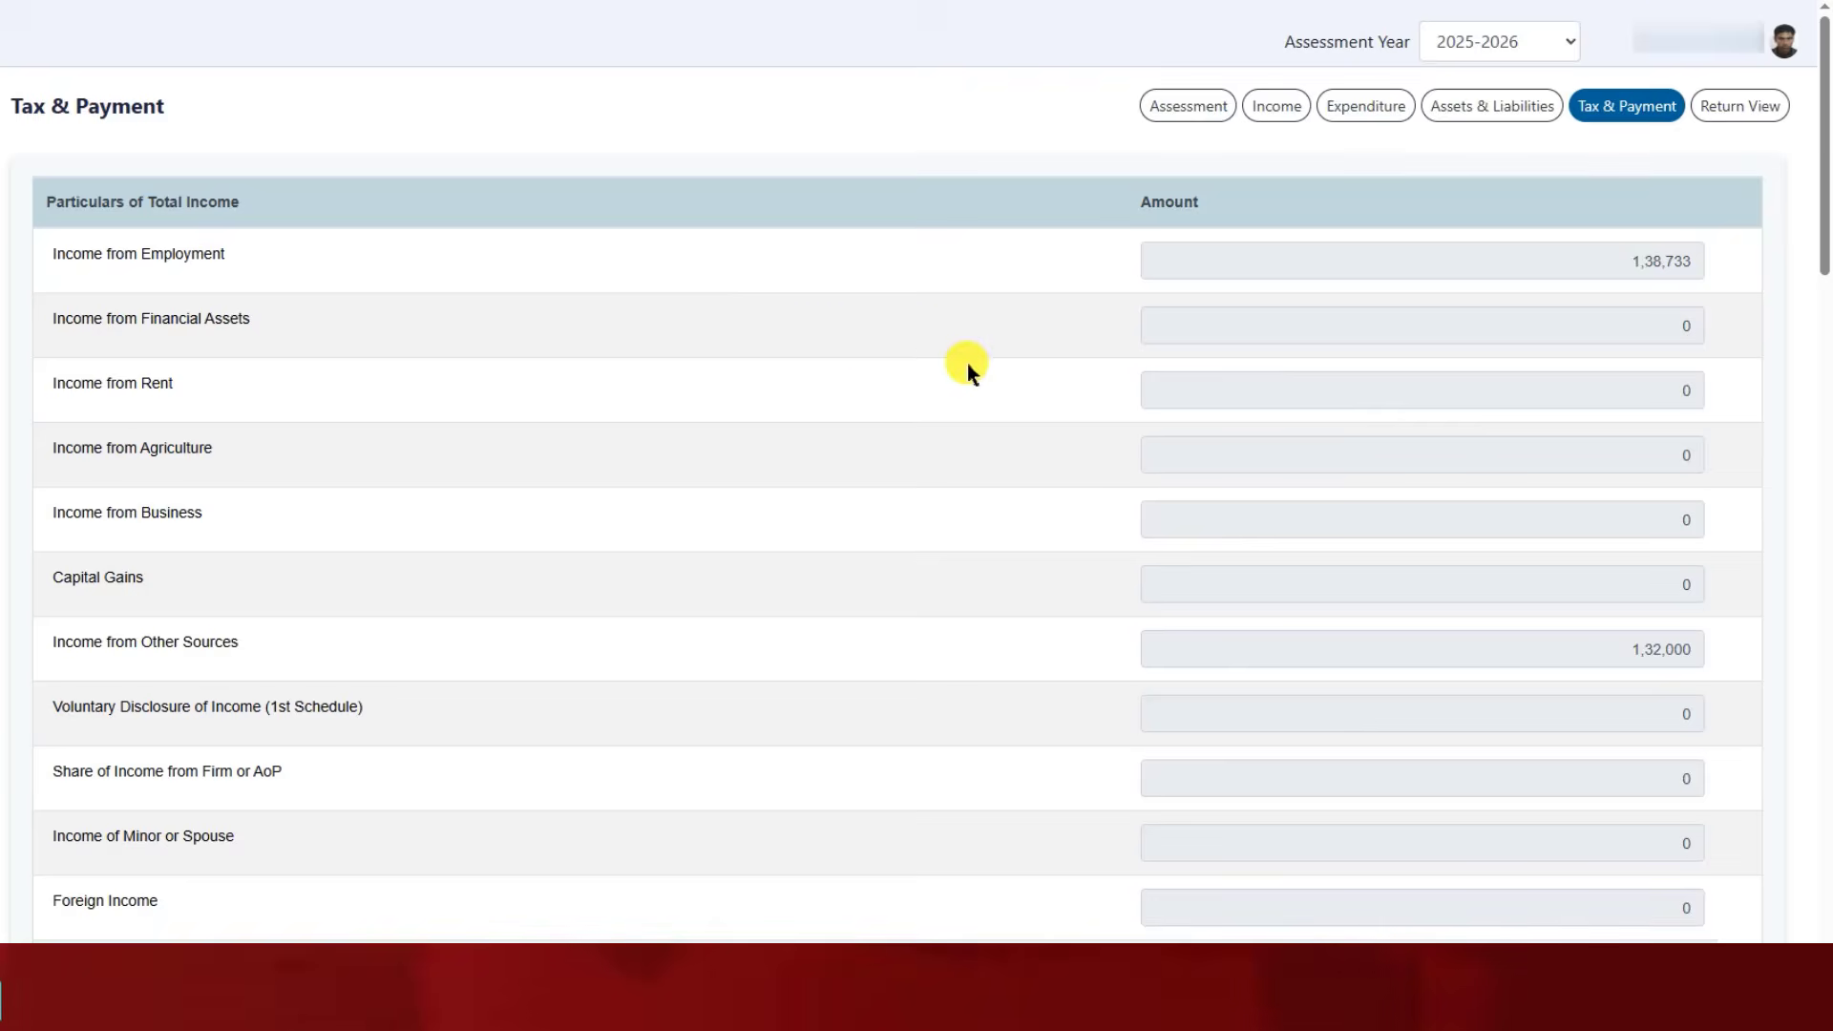
Step: Proceed from Tax & Payment to the online return, look through the return view, and submit the 2025-2026 return with confirmation
scroll(965, 369, down, 20)
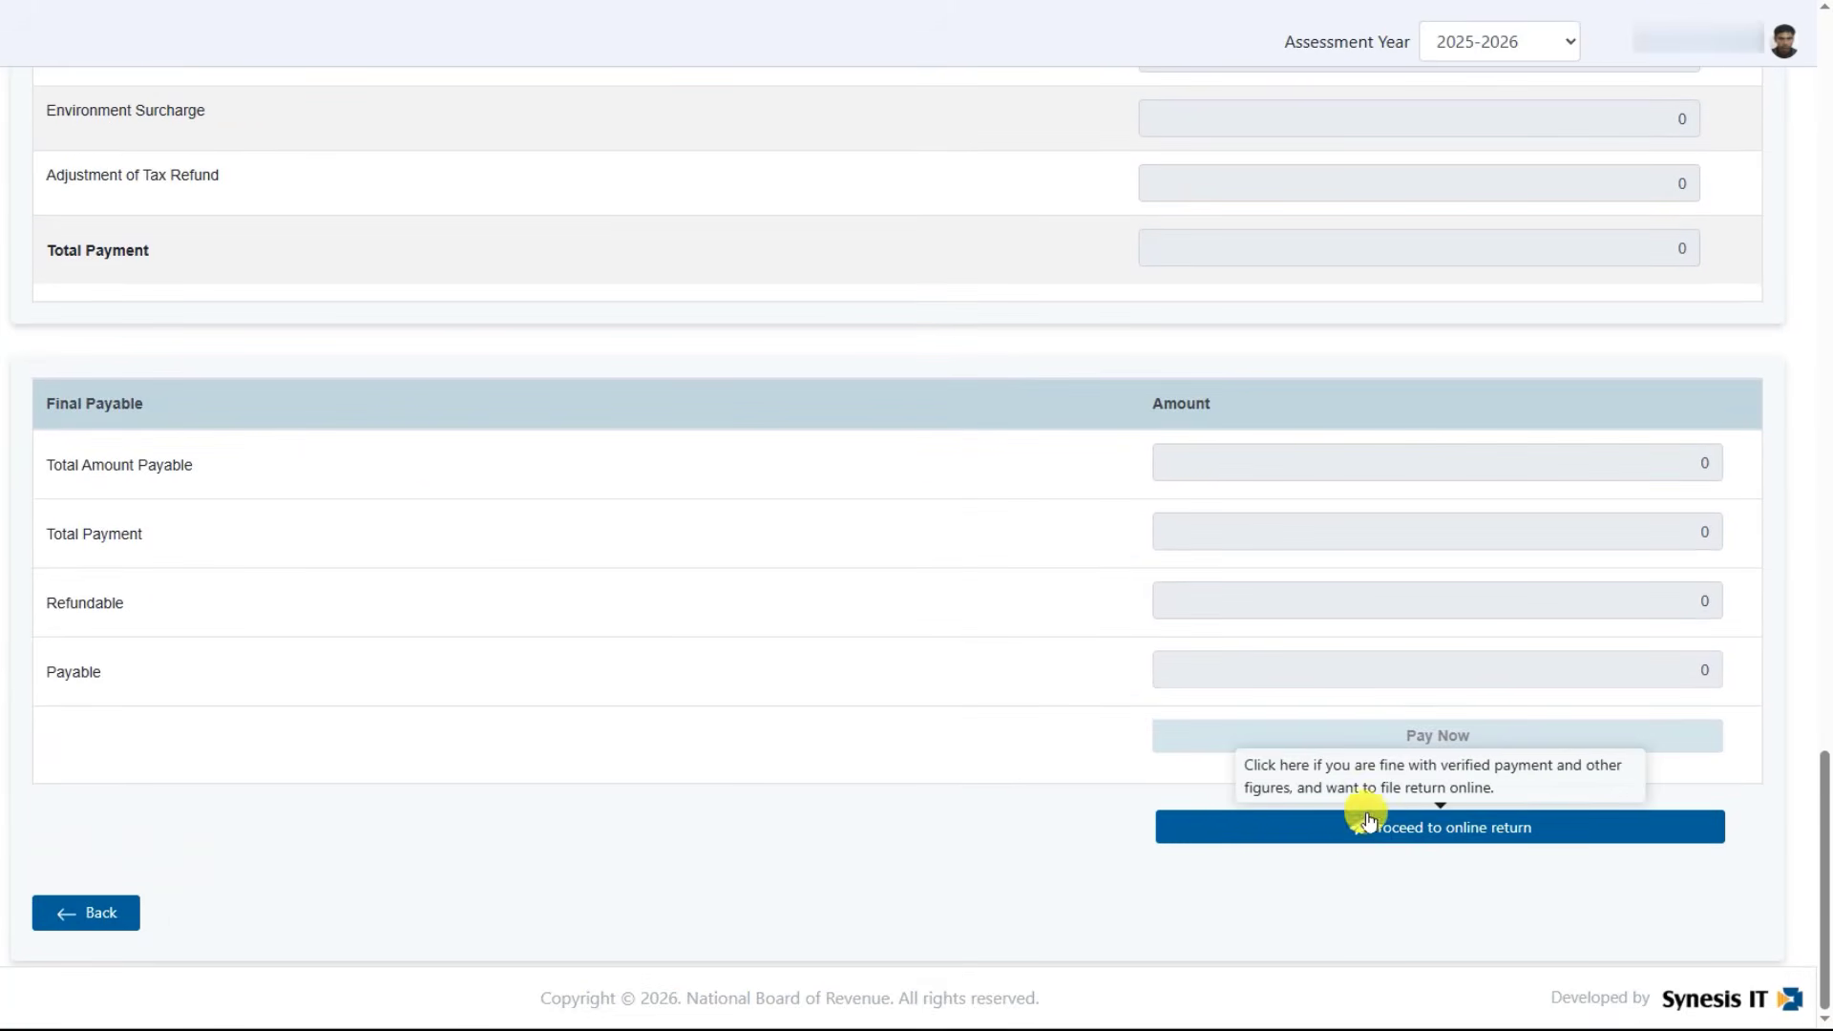
click(1387, 827)
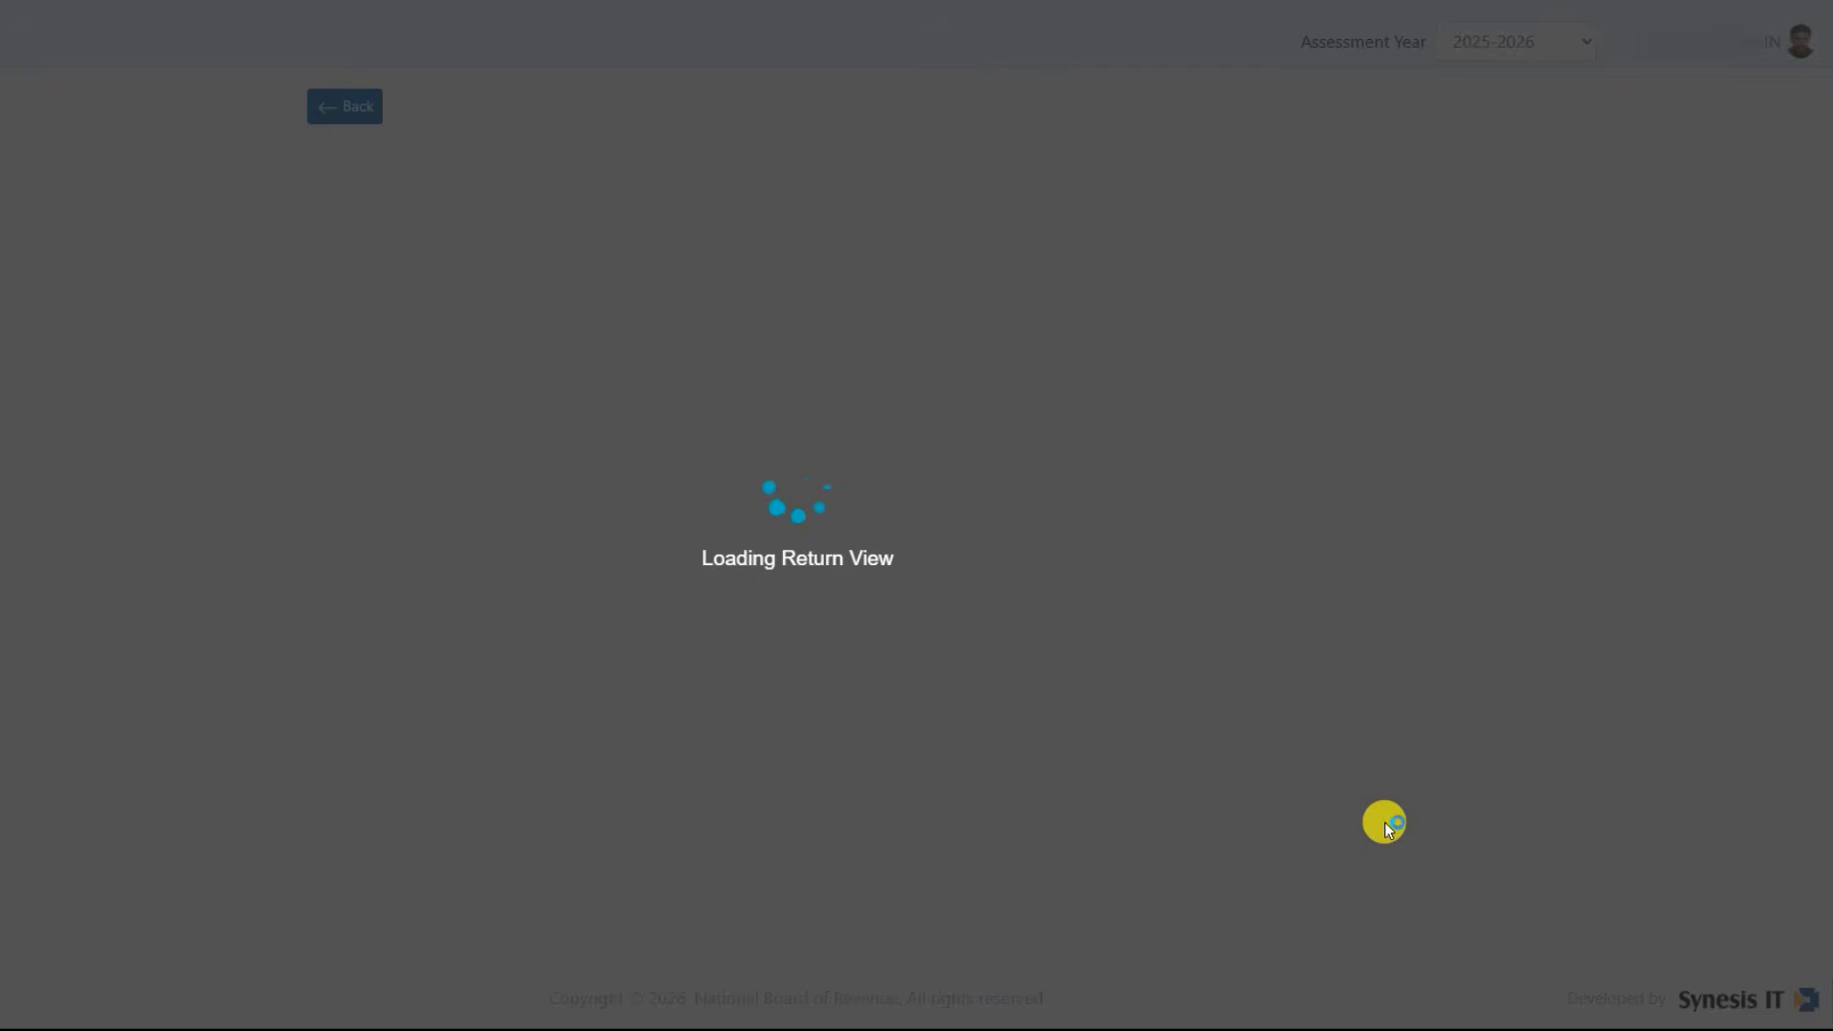
scroll(1014, 512, down, 20)
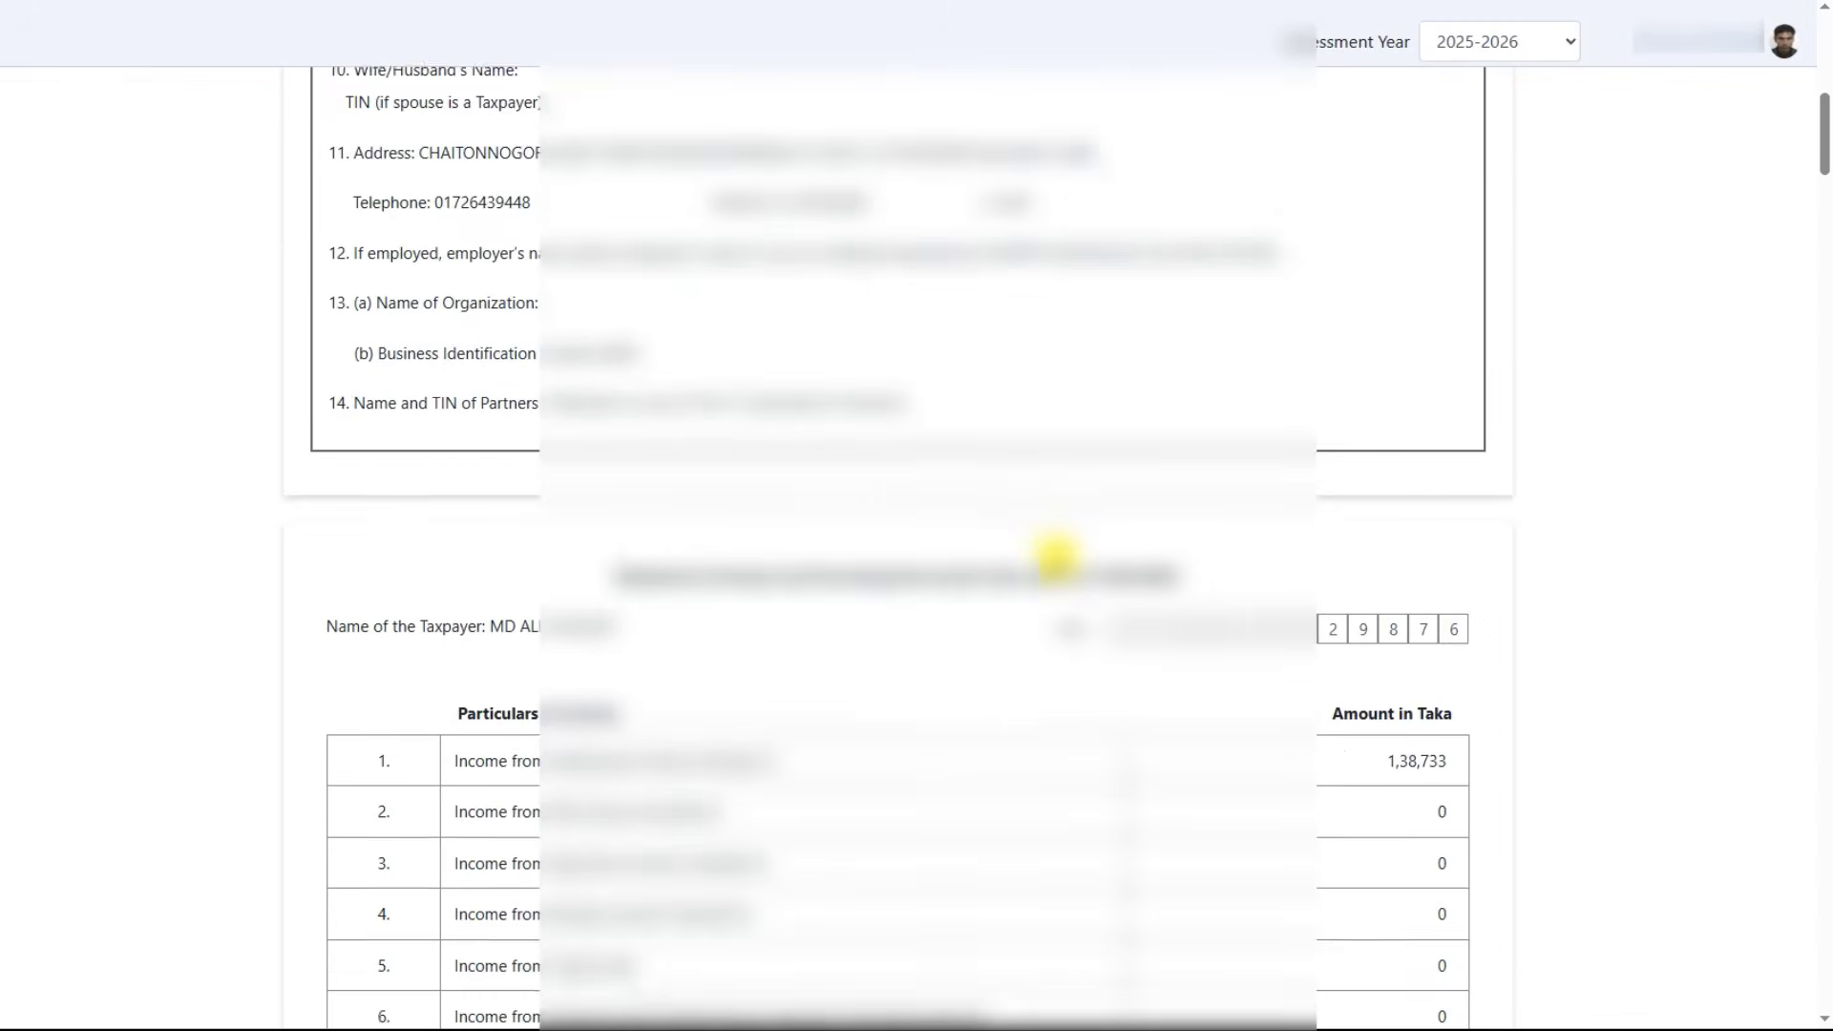
scroll(1067, 586, down, 20)
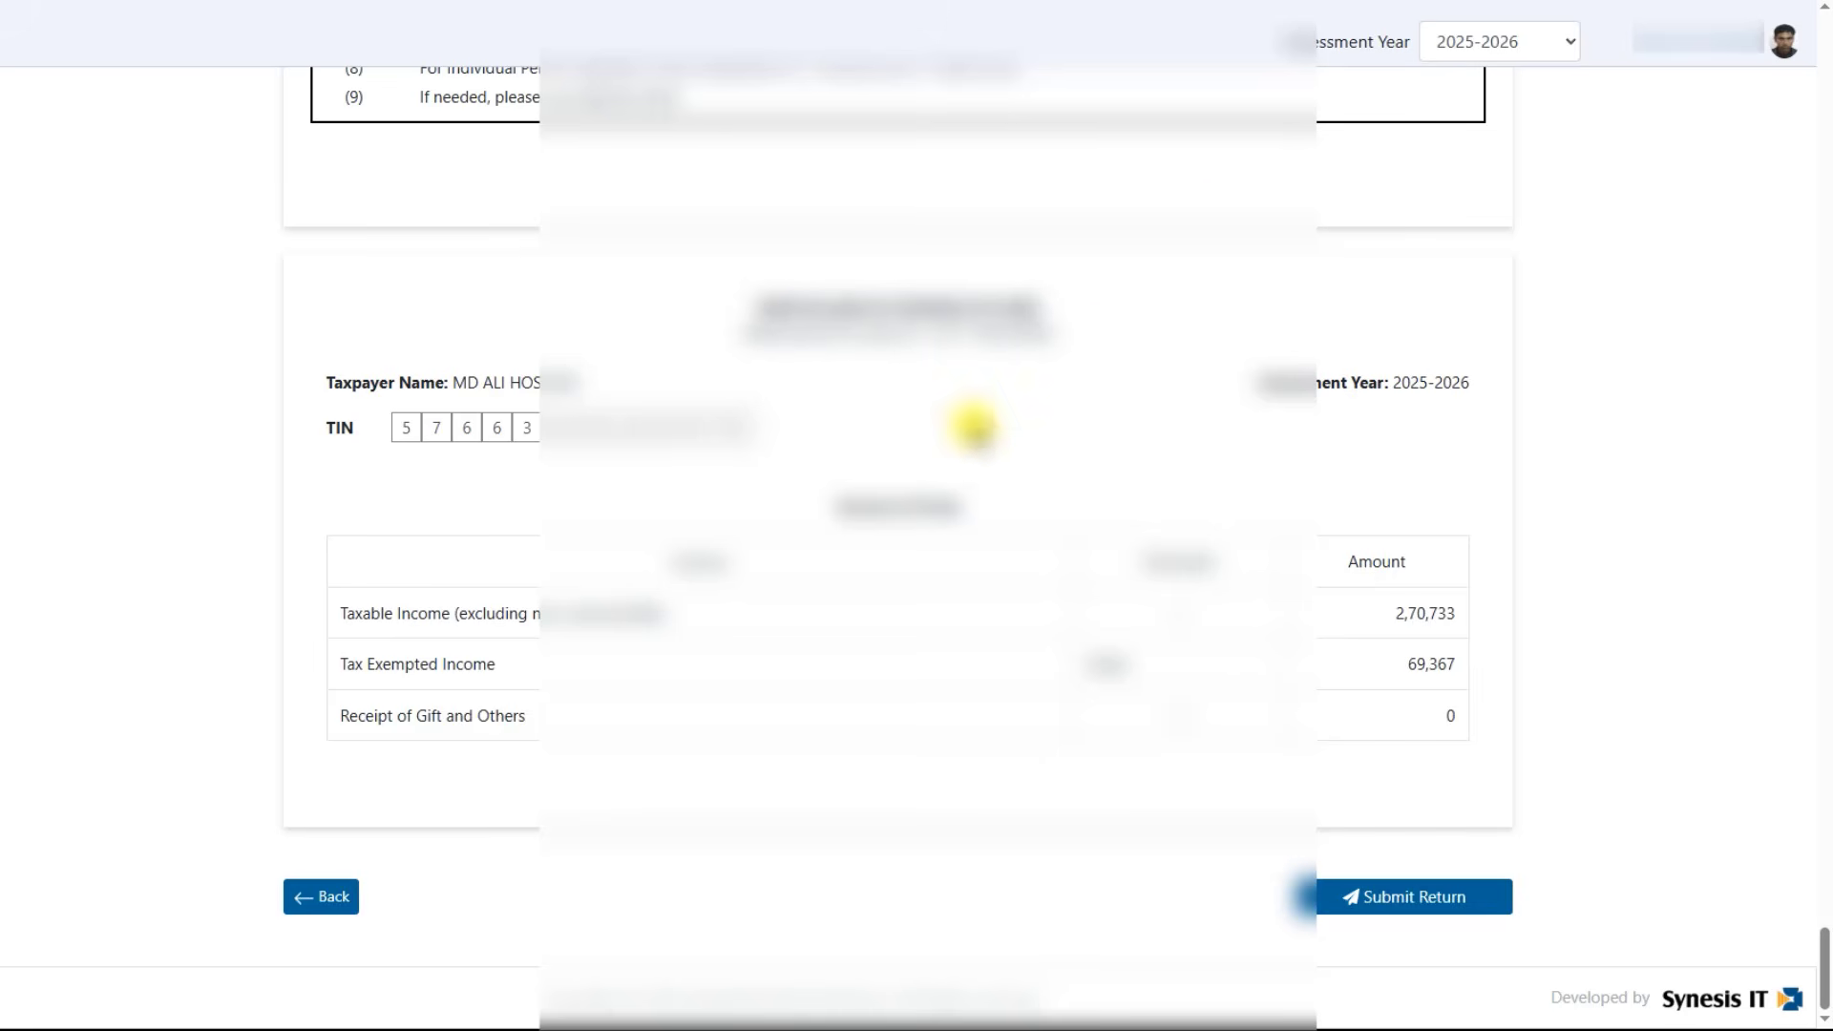
click(1429, 895)
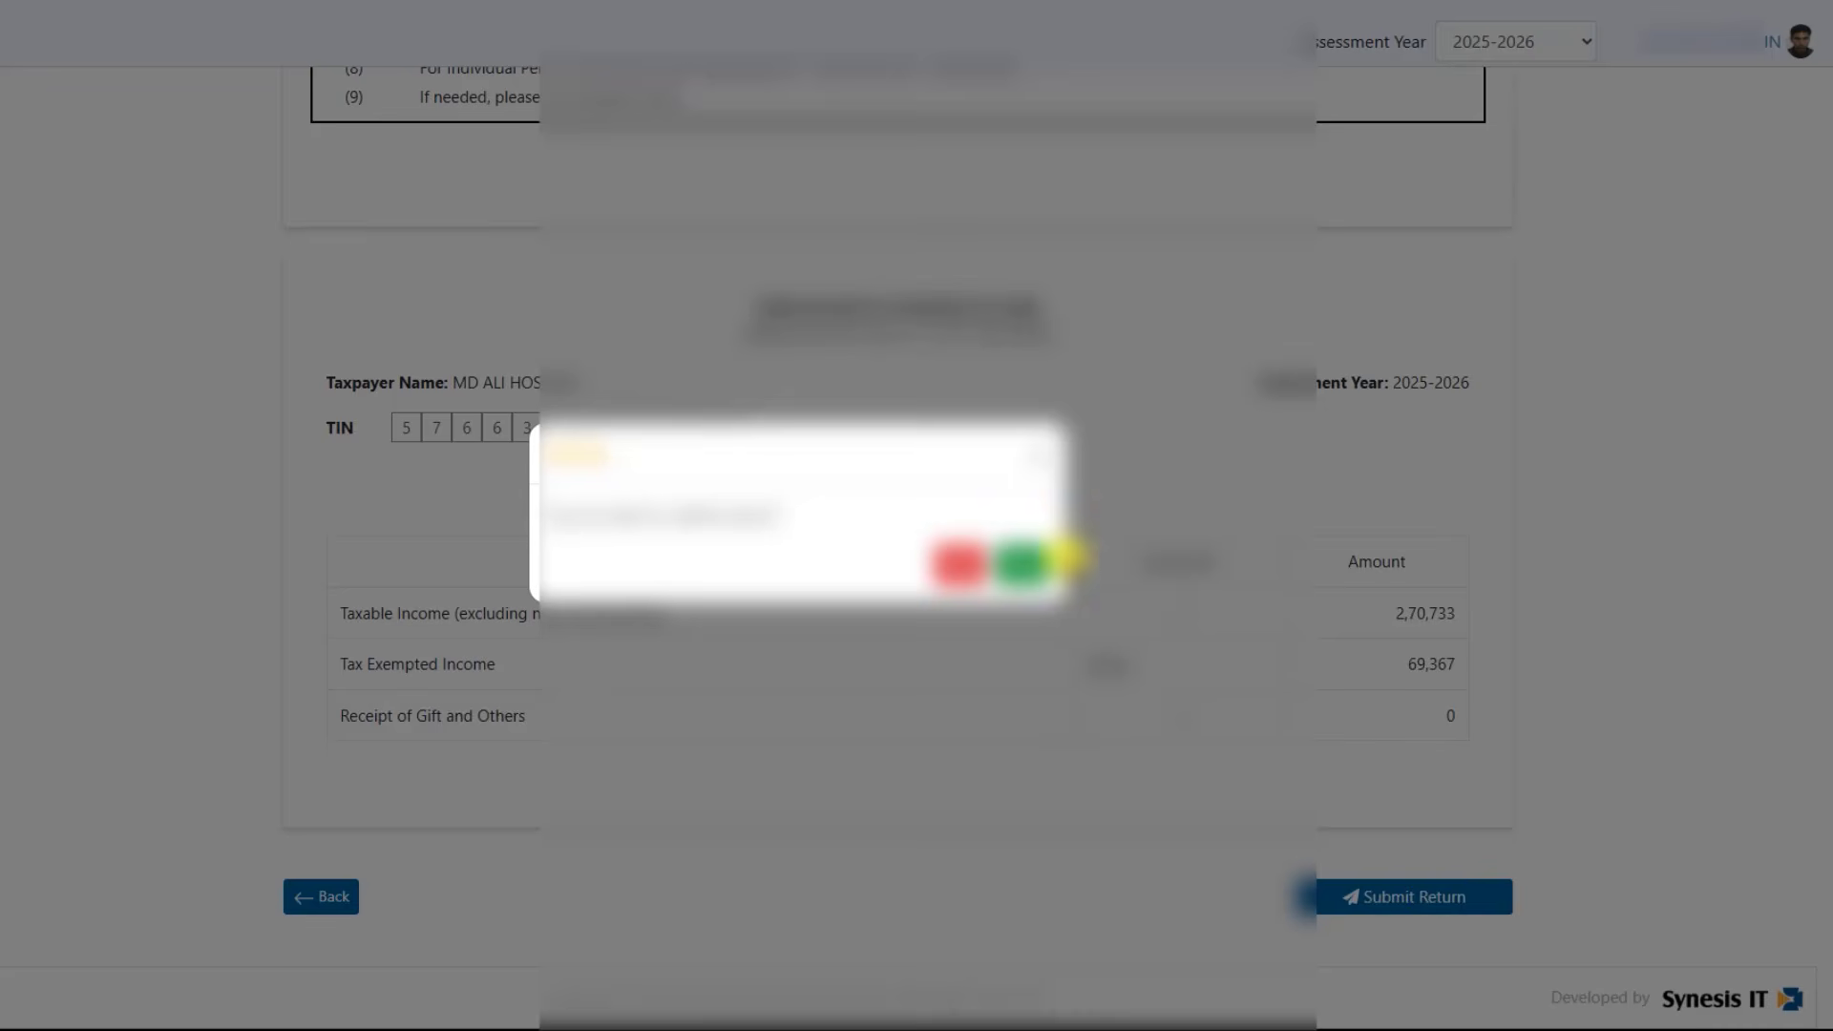
click(1000, 564)
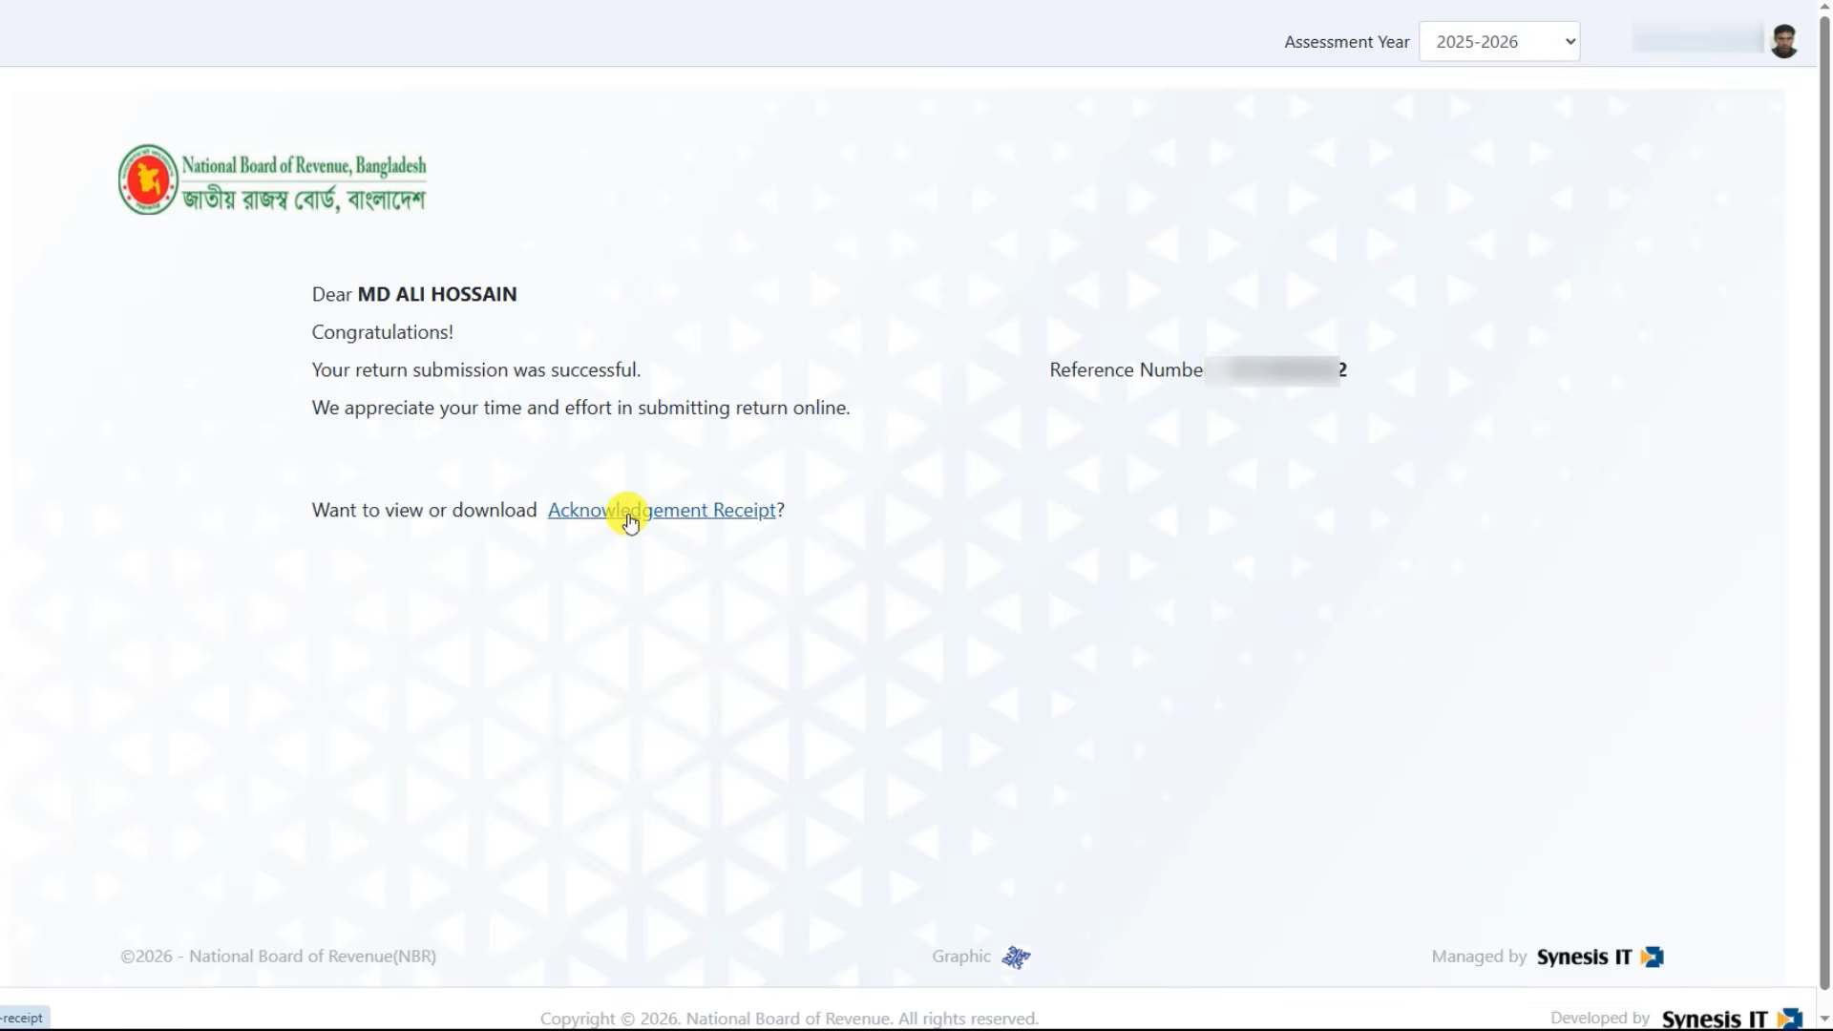
Step: Open the acknowledgement receipt of the submitted return and download it as a PDF up to choosing the save location
click(630, 521)
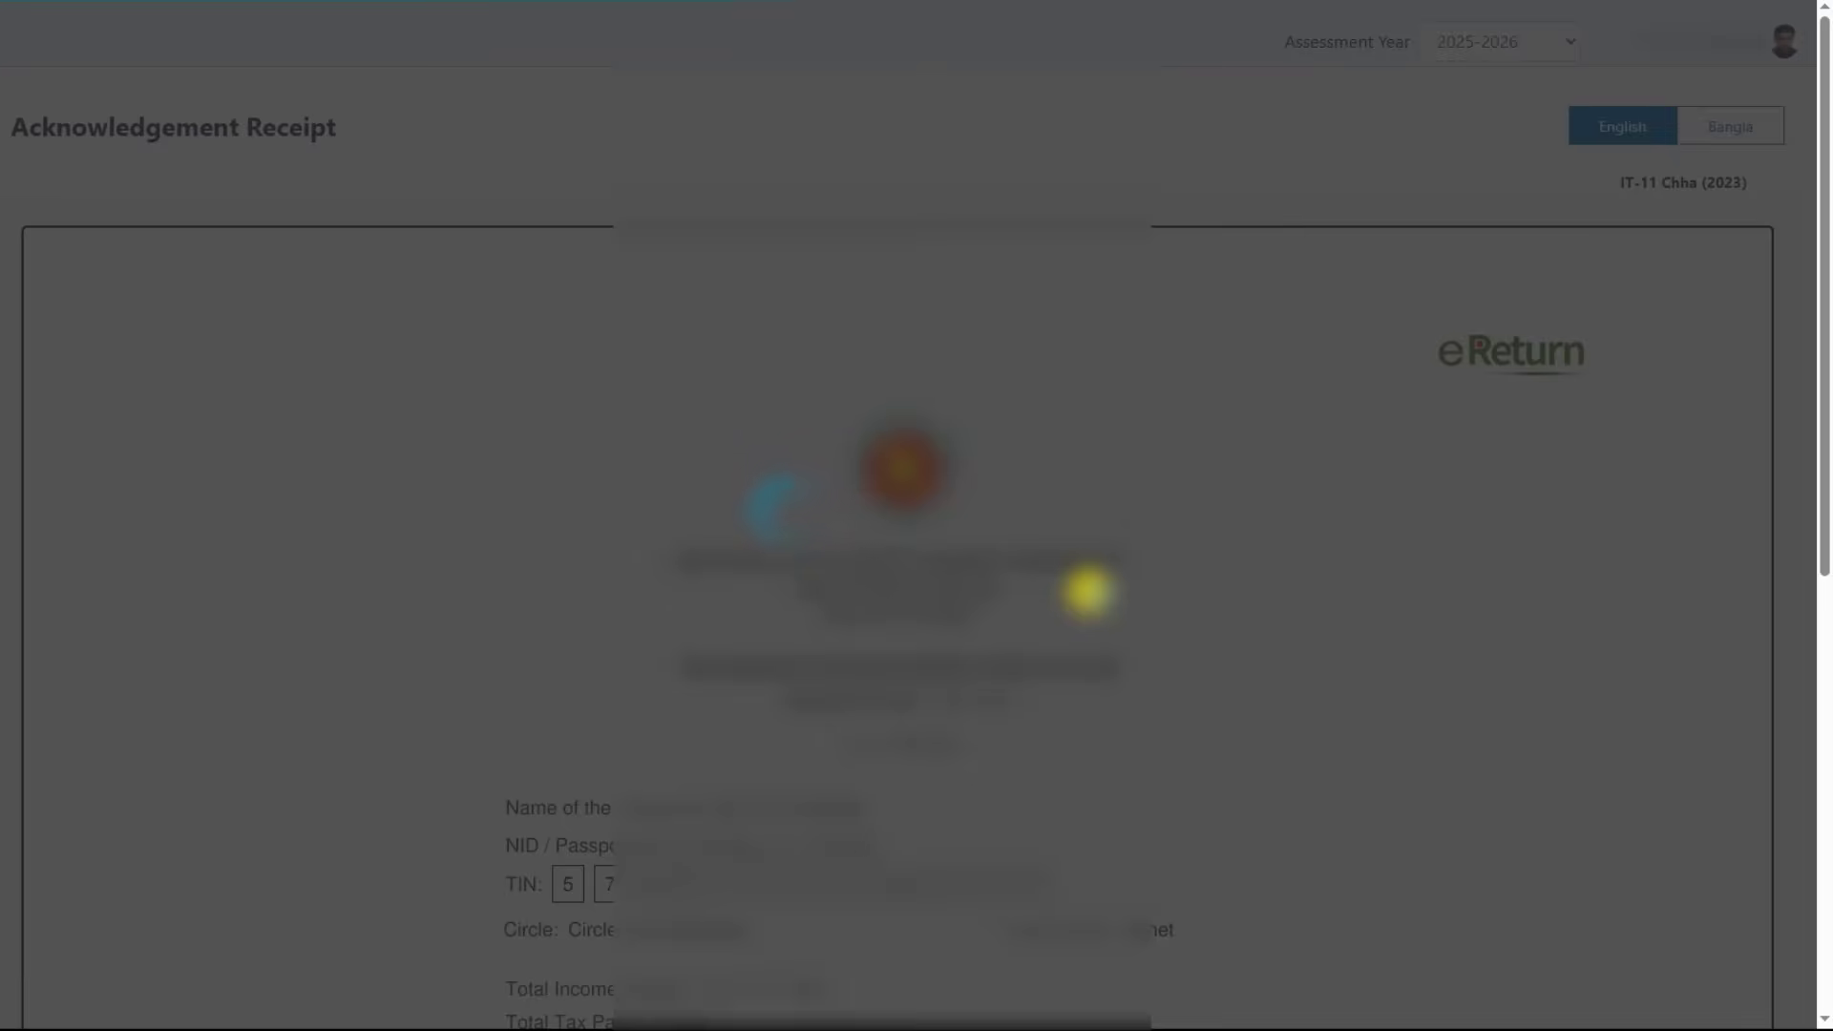
scroll(1241, 668, down, 8)
click(1432, 812)
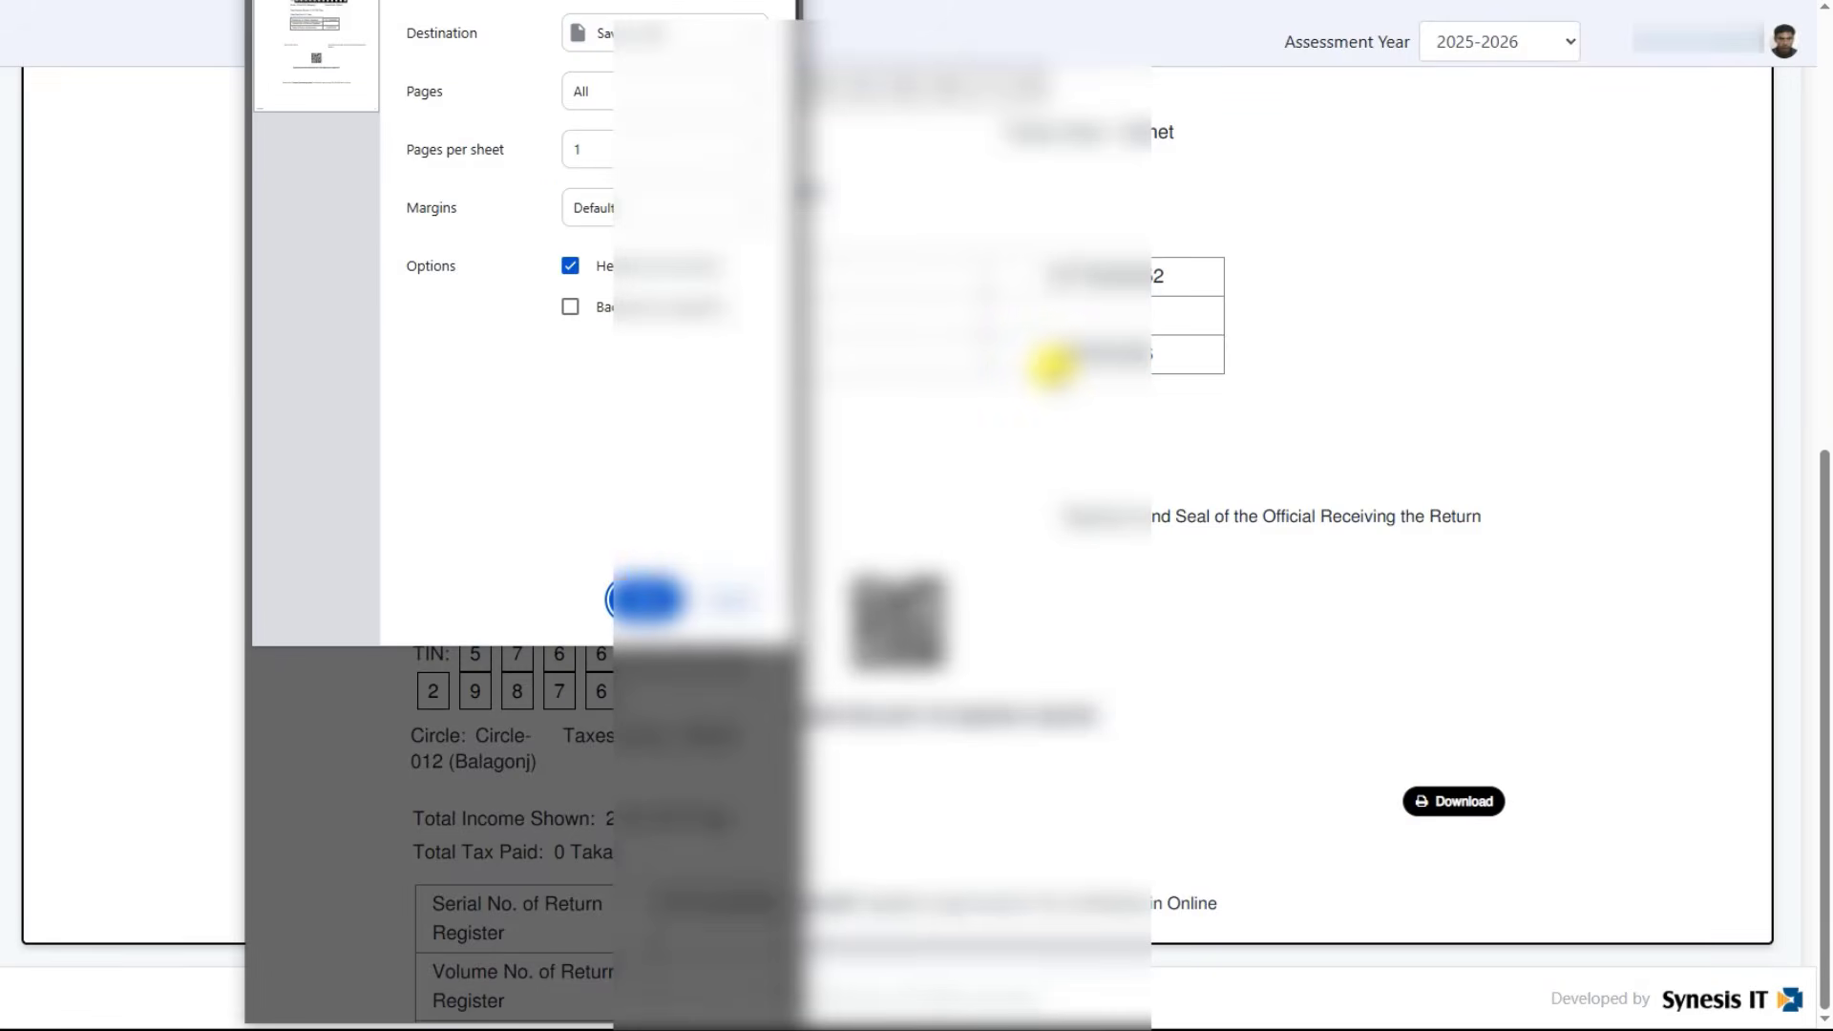
click(644, 608)
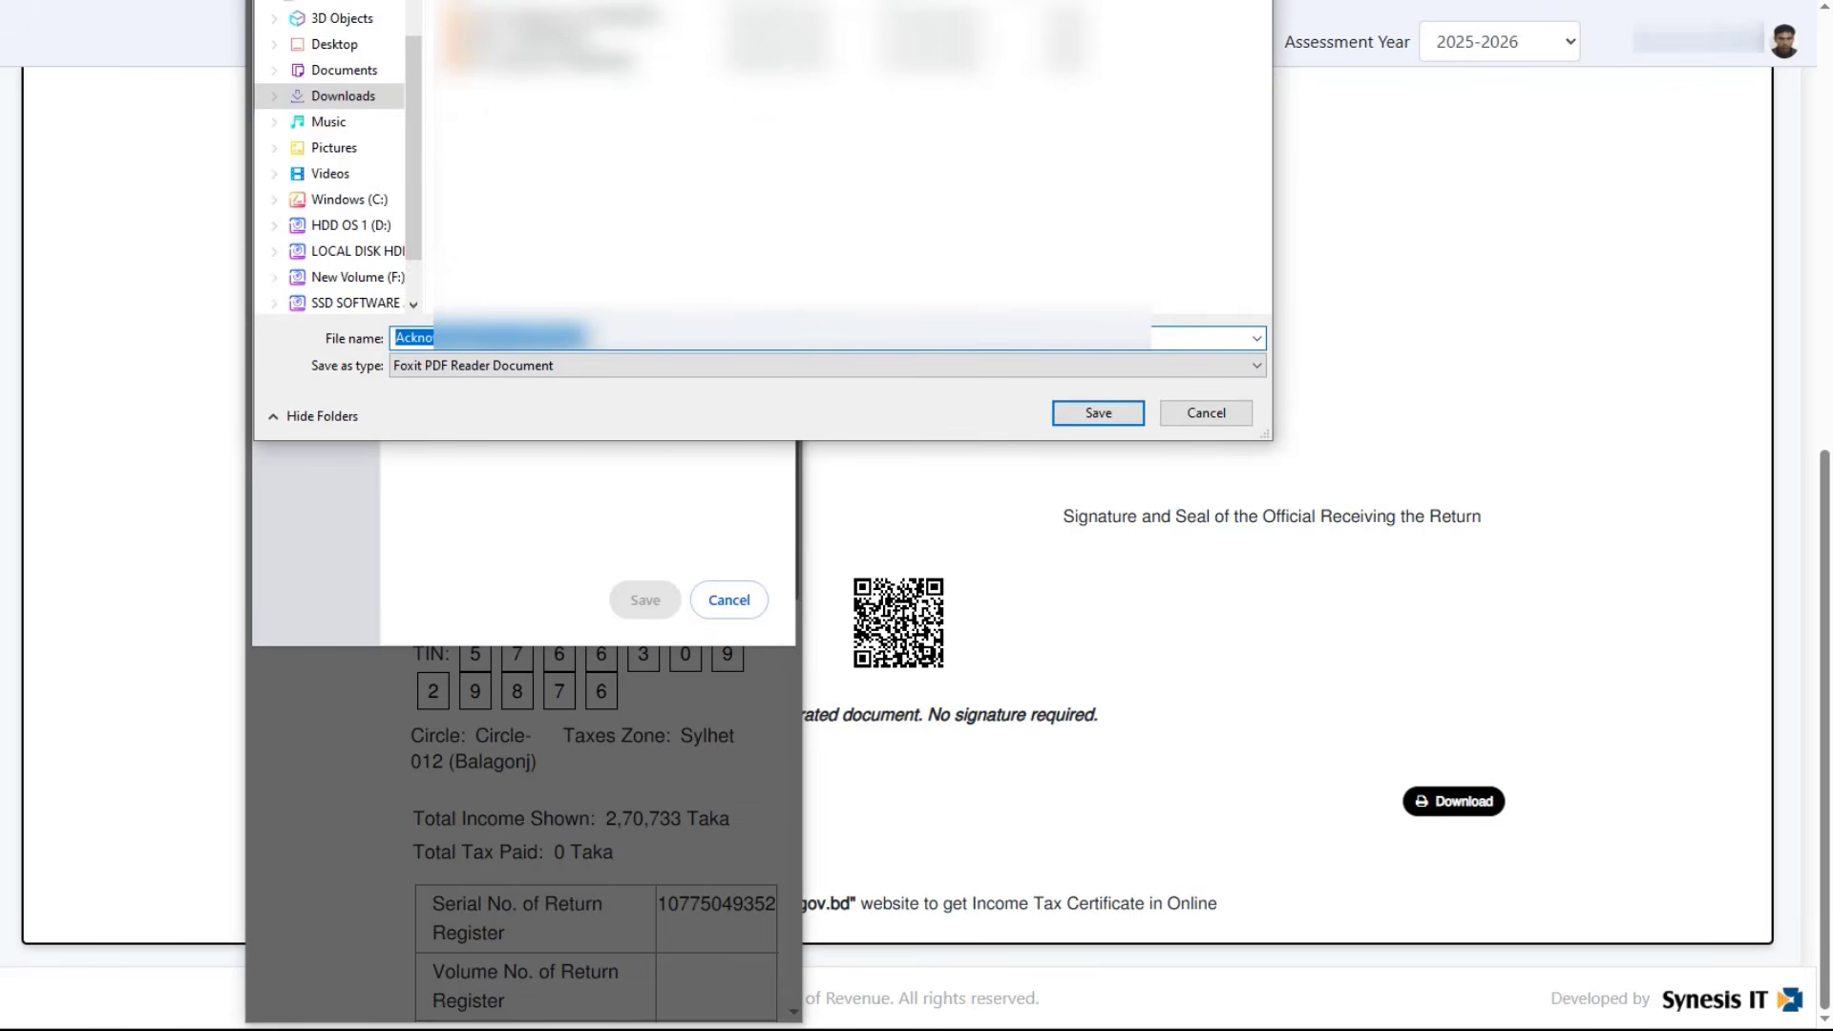
Step: Create a folder named 2025-26 beside the 2024-25 folder and save the acknowledgement receipt PDF in it
right_click(567, 164)
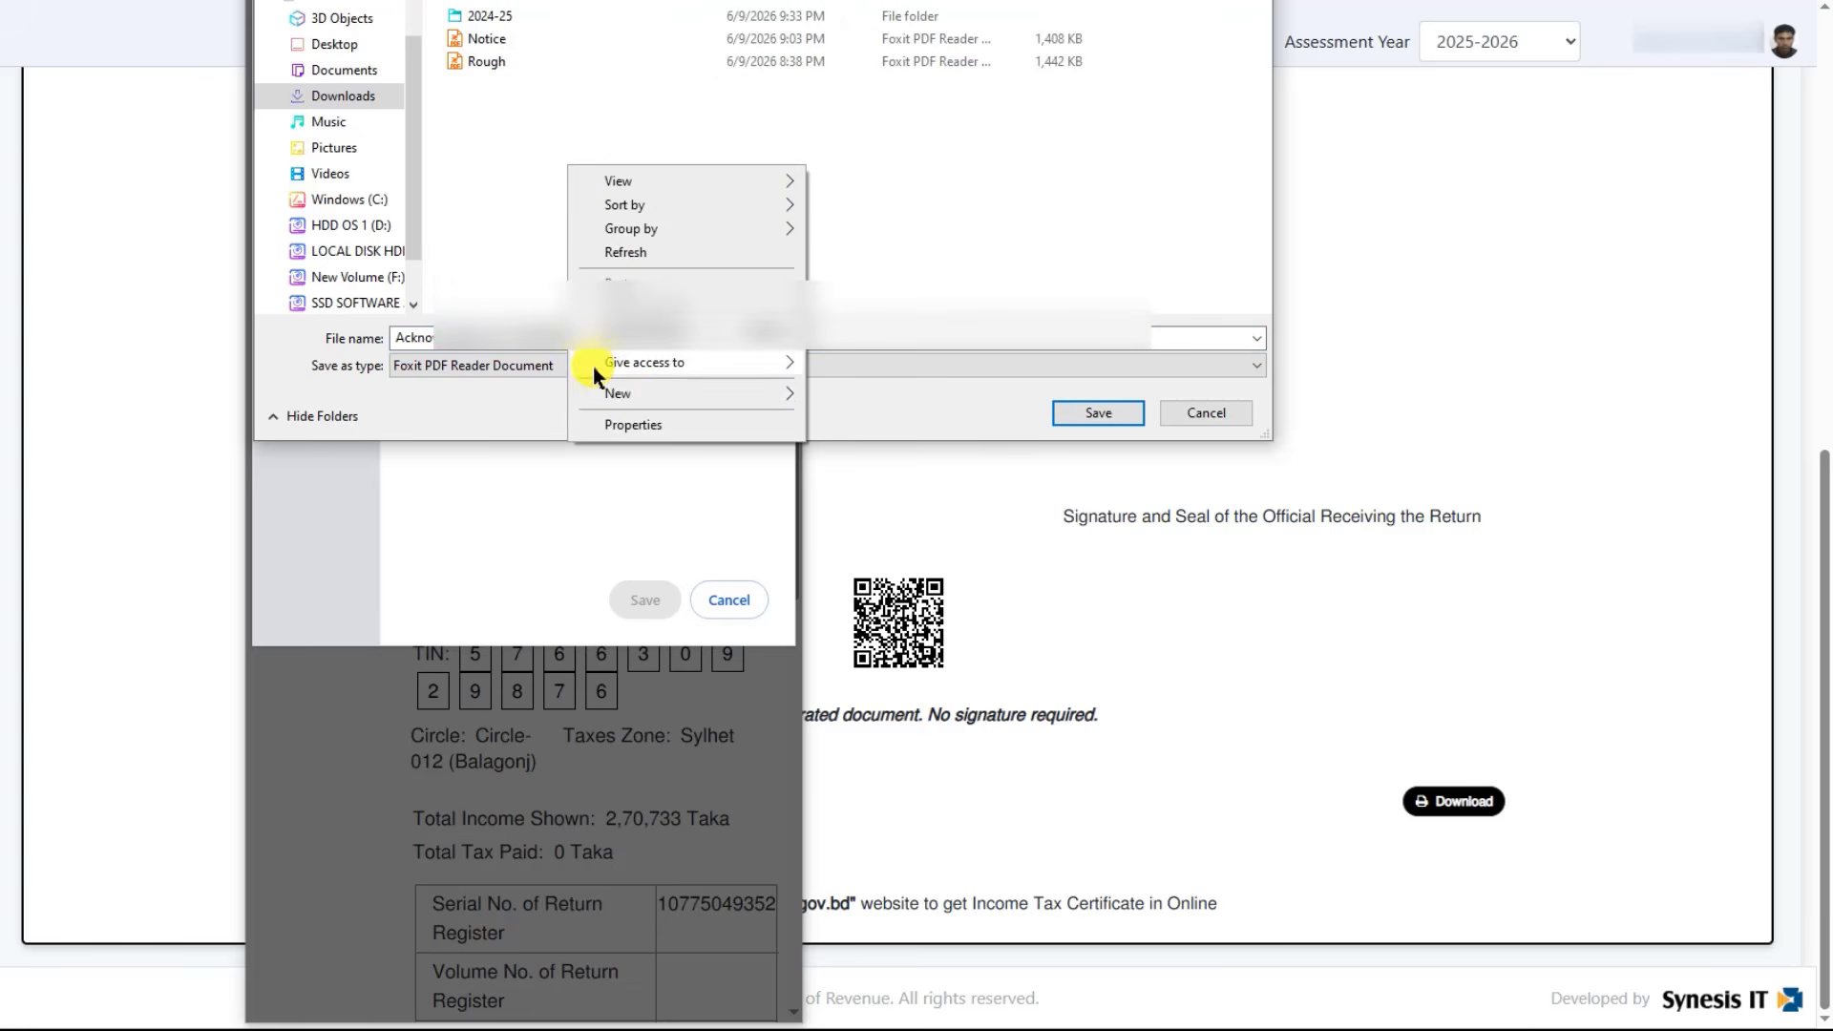
mouse_move(632, 391)
click(845, 393)
text(20)
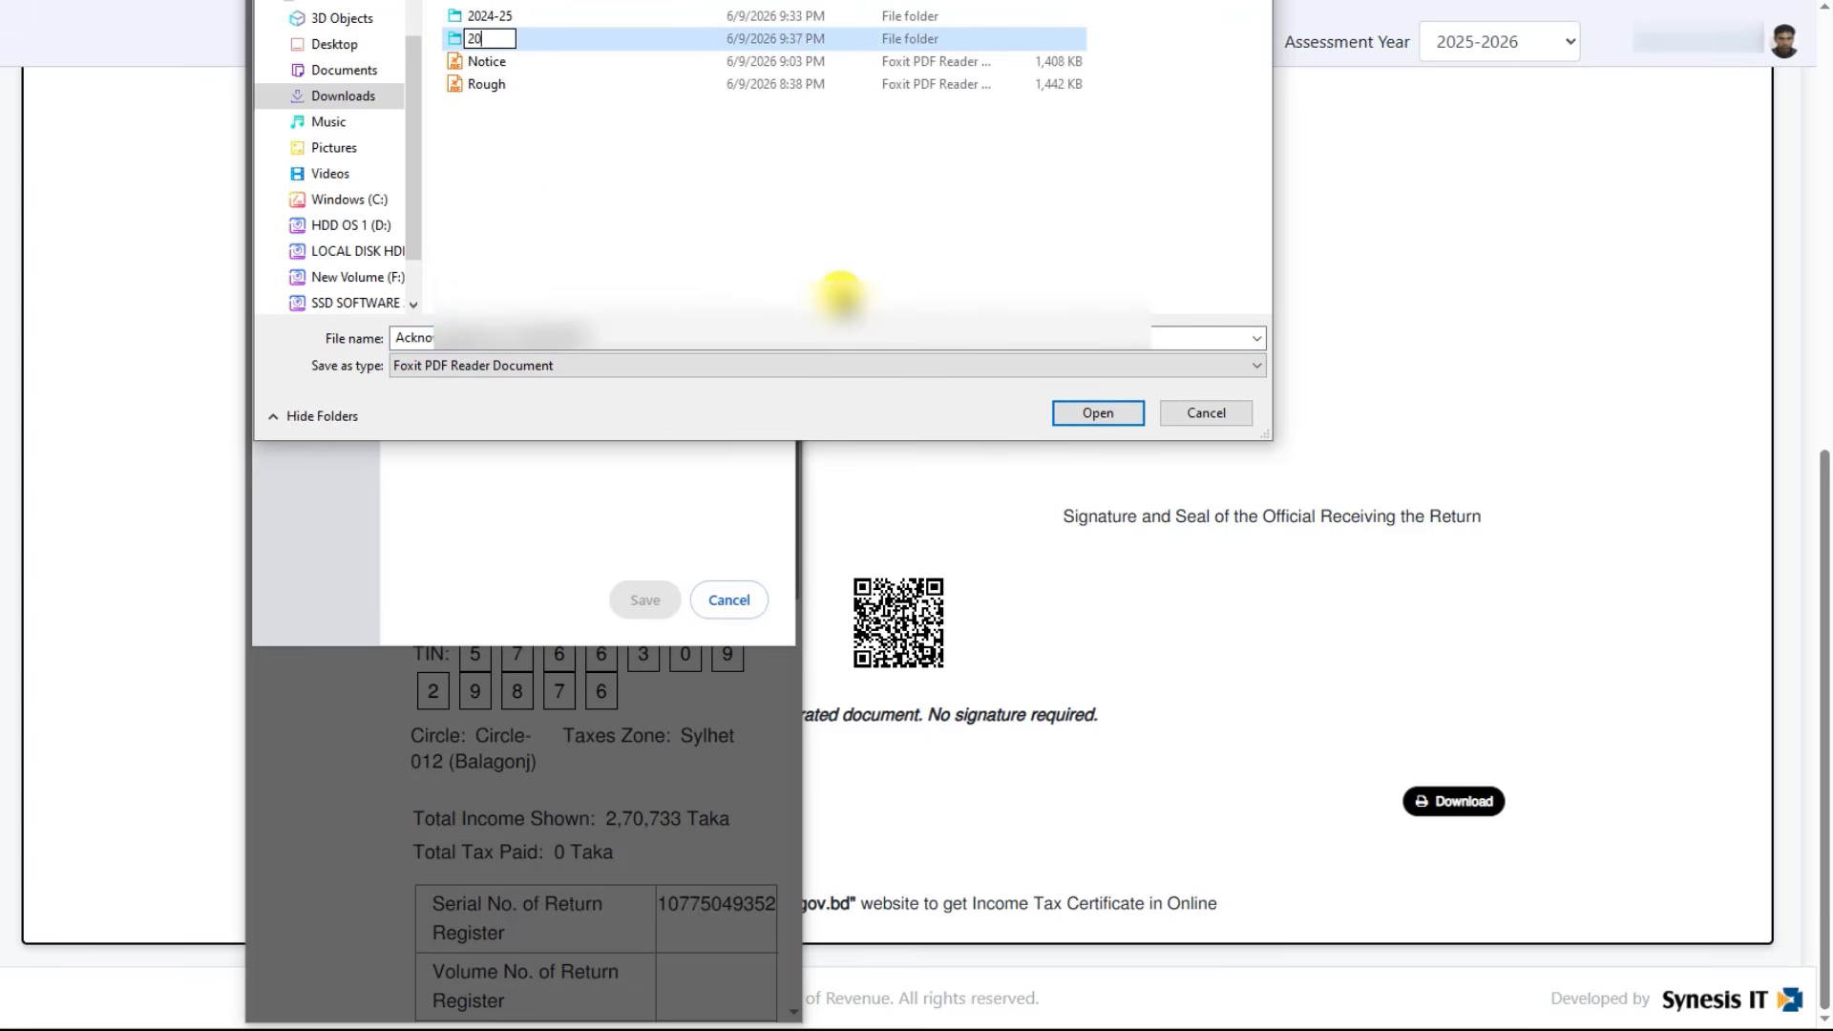
text(25-26)
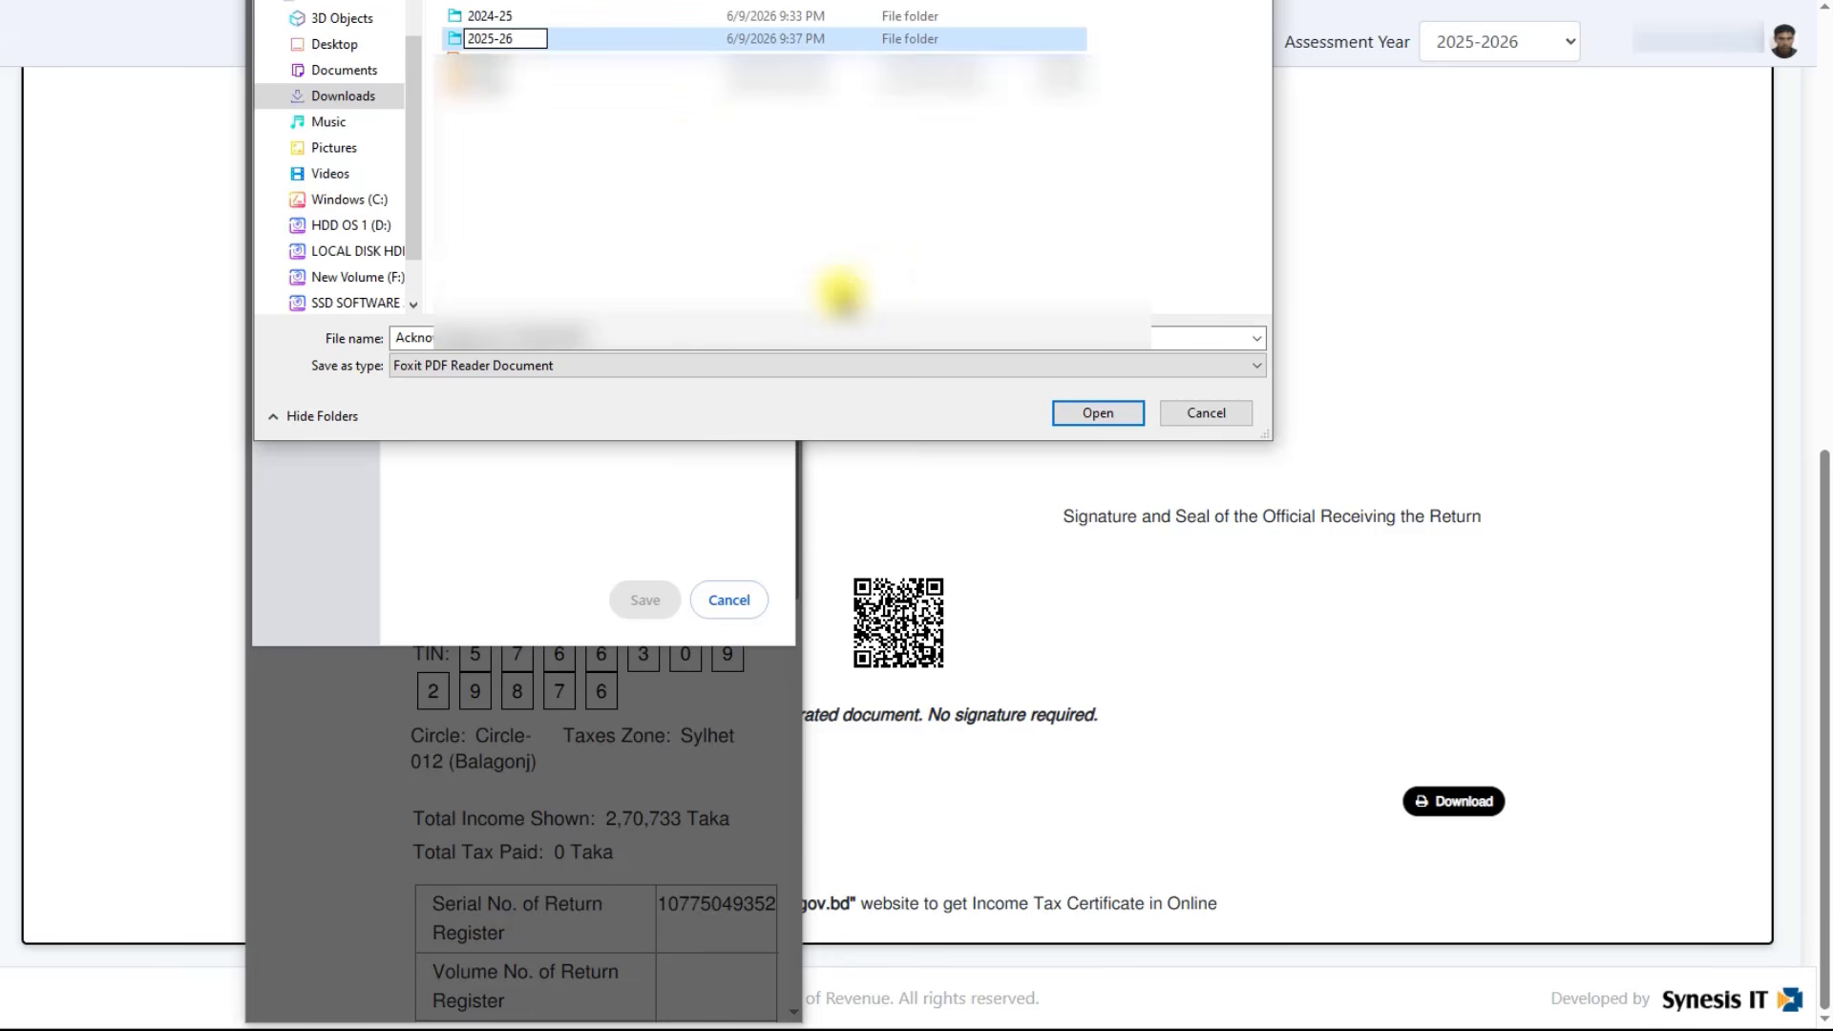
click(840, 296)
double_click(492, 40)
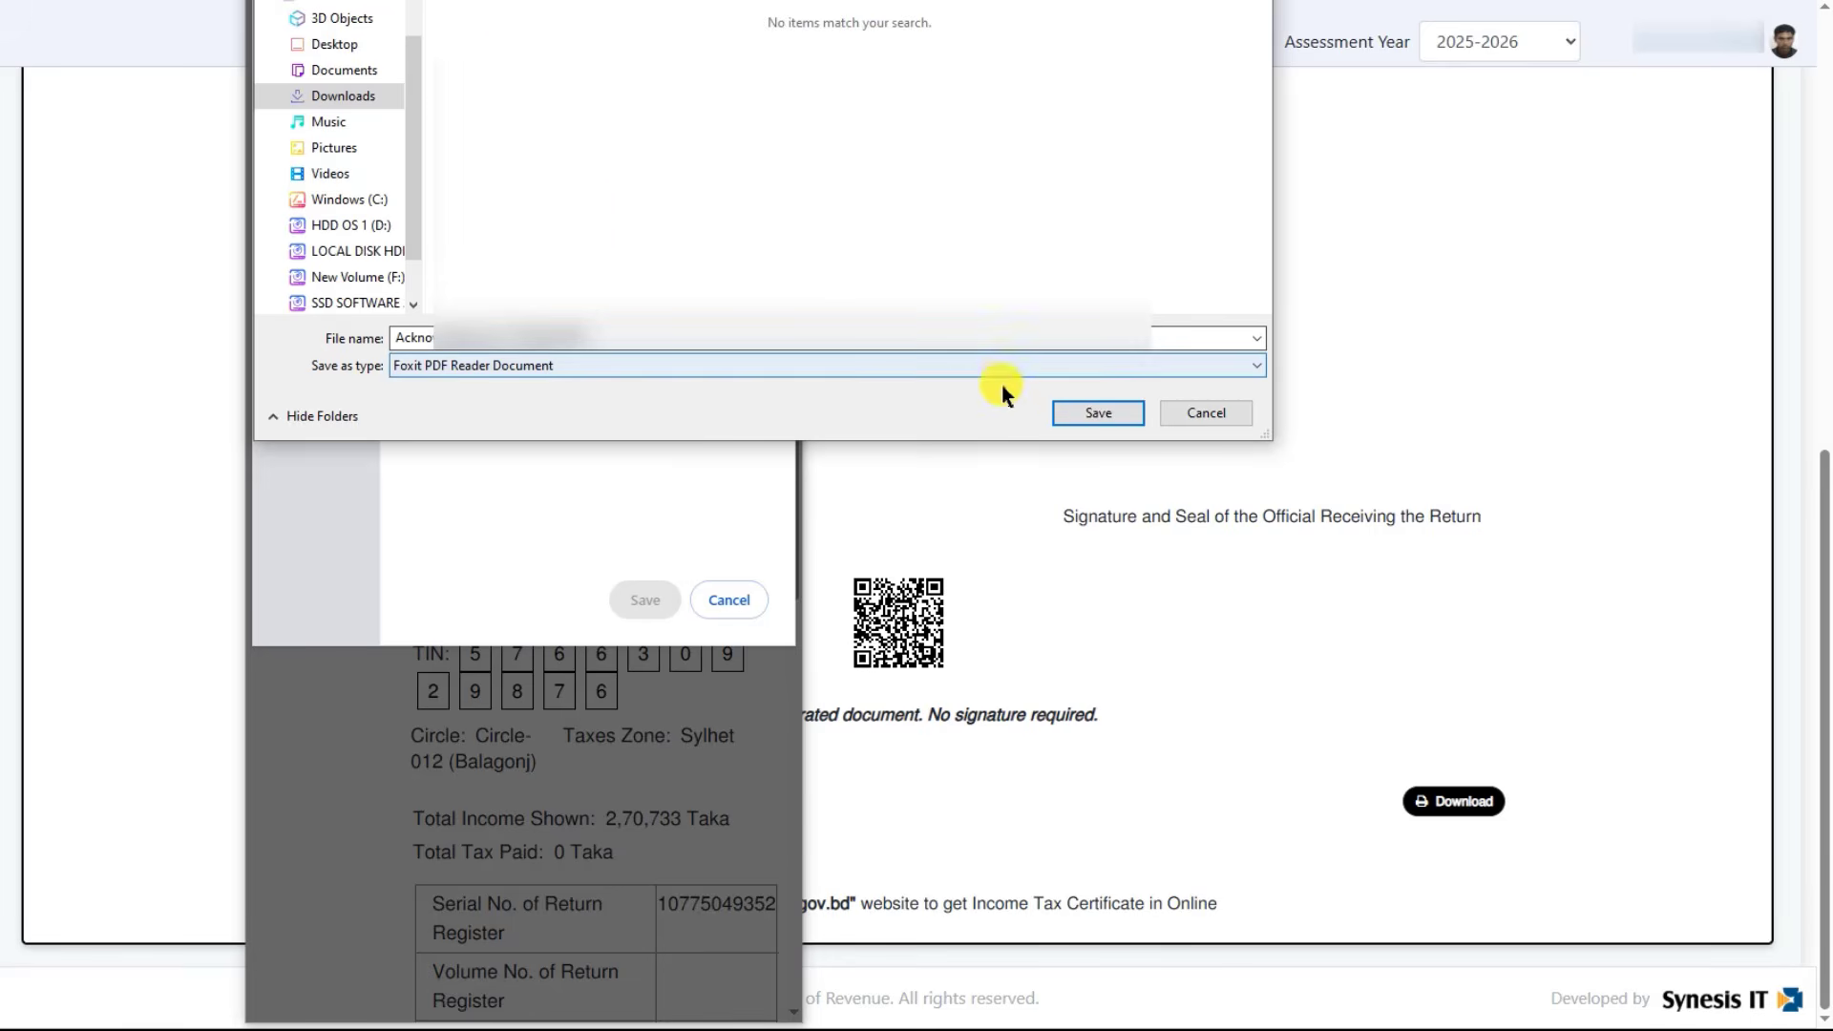
click(1098, 413)
Step: Add Net Wealth and Paid Tax to the income tax certificate's criteria and save the certificate as a PDF in the 2025-26 folder
click(49, 441)
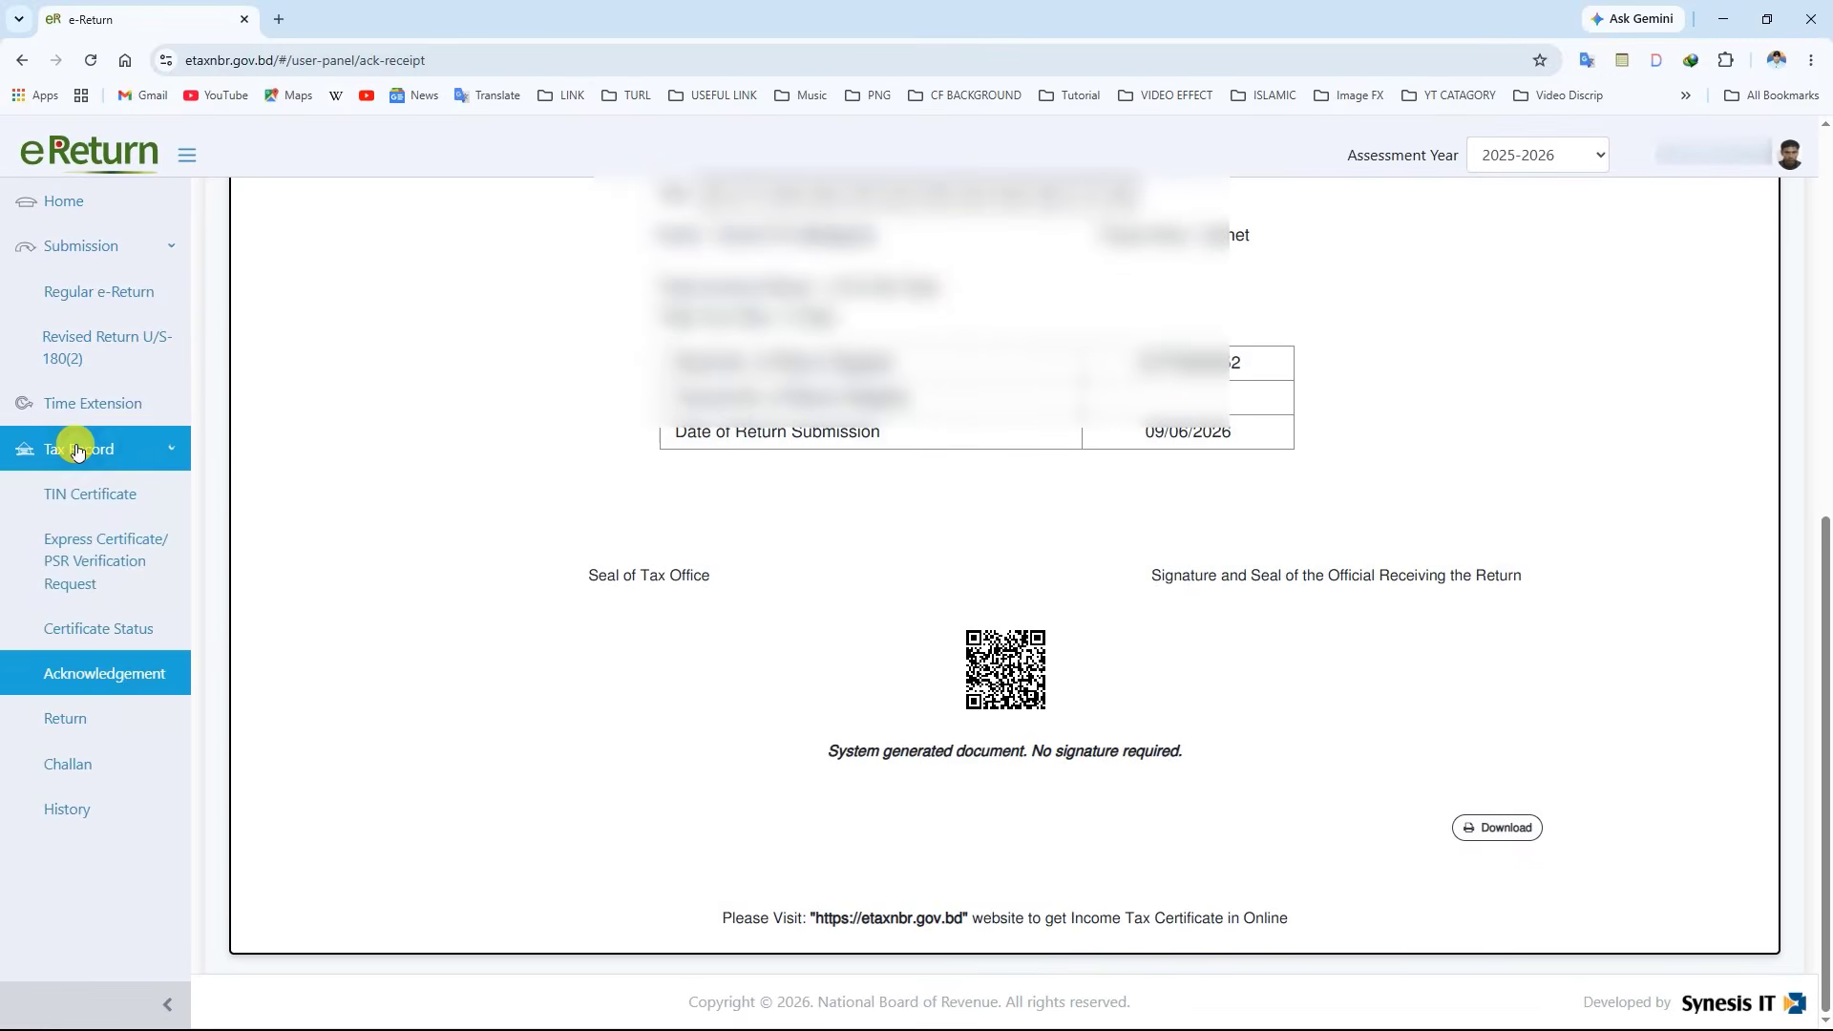
click(48, 537)
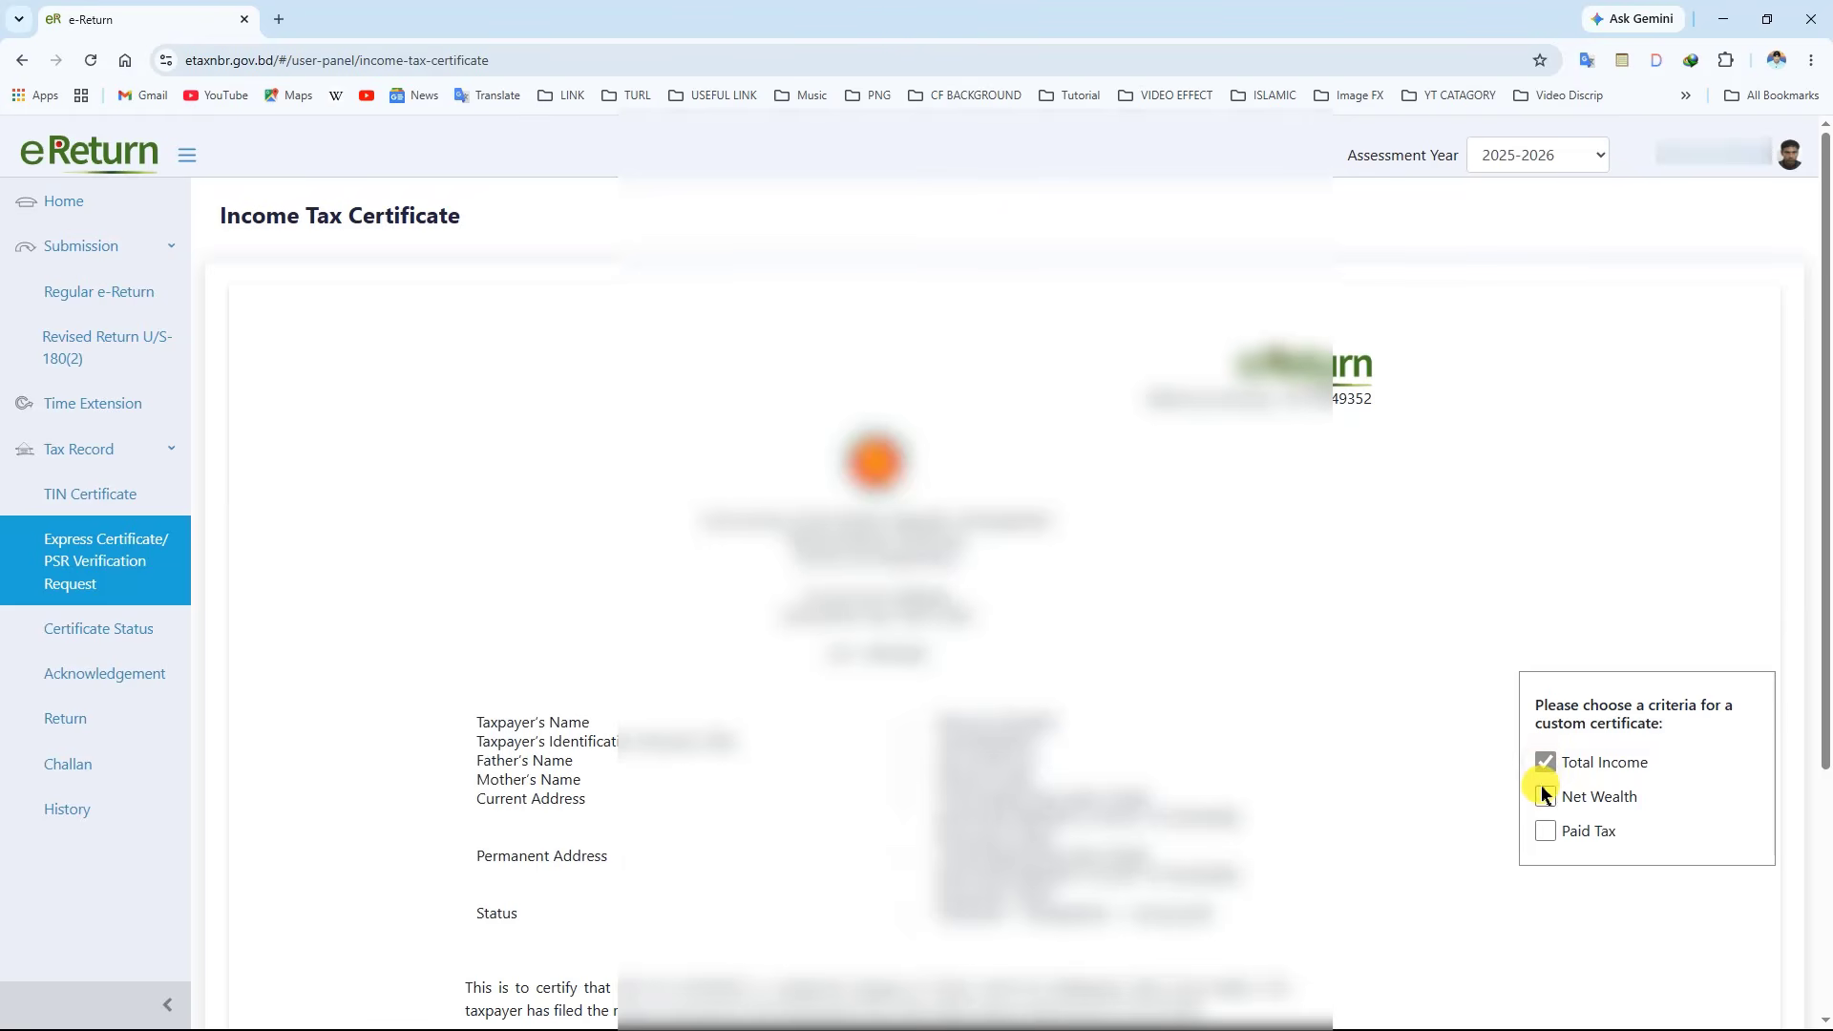
click(1544, 796)
click(1546, 832)
scroll(1432, 744, down, 4)
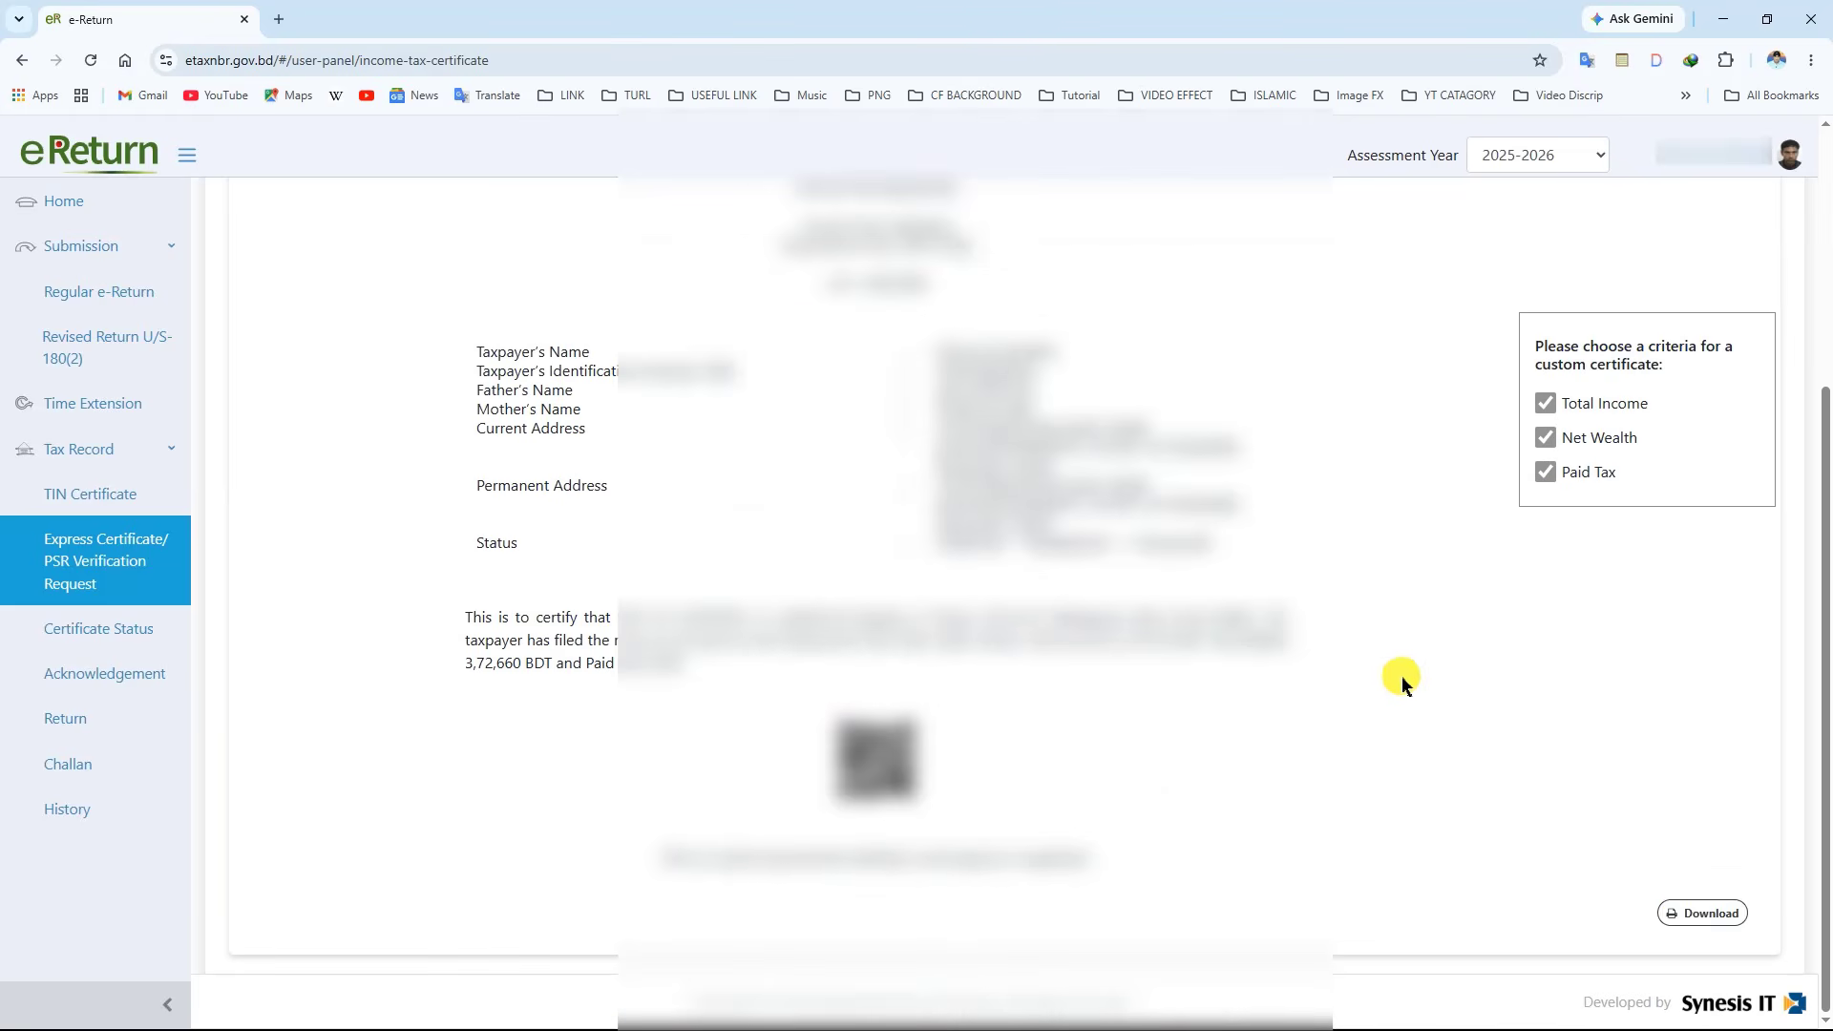
click(1682, 926)
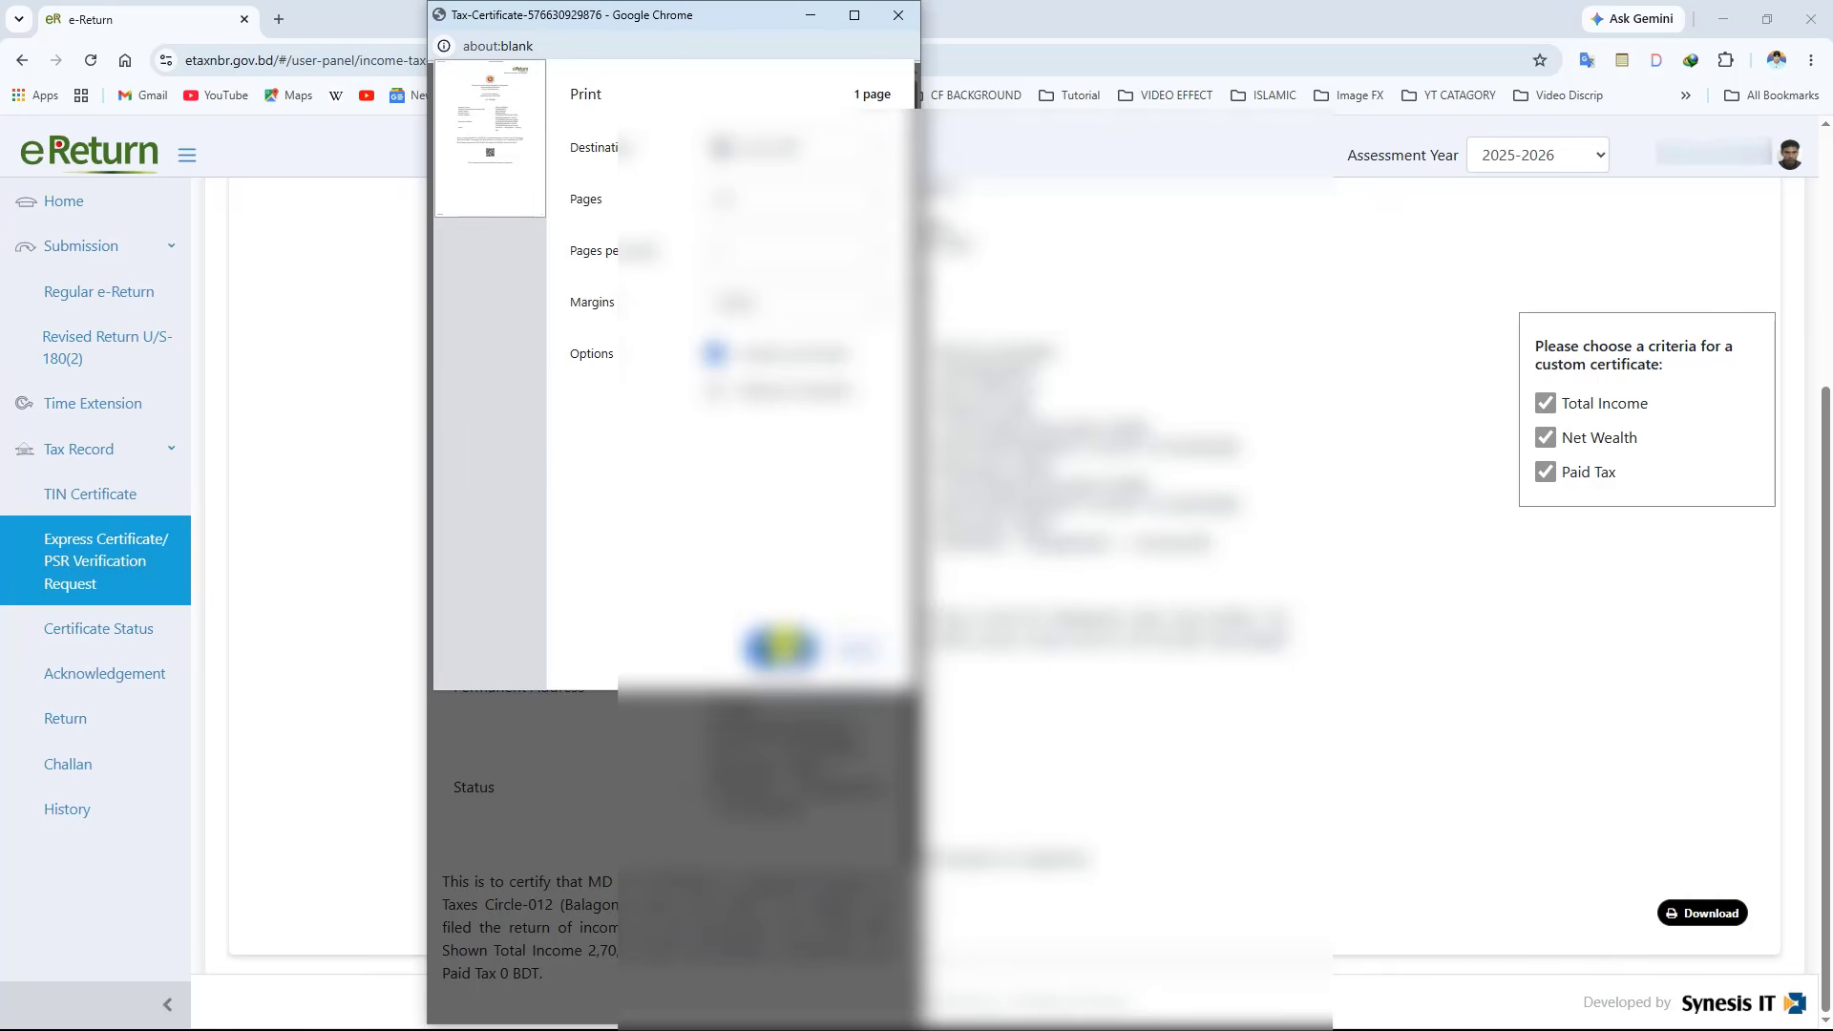
click(783, 648)
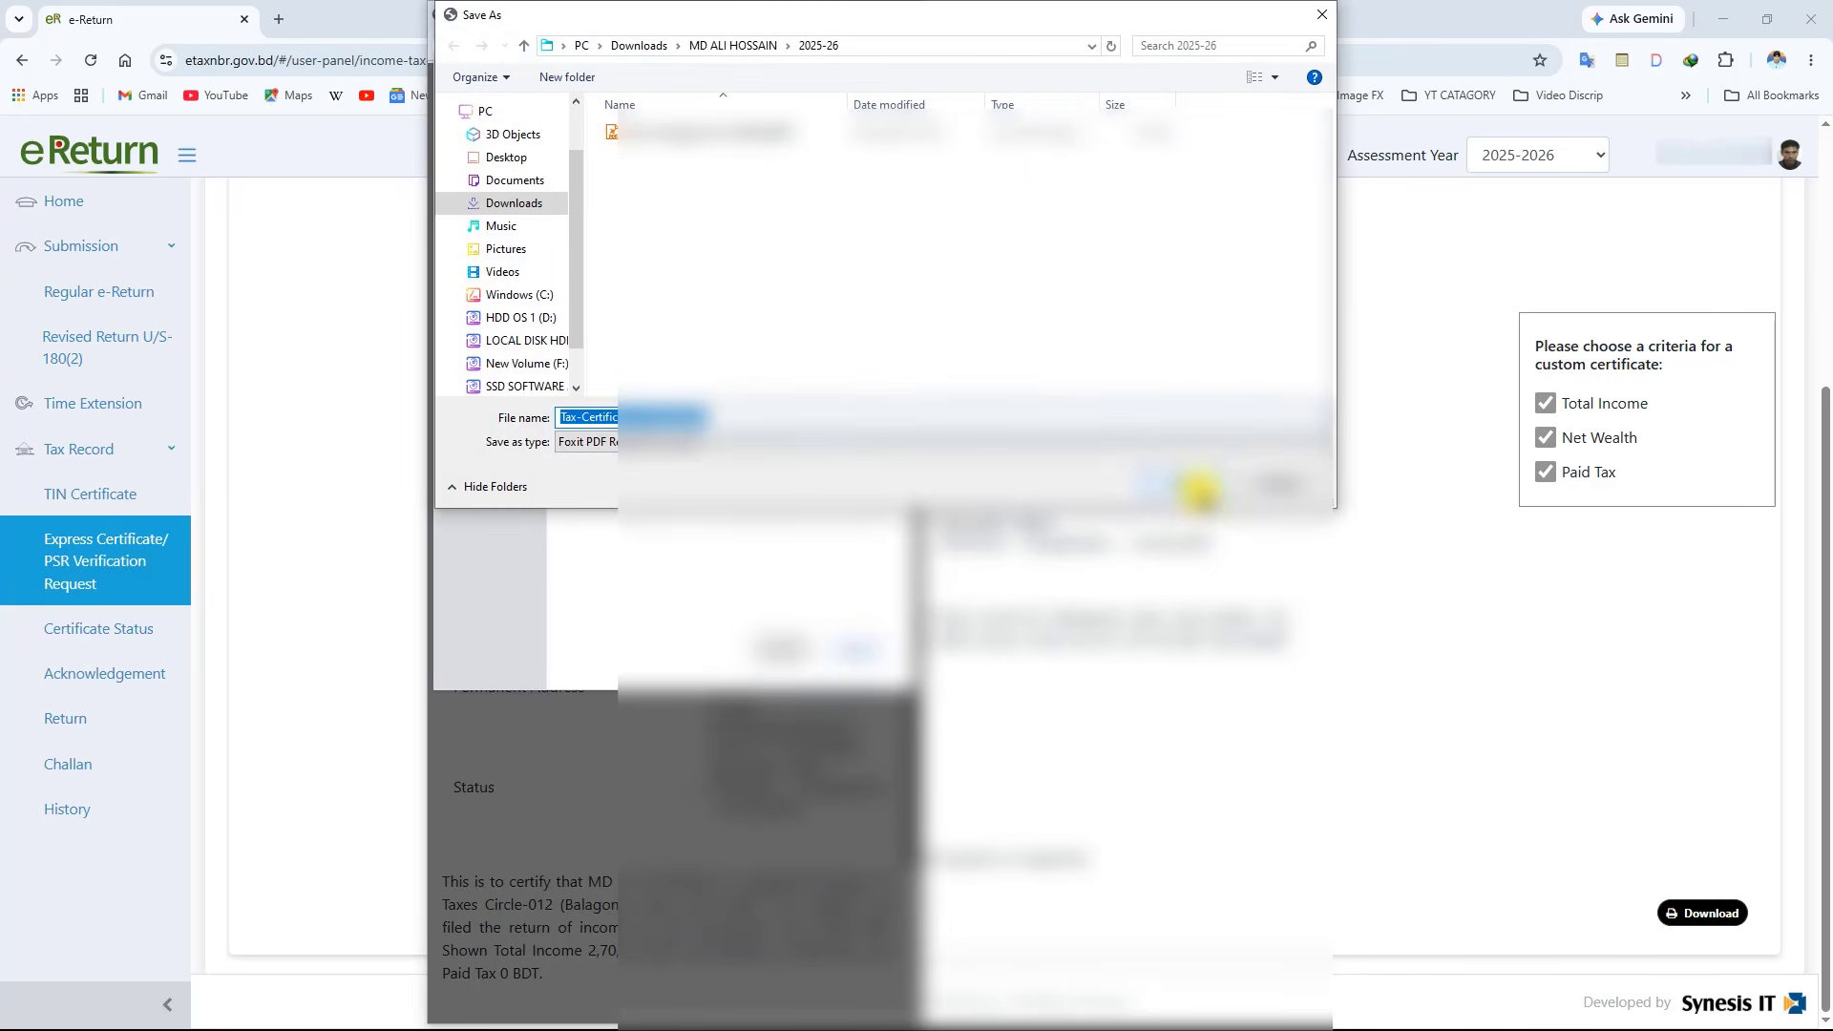
click(1195, 488)
Step: Open the submitted return from the tax records, switch it to Bangla, and save it as a PDF after checking the preview pages
click(131, 726)
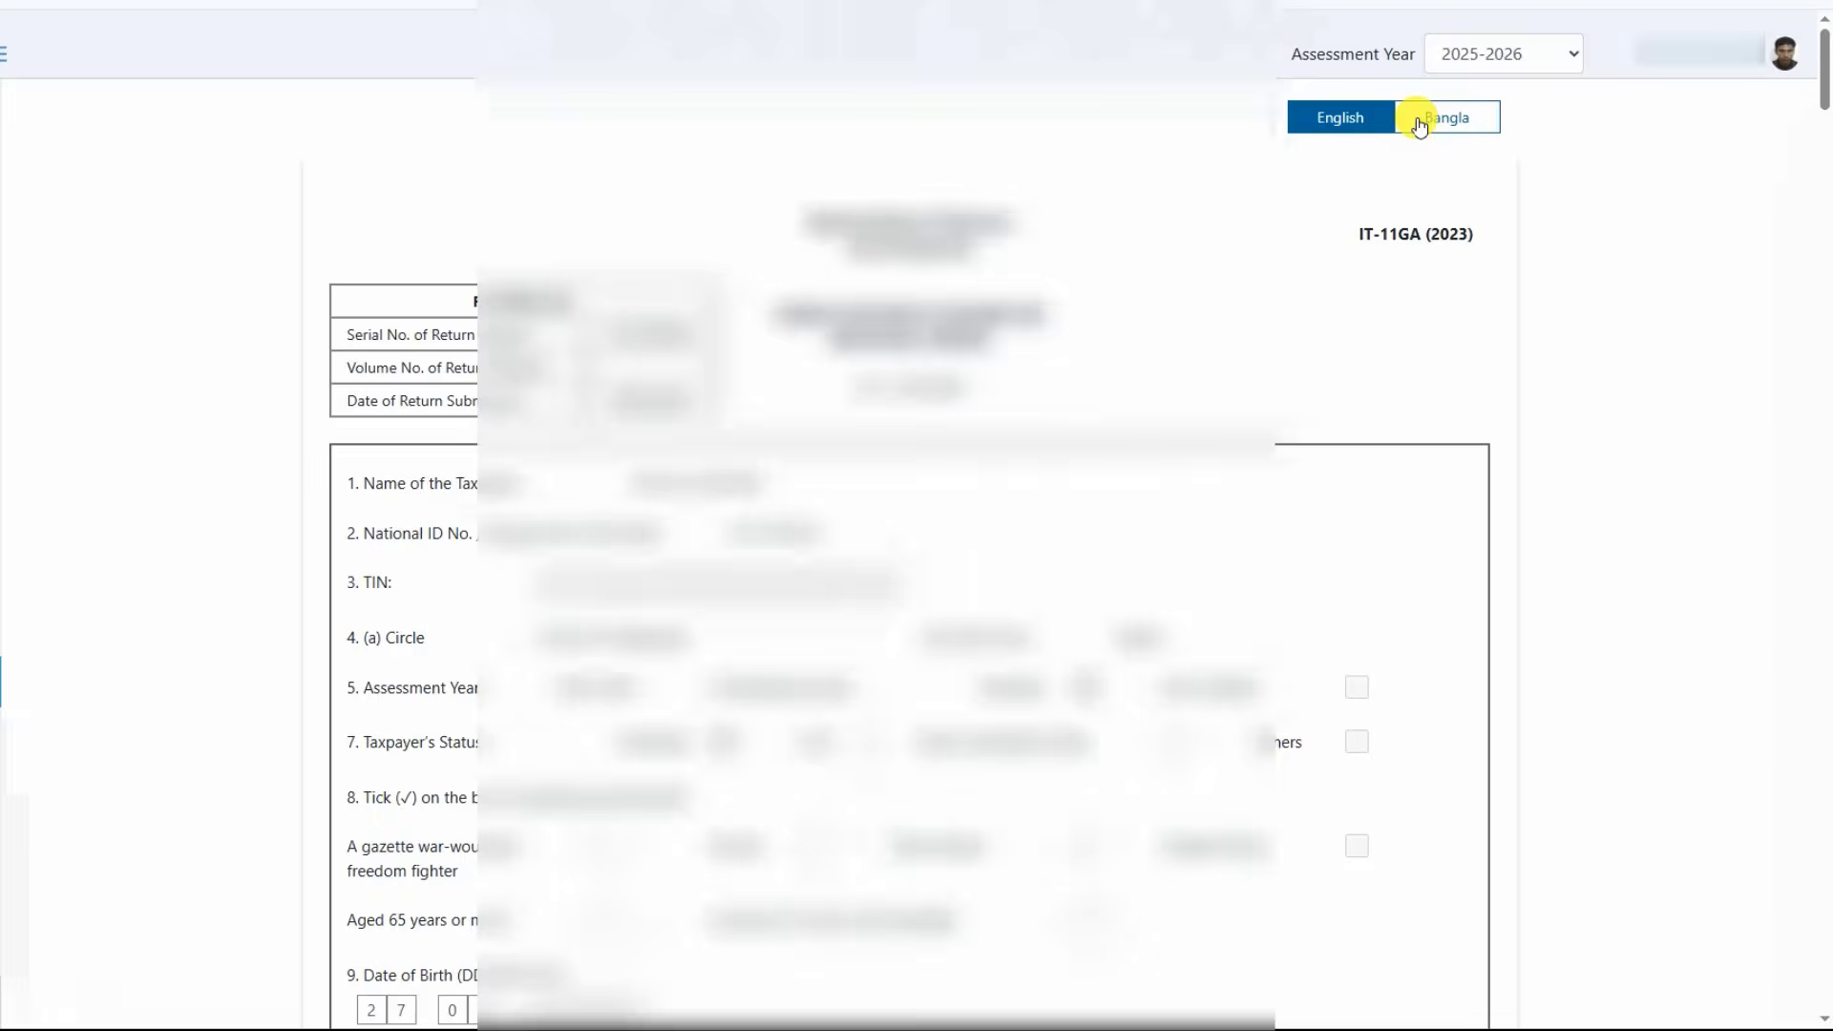
click(1419, 125)
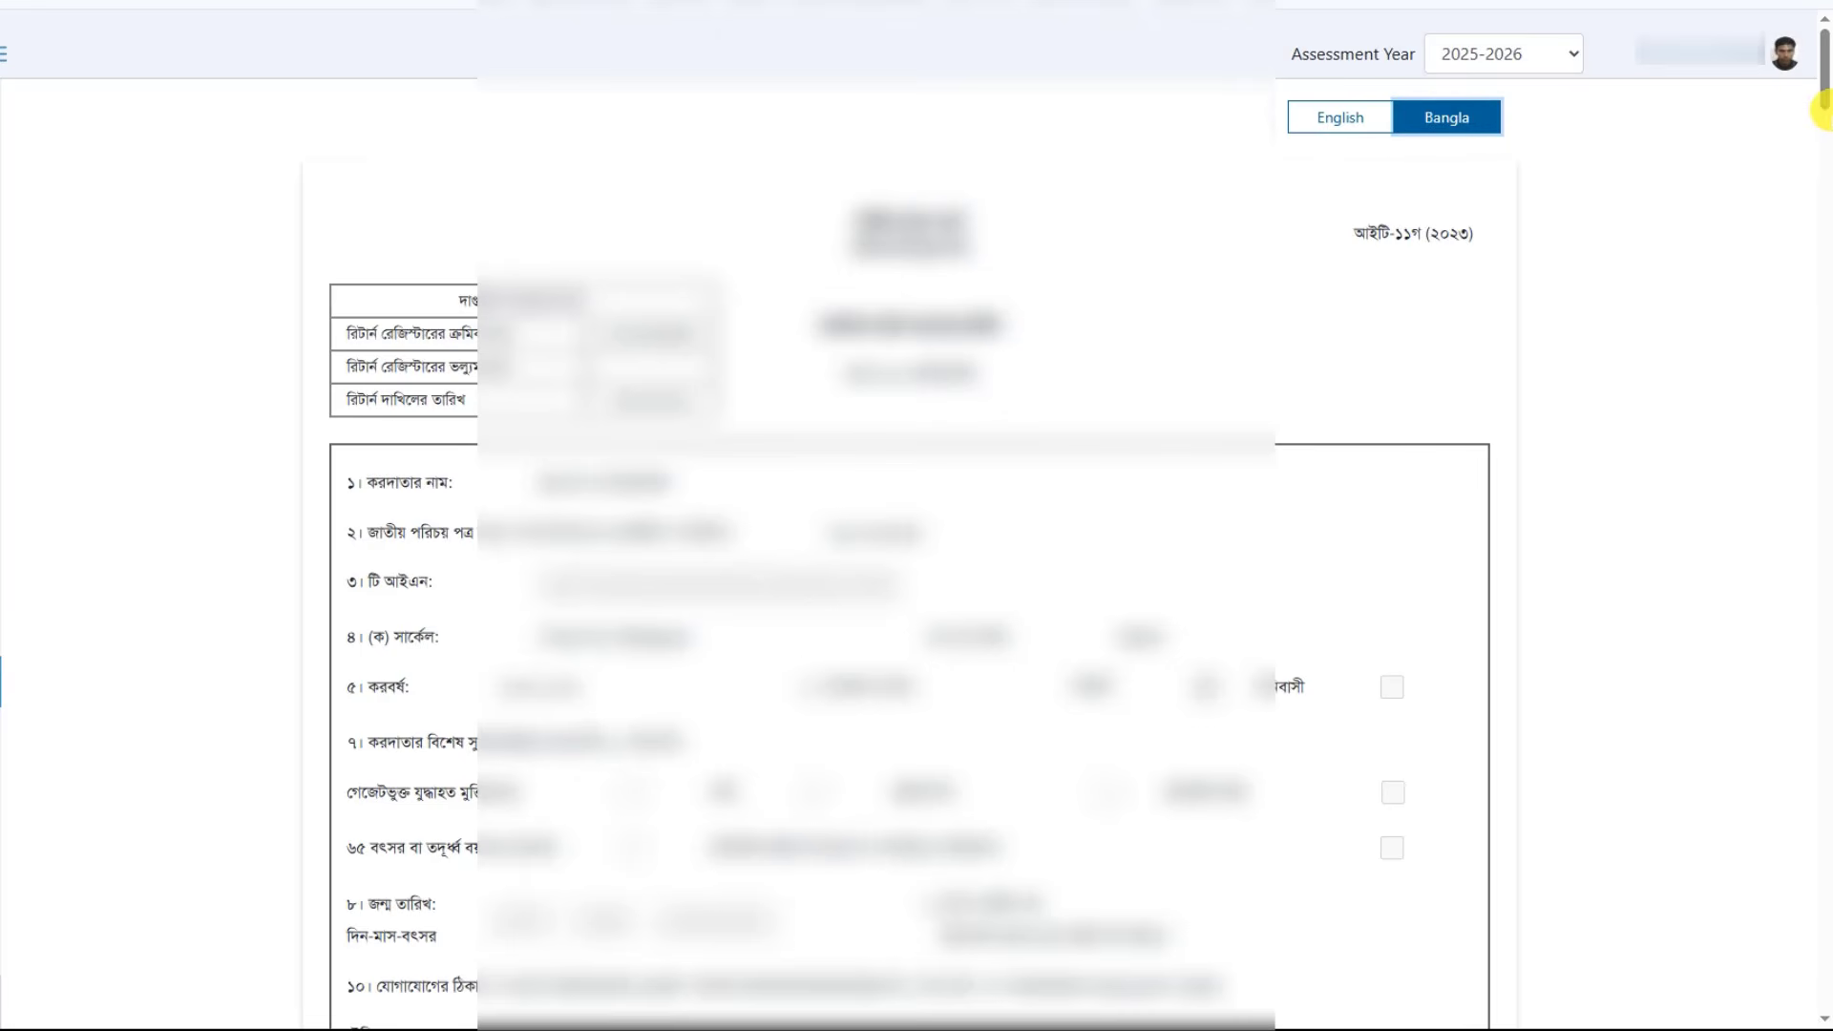
drag(1818, 52, 1775, 1000)
click(1445, 924)
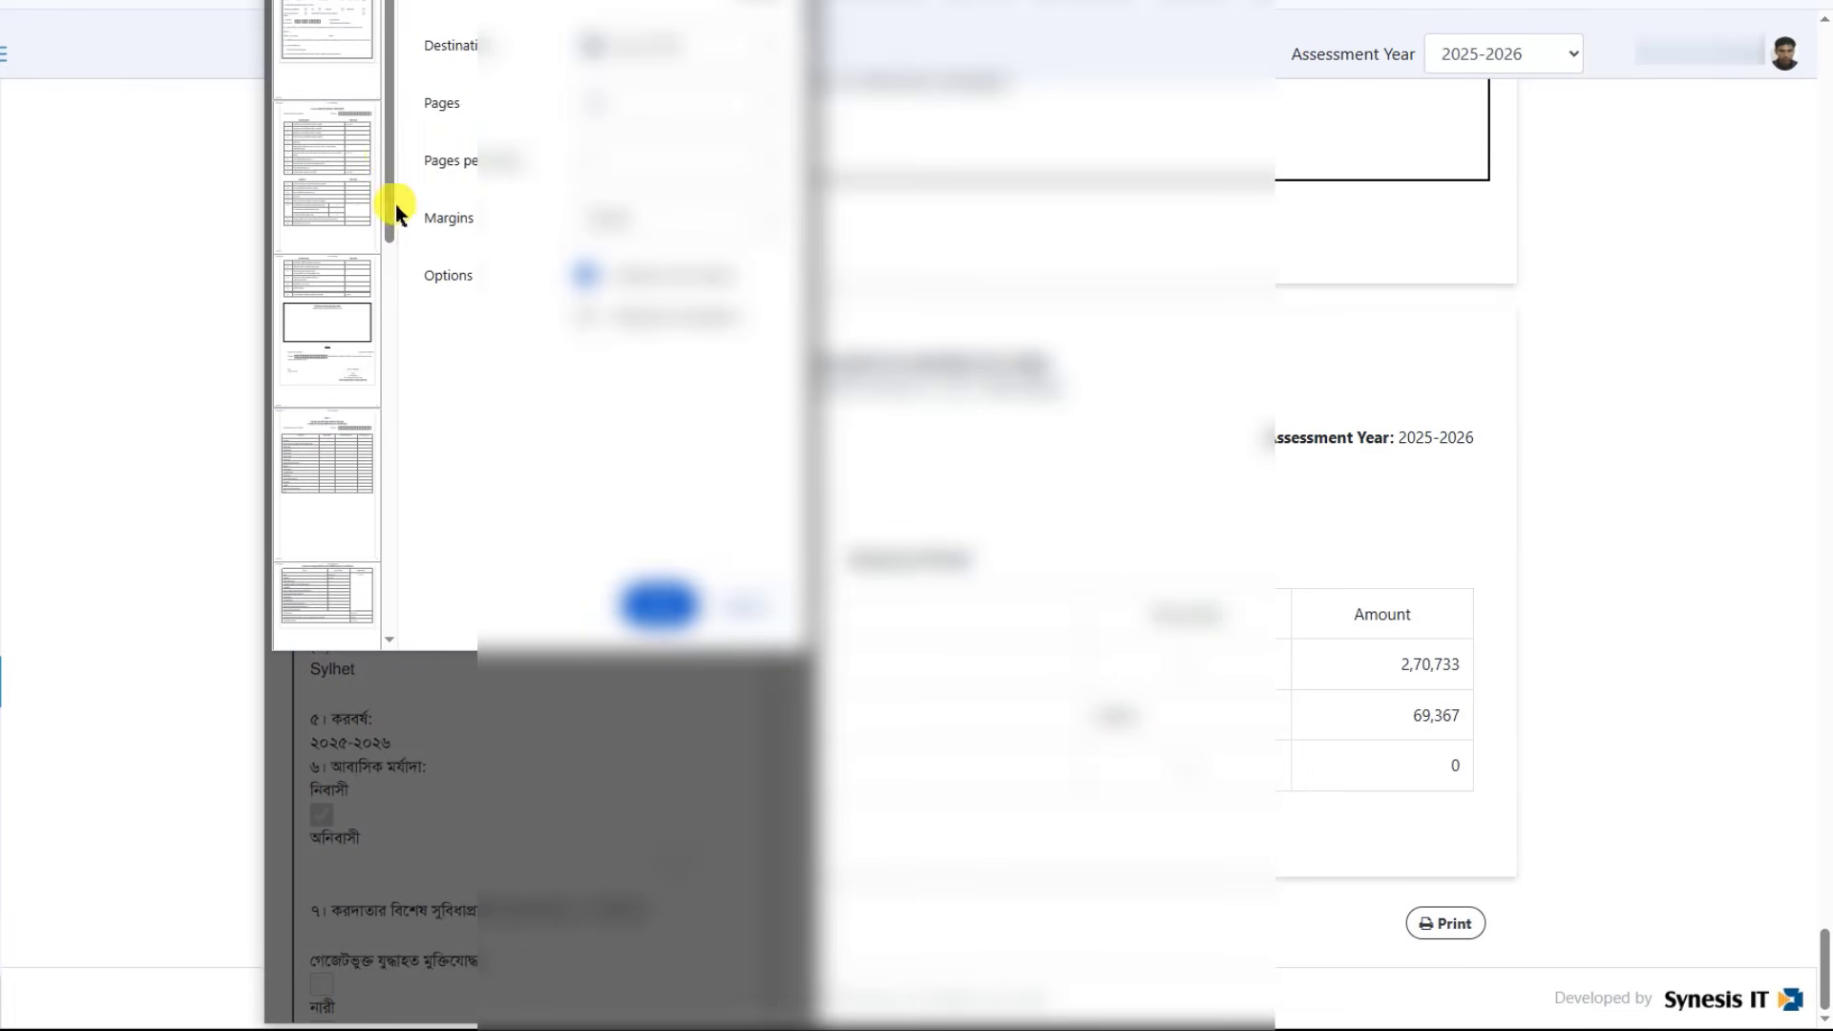
drag(387, 156, 397, 598)
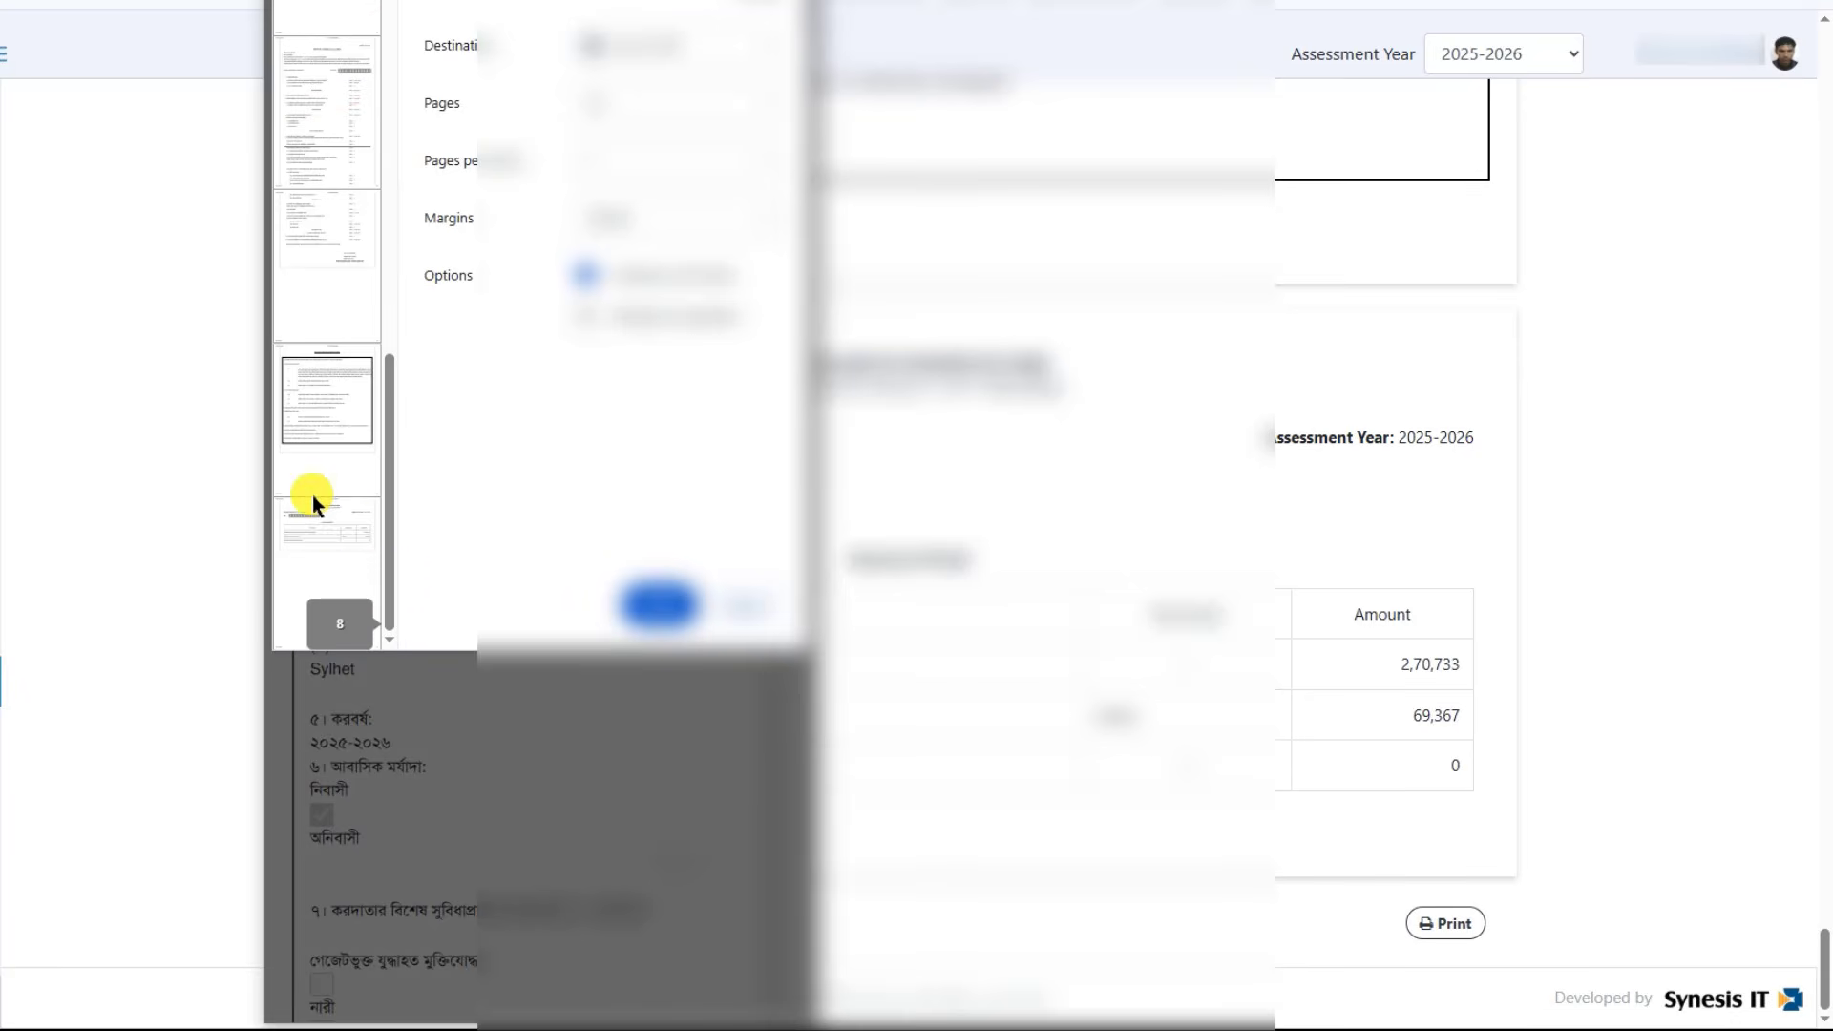
click(662, 605)
click(1113, 413)
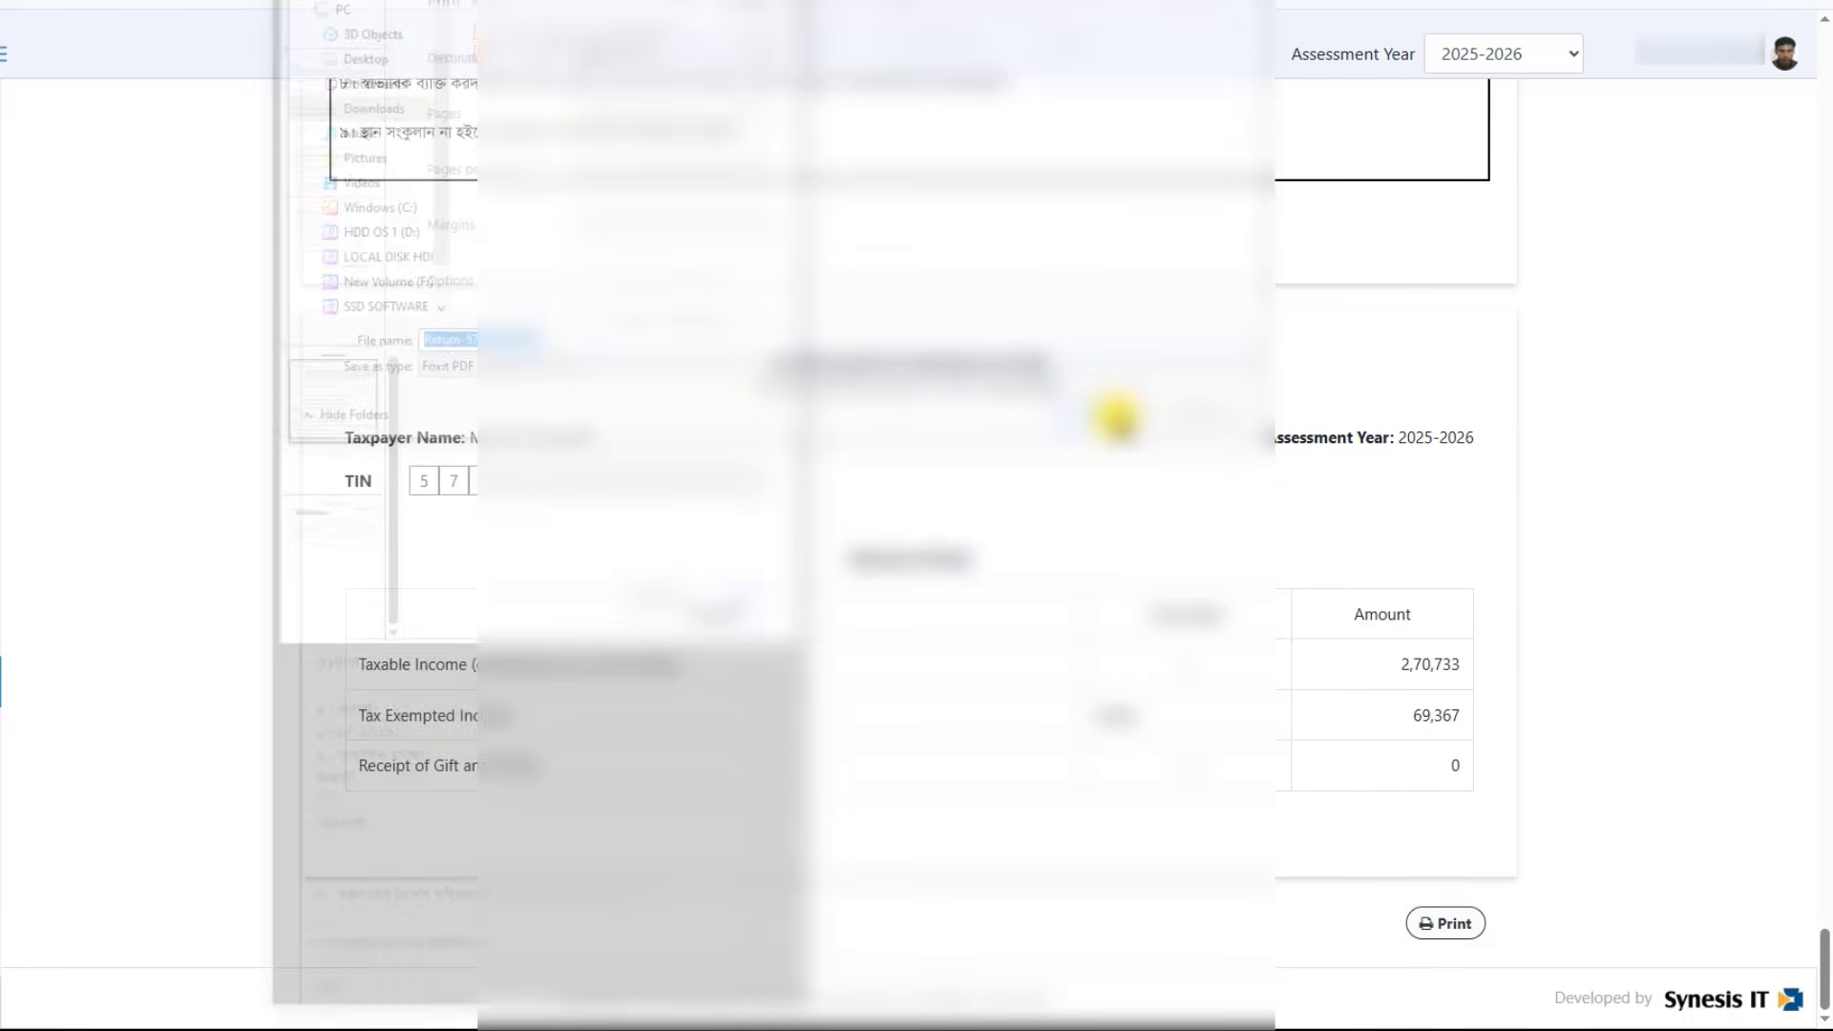
Step: Log out of the taxpayer's e-Return account
click(1799, 59)
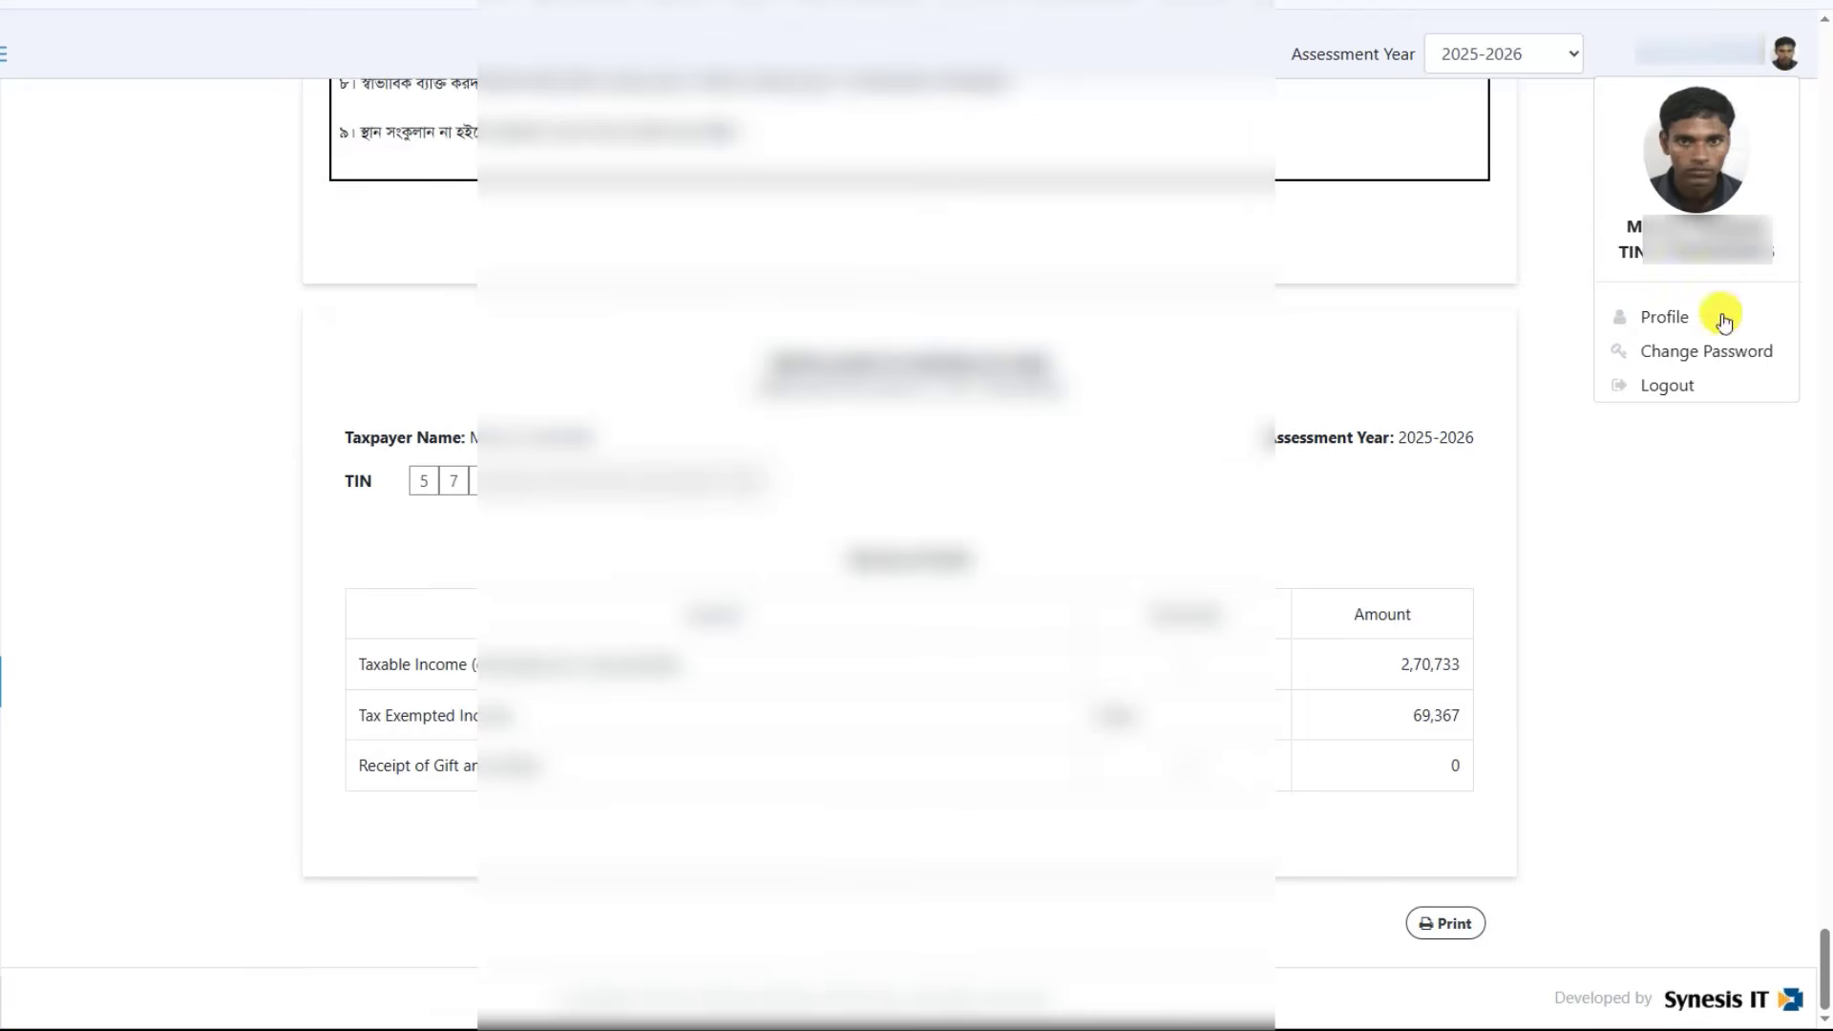
click(1698, 385)
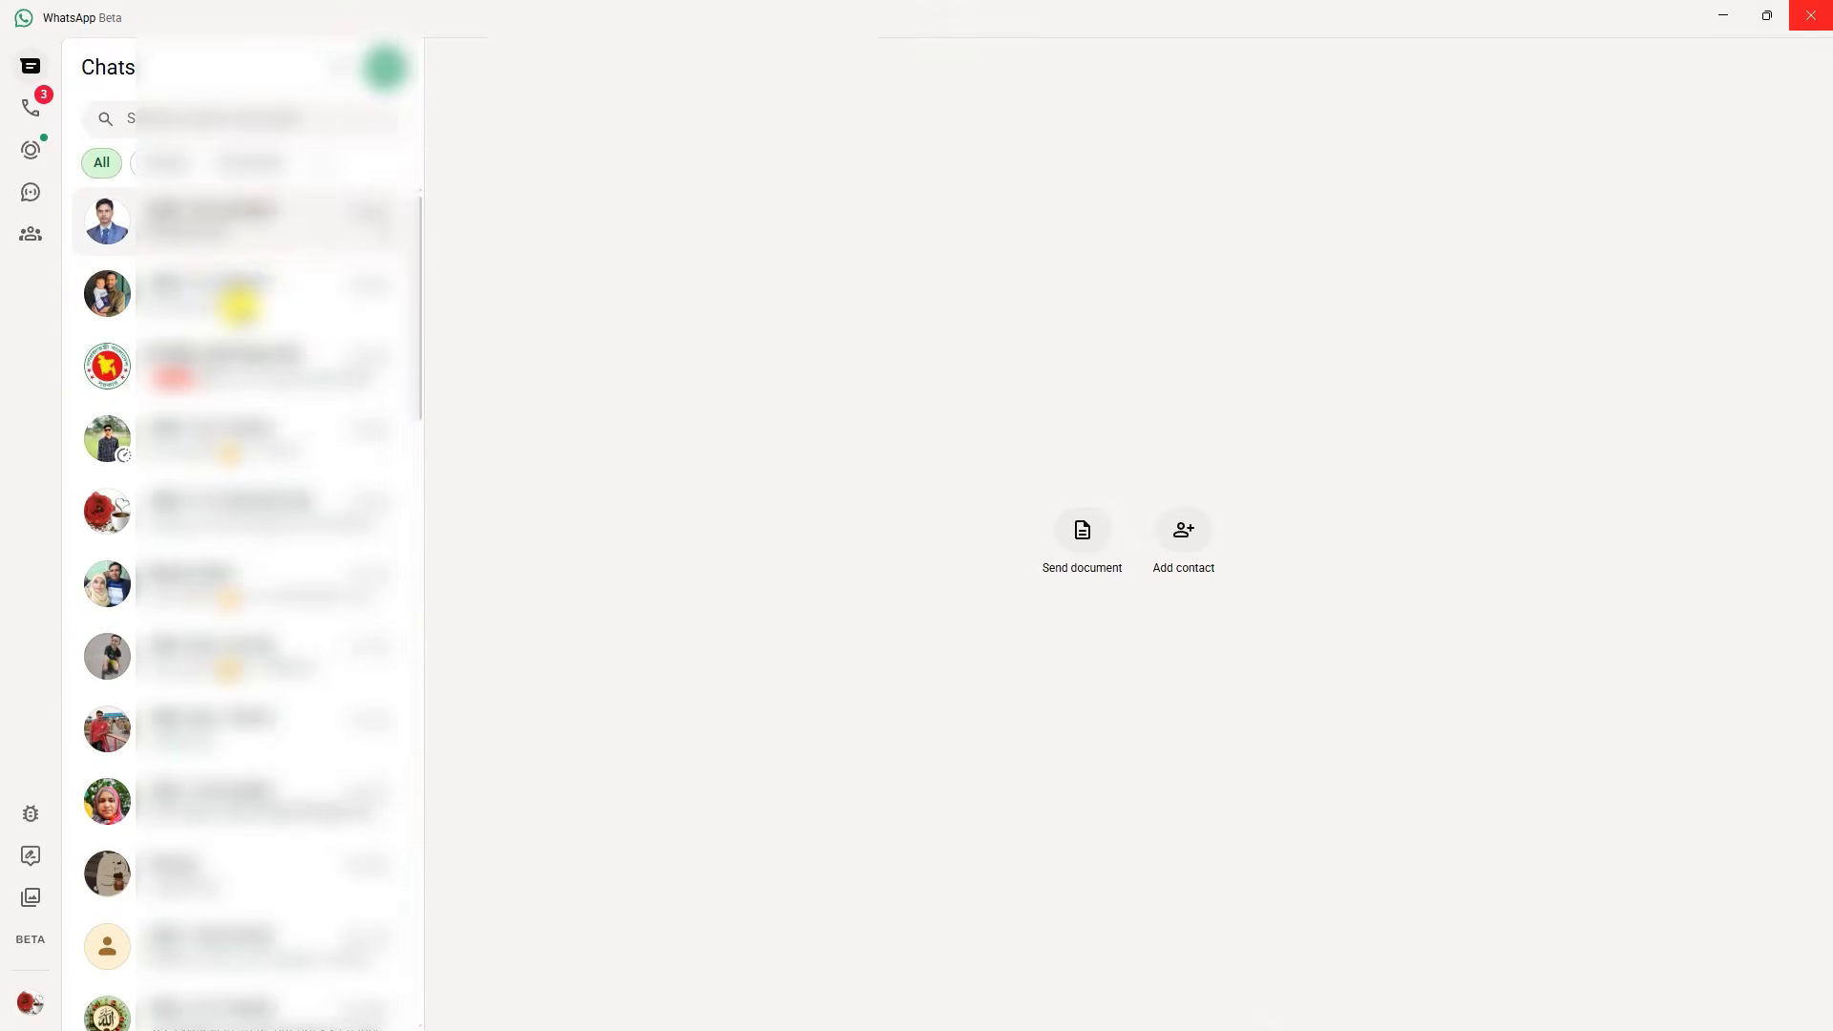
Step: In WhatsApp, open the client's chat and attach the three PDF documents from the 2024-25 folder
click(221, 232)
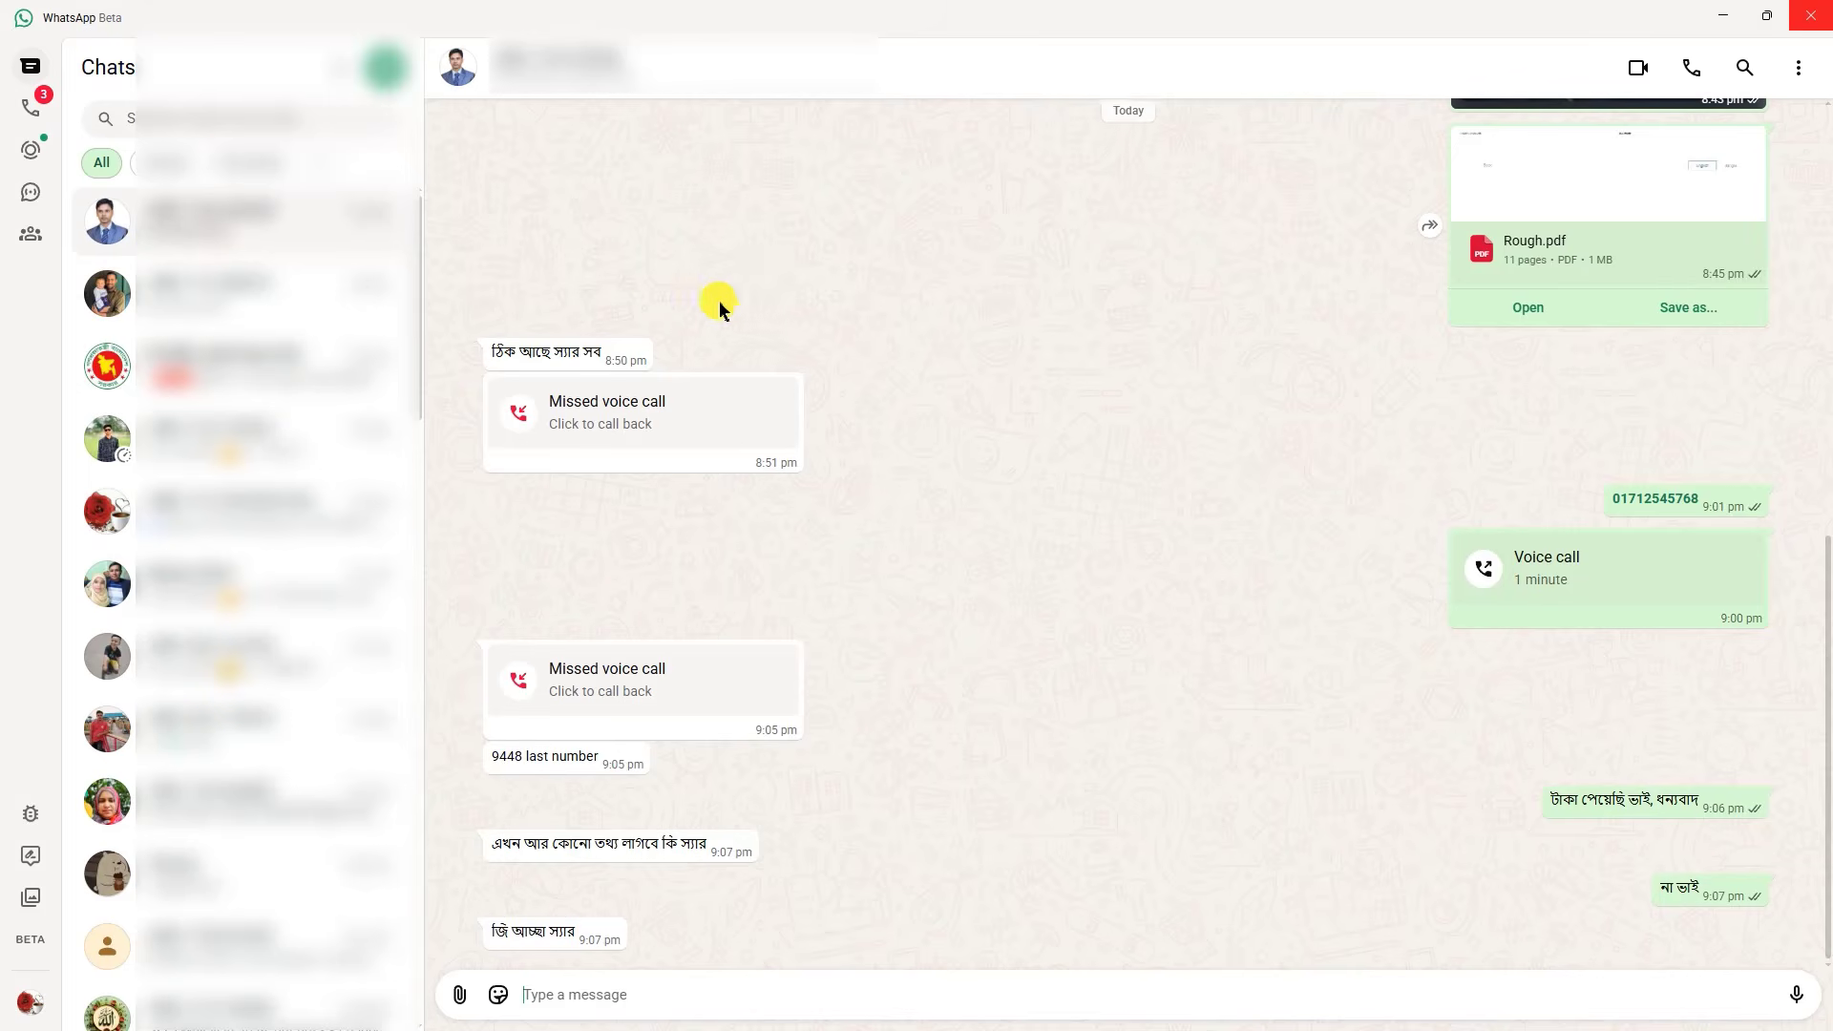
click(459, 993)
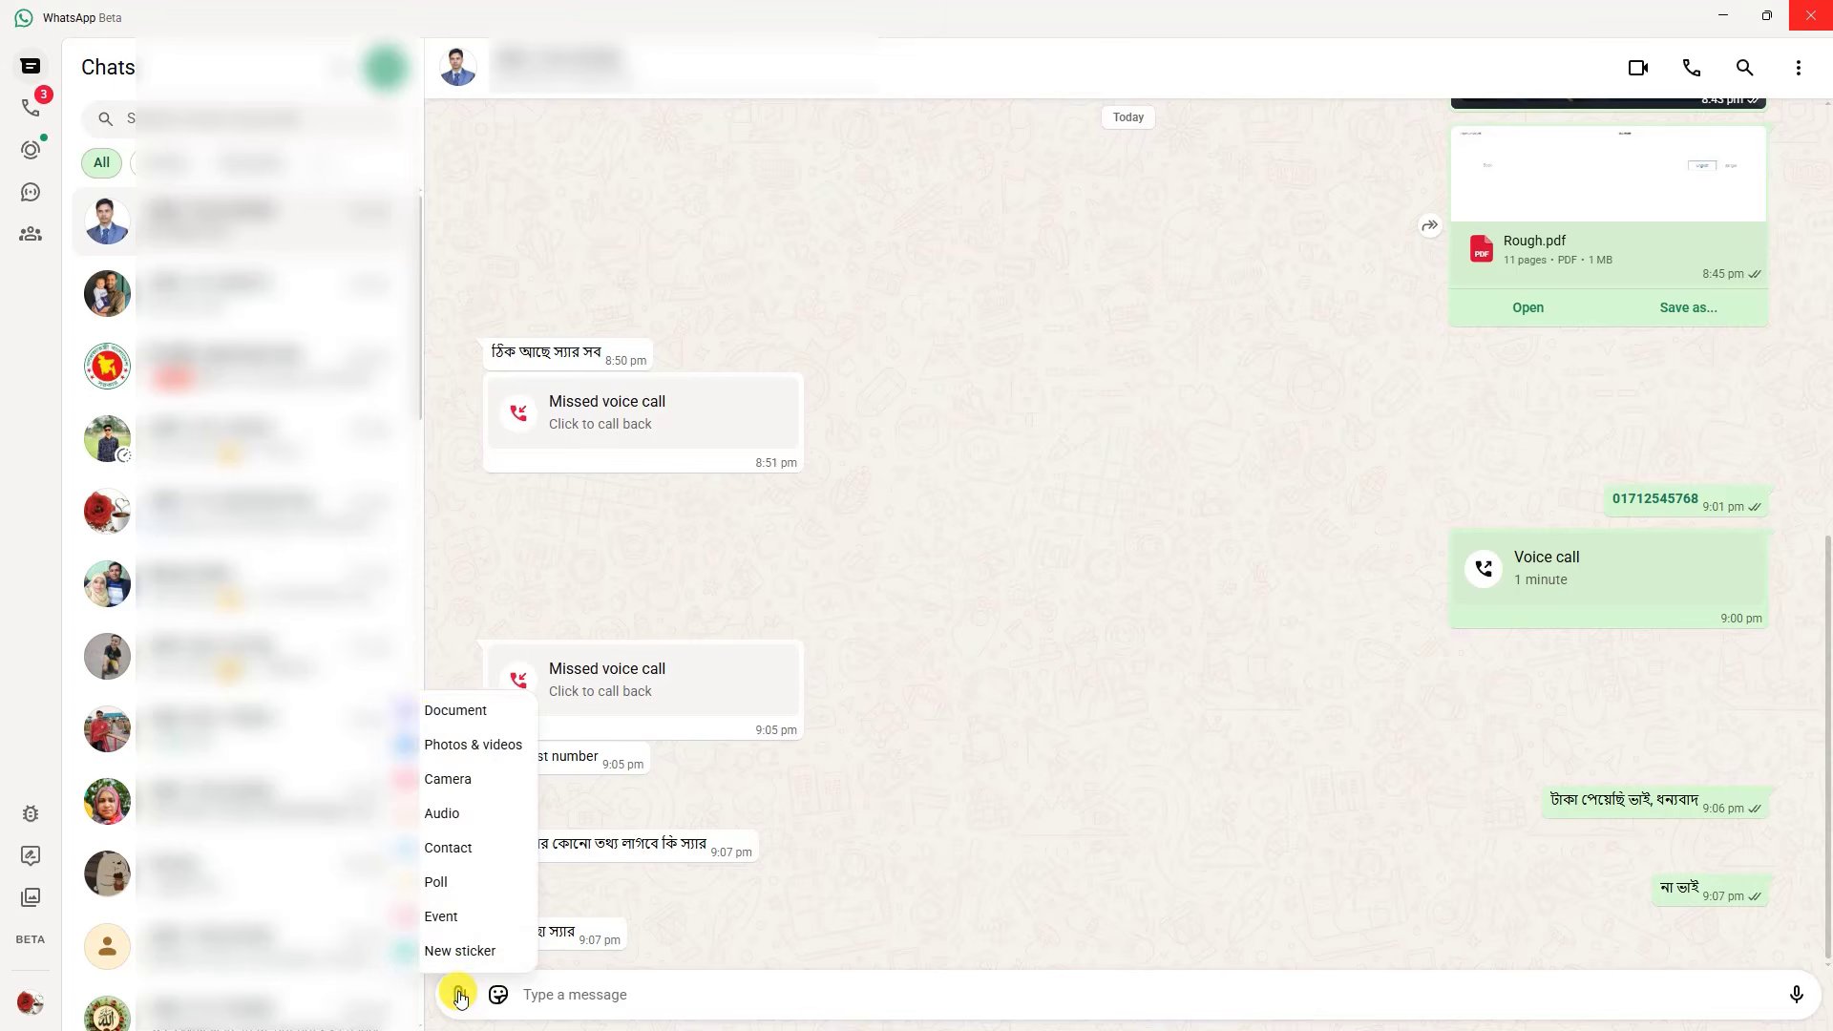
click(432, 728)
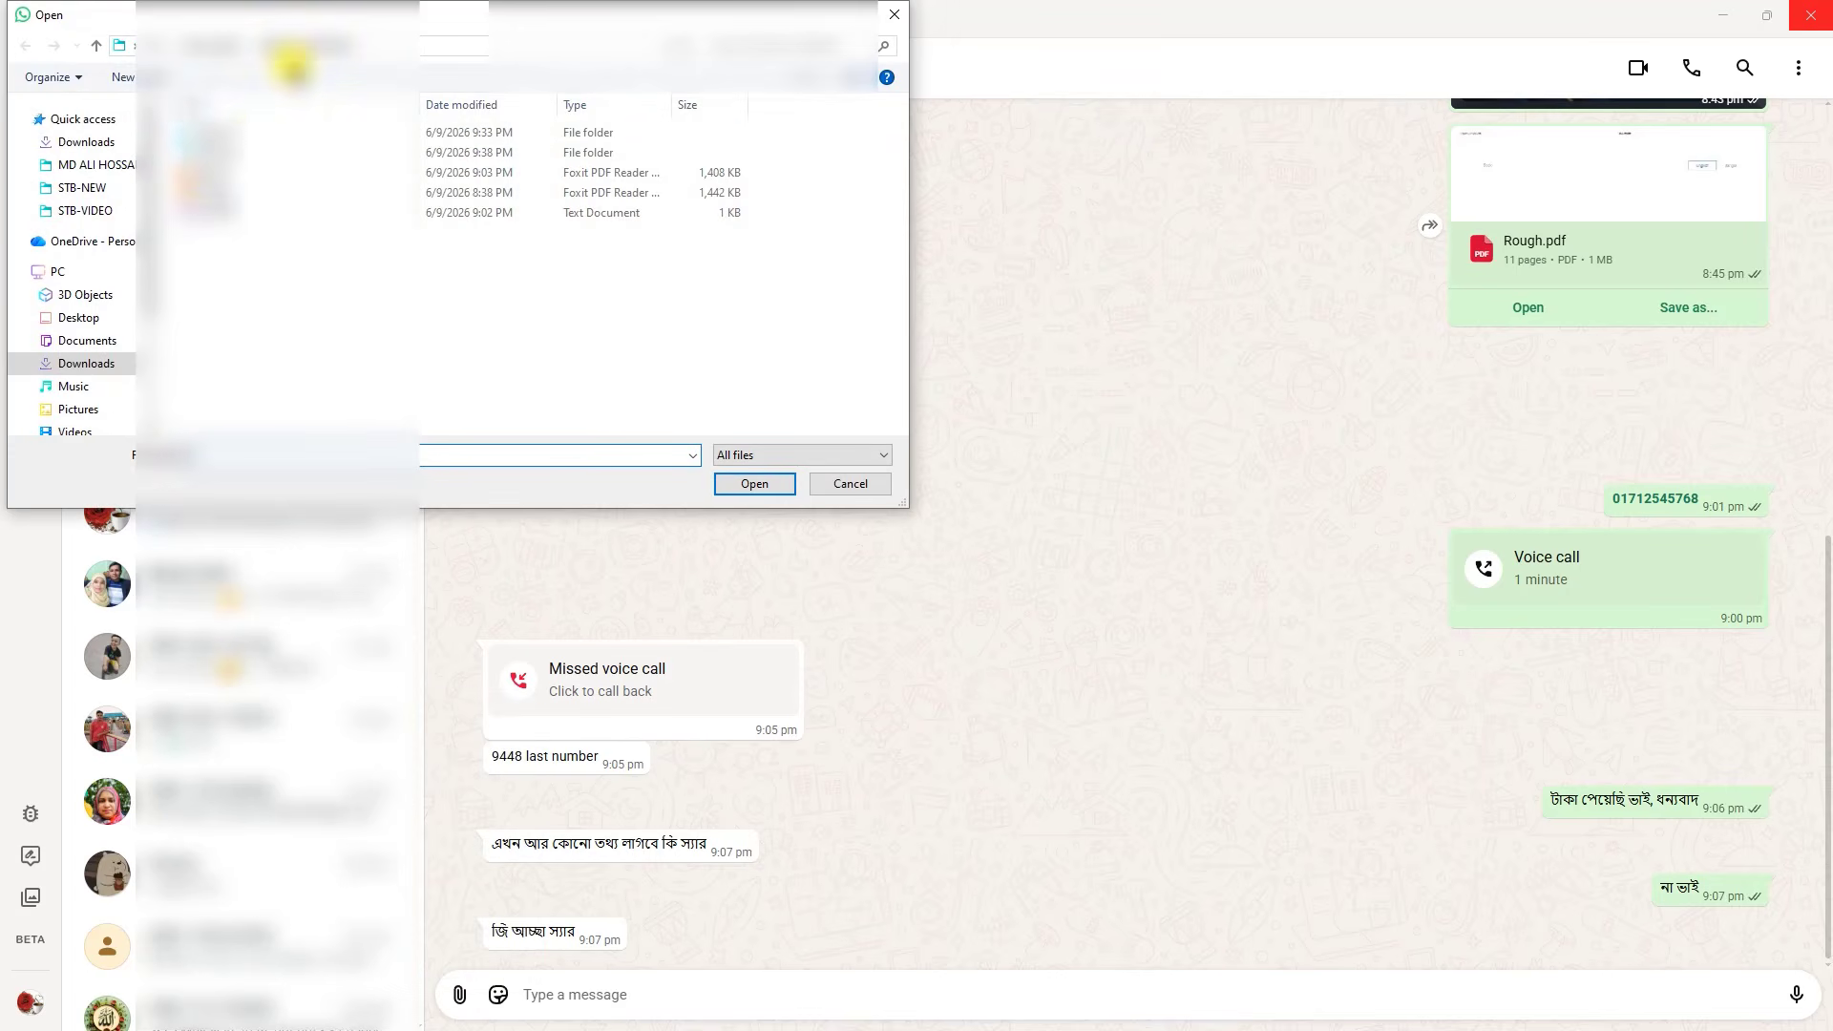
double_click(223, 132)
drag(380, 245, 286, 129)
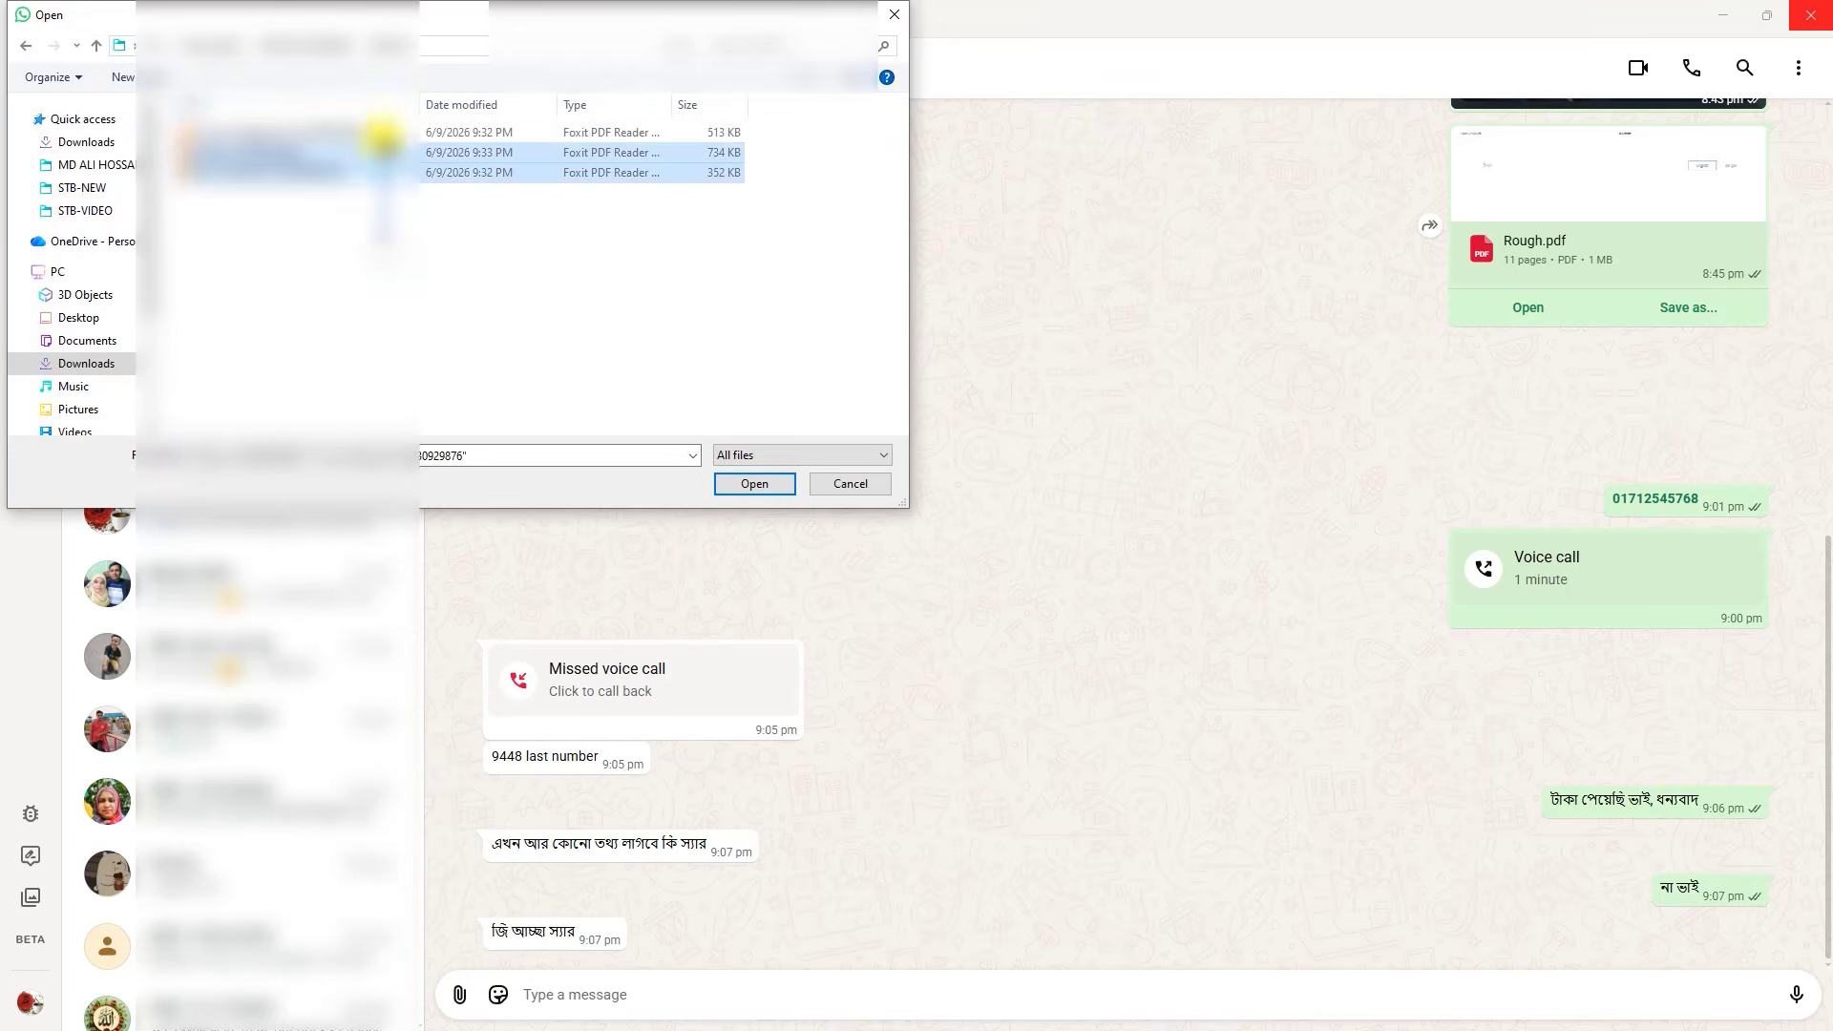
click(750, 488)
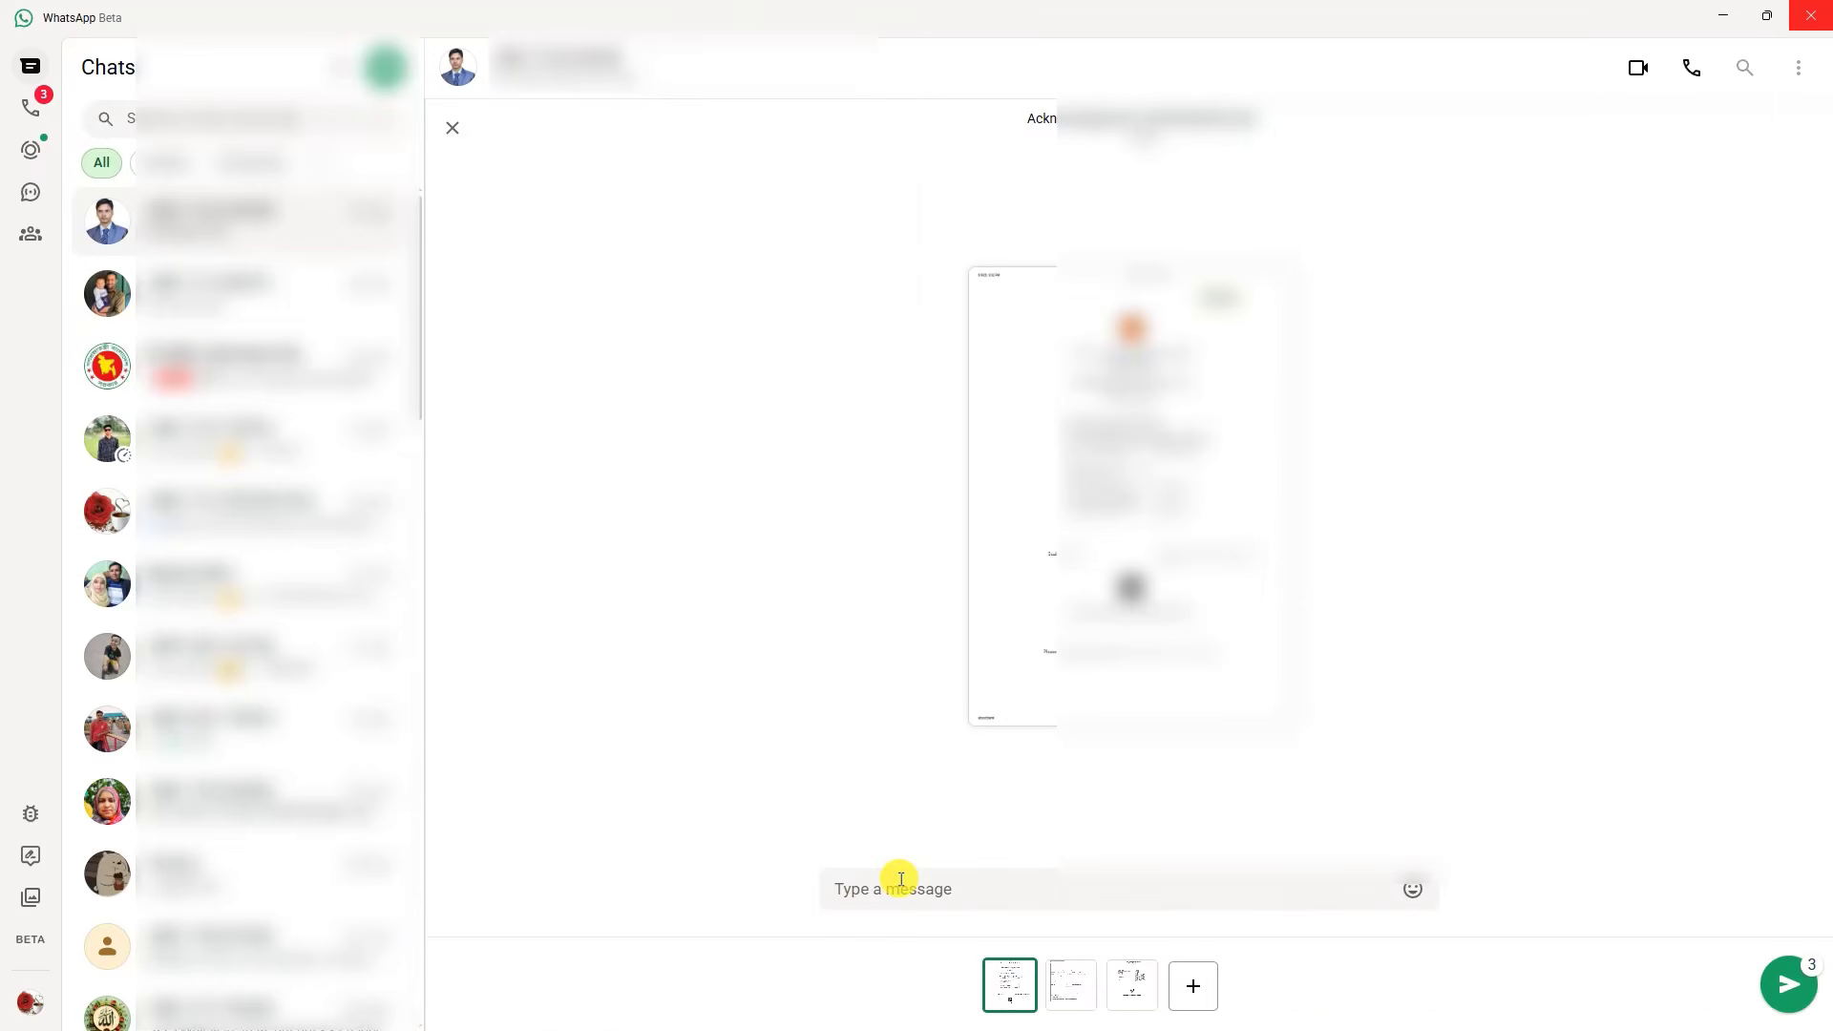
Step: Caption the attached documents "2024-25" and send them to the client
text(2024-25)
click(1788, 984)
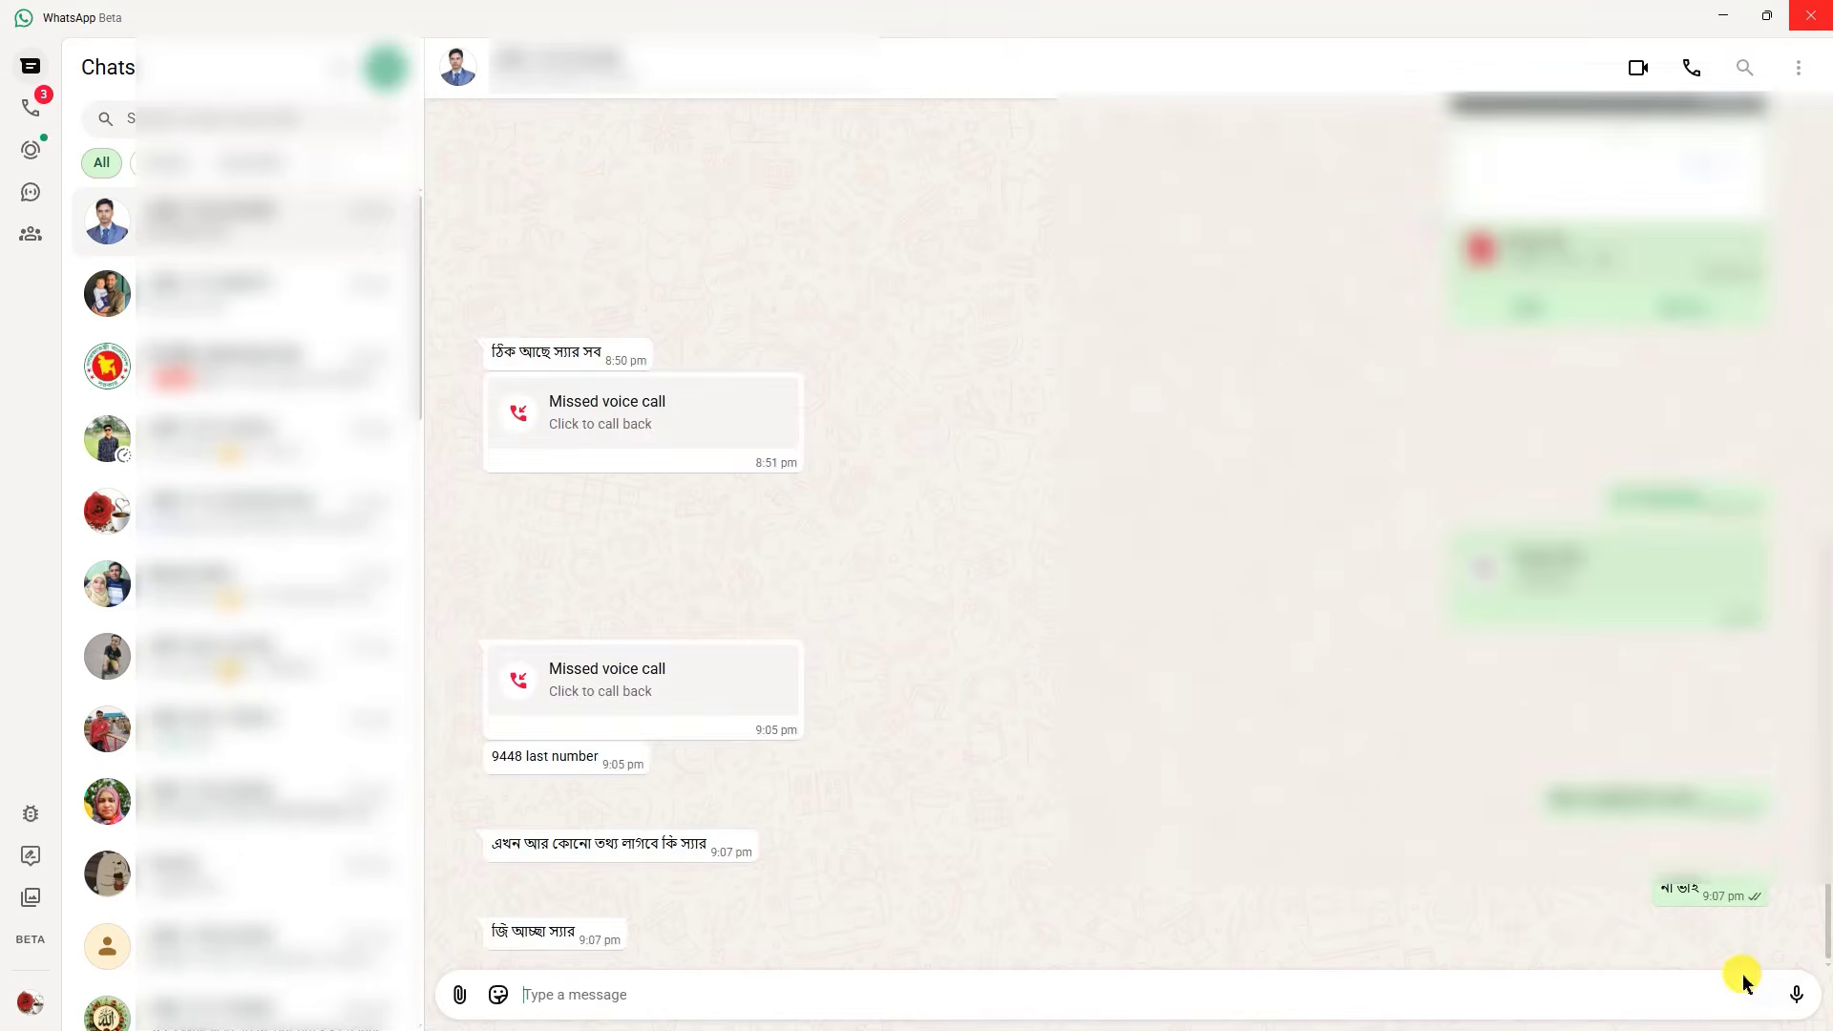
Step: Attach all three PDF documents from the 2025-26 folder and send them to the client with the caption "2025-26"
click(459, 994)
click(453, 707)
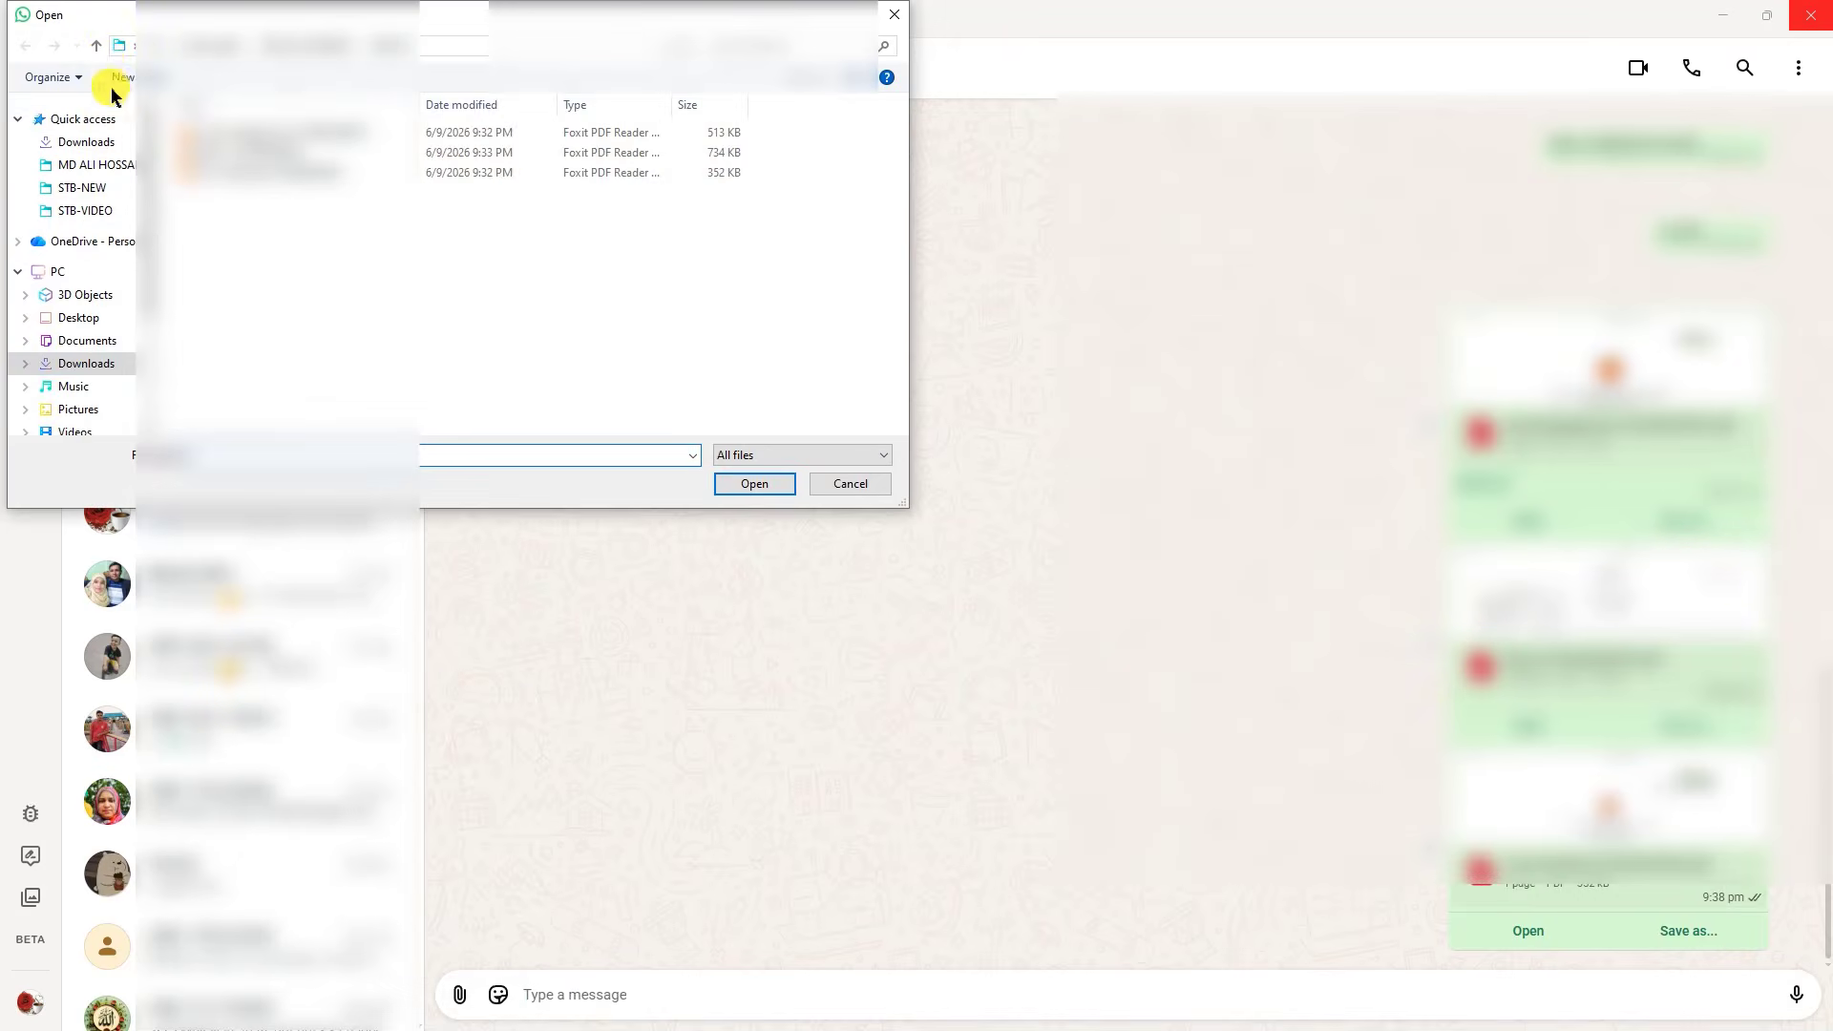
click(99, 48)
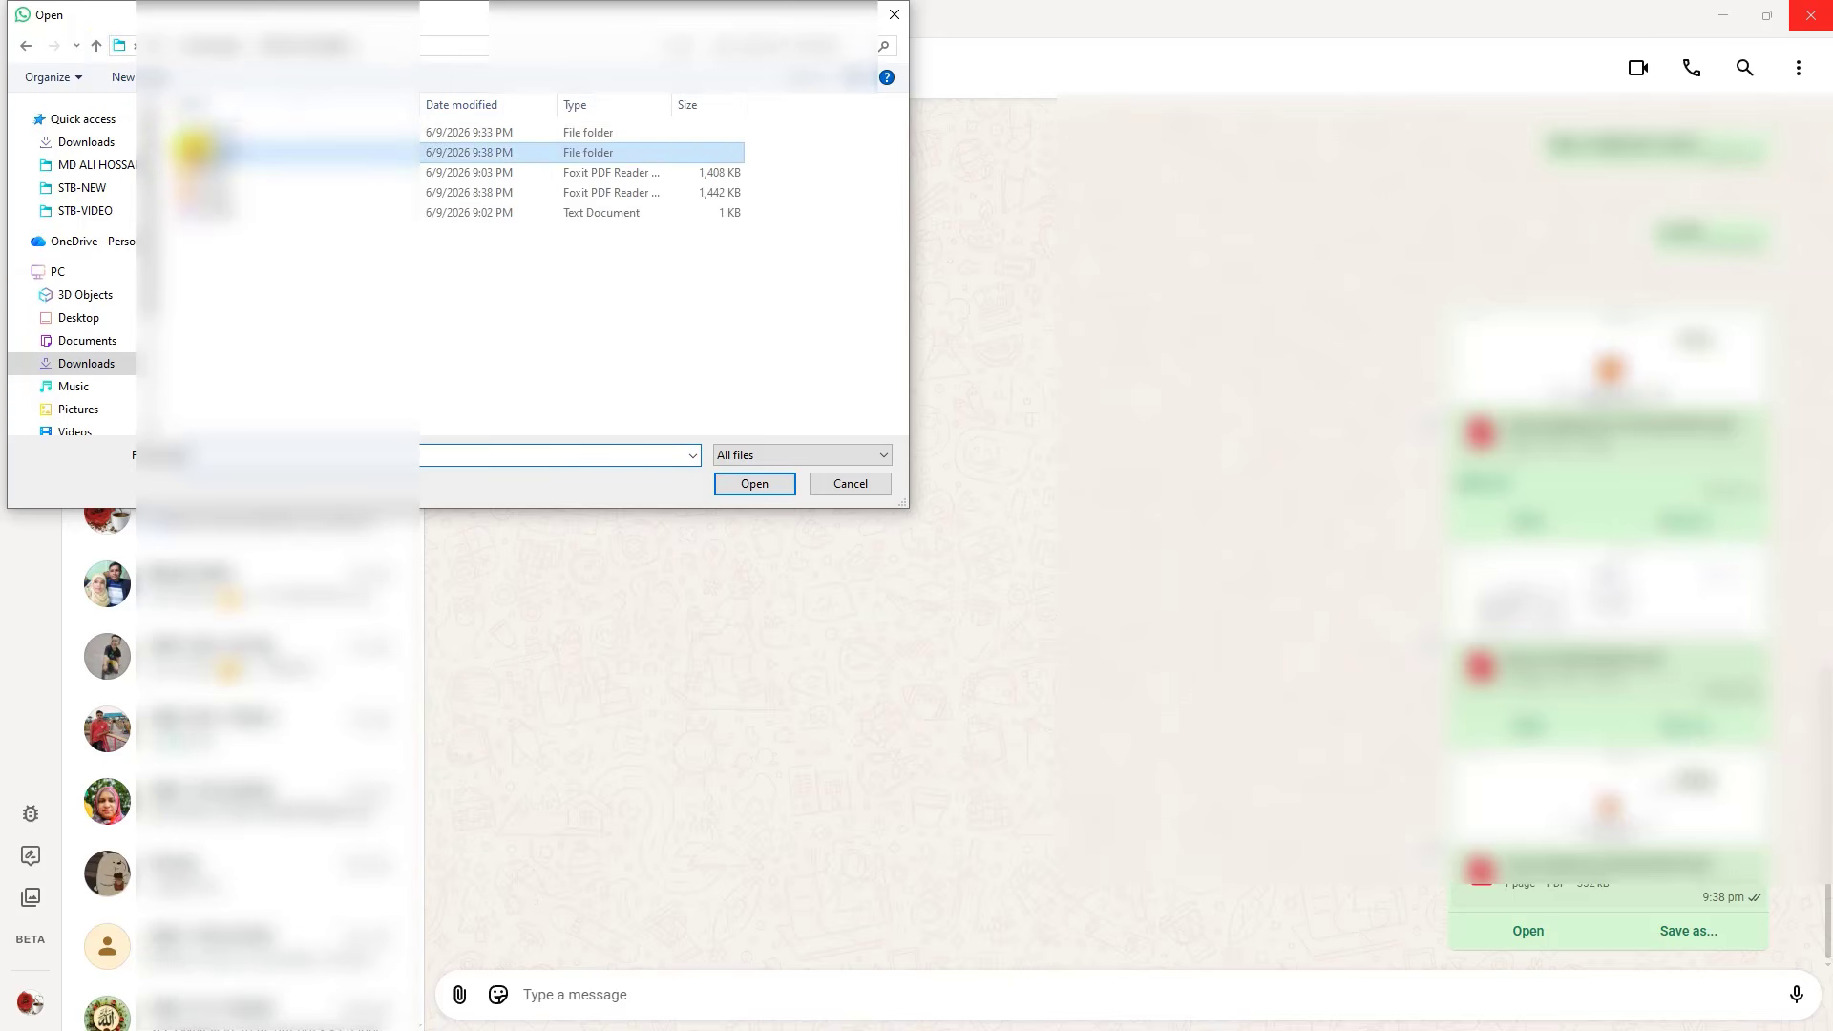
click(194, 151)
key(ctrl+a)
click(723, 485)
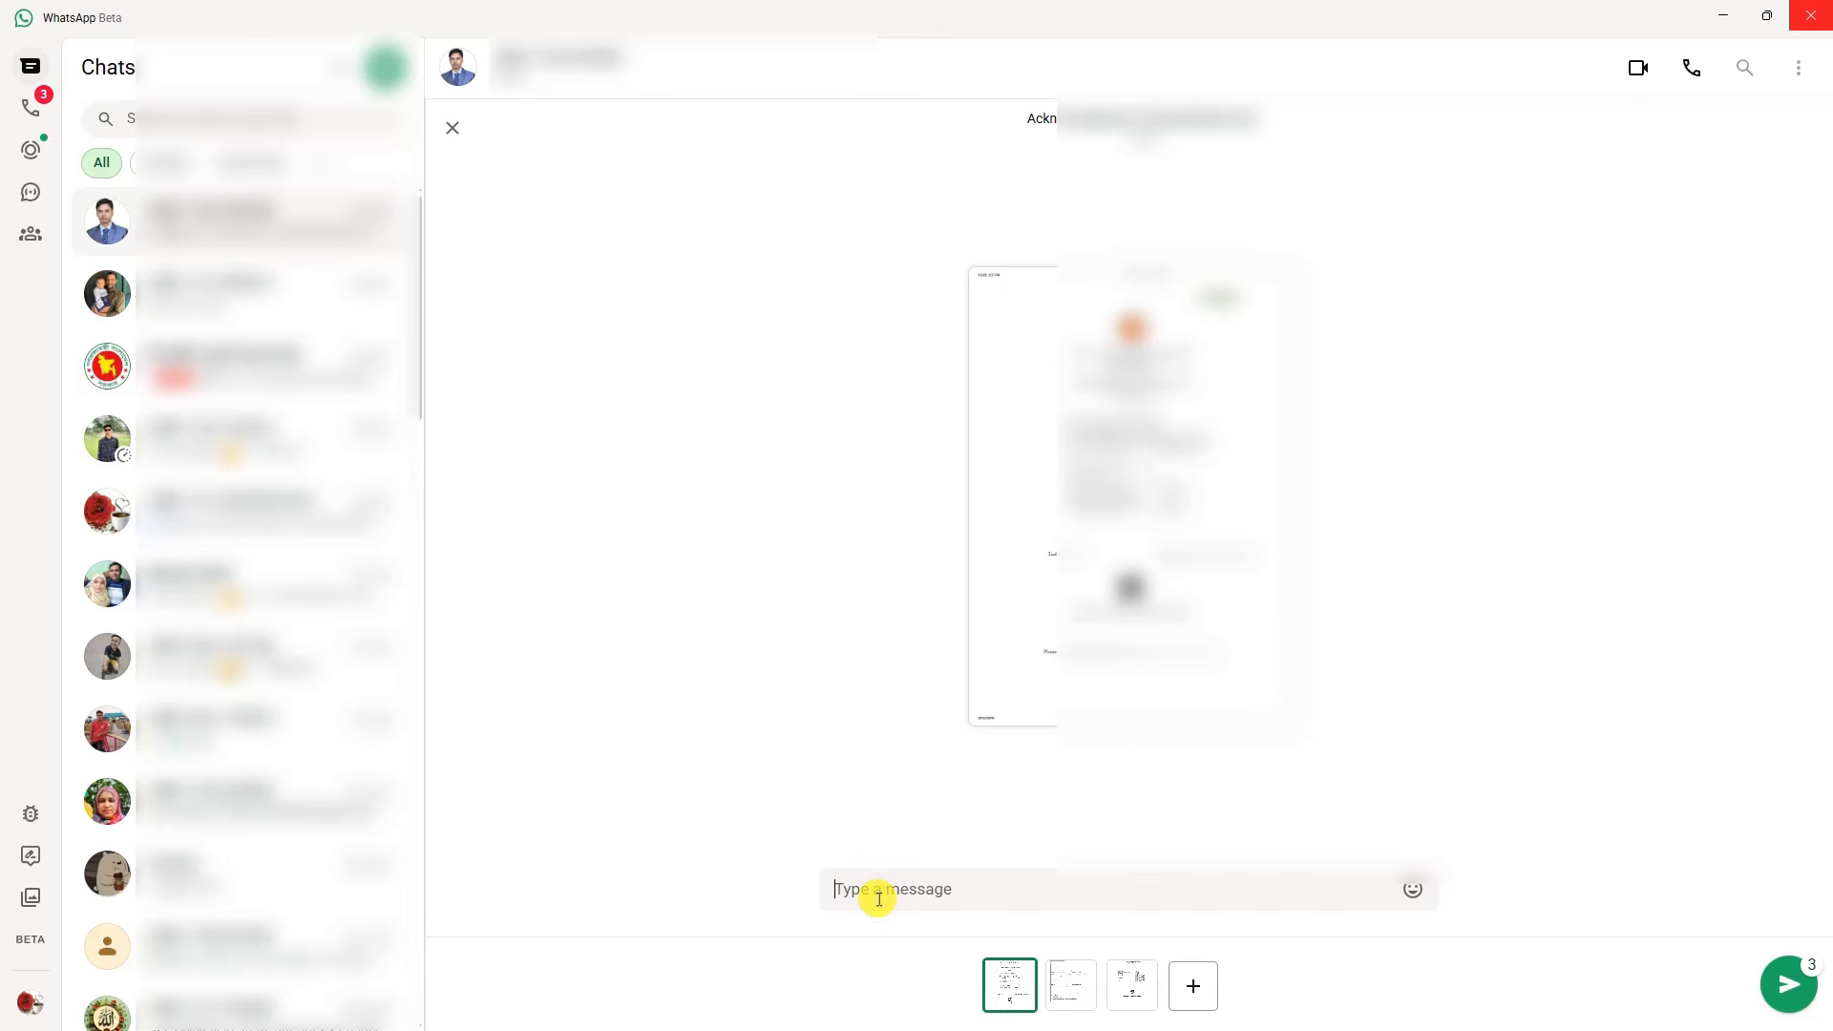
text(2025-26)
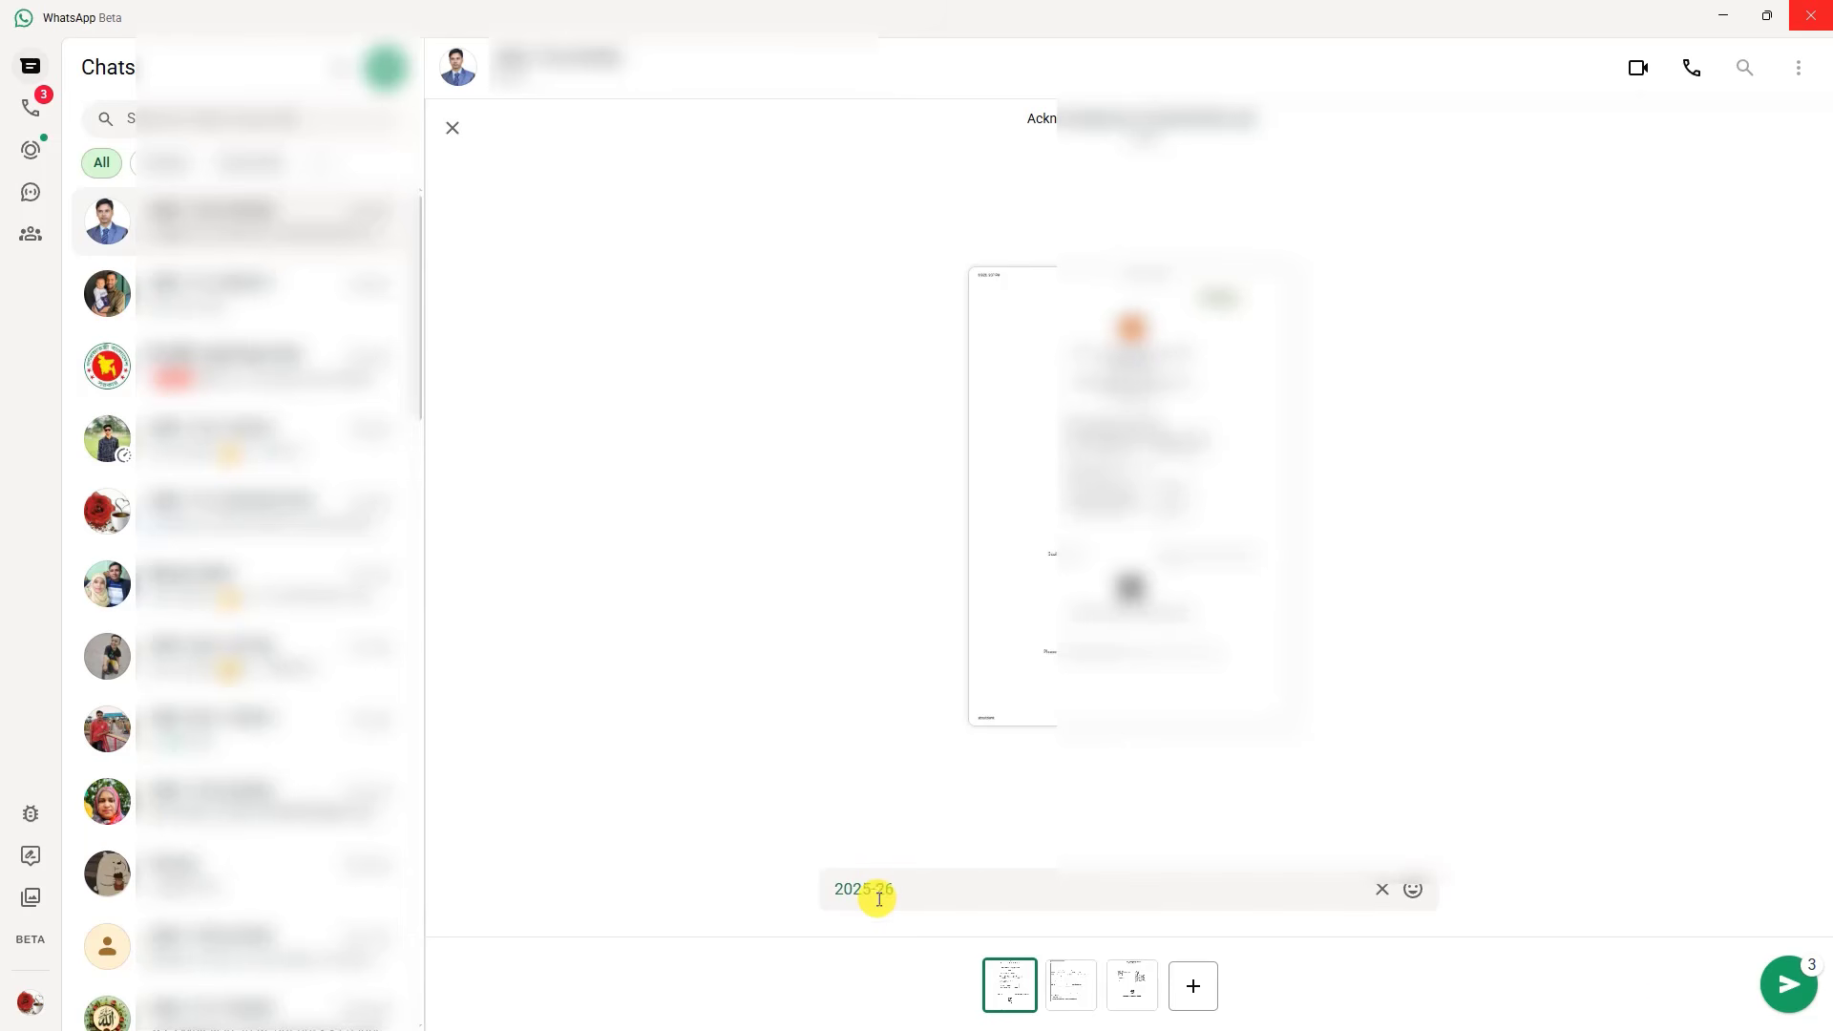
click(1798, 988)
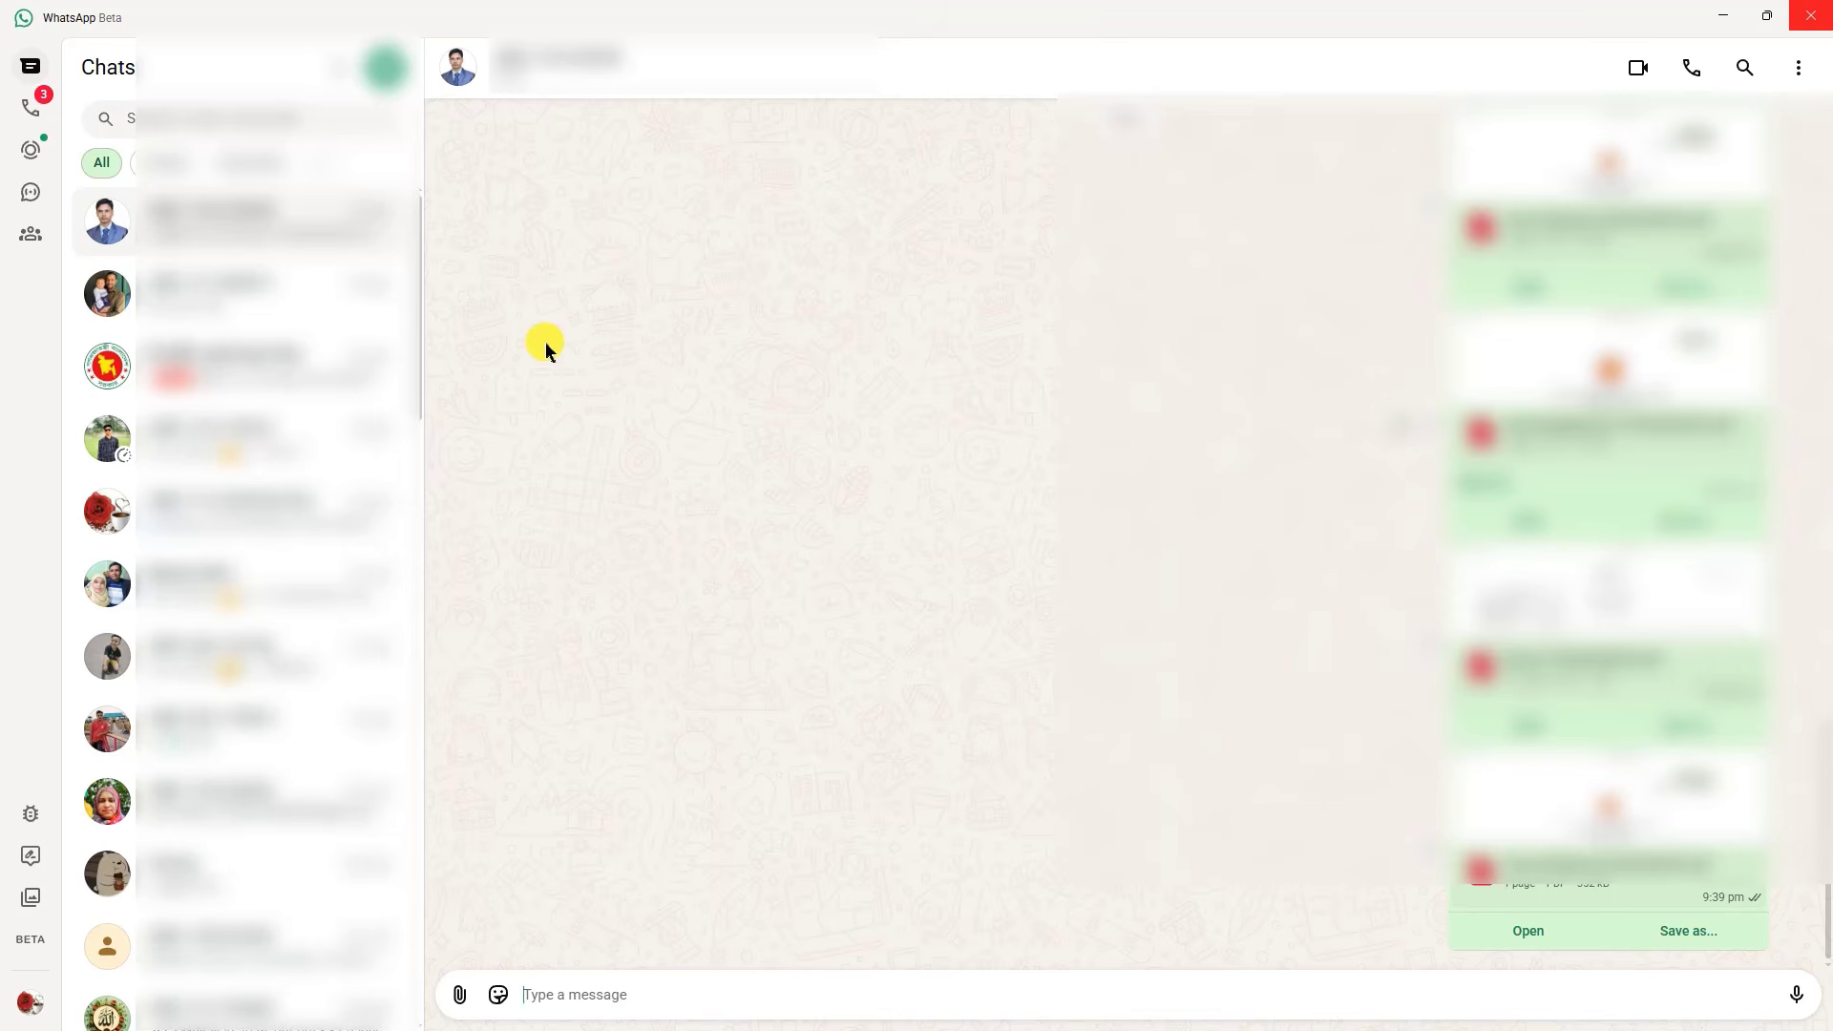
Step: Make a voice call to the client and review the 2024-25 and 2025-26 documents sent in the chat
click(1686, 67)
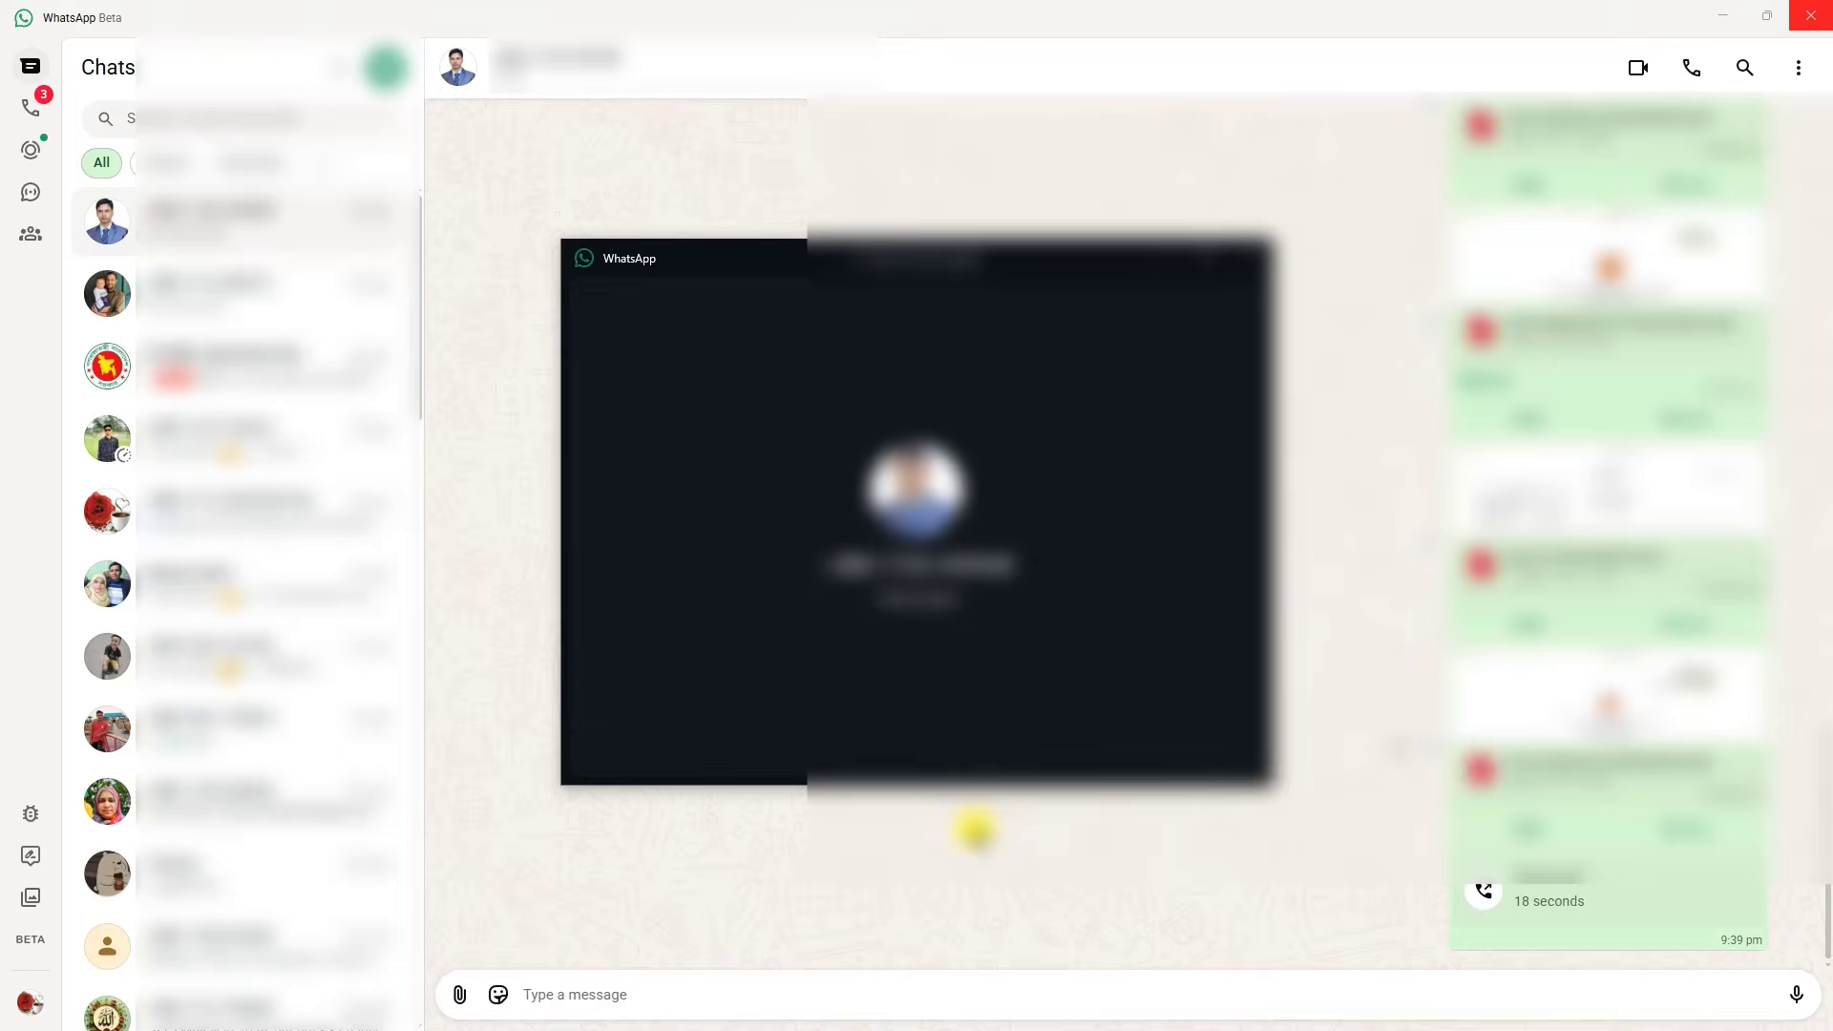
scroll(1355, 471, up, 5)
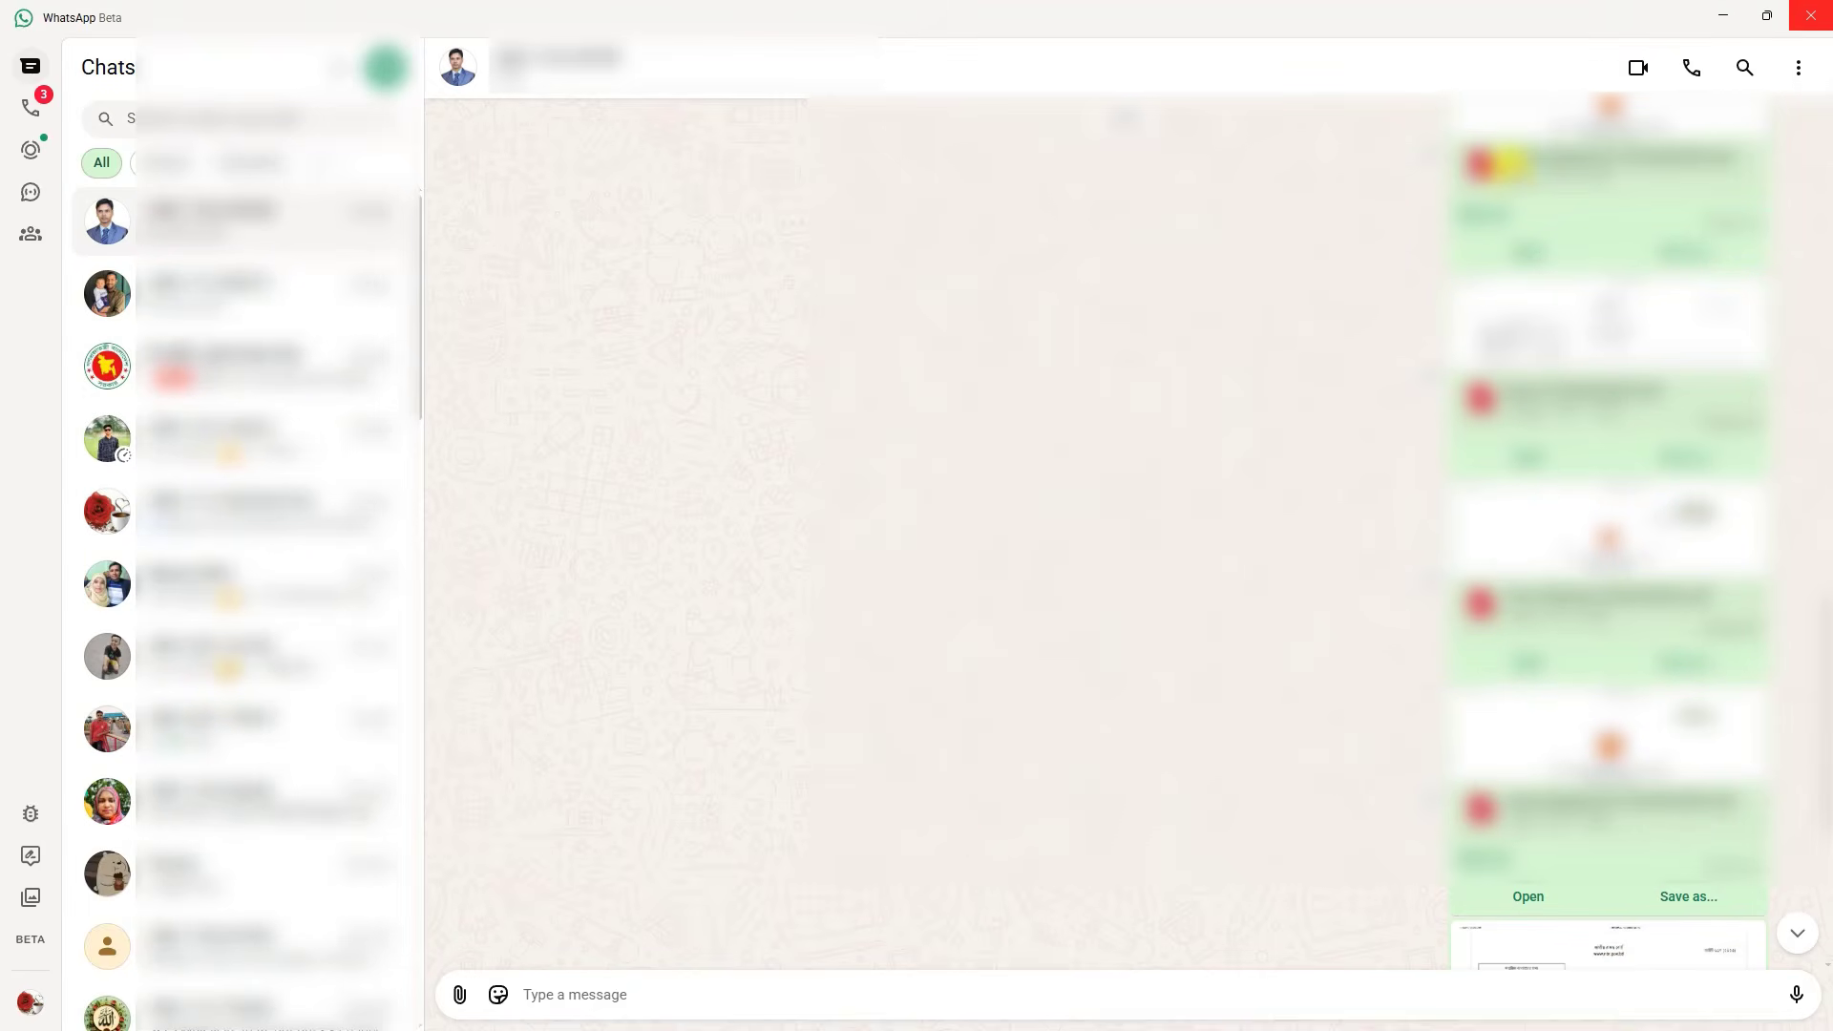
scroll(1524, 525, up, 5)
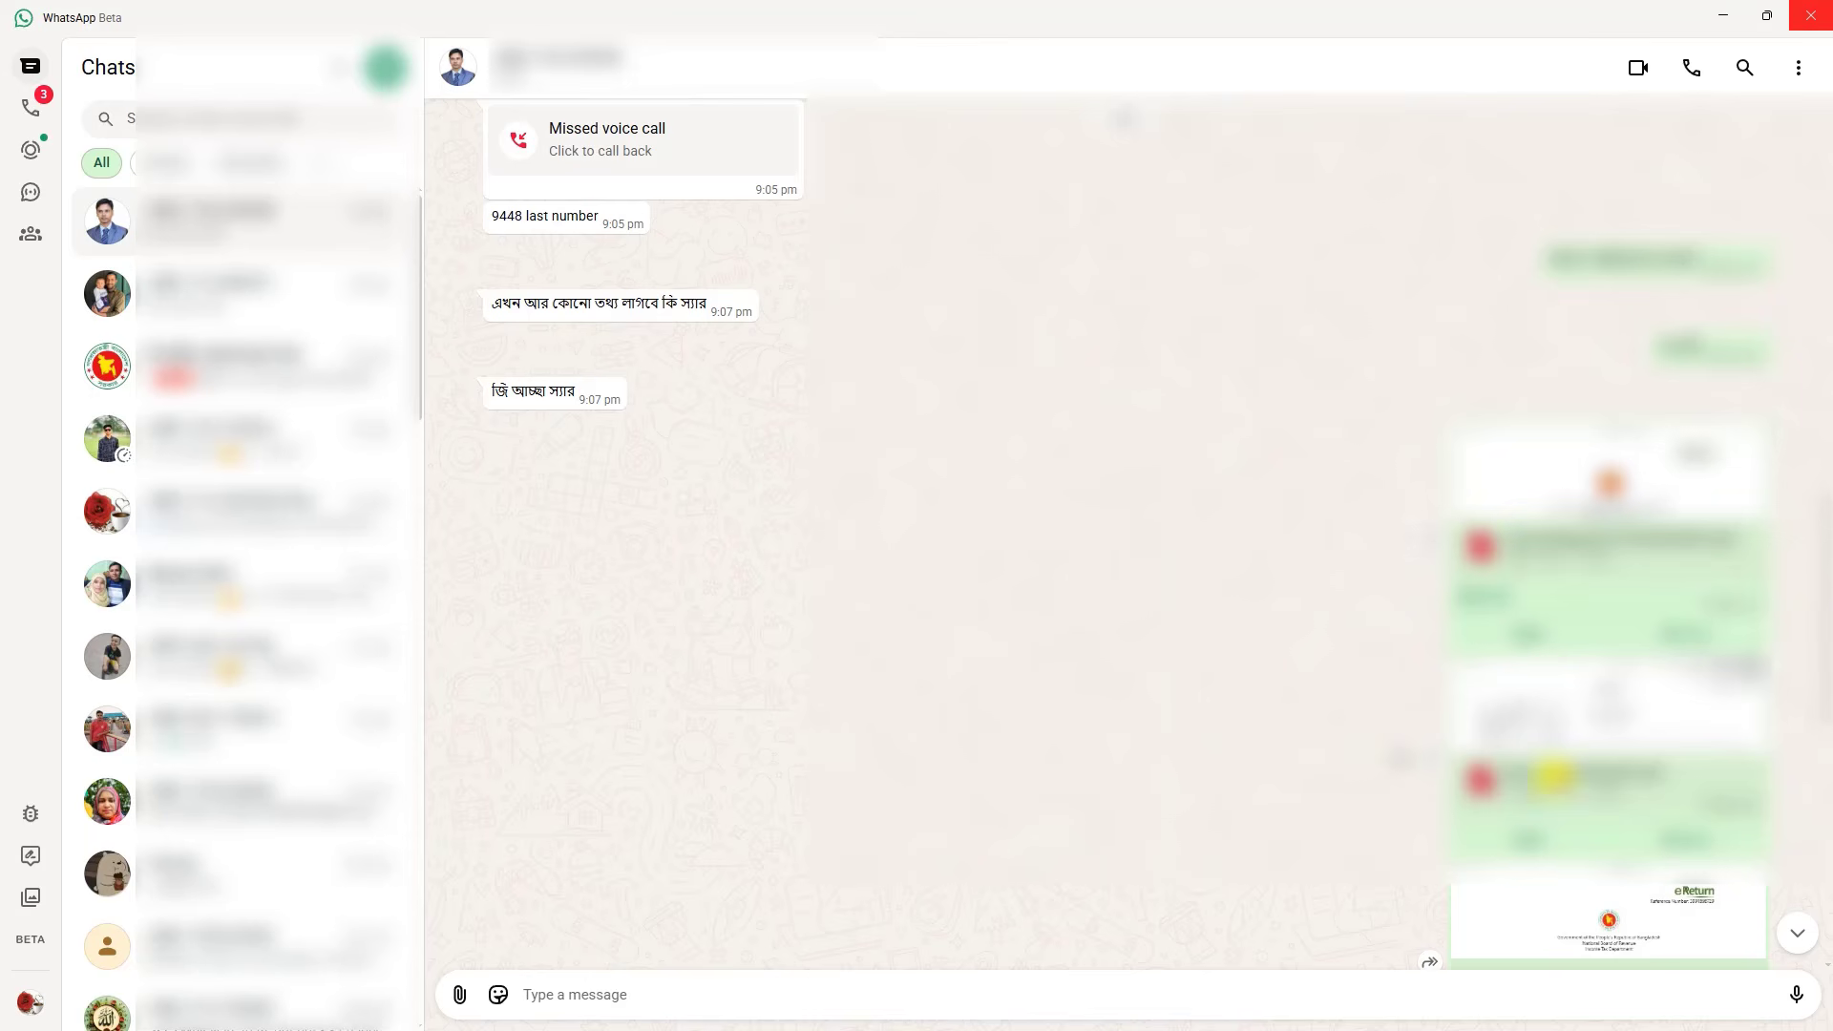
scroll(1469, 506, down, 5)
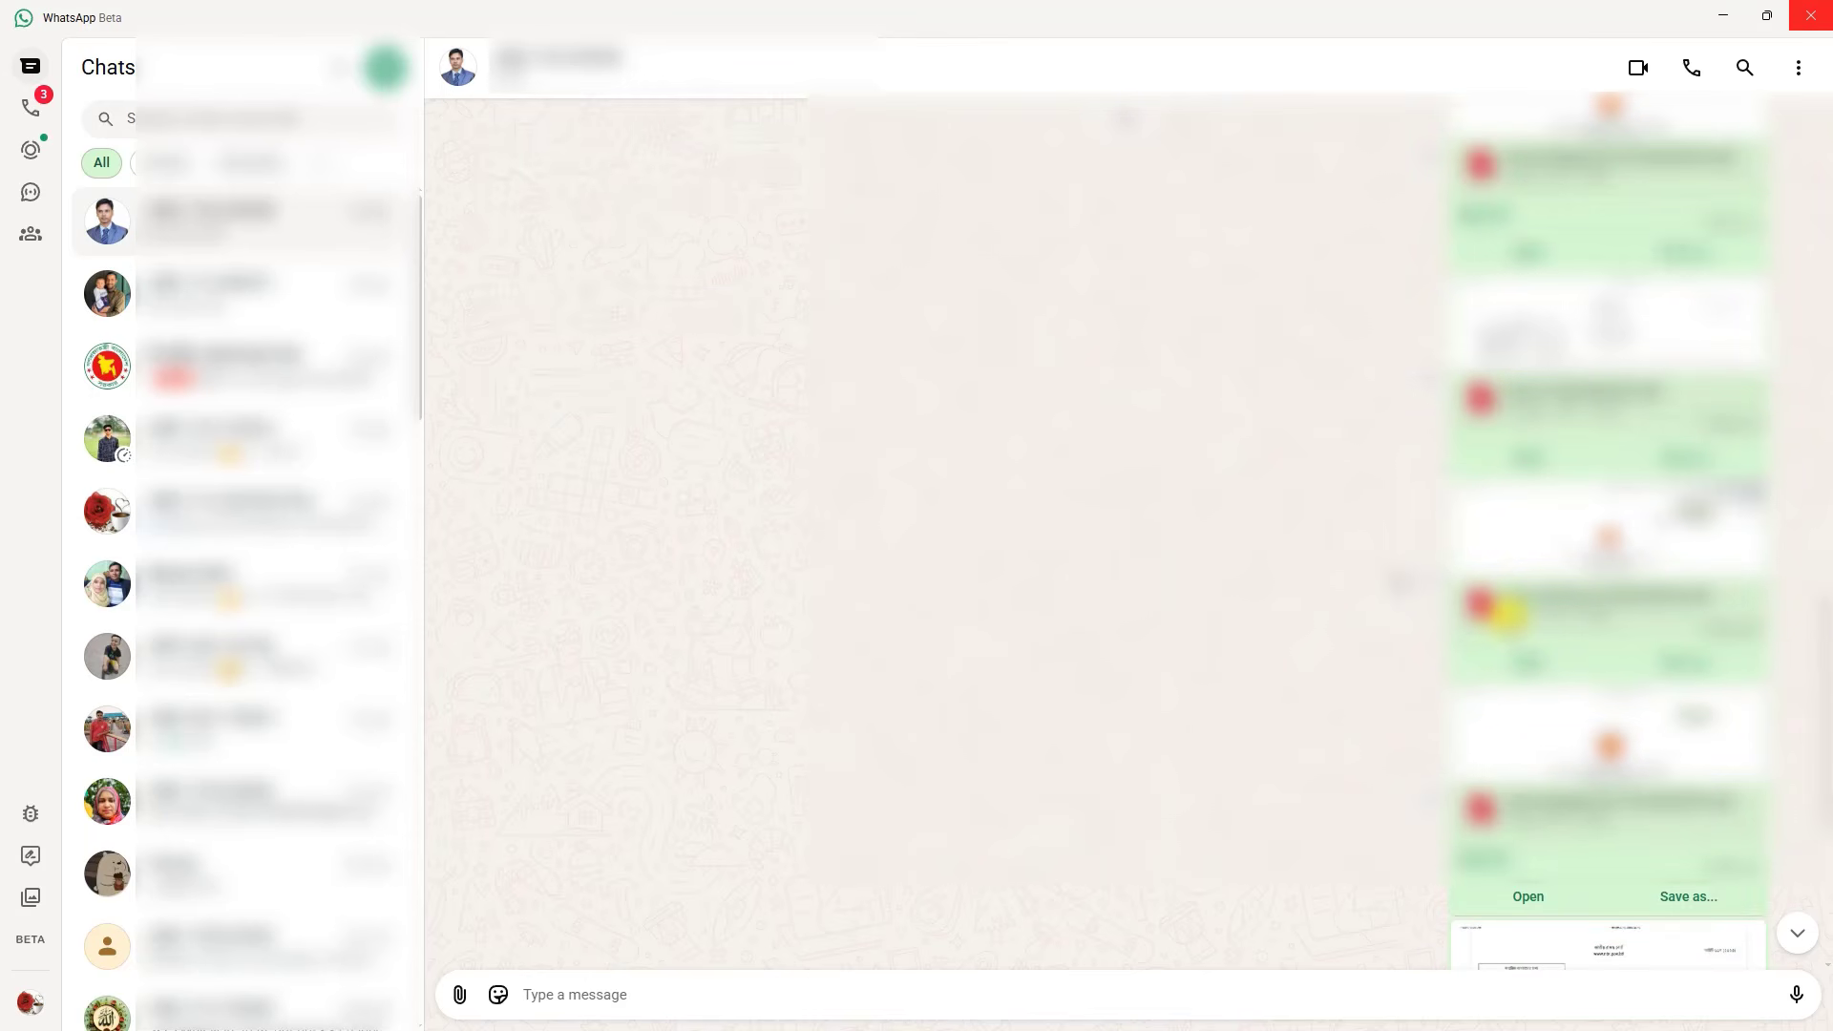
scroll(1451, 630, down, 3)
scroll(1401, 650, down, 1)
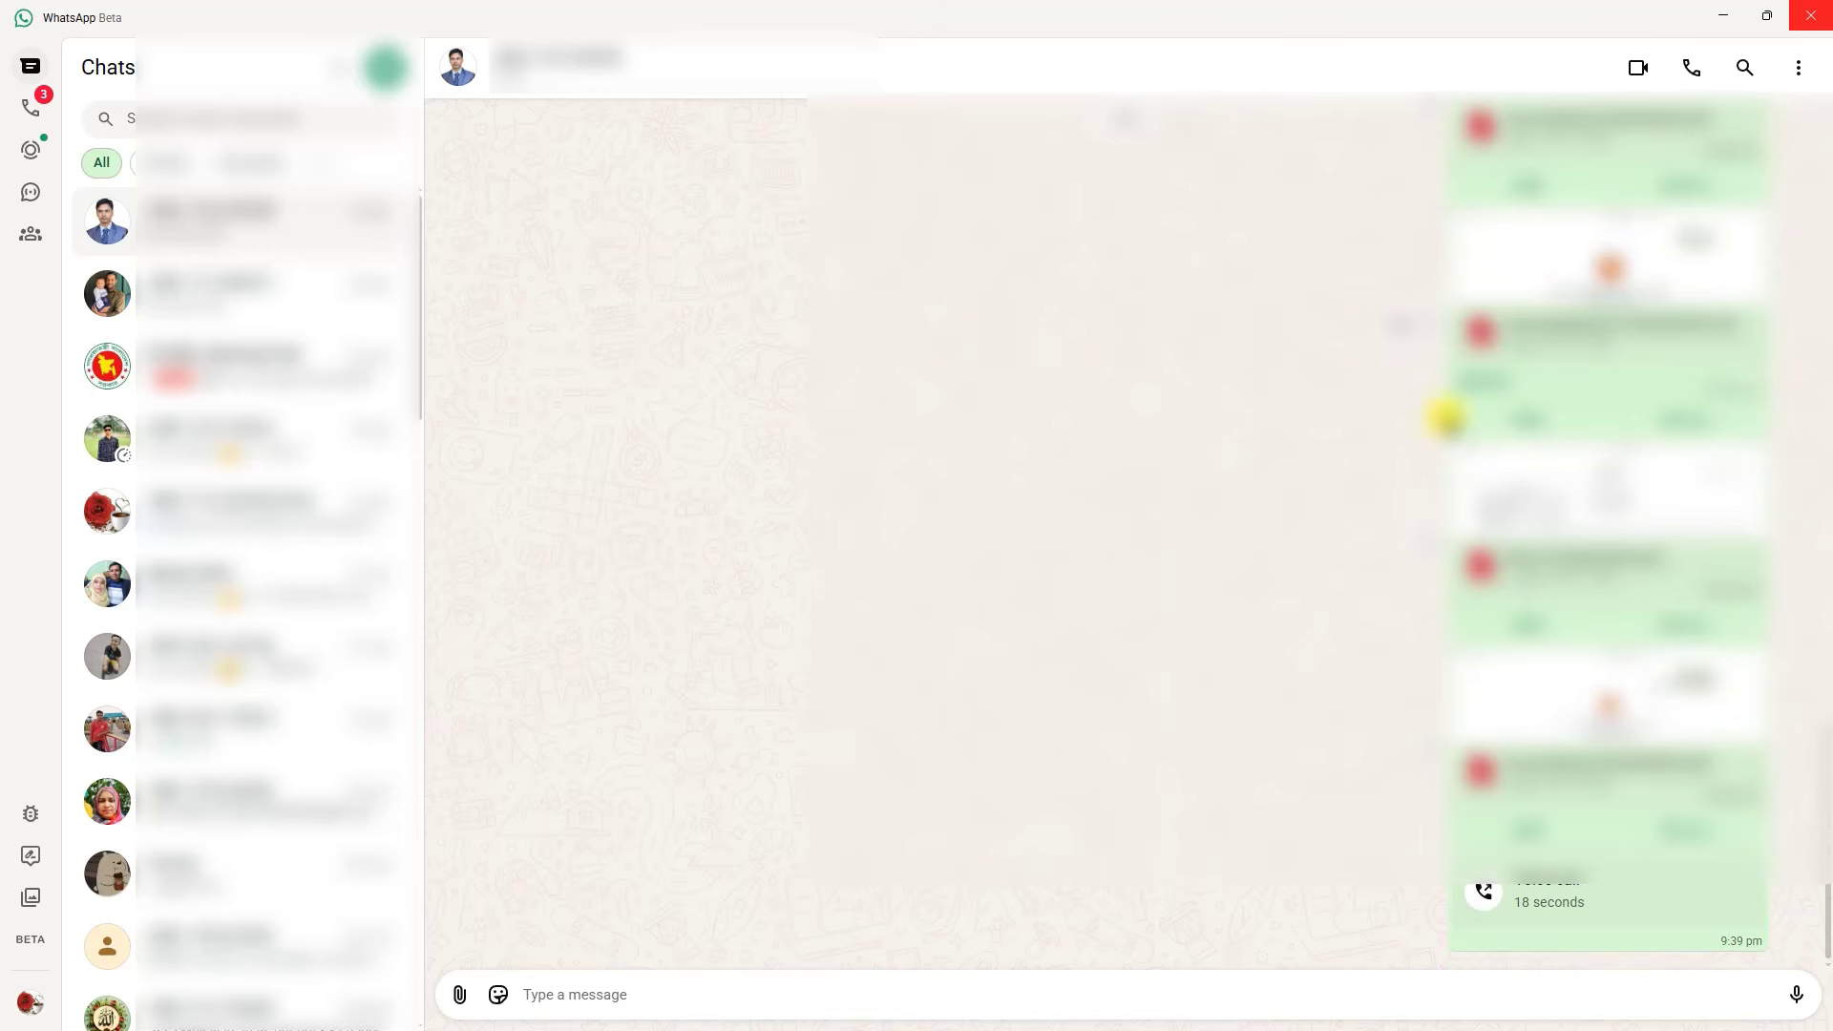